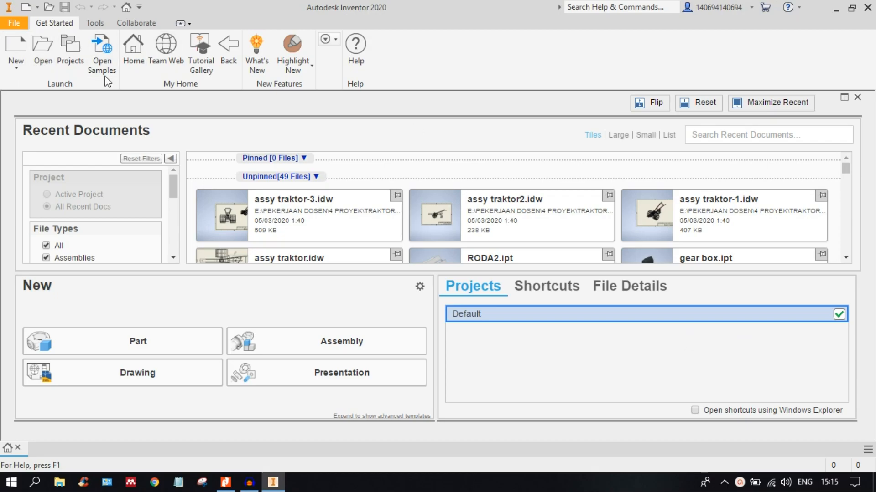
Start creating a new file and browse to the Metric templates inside the en-US folder.
mouse_move(700, 234)
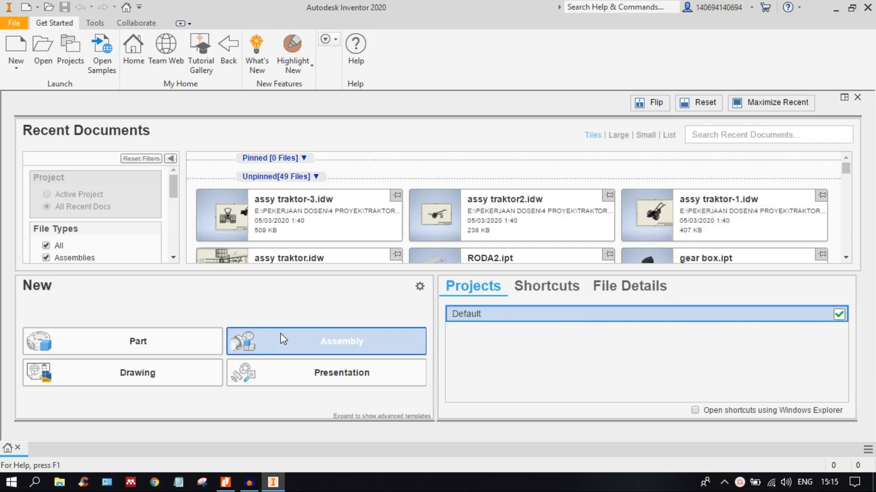
left_click(20, 51)
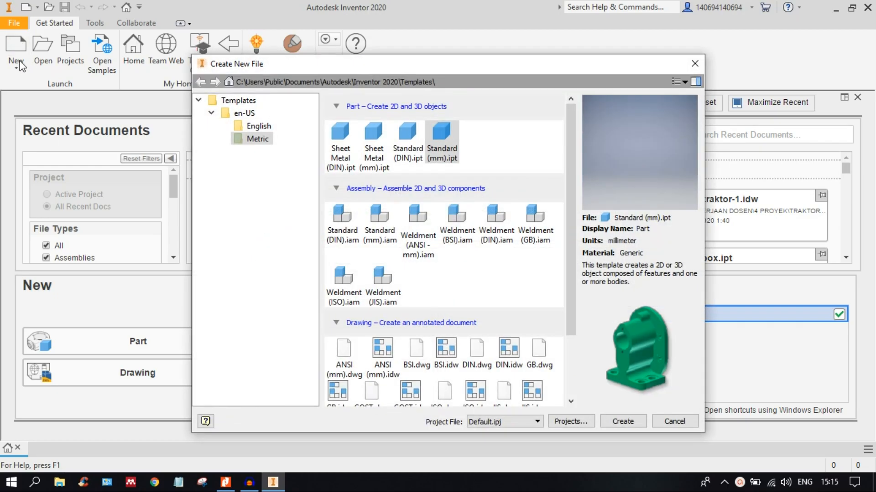
left_click(235, 101)
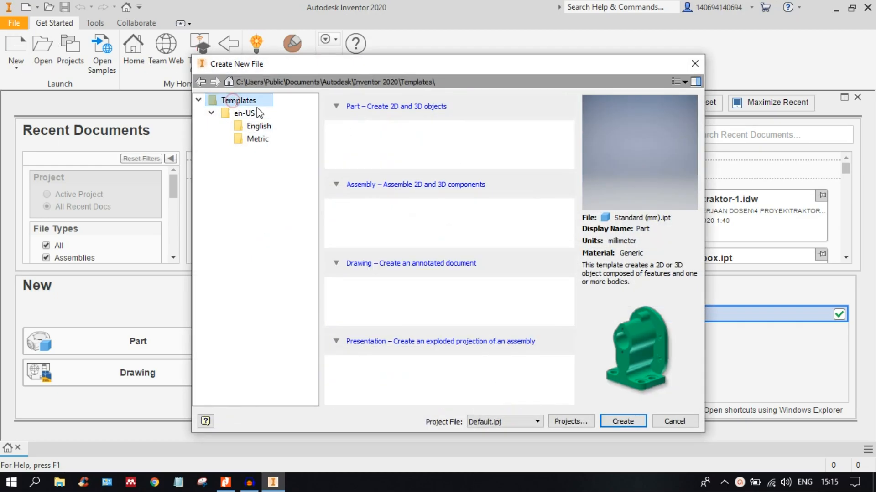
left_click(211, 113)
left_click(232, 114)
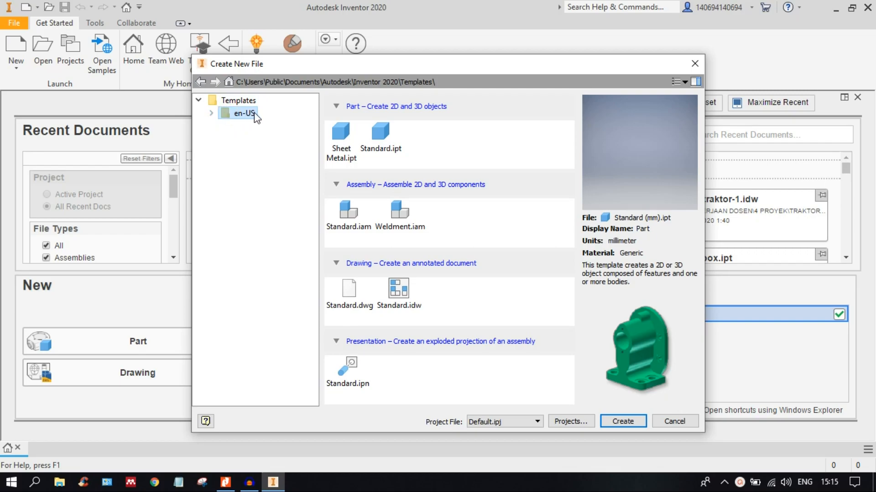
left_click(198, 100)
left_click(198, 101)
left_click(227, 113)
left_click(212, 114)
left_click(254, 139)
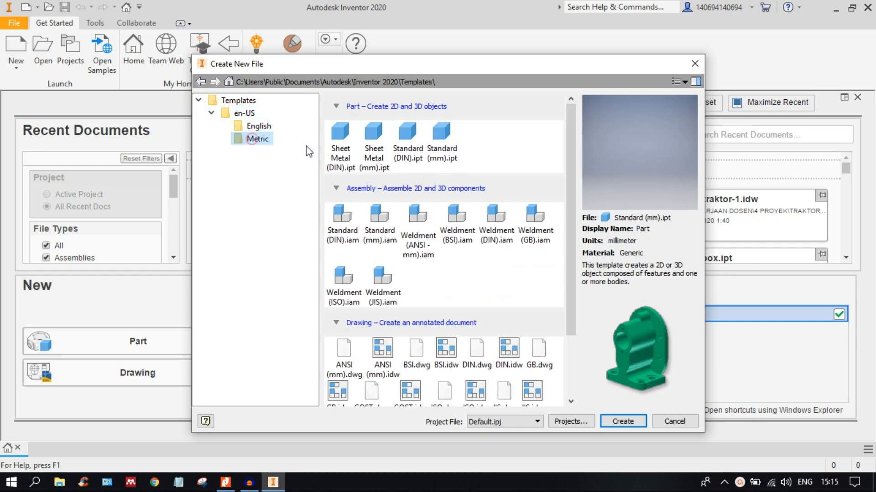
Review the metric part, assembly, drawing and presentation templates, including the descriptions of the two sheet metal part templates.
left_click(490, 152)
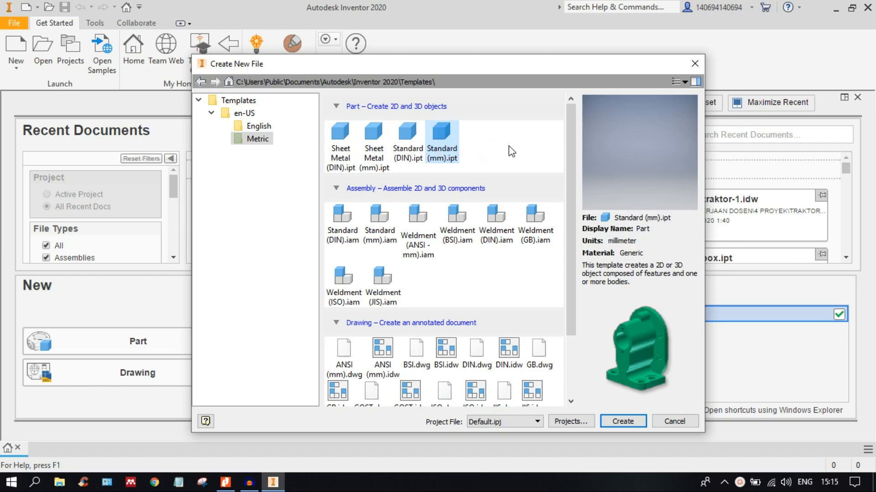
scroll(448, 182, "down", 2)
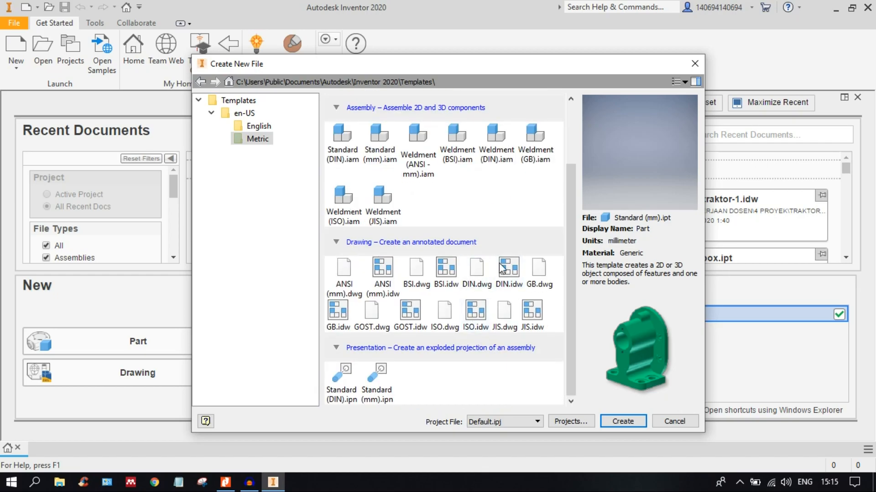
scroll(502, 276, "up", 2)
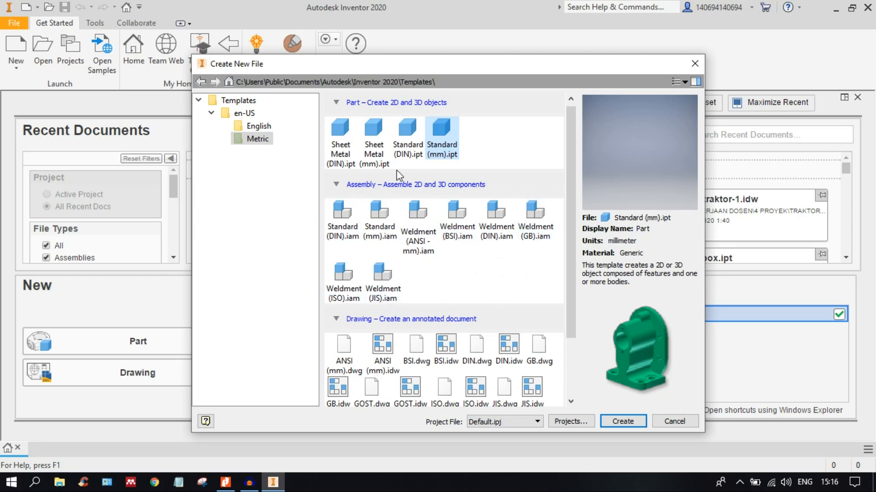
scroll(425, 228, "down", 3)
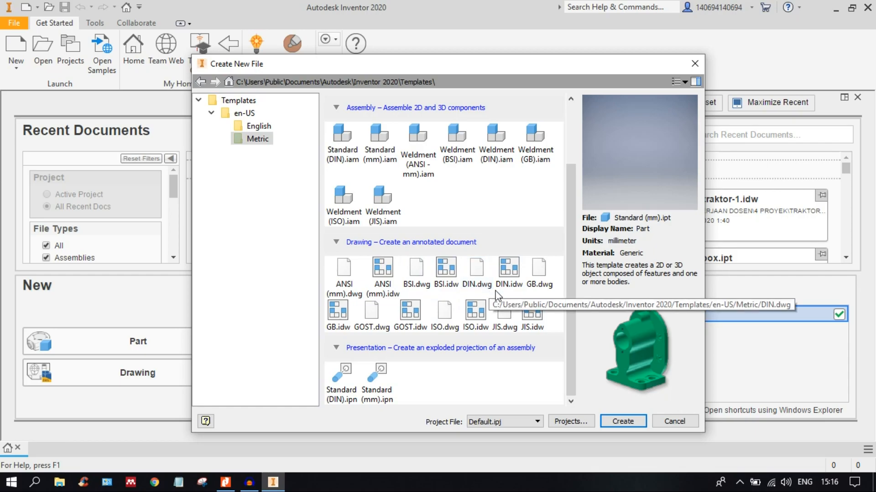
left_click(449, 383)
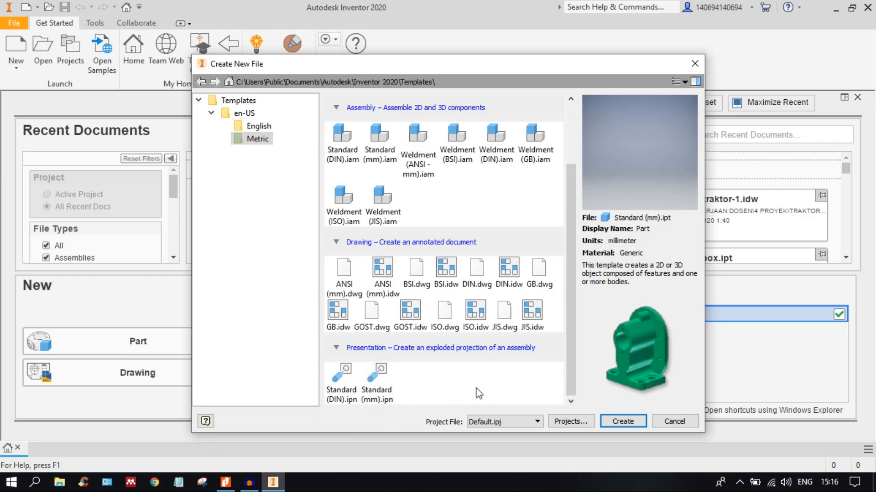
scroll(424, 371, "up", 3)
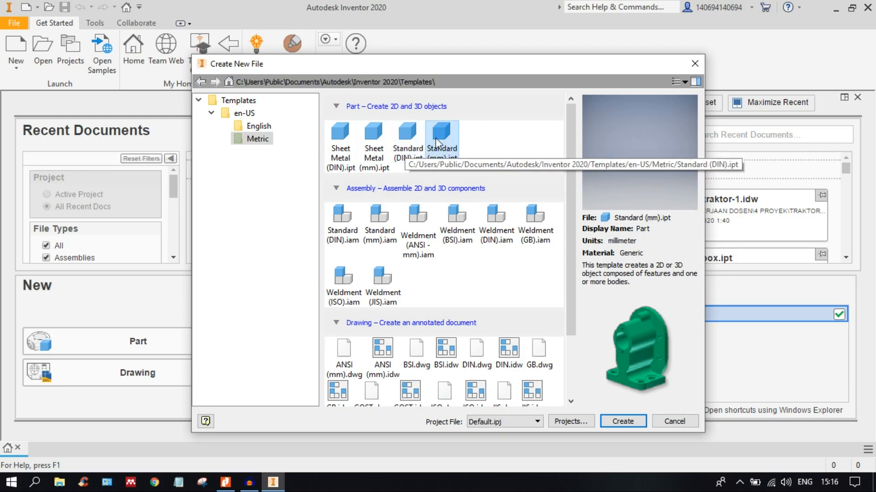
left_click(371, 143)
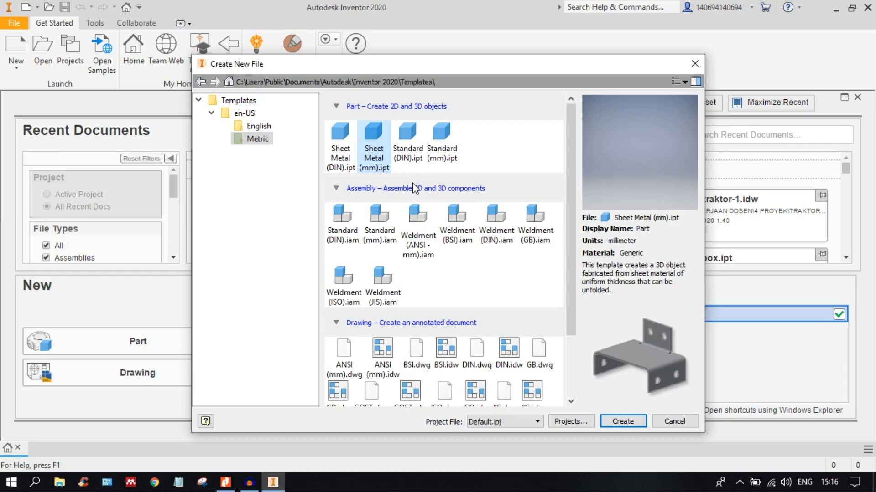
left_click(339, 143)
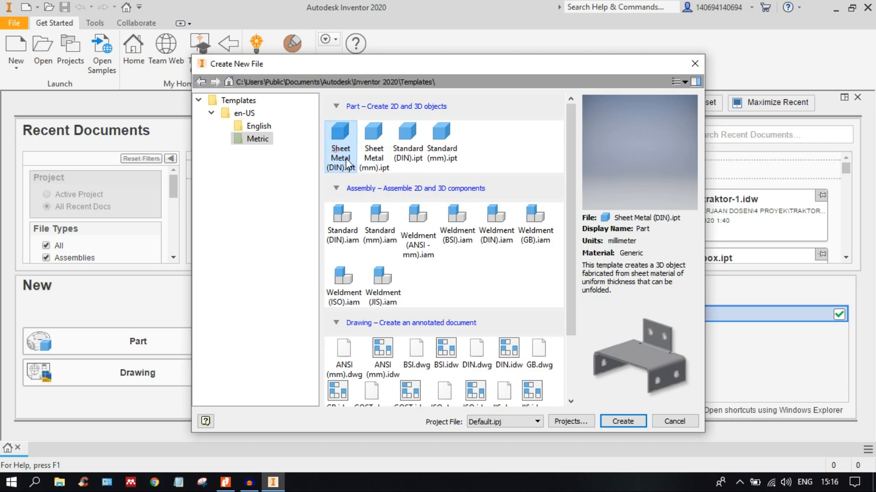
left_click(368, 150)
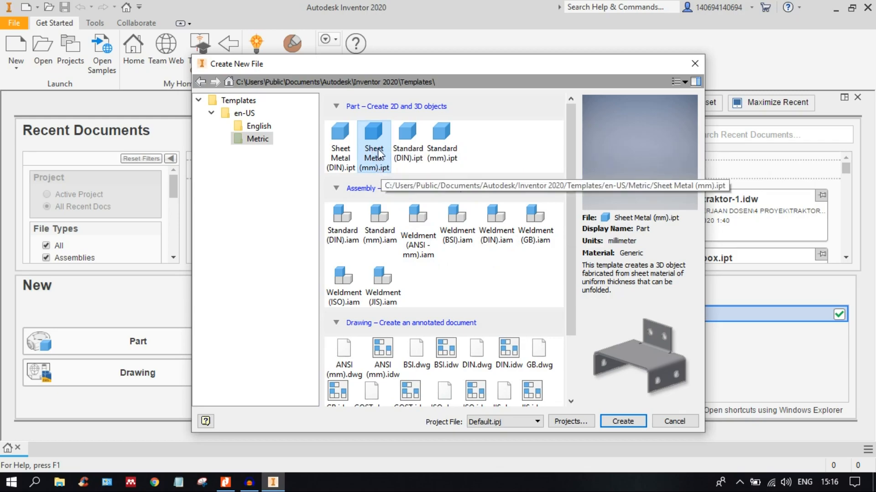
Create a new part from the Standard (mm).ipt template.
left_click(434, 136)
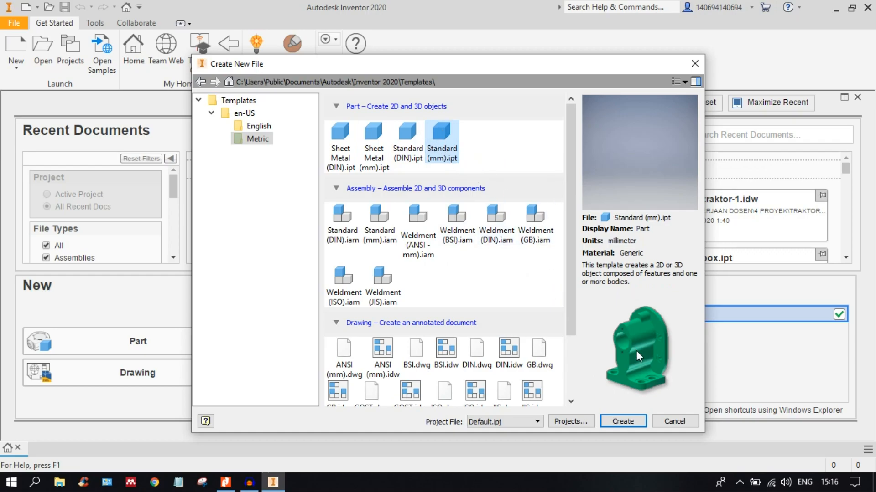
left_click(632, 425)
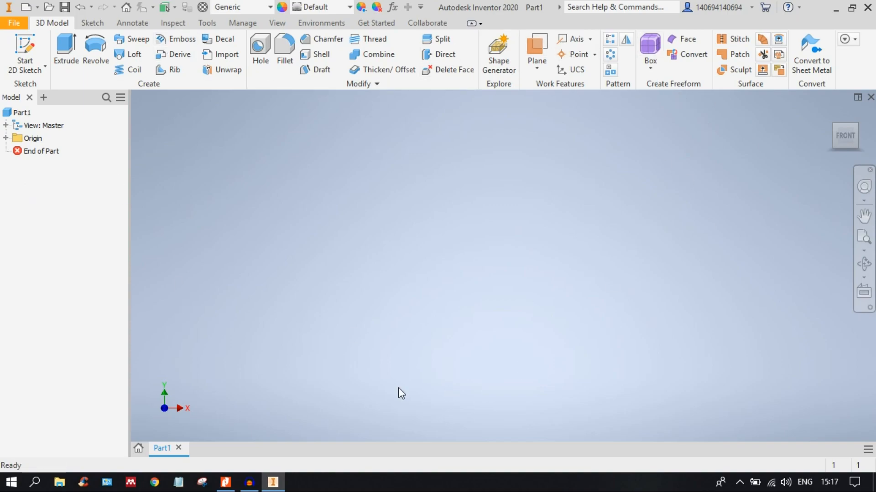
left_click(51, 23)
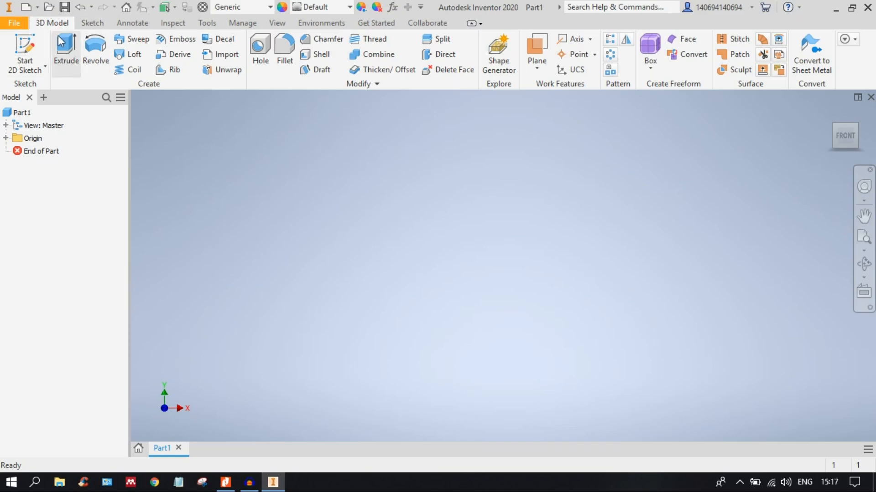
left_click(93, 23)
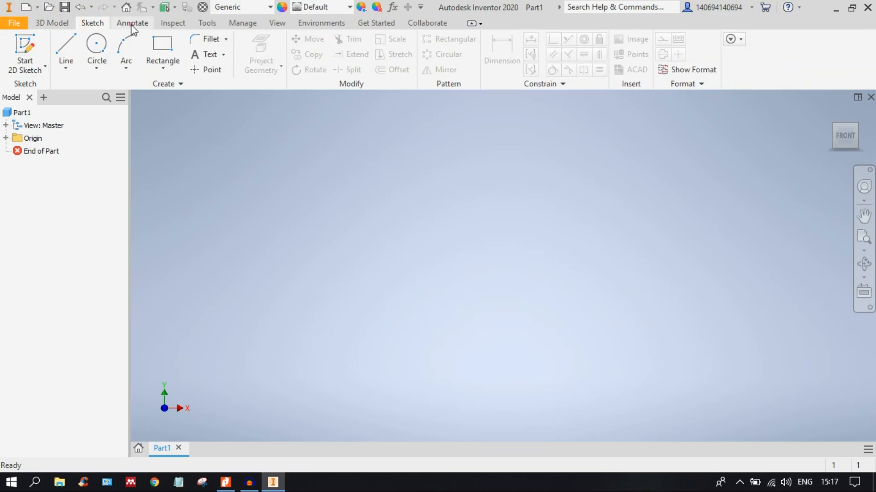
left_click(131, 22)
left_click(173, 23)
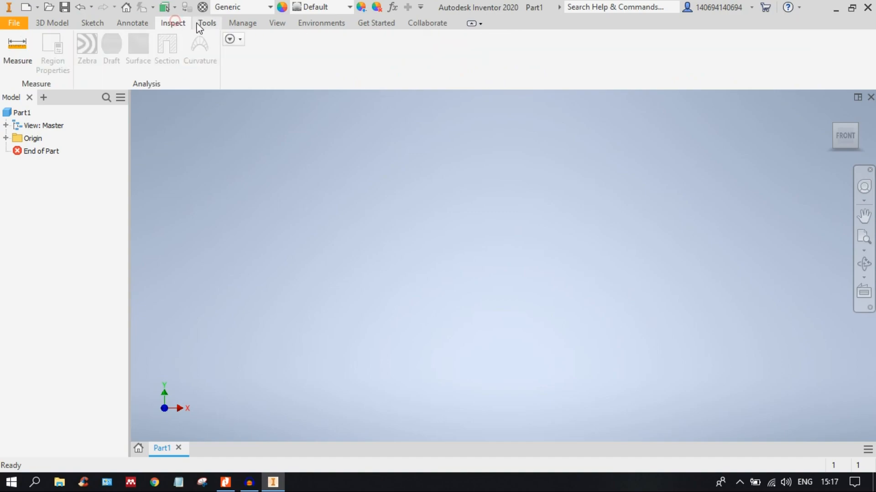
Open the unit options in the part's document settings and examine the available length units.
left_click(217, 25)
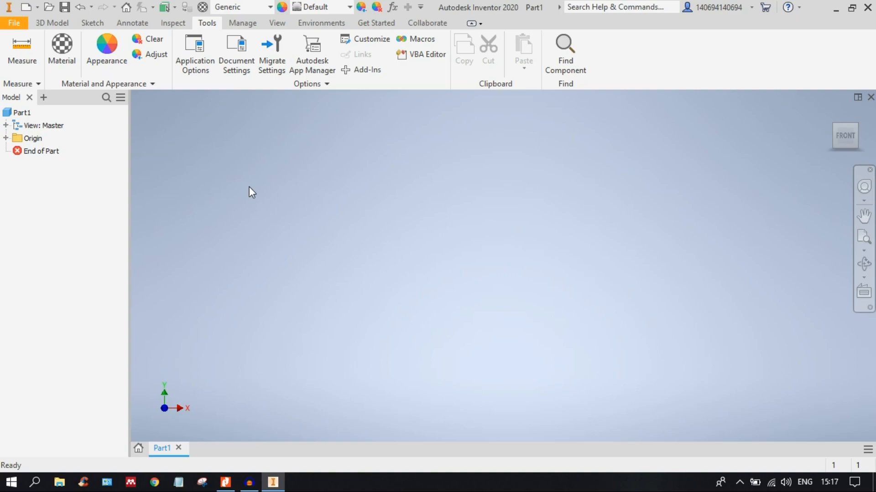
left_click(236, 55)
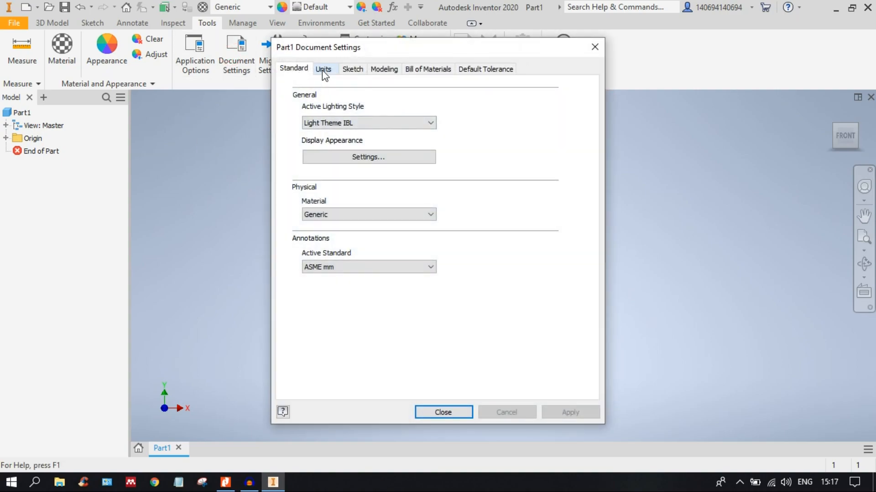
left_click(322, 69)
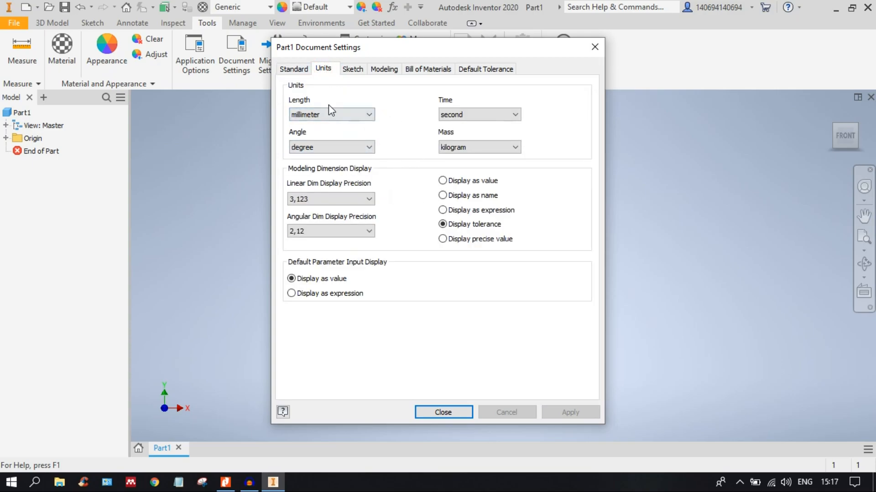
left_click(340, 114)
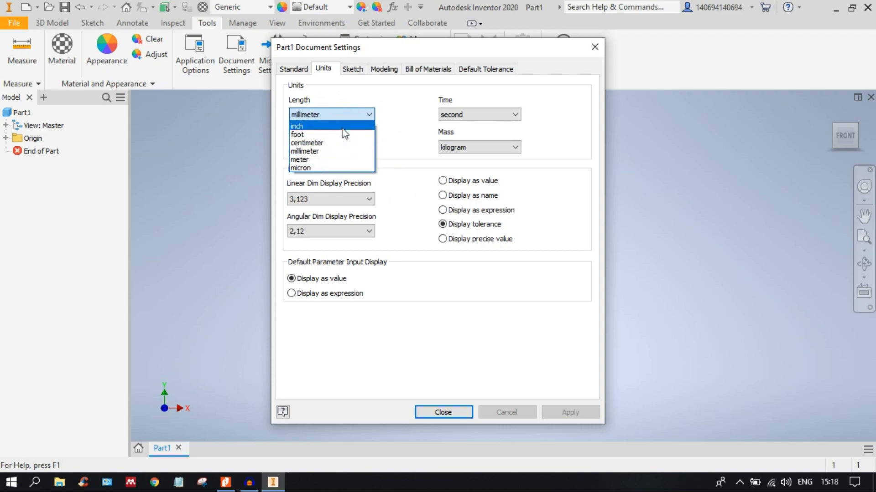
left_click(395, 104)
left_click(393, 147)
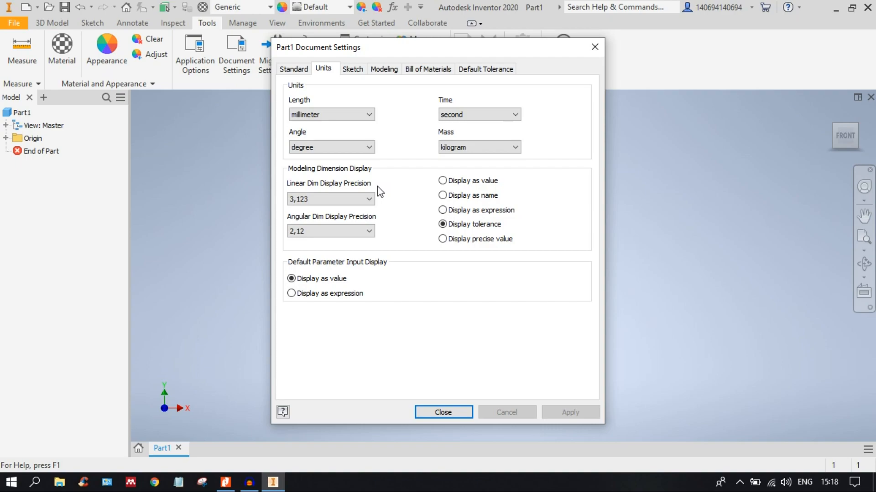
Set the part's length unit to millimeter, apply the setting and close the document settings.
left_click(326, 112)
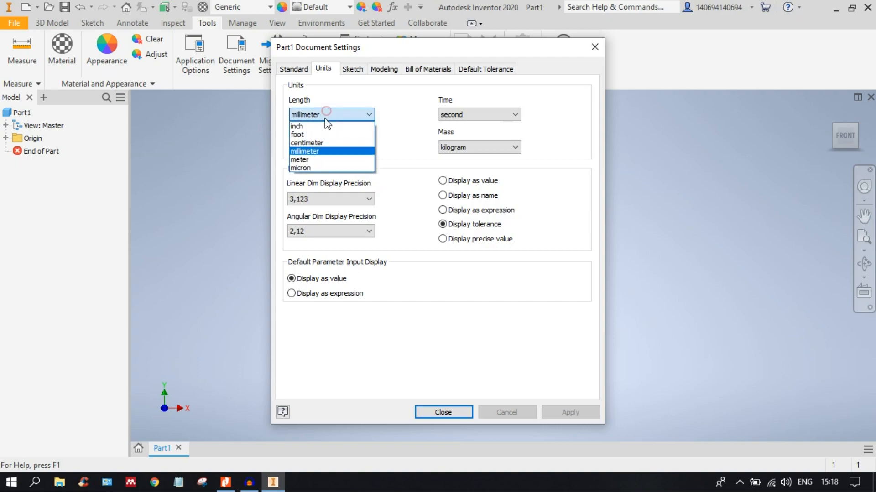
left_click(334, 157)
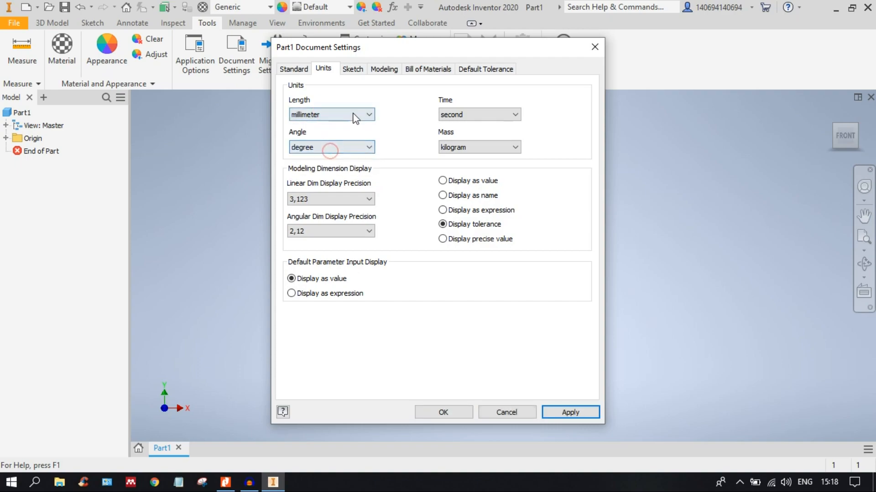
left_click(345, 114)
left_click(339, 143)
left_click(343, 115)
left_click(354, 153)
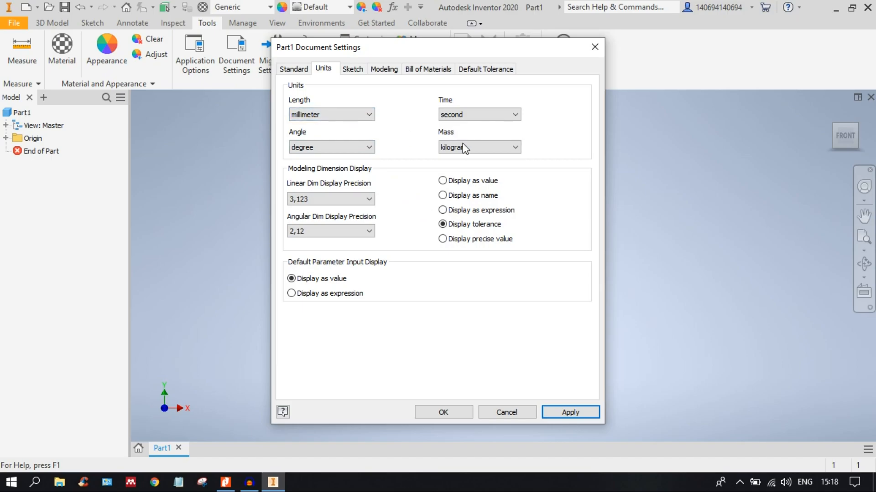
left_click(565, 417)
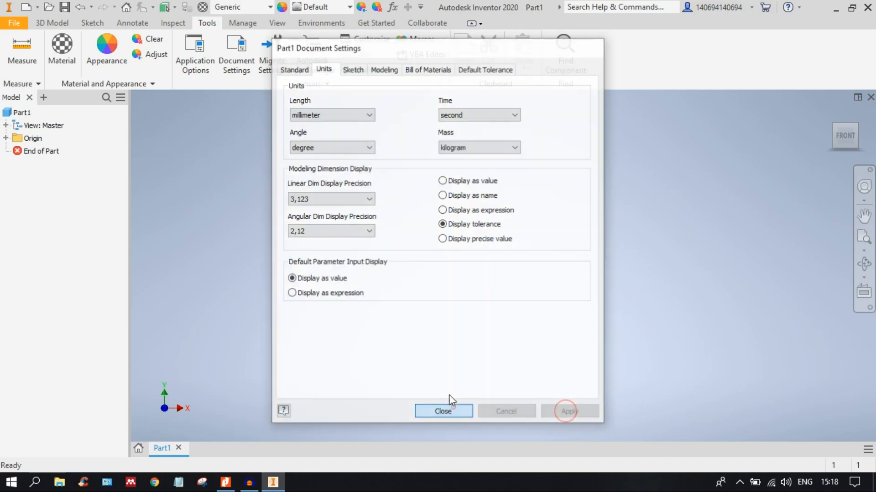
left_click(449, 410)
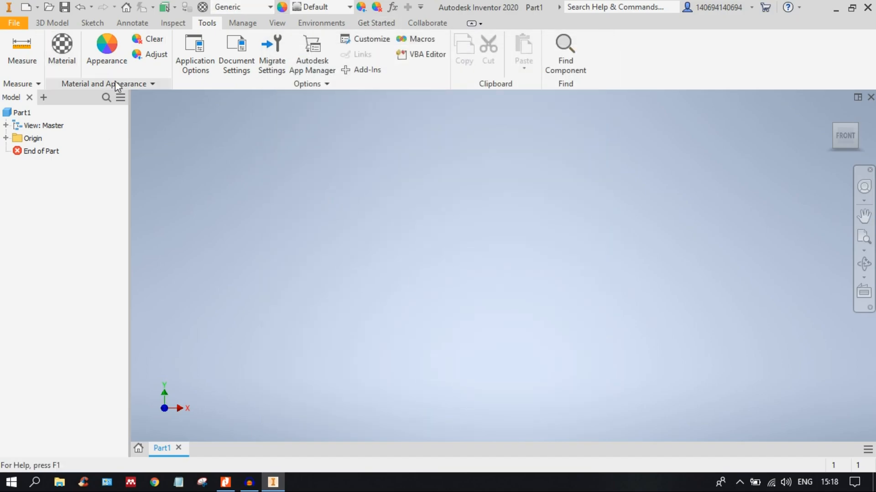
Expand the part's Origin folder and start a 2D sketch on the XY plane.
left_click(43, 23)
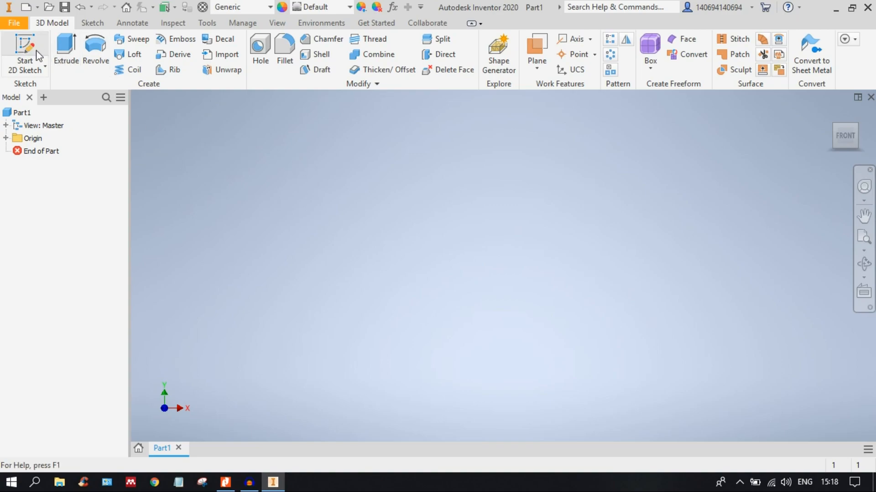
left_click(5, 138)
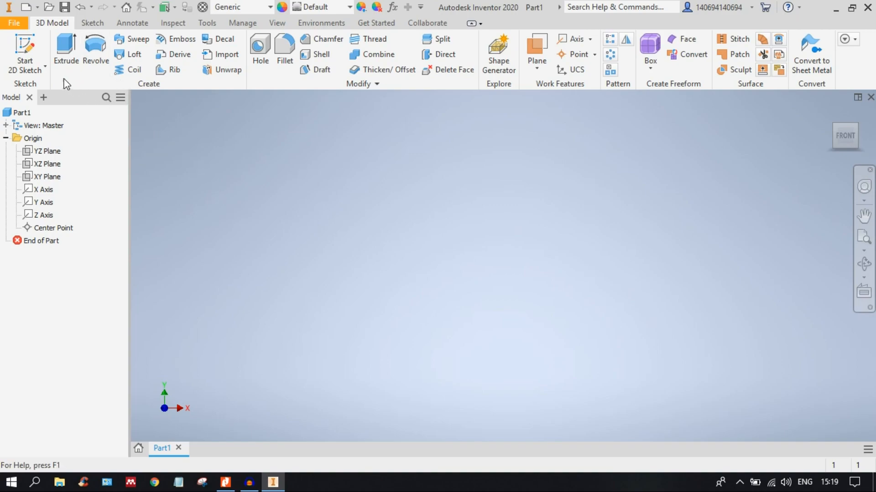
left_click(28, 52)
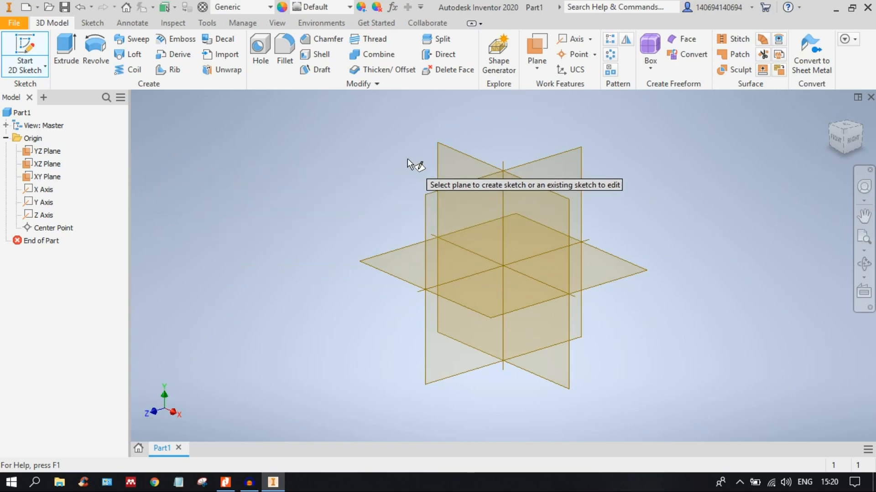
left_click(483, 166)
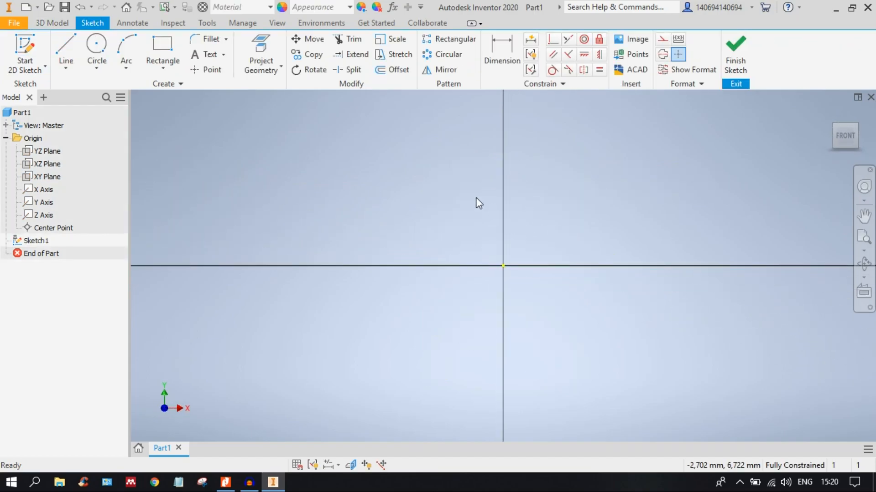
Draw a 28 mm diameter circle centred on the sketch origin.
left_click(100, 46)
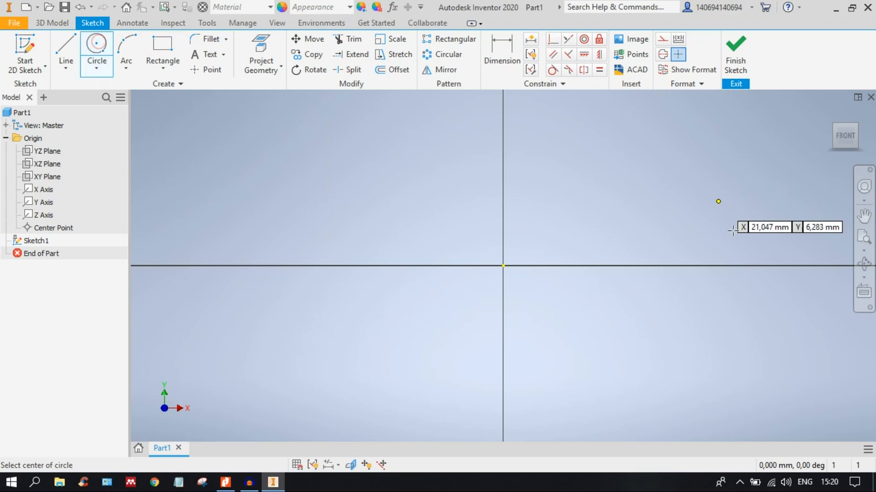
left_click(502, 265)
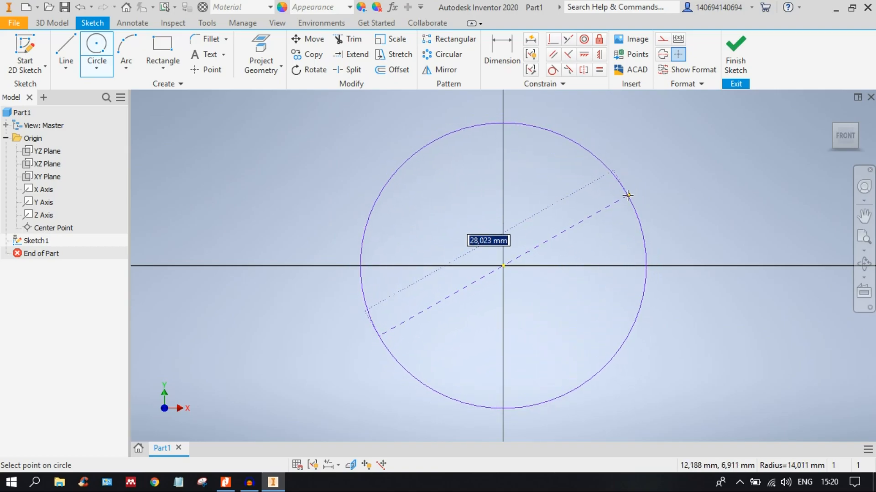
type("28")
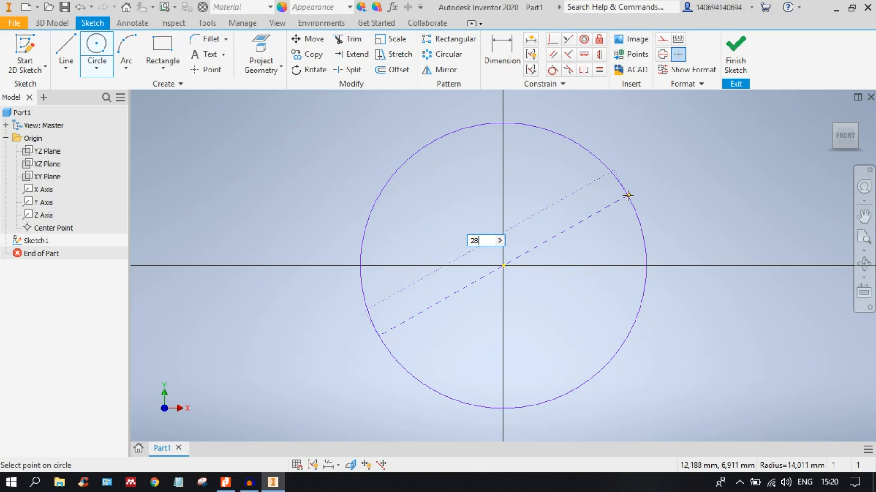
key("Return")
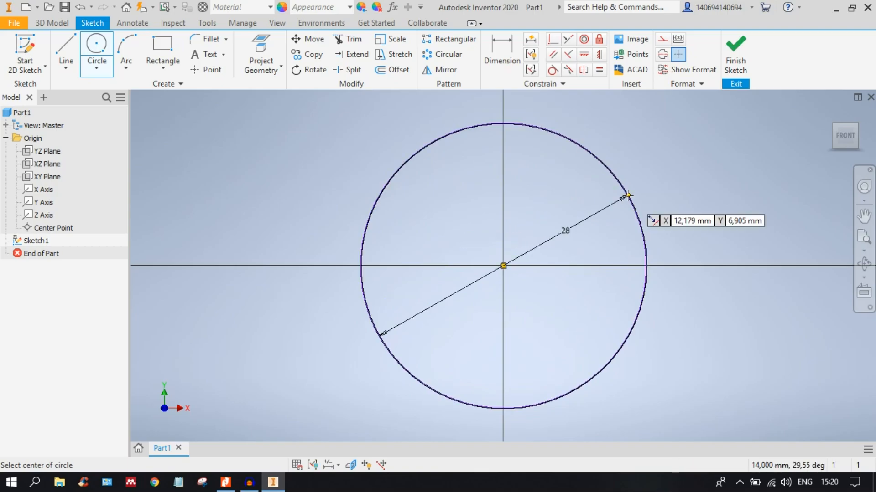
Draw a slanted line from the circle's centre down to the left, ending outside the circle.
scroll(307, 147, "down", 3)
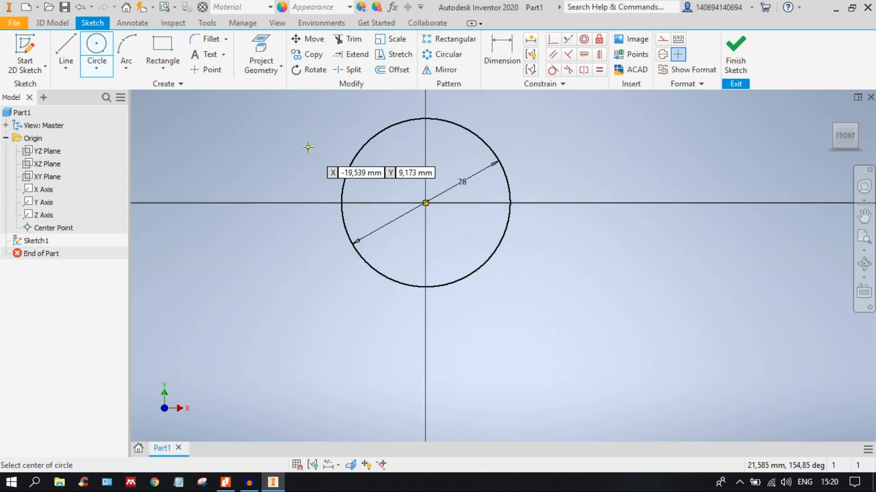
scroll(308, 148, "up", 3)
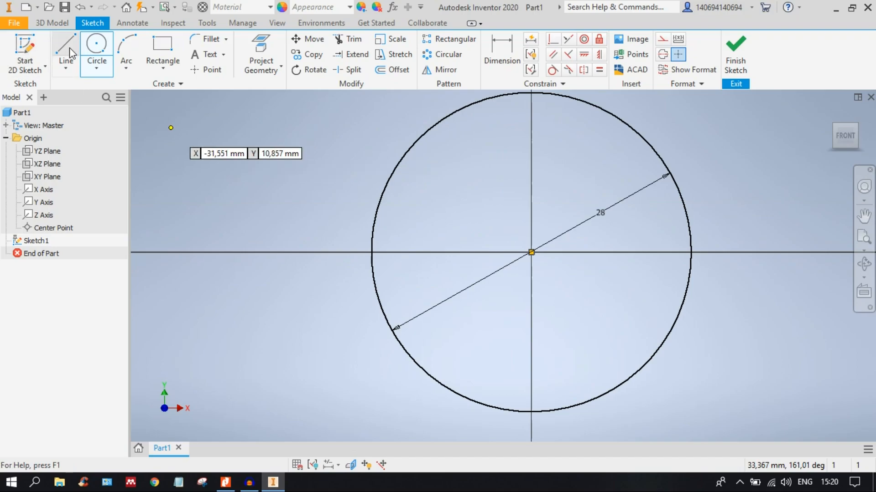
left_click(66, 48)
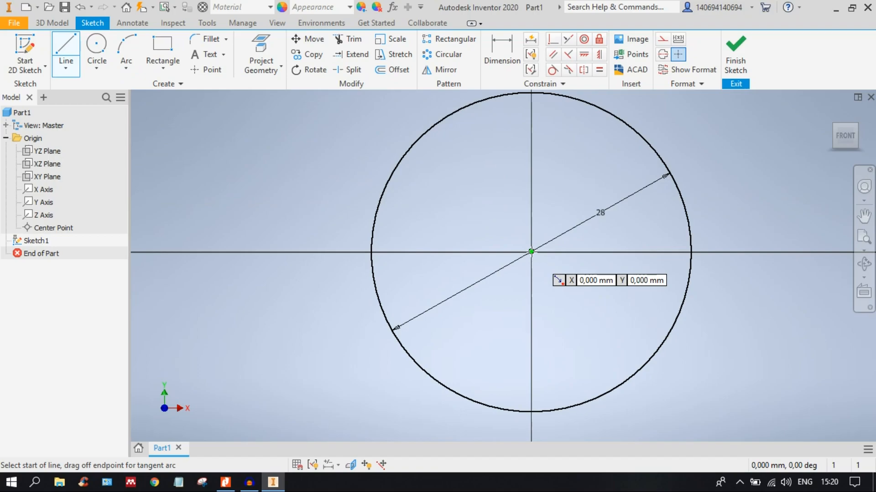
left_click(531, 252)
middle_click_drag(455, 354, 523, 198)
left_click(280, 390)
middle_click_drag(585, 171, 499, 292)
key("Escape")
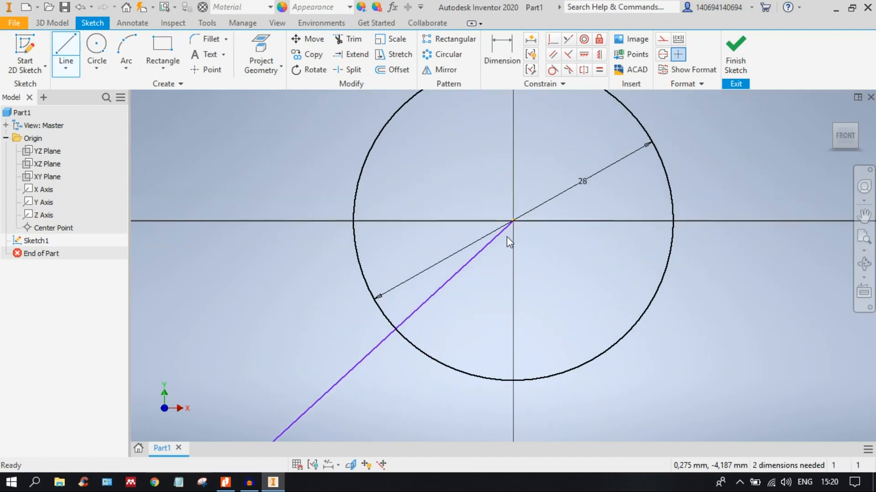
Draw a short horizontal line from the origin to the left, ending inside the circle.
middle_click_drag(507, 236, 532, 250)
scroll(527, 247, "down", 3)
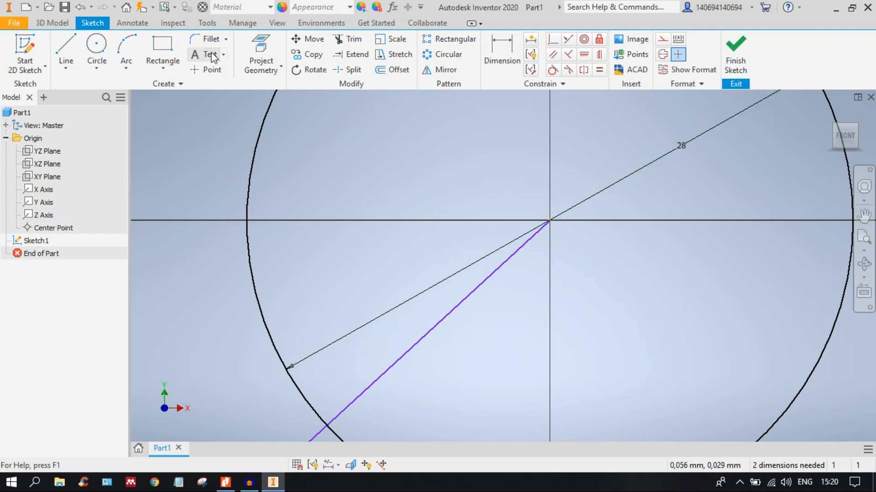
left_click(67, 48)
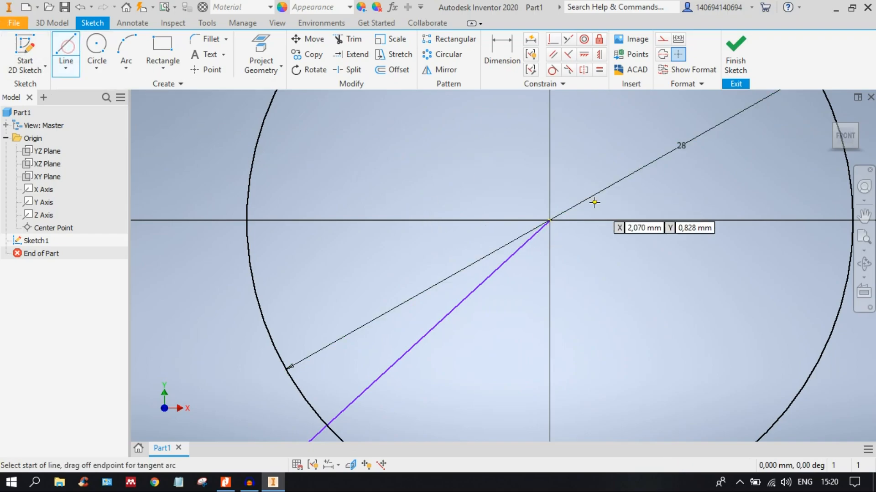
left_click(549, 220)
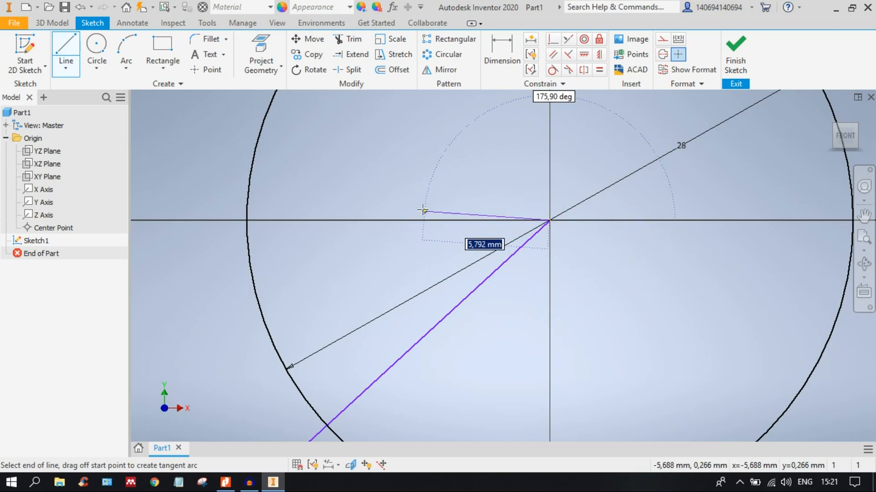
left_click(73, 49)
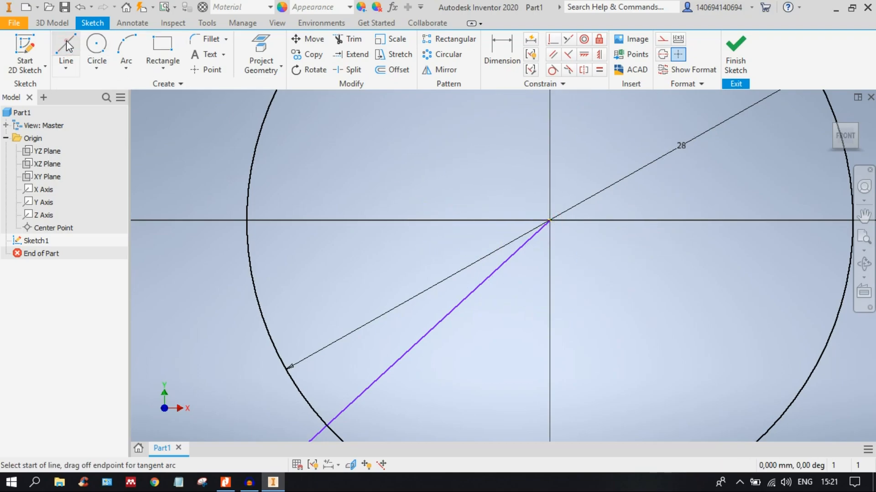
left_click(550, 221)
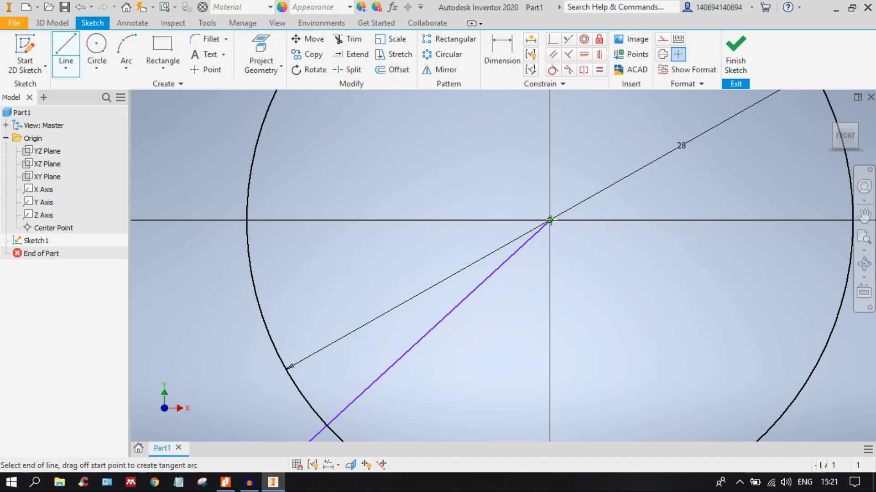
left_click(373, 220)
key("Escape")
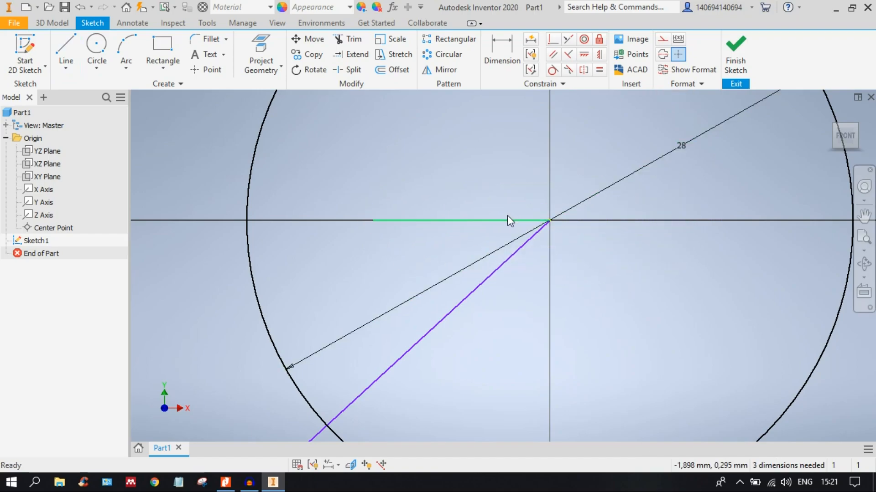
Dimension the angle between the slanted line and the short horizontal line as 45 degrees.
left_click(500, 220)
left_click(602, 152)
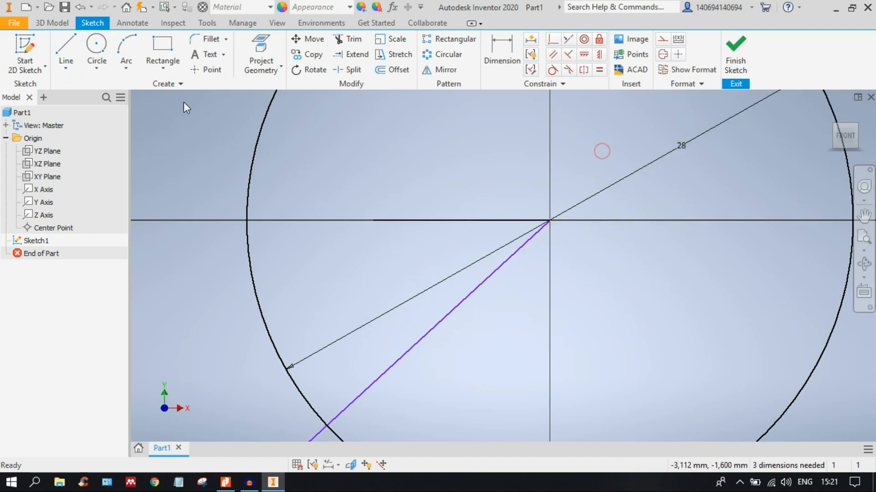
left_click(502, 52)
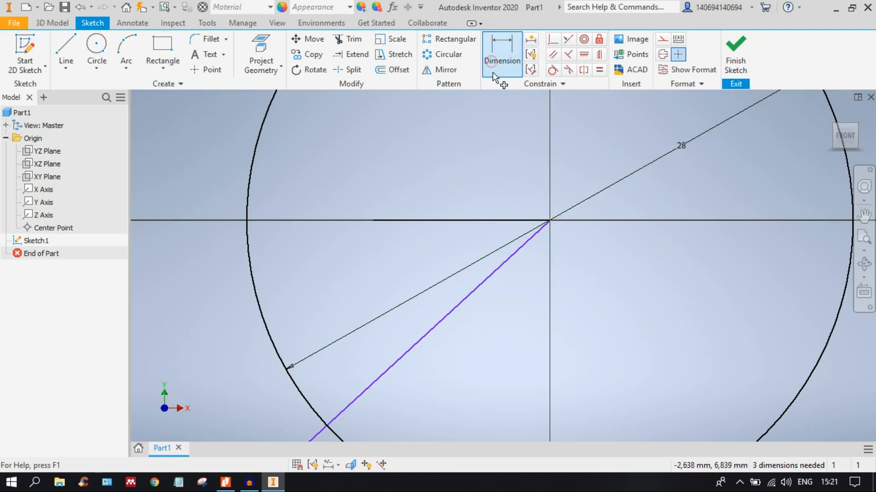
left_click(475, 292)
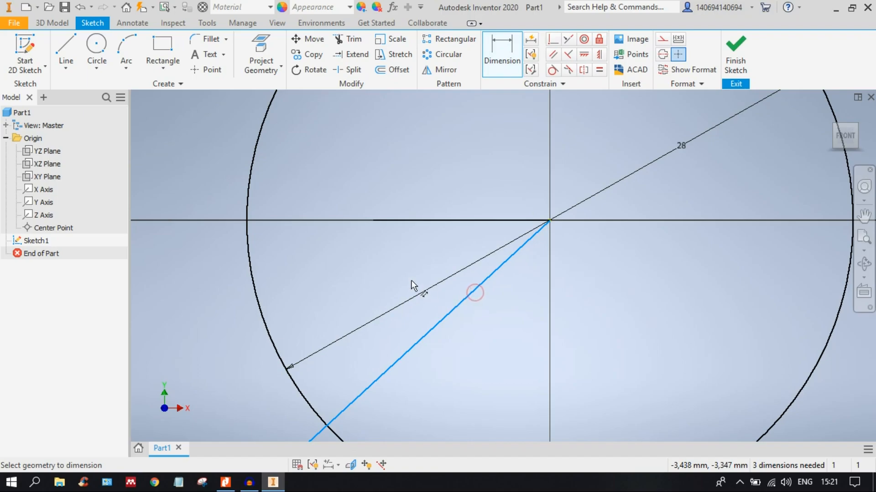
left_click(415, 219)
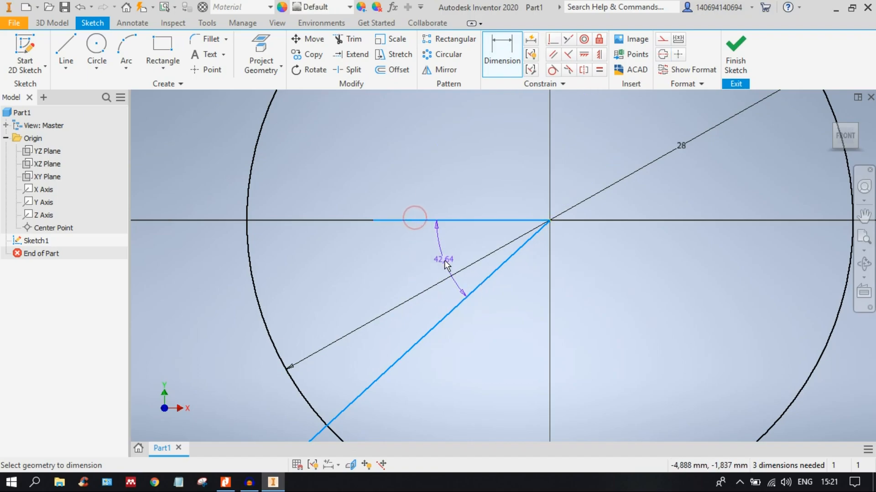
left_click(445, 266)
type("45")
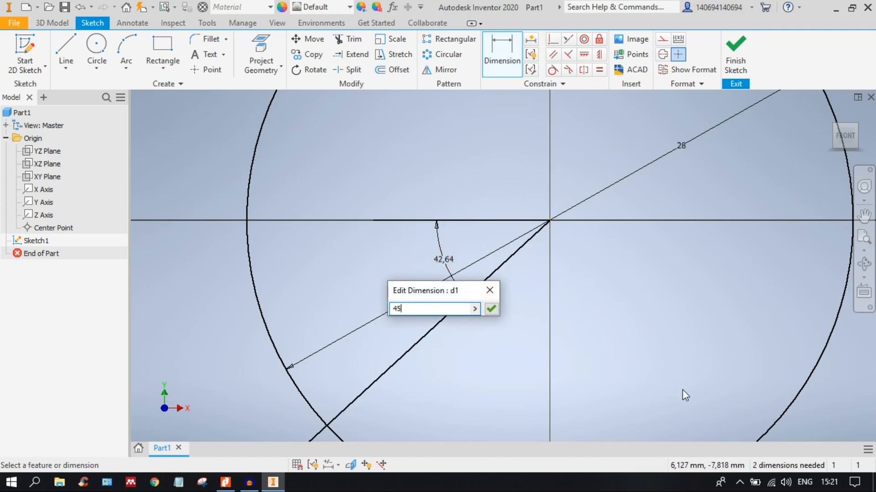
key("Return")
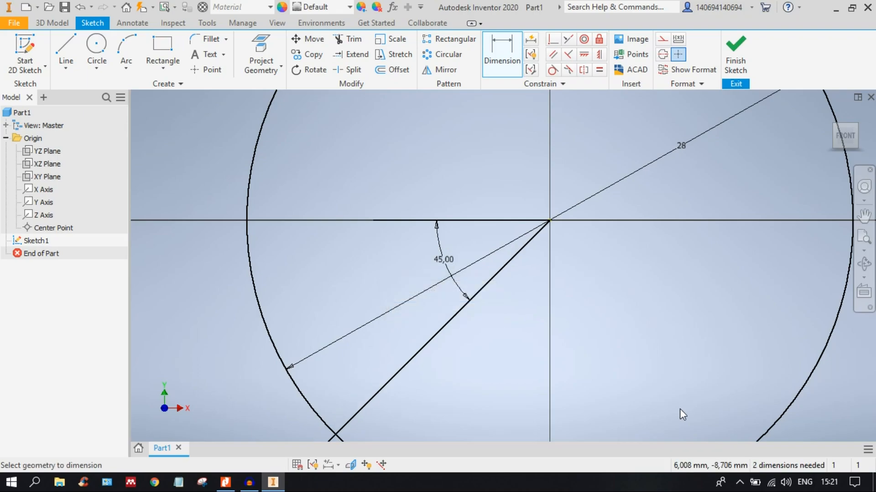
Convert the short horizontal line to construction geometry.
scroll(588, 303, "down", 3)
mouse_move(557, 307)
middle_mouse_down()
mouse_move(534, 252)
mouse_move(567, 287)
middle_mouse_up()
scroll(557, 234, "up", 3)
key("Escape")
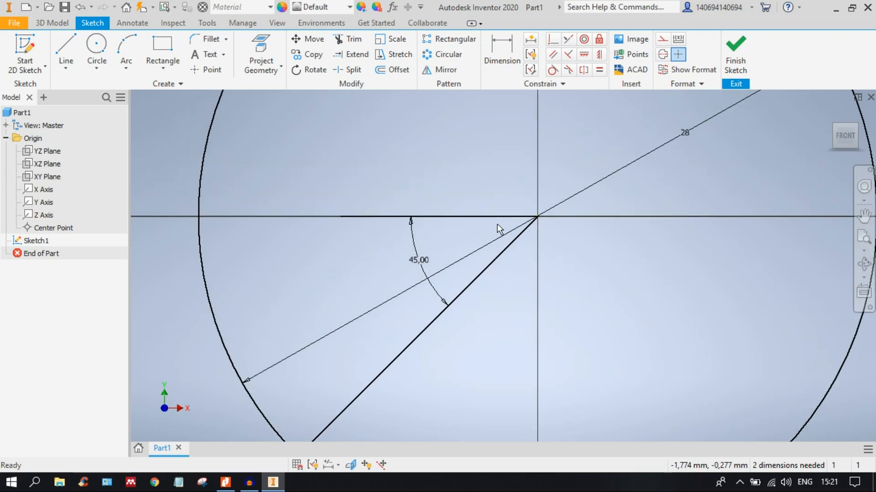
left_click(473, 217)
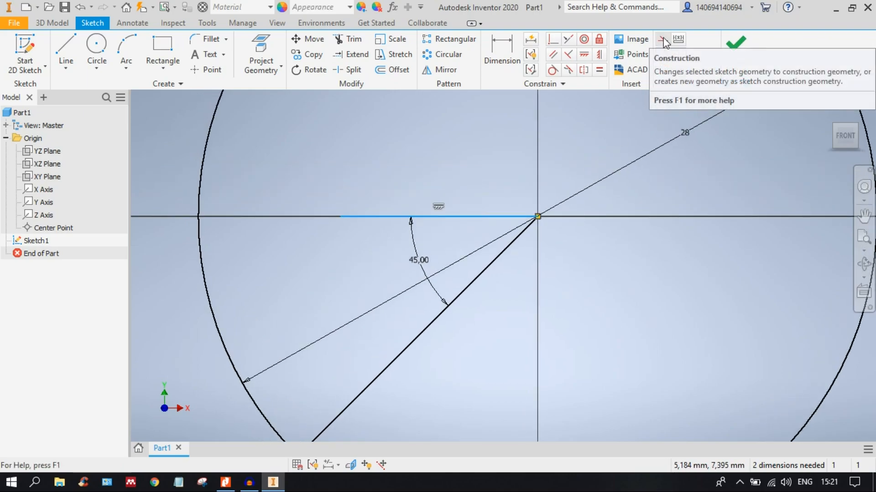
left_click(488, 162)
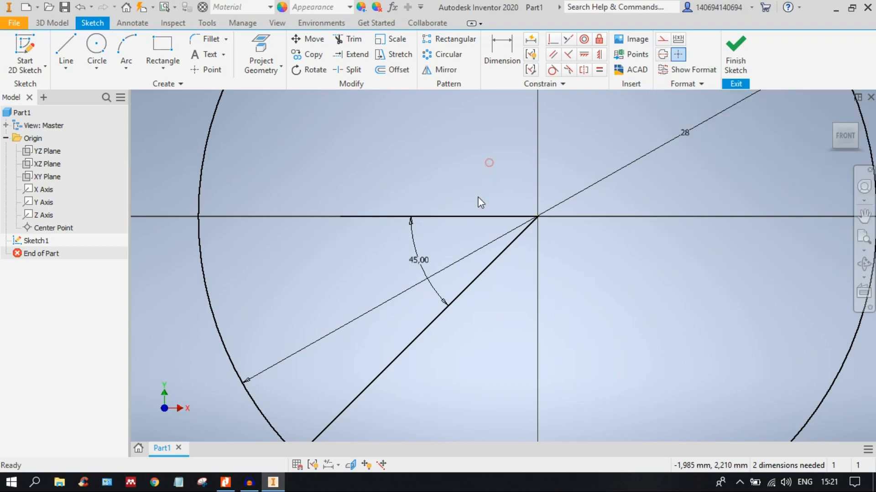
left_click(469, 217)
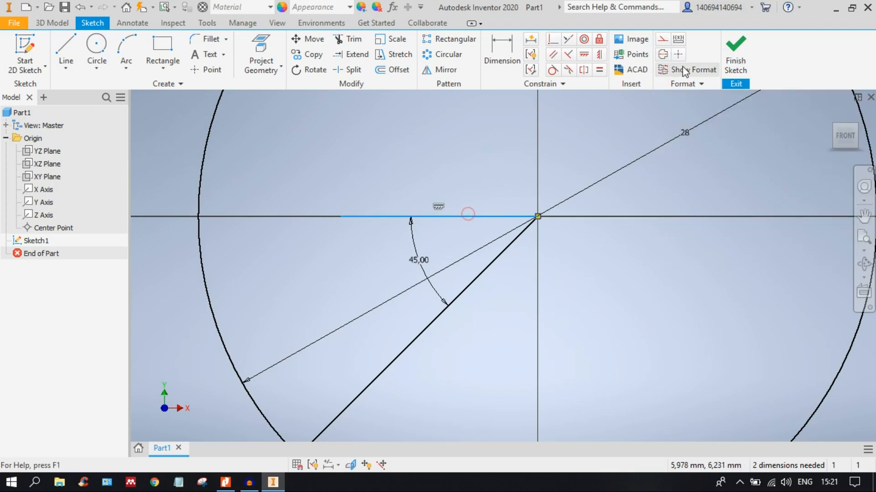
left_click(660, 41)
Draw a separate slanted line running down to the right, to the left of the 45-degree line's lower end.
middle_click_drag(593, 315, 601, 234)
scroll(566, 246, "down", 3)
middle_click_drag(536, 263, 641, 190)
scroll(641, 190, "down", 3)
middle_click_drag(606, 246, 556, 265)
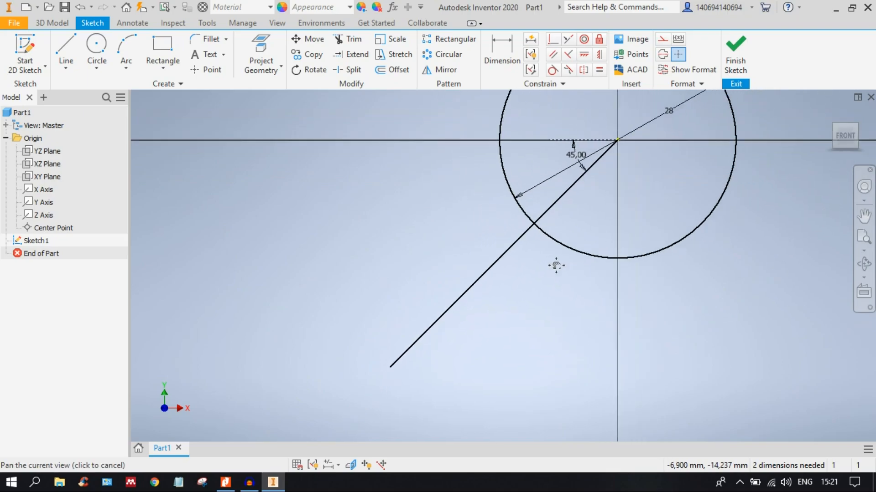
middle_click_drag(547, 299, 639, 174)
scroll(519, 247, "up", 3)
scroll(520, 249, "down", 2)
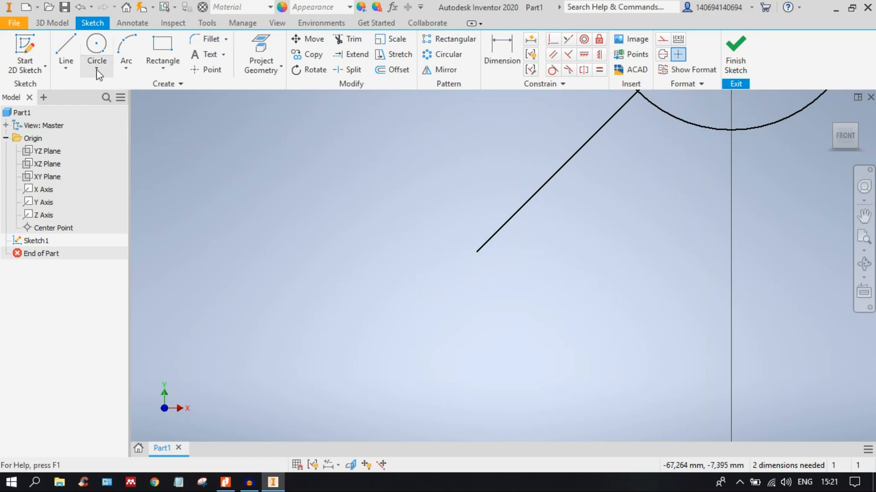
left_click(68, 41)
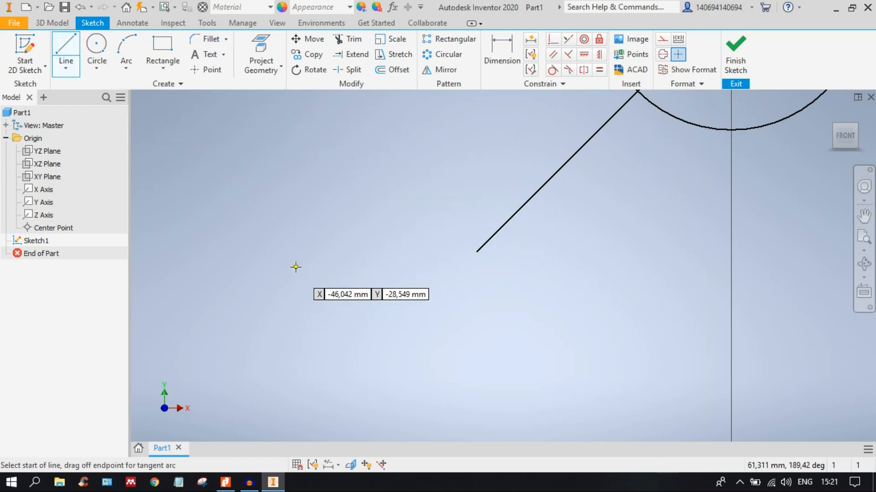
left_click(298, 251)
left_click(411, 391)
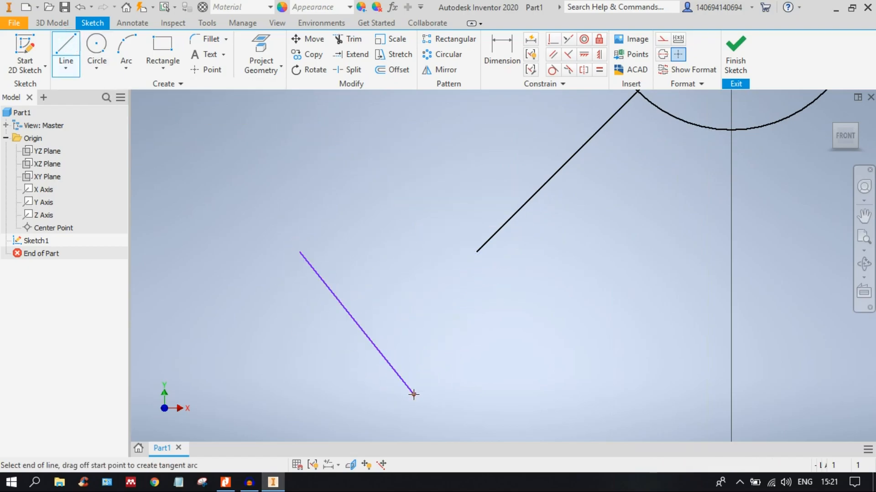
mouse_move(490, 334)
middle_mouse_down()
mouse_move(545, 313)
mouse_move(524, 336)
middle_mouse_up()
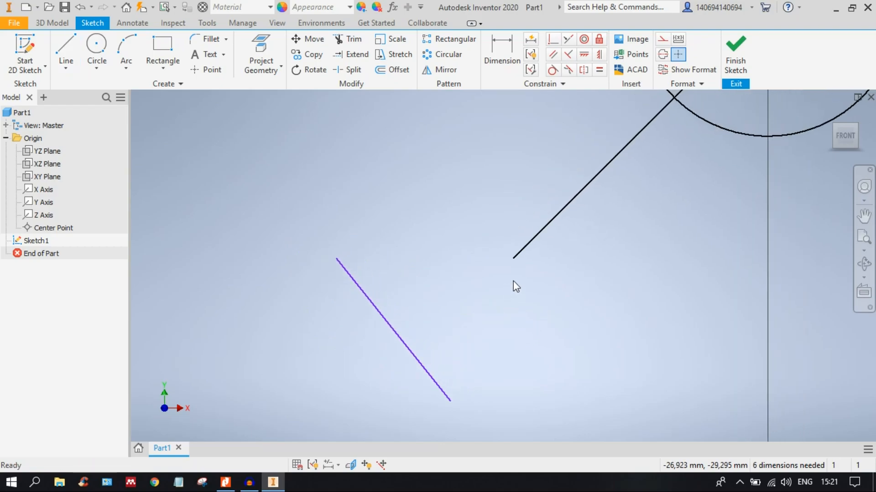
middle_click_drag(525, 307, 544, 264)
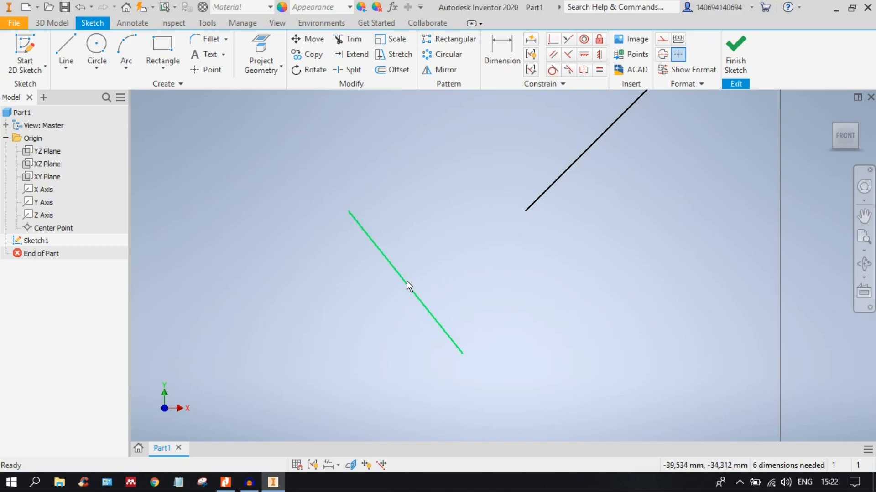
mouse_move(414, 351)
middle_mouse_down()
mouse_move(396, 313)
mouse_move(493, 295)
middle_mouse_up()
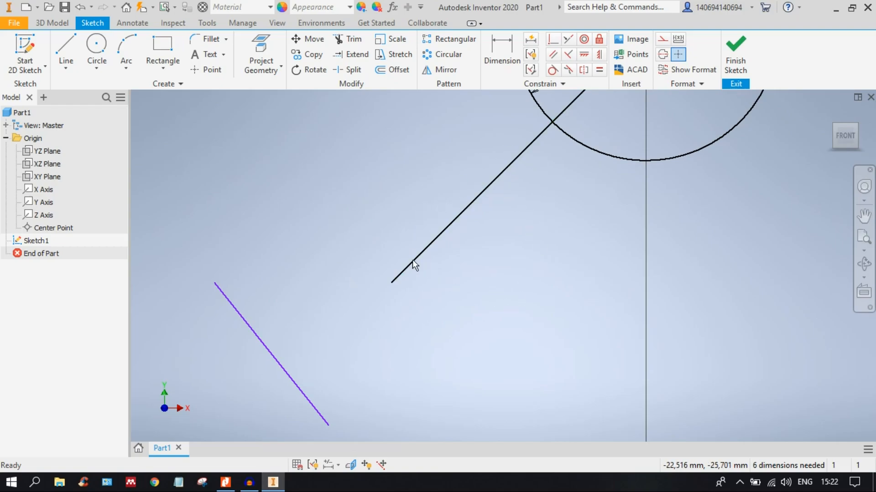
middle_click_drag(484, 208, 572, 188)
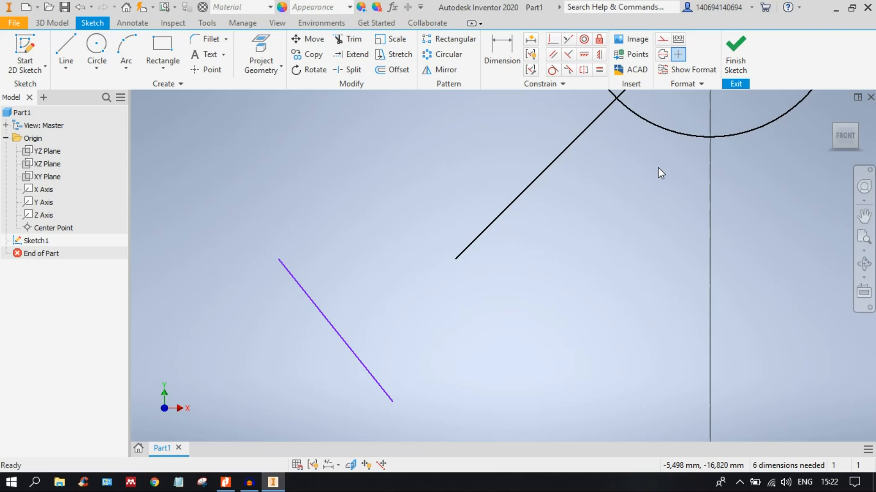
middle_click_drag(654, 174, 617, 257)
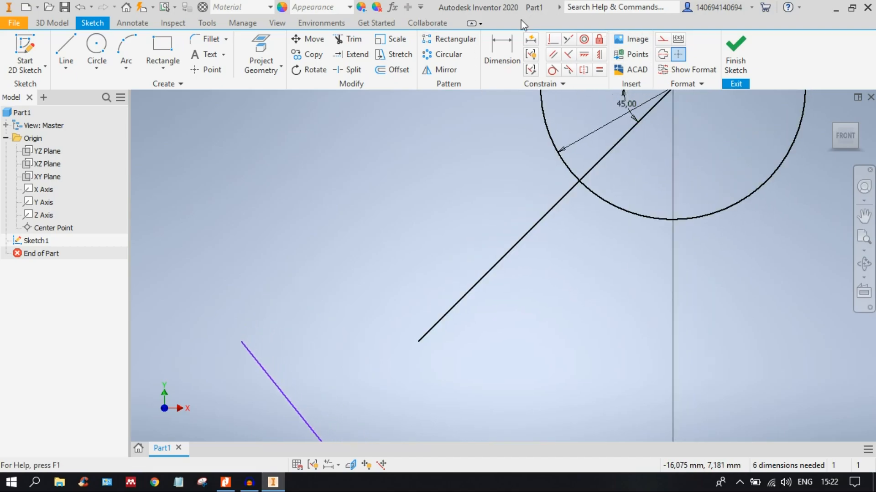
middle_click_drag(631, 176, 538, 244)
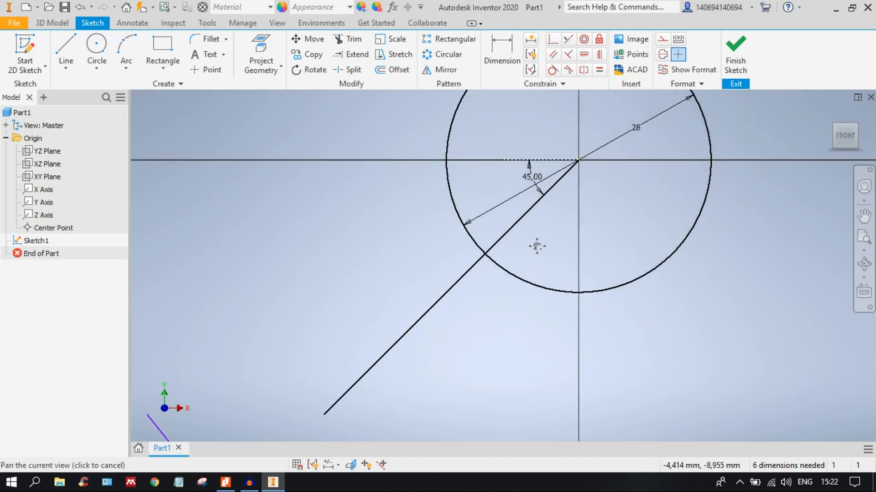
mouse_move(616, 176)
middle_mouse_down()
mouse_move(561, 213)
mouse_move(560, 200)
mouse_move(612, 137)
mouse_move(597, 196)
middle_mouse_up()
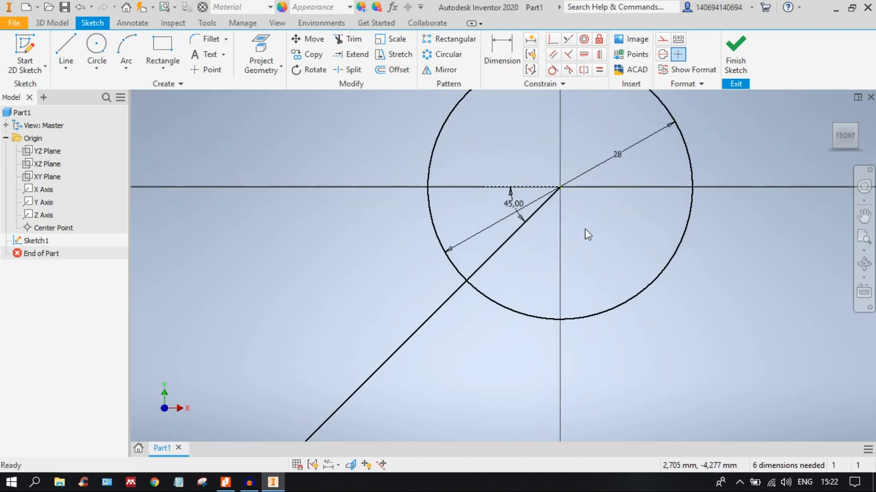
Apply a Fix constraint to the short horizontal construction line at the origin.
middle_click_drag(586, 228, 628, 166)
middle_click_drag(418, 254, 511, 164)
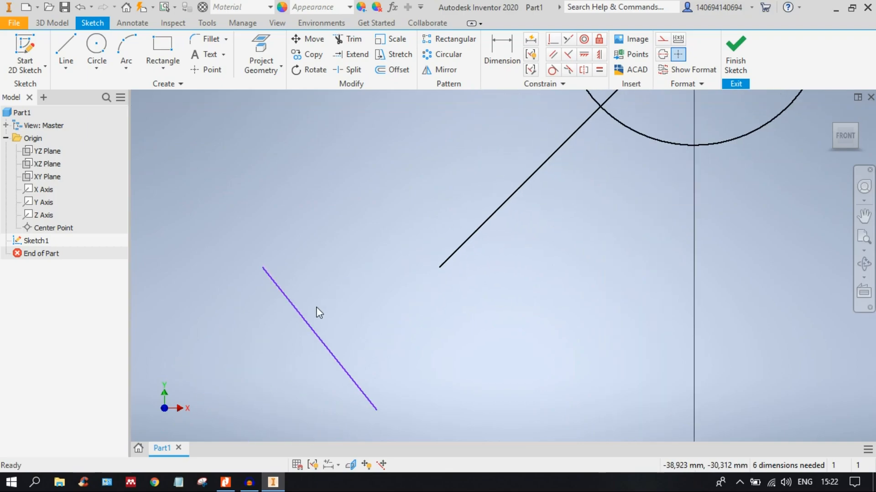
left_click(305, 319)
left_click(241, 288)
middle_click_drag(289, 279, 267, 246)
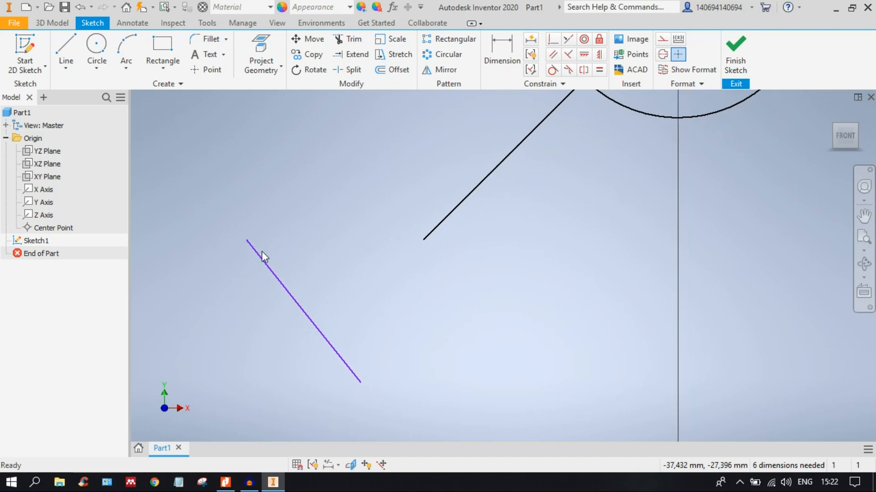
middle_click_drag(399, 250, 354, 401)
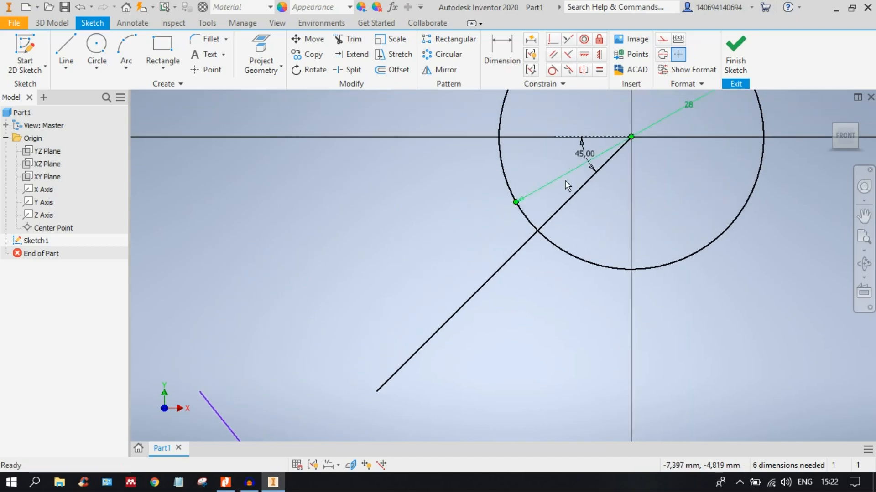
left_click(600, 138)
left_click(599, 38)
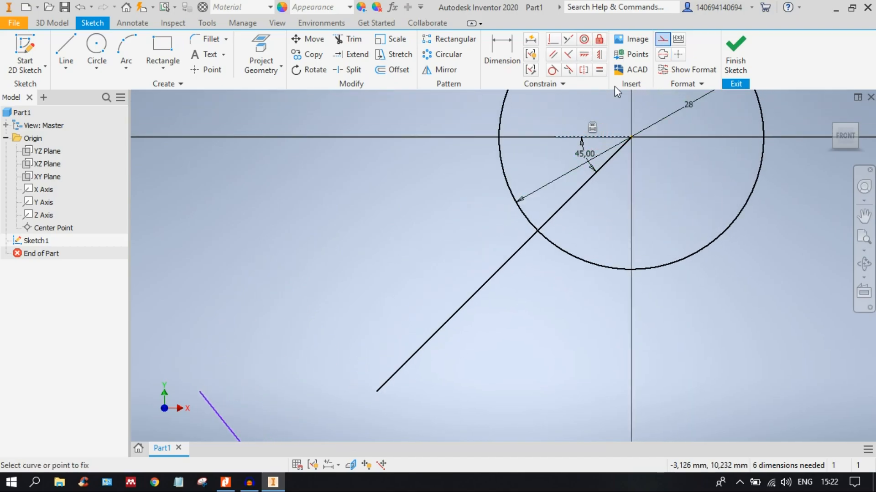
Try to fix the short horizontal construction line a second time, and dismiss the resulting tip.
mouse_move(652, 183)
middle_mouse_down()
mouse_move(602, 153)
mouse_move(627, 137)
mouse_move(607, 272)
middle_mouse_up()
scroll(588, 198, "up", 6)
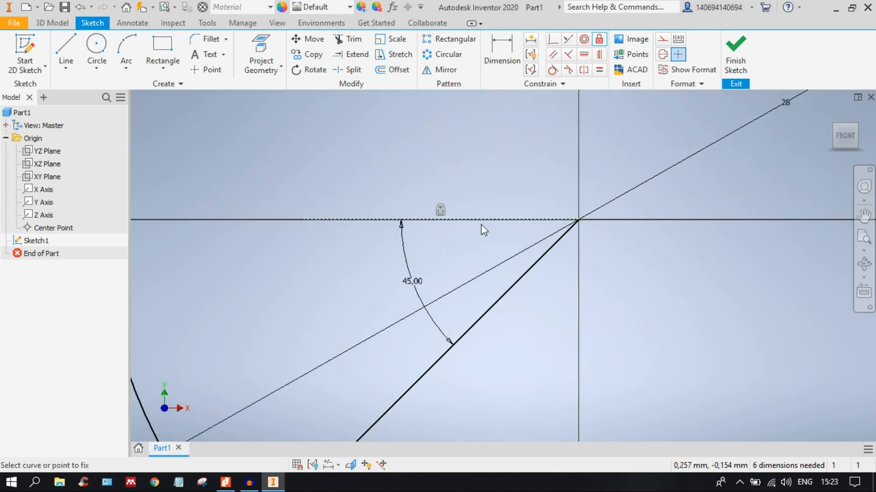
left_click(450, 219)
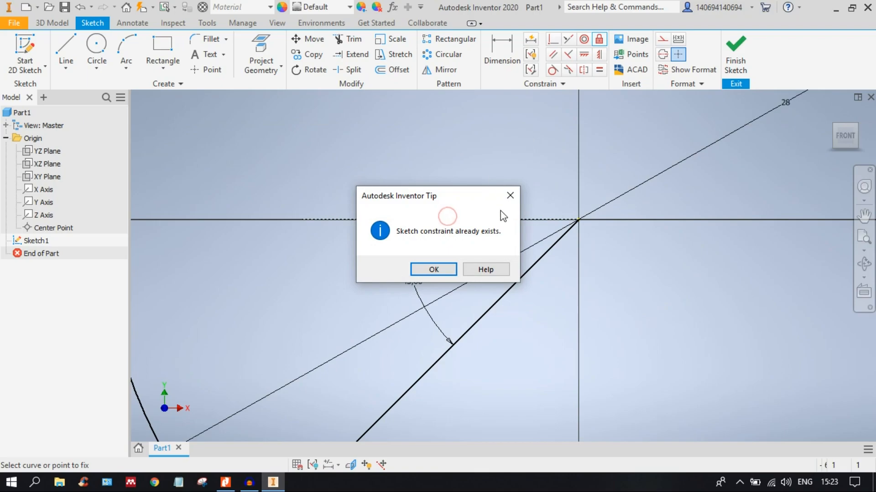
left_click(438, 271)
left_click(533, 155)
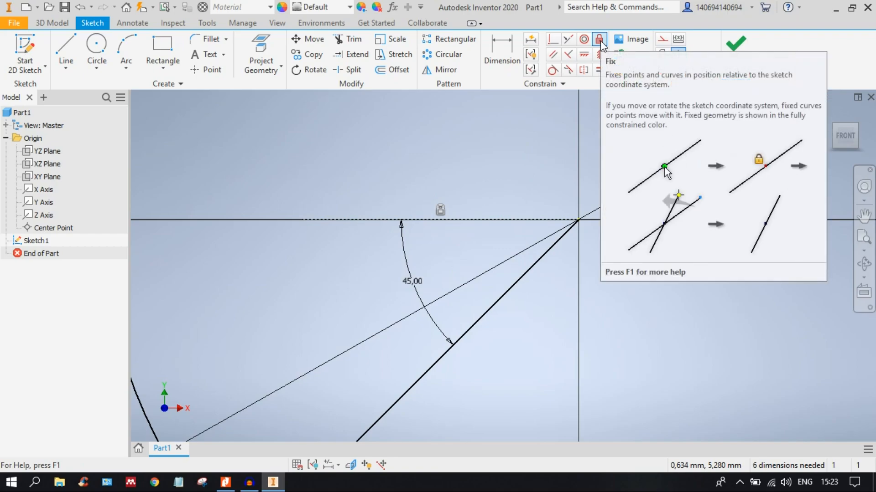
Apply a Fix constraint to the separate slanted line beyond the 45-degree line's lower end.
left_click(600, 40)
scroll(475, 222, "down", 3)
middle_click_drag(487, 242, 589, 143)
middle_click_drag(415, 343, 501, 227)
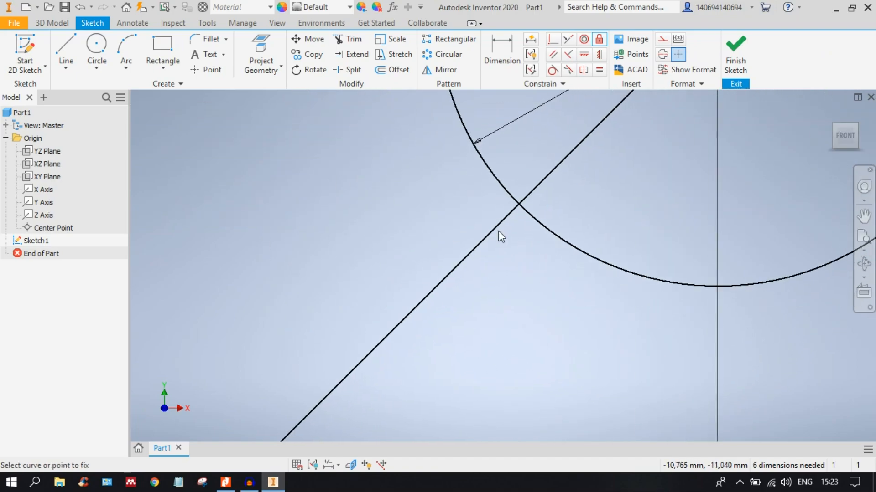
scroll(432, 309, "down", 4)
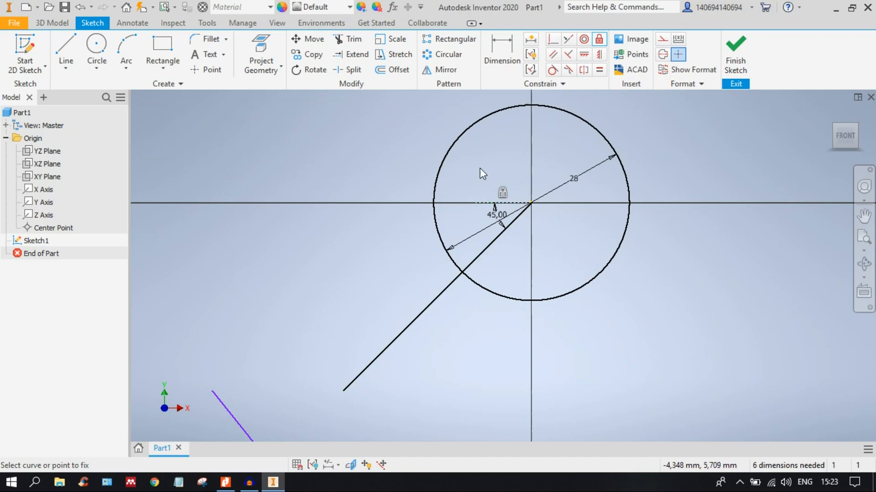
middle_click_drag(488, 315, 552, 245)
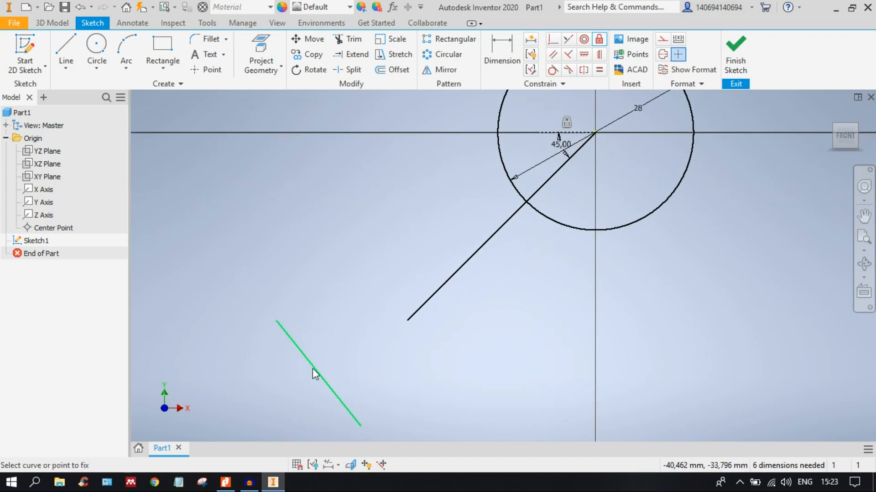
middle_click_drag(441, 330, 452, 303)
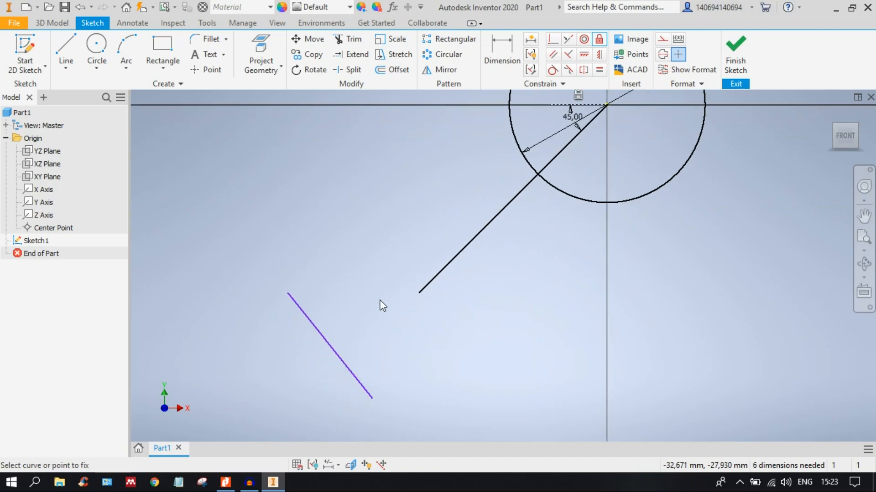
scroll(351, 324, "down", 3)
middle_click_drag(357, 323, 386, 232)
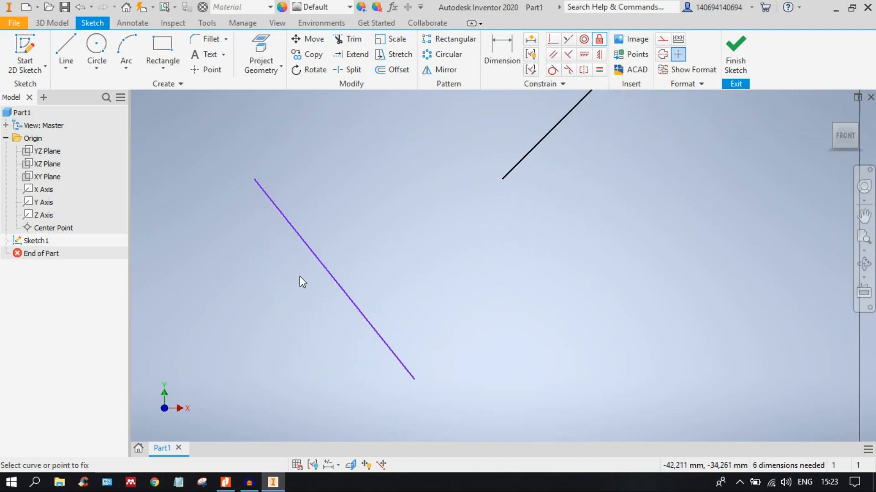
left_click(315, 263)
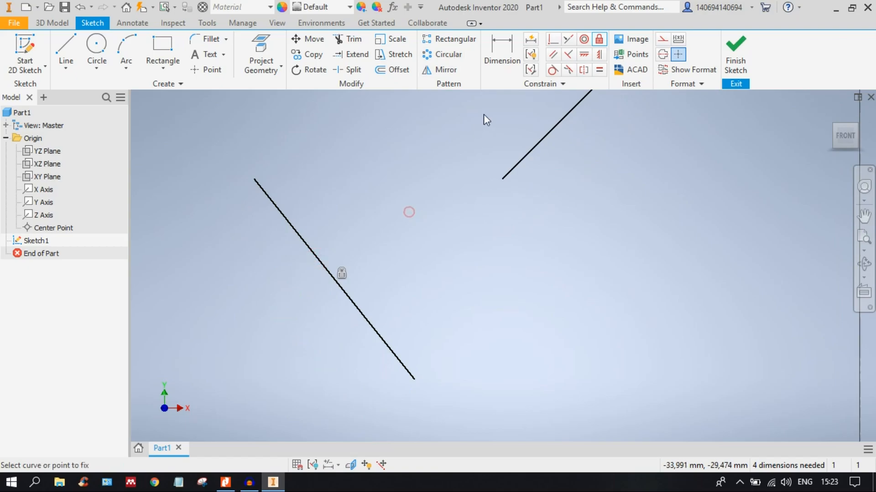
Try fixing the separate slanted line again, and undo its Fix constraint.
mouse_move(532, 172)
middle_mouse_down()
mouse_move(494, 229)
mouse_move(452, 247)
middle_mouse_up()
mouse_move(339, 220)
middle_mouse_down()
mouse_move(375, 184)
mouse_move(402, 136)
middle_mouse_up()
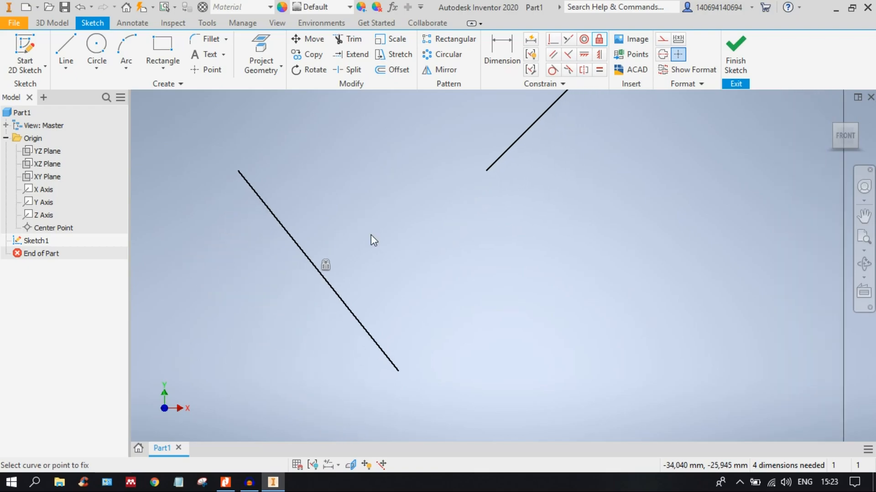
left_click(330, 283)
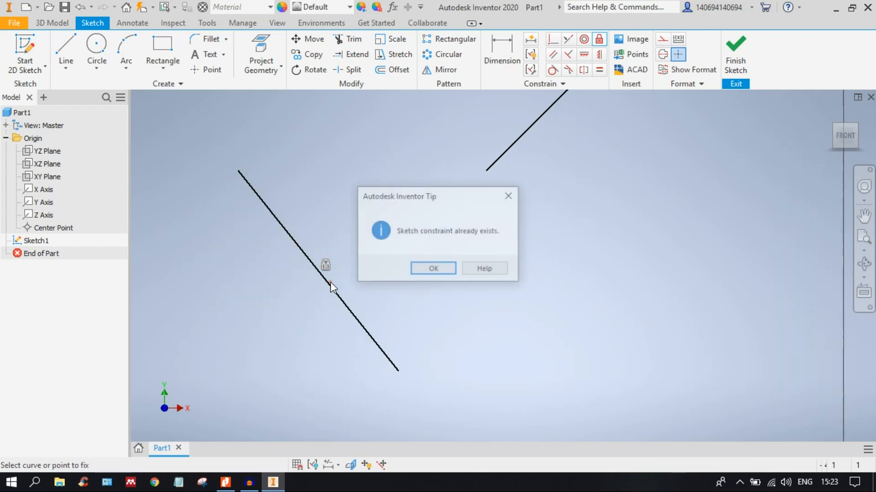
left_click(451, 269)
left_click(600, 241)
key("ctrl+z")
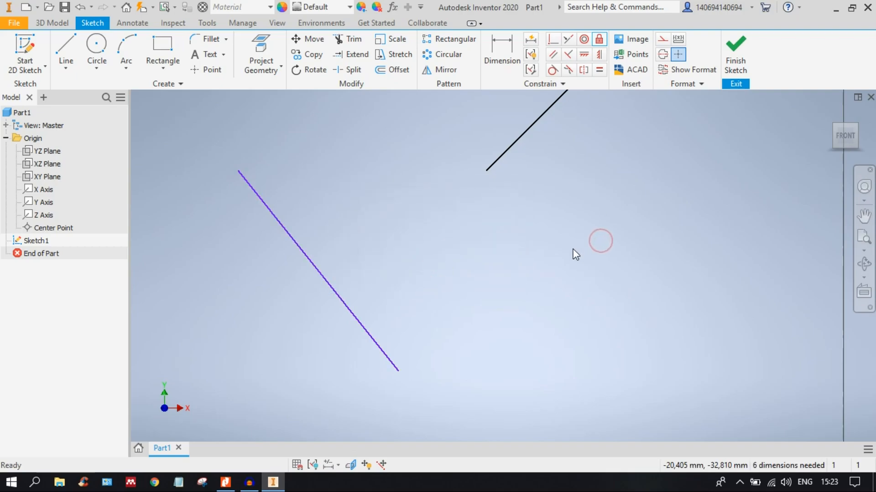
Examine which constraints are applied to the short horizontal construction line at the origin.
middle_click_drag(524, 236, 491, 334)
scroll(469, 336, "down", 5)
scroll(473, 328, "up", 3)
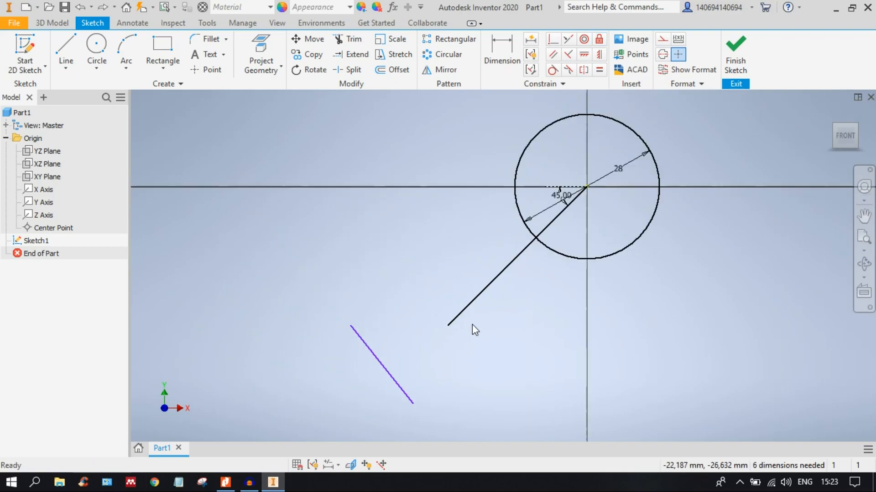
scroll(547, 250, "up", 5)
middle_click_drag(567, 234, 493, 398)
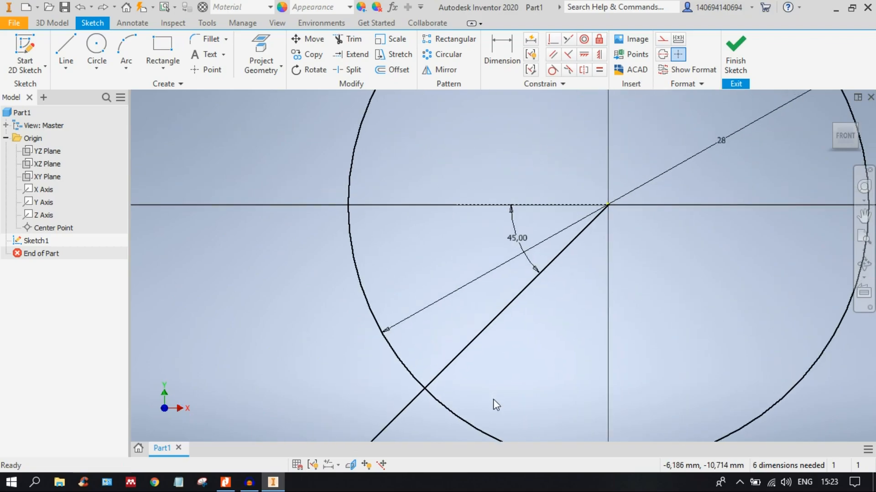
scroll(434, 352, "down", 4)
middle_click_drag(371, 425, 452, 291)
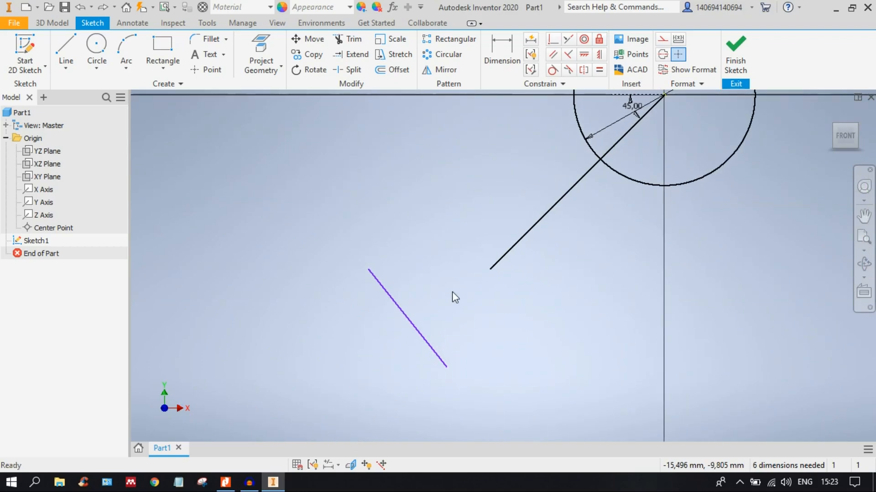
middle_click_drag(524, 223, 403, 341)
scroll(512, 225, "up", 7)
middle_click_drag(514, 233, 302, 340)
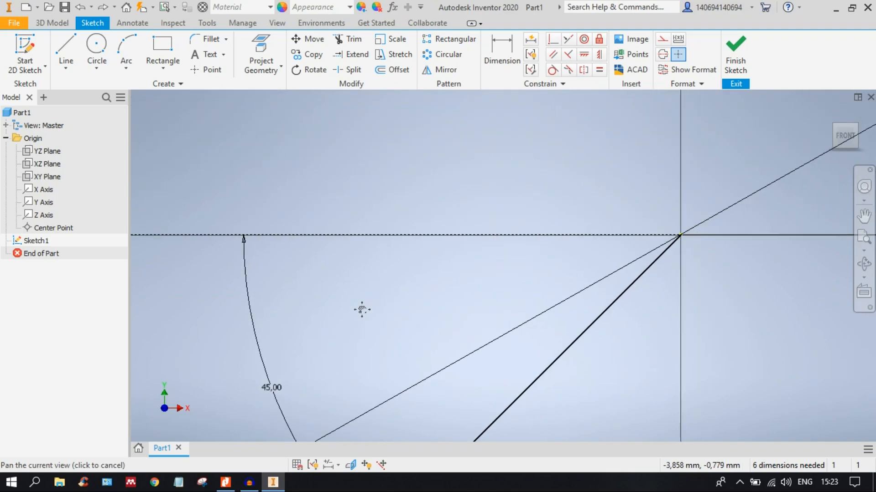
left_click(557, 234)
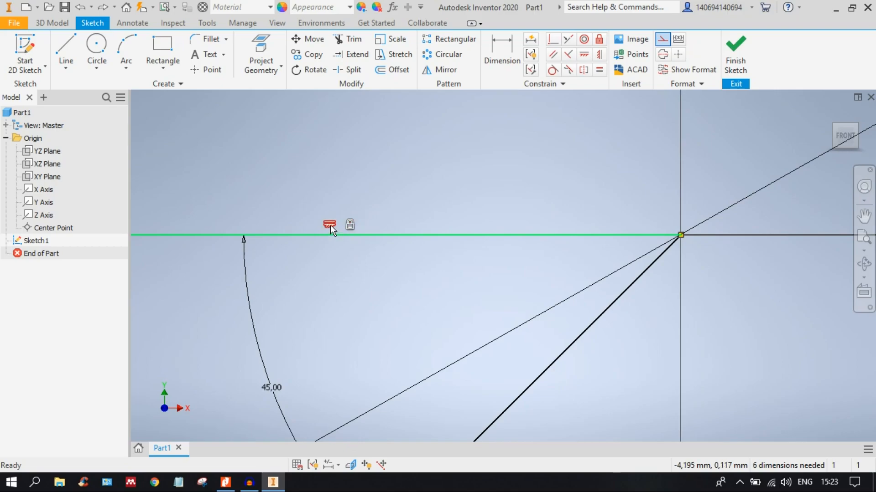
scroll(412, 244, "up", 6)
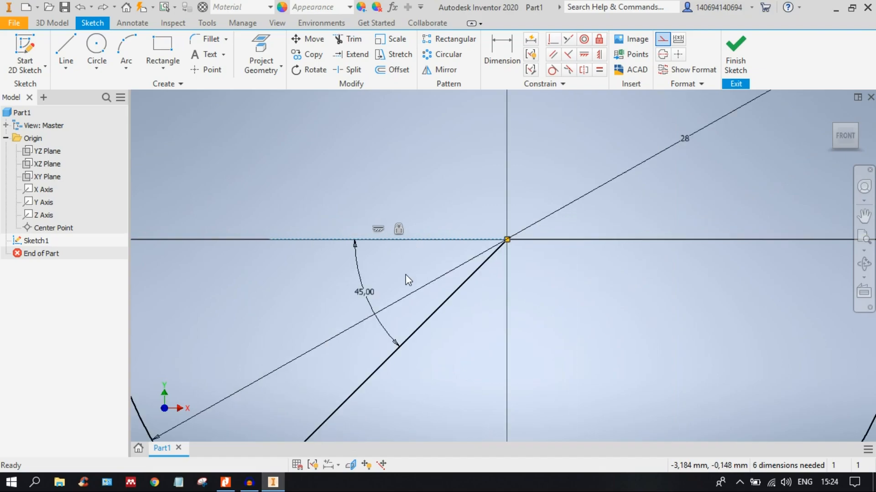
middle_click_drag(321, 410, 398, 268)
scroll(397, 268, "down", 7)
middle_click_drag(541, 259, 429, 212)
scroll(430, 225, "up", 3)
Move the unconstrained slanted line up and to the left, farther from the 45-degree line's lower end.
left_click(409, 213)
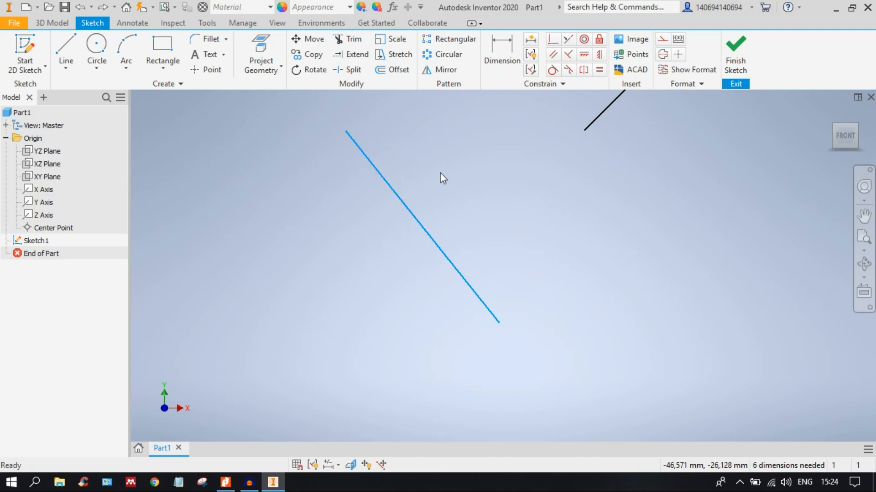
middle_click_drag(562, 260, 521, 298)
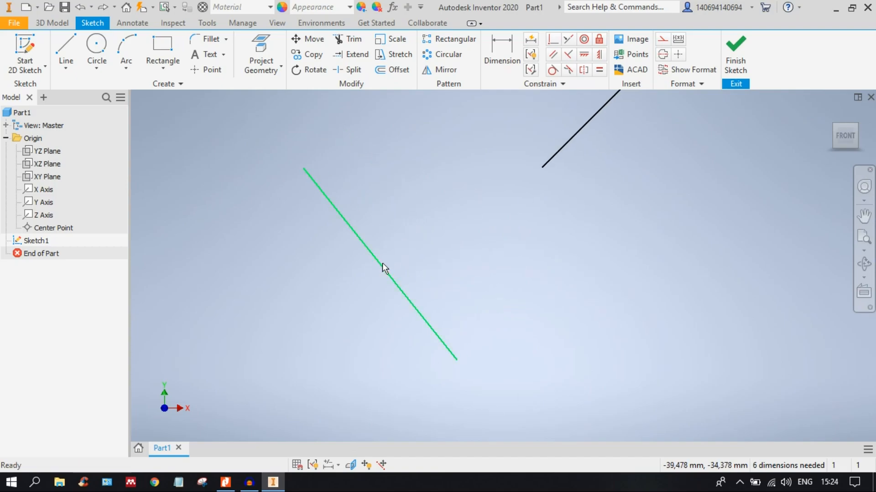
mouse_move(382, 264)
left_mouse_down()
mouse_move(512, 245)
mouse_move(381, 260)
mouse_move(302, 226)
left_mouse_up()
middle_click_drag(401, 235, 501, 284)
scroll(527, 240, "up", 5)
middle_click_drag(505, 255, 336, 328)
scroll(433, 283, "down", 3)
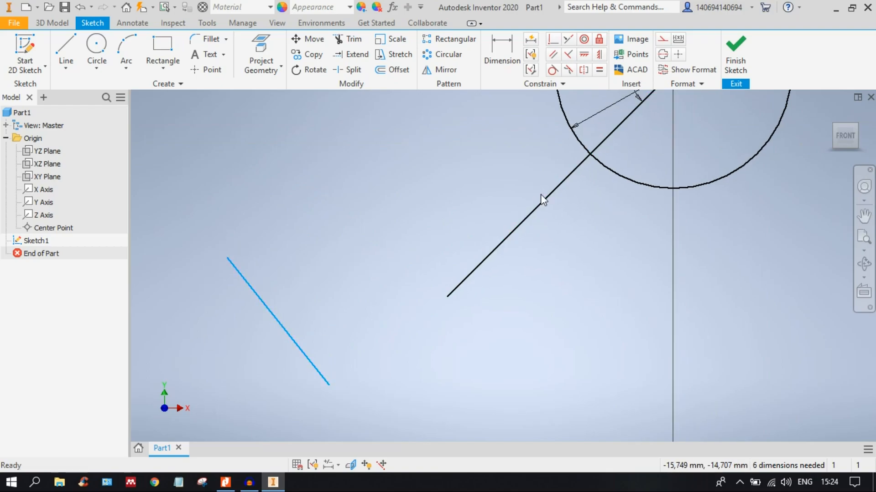
mouse_move(551, 212)
middle_mouse_down()
mouse_move(513, 295)
mouse_move(492, 270)
mouse_move(538, 225)
middle_mouse_up()
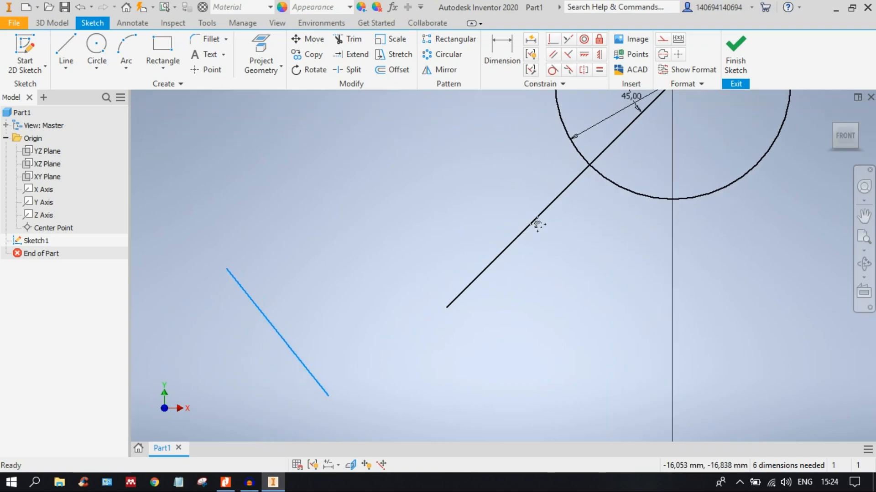
Make the separate slanted line perpendicular to the 45-degree line.
middle_click_drag(416, 233, 456, 198)
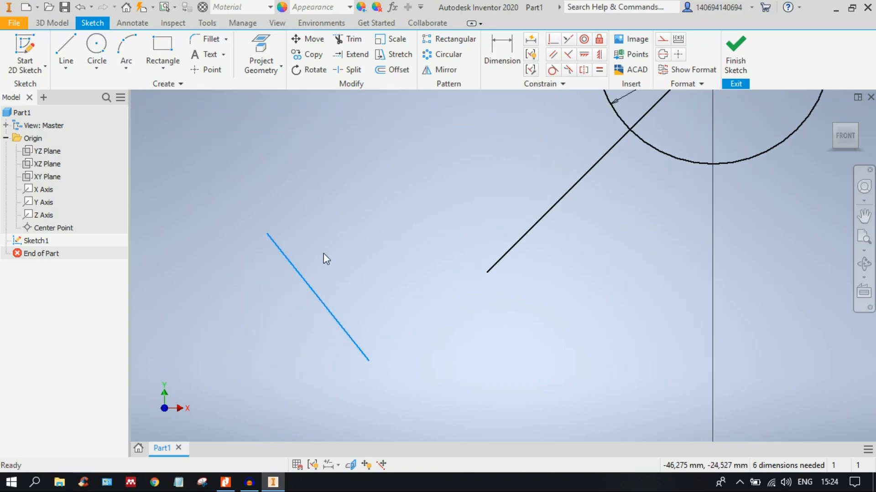
left_click(306, 279)
left_click(461, 188)
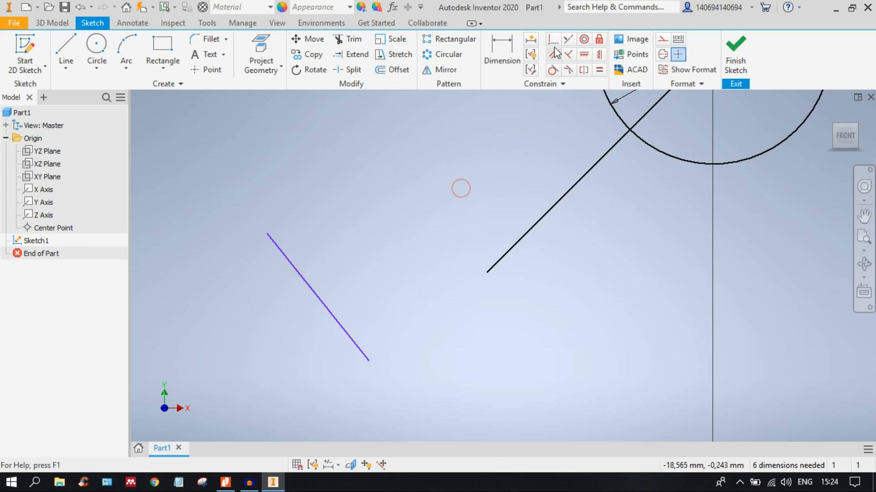
left_click(505, 183)
left_click(570, 56)
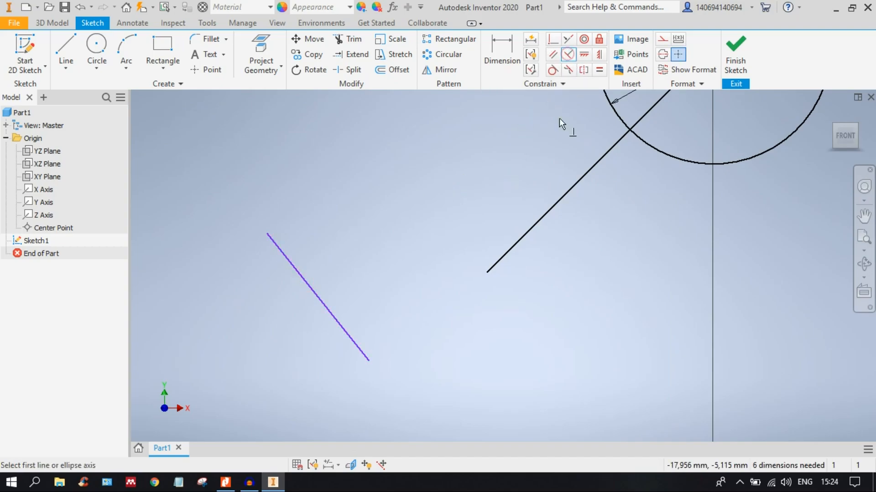
left_click(565, 192)
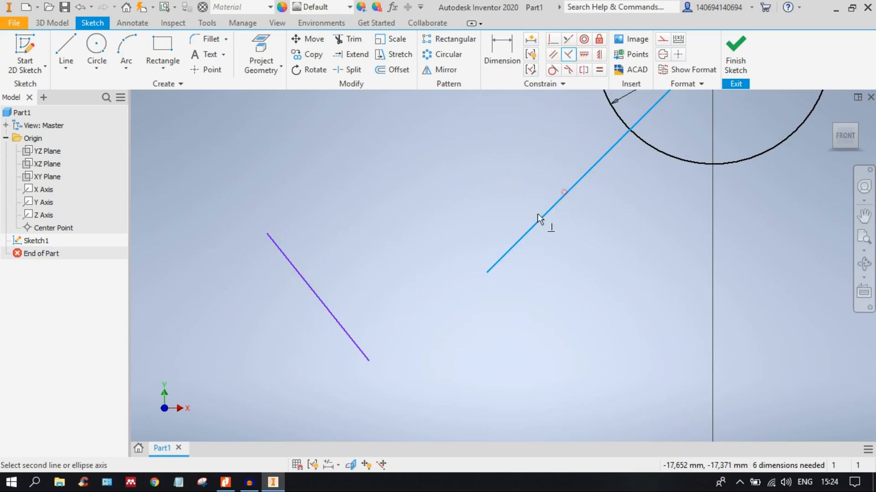
left_click(306, 281)
key("Escape")
Make the midpoint of the separate slanted line coincident with the lower end of the 45-degree line.
middle_click_drag(321, 295, 424, 252)
scroll(410, 270, "up", 5)
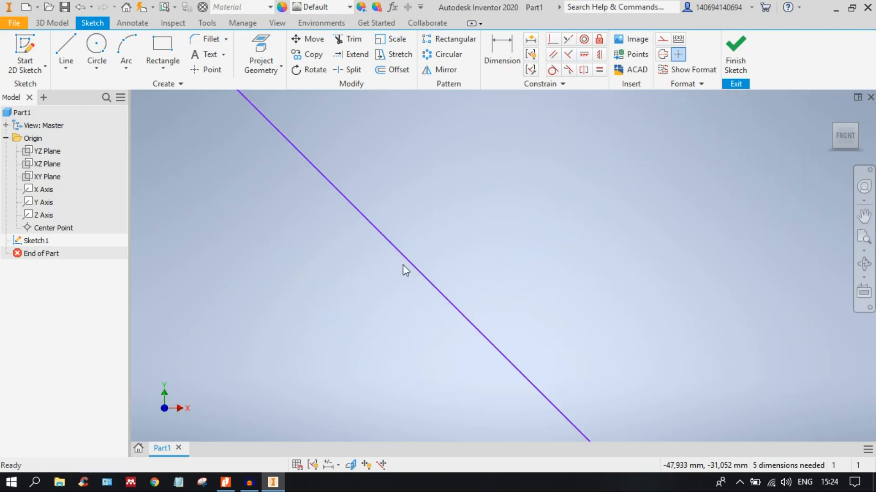
scroll(404, 260, "down", 3)
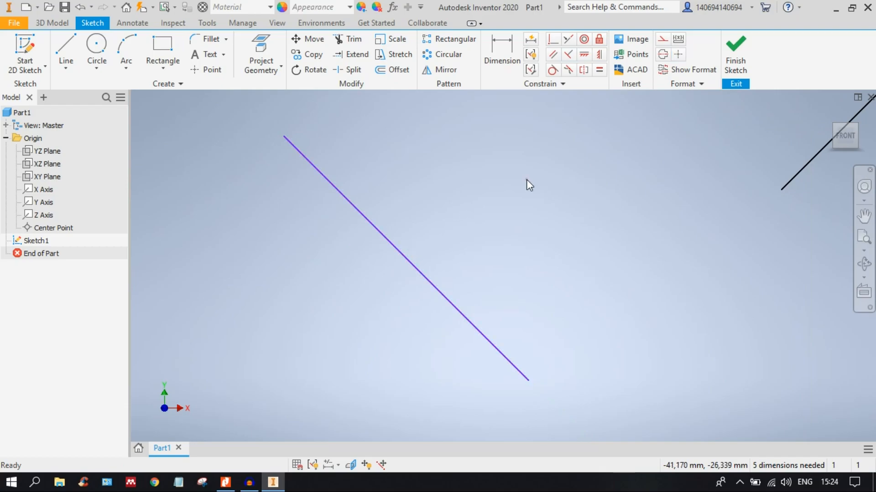
left_click(552, 40)
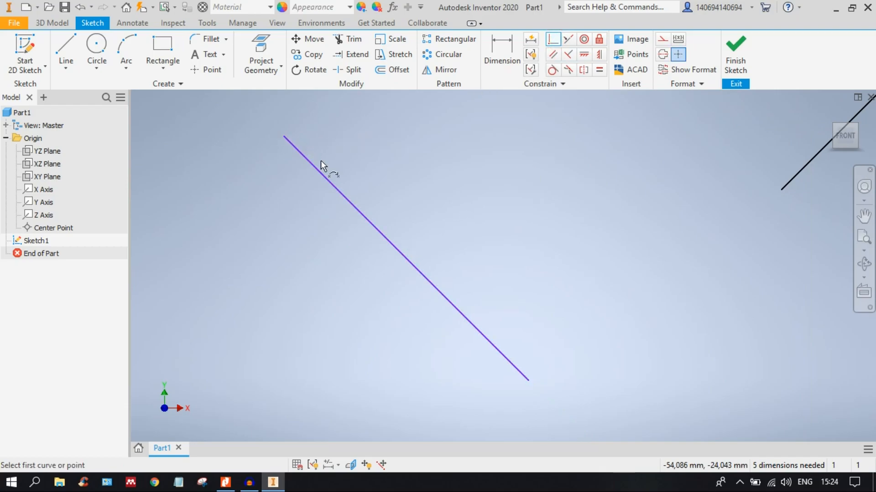
left_click(406, 258)
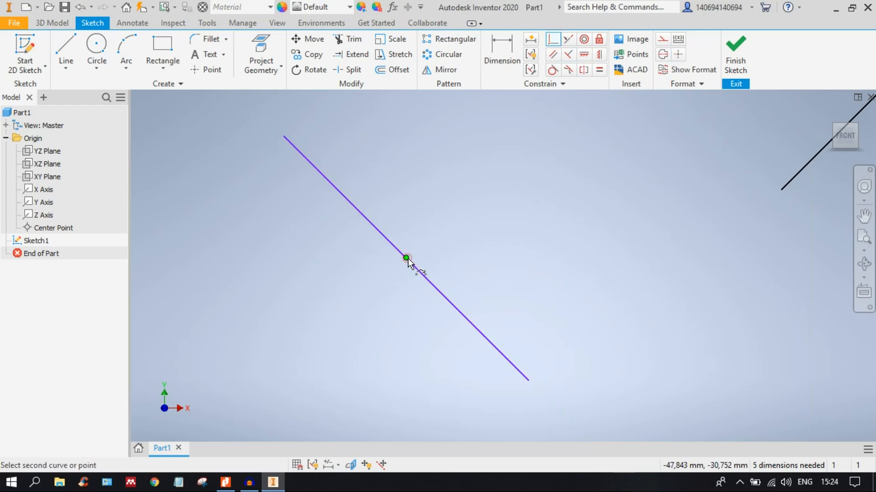
middle_click_drag(712, 229, 393, 287)
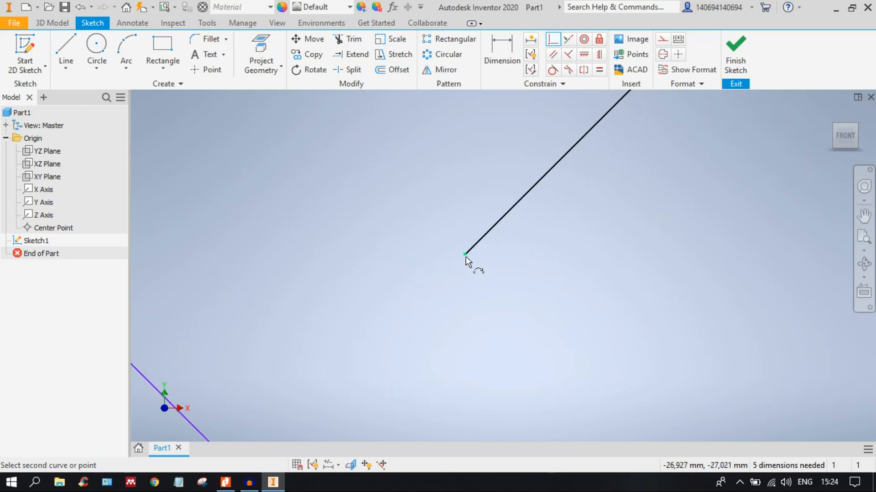
left_click(466, 256)
Add an aligned length dimension to the line perpendicular to the 45-degree line and set it to 22 mm.
mouse_move(485, 304)
middle_mouse_down()
mouse_move(507, 308)
mouse_move(515, 290)
middle_mouse_up()
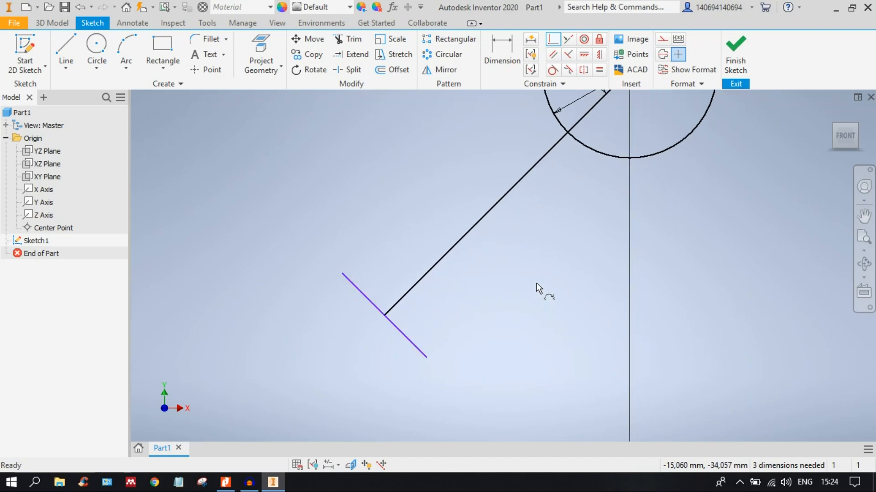
left_click(501, 51)
left_click(355, 287)
right_click(319, 324)
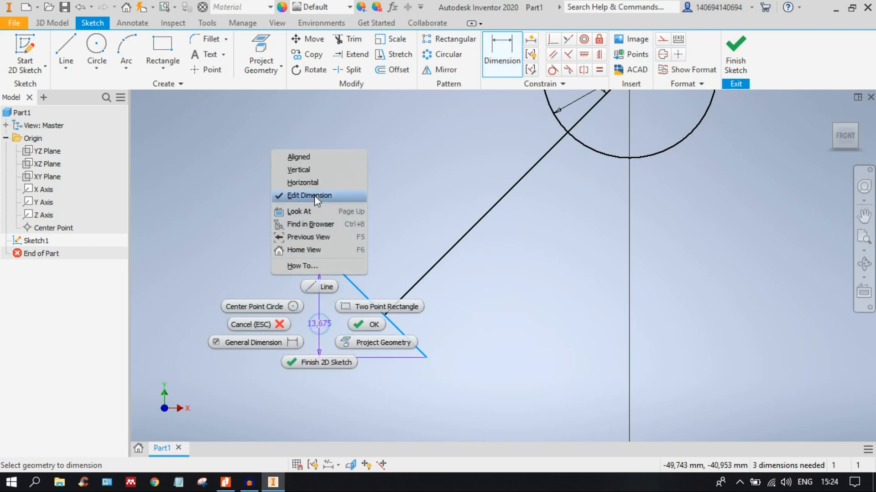
left_click(319, 161)
left_click(340, 348)
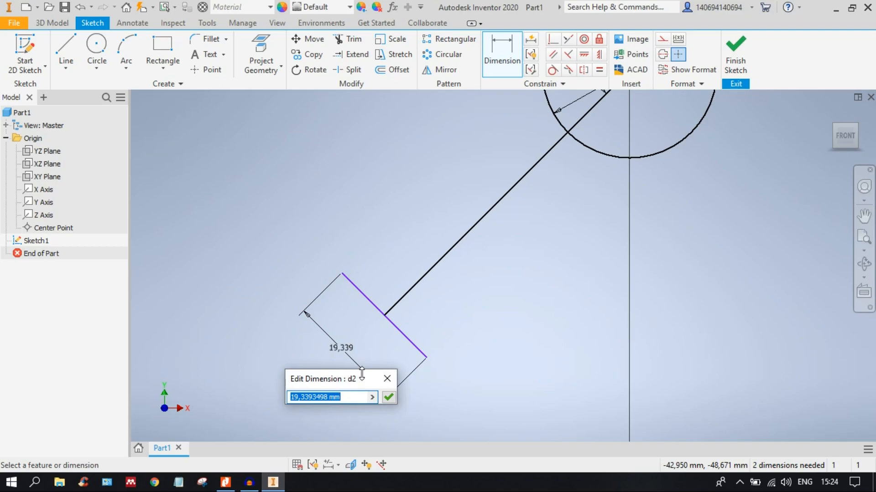
type("22")
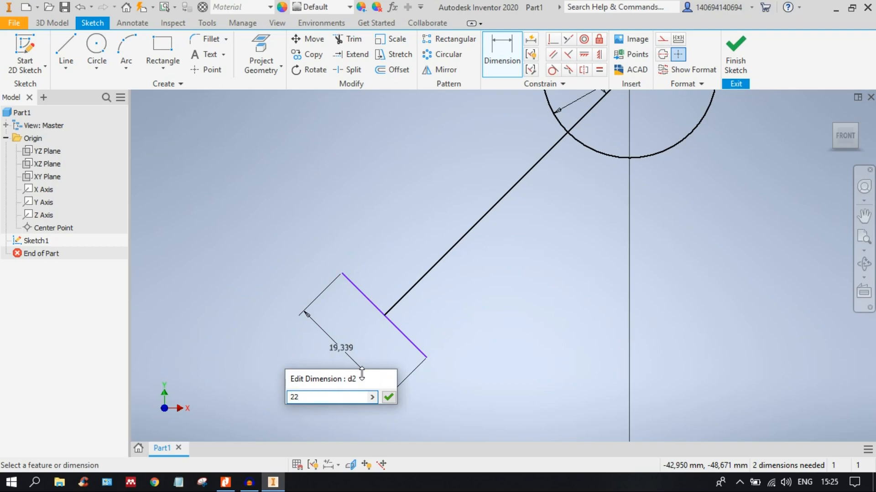
key("Return")
Examine how the 22 mm perpendicular line connects to the 45-degree line running to the circle's centre.
mouse_move(410, 329)
middle_mouse_down()
mouse_move(445, 361)
mouse_move(445, 309)
middle_mouse_up()
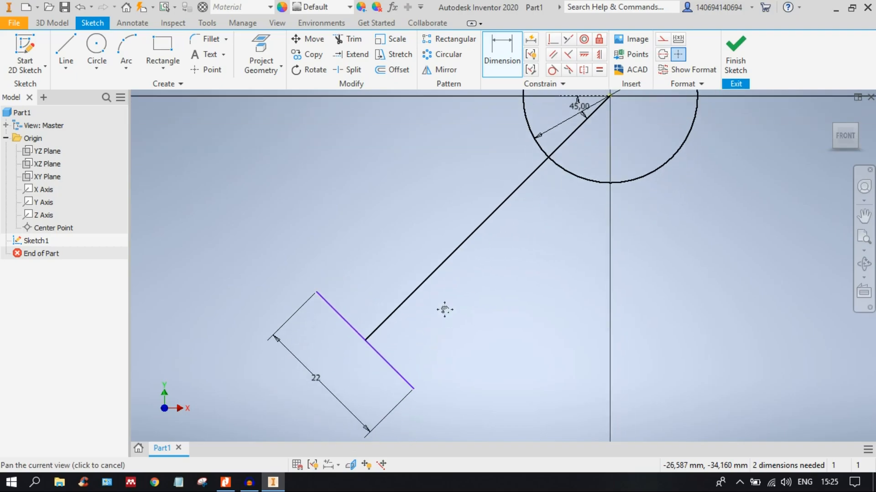
scroll(442, 316, "down", 2)
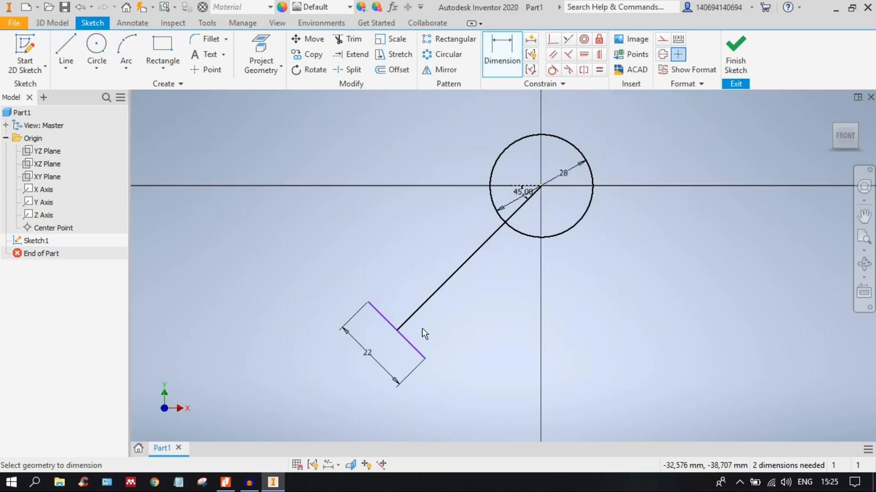
scroll(423, 327, "up", 3)
middle_click_drag(422, 328, 382, 345)
middle_click_drag(436, 286, 438, 330)
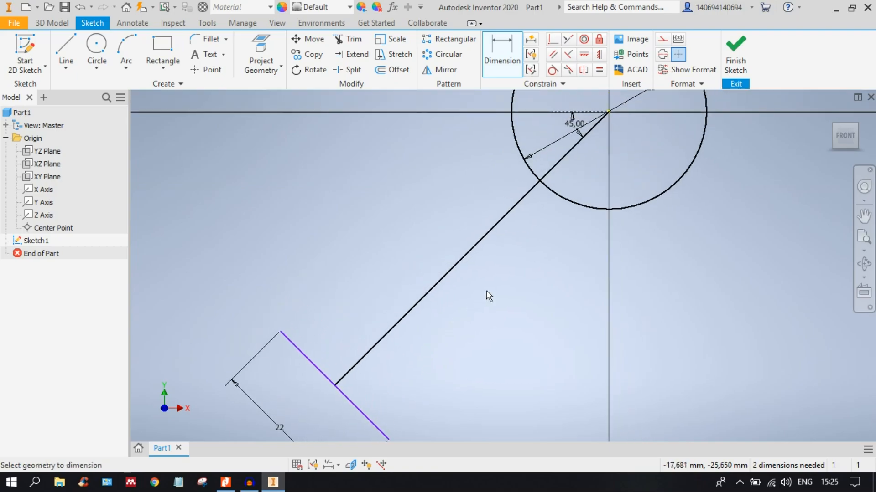
key("Escape")
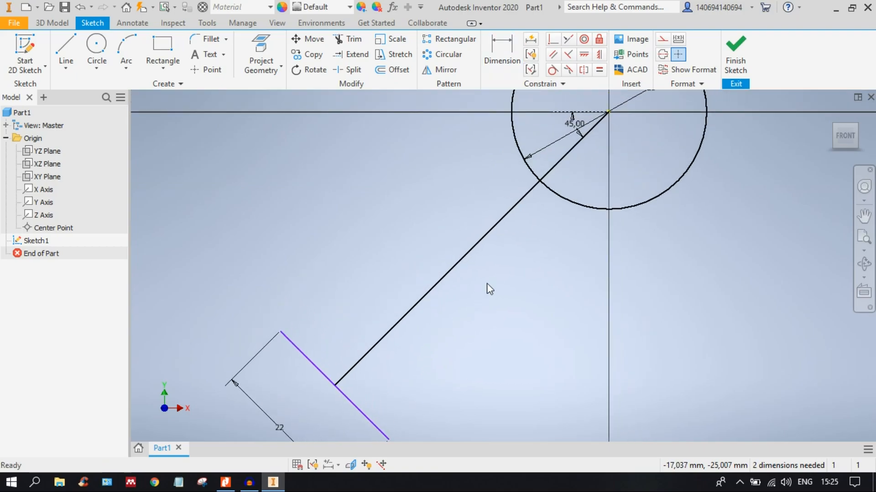
middle_click_drag(507, 301, 494, 299)
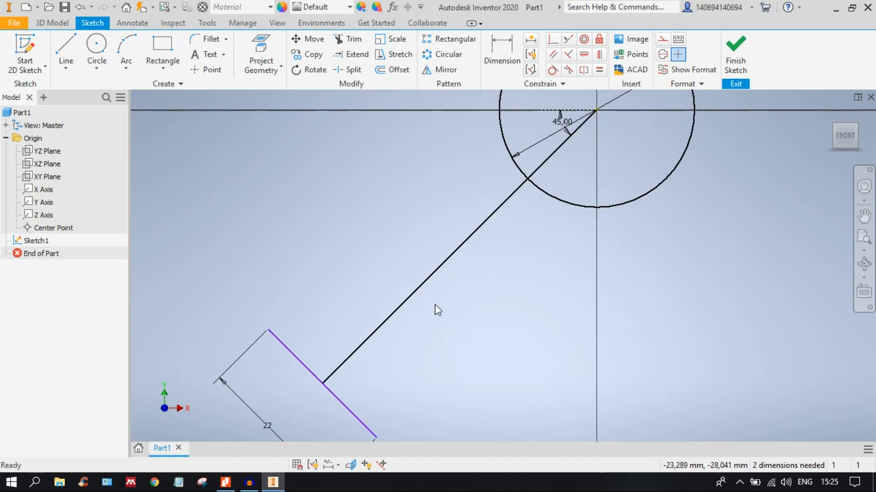
scroll(433, 307, "up", 2)
scroll(434, 307, "down", 4)
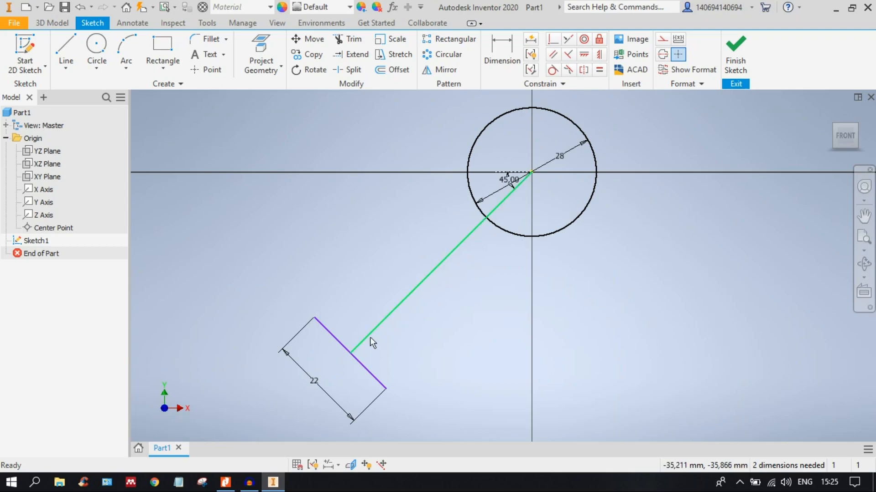
left_click(326, 333)
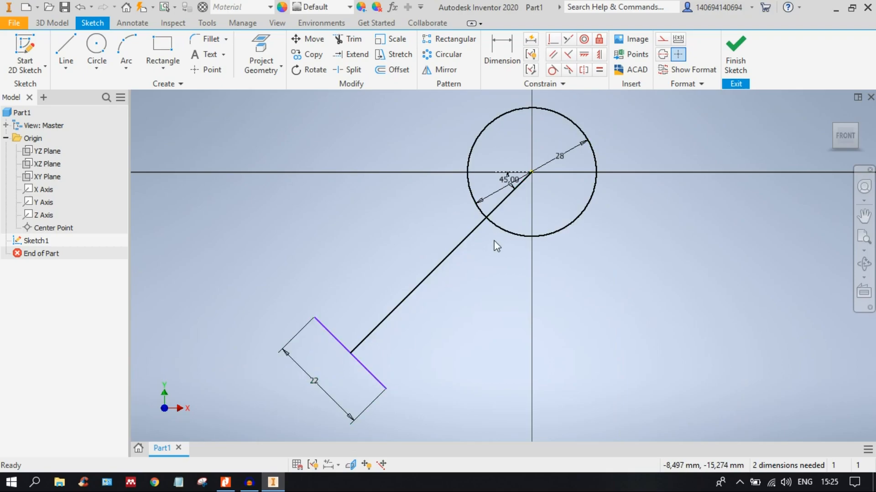
Convert the 45-degree line between the circle's centre and the 22 mm line to construction geometry.
scroll(441, 284, "down", 1)
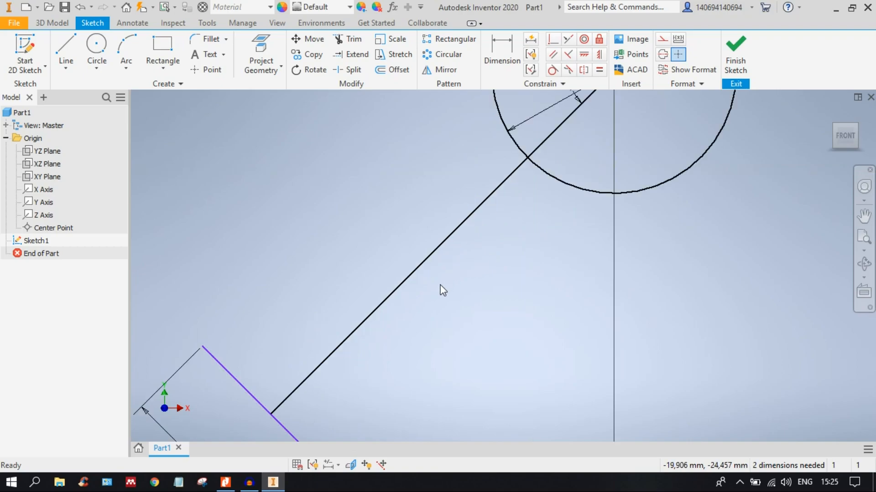
mouse_move(512, 246)
middle_mouse_down()
mouse_move(523, 256)
mouse_move(488, 253)
middle_mouse_up()
left_click(465, 219)
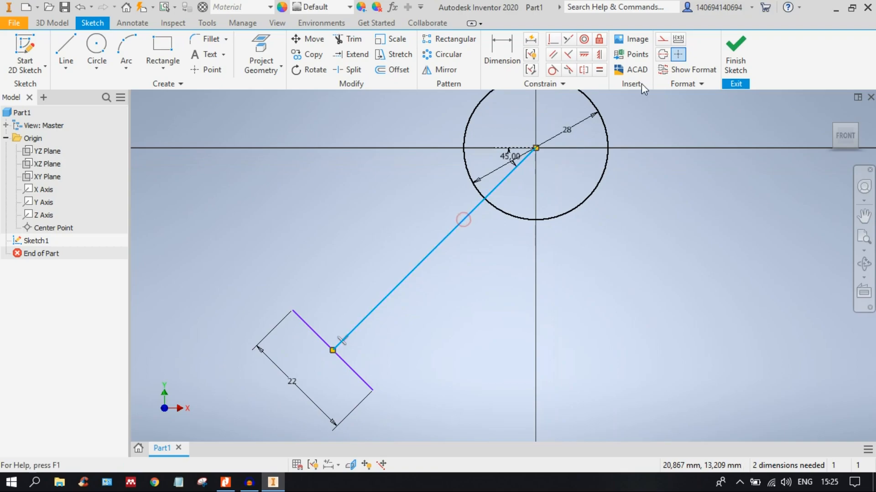
left_click(662, 39)
left_click(613, 288)
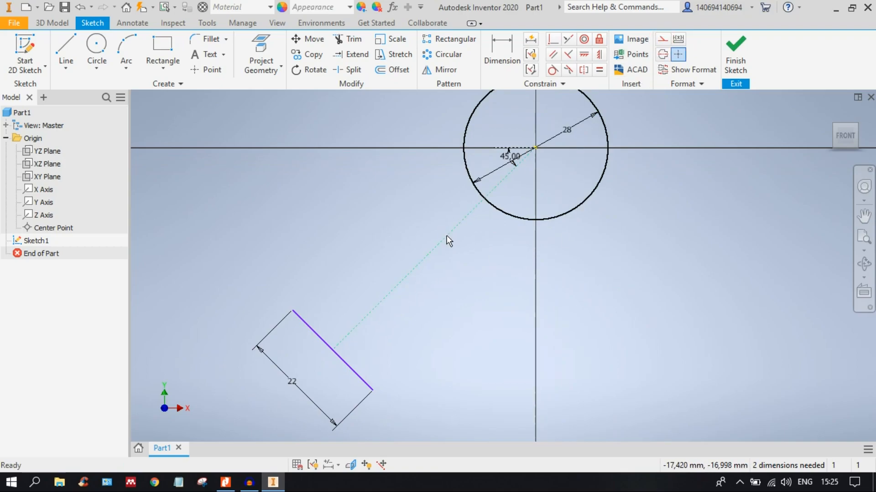
Add an aligned dimension to the 45-degree construction line and set its length to 25 mm.
left_click(500, 47)
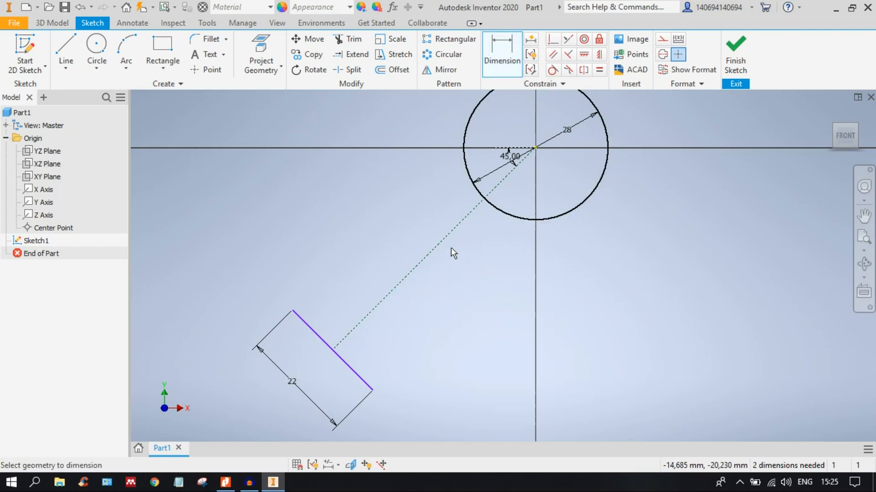
left_click(445, 240)
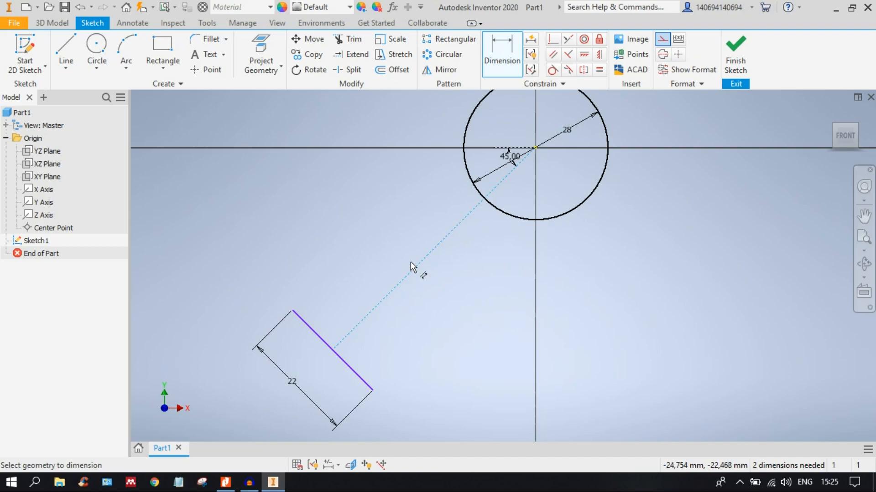
middle_click_drag(510, 295, 510, 256)
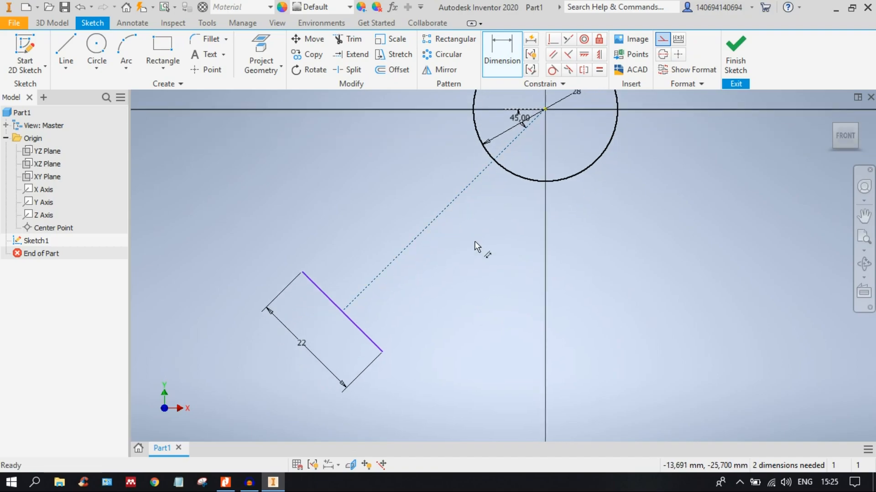
left_click(502, 59)
left_click(450, 207)
right_click(609, 246)
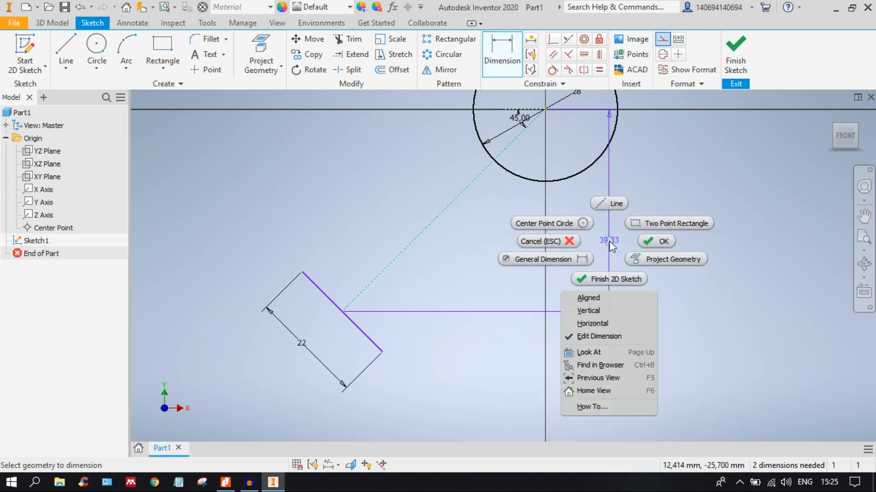
left_click(606, 297)
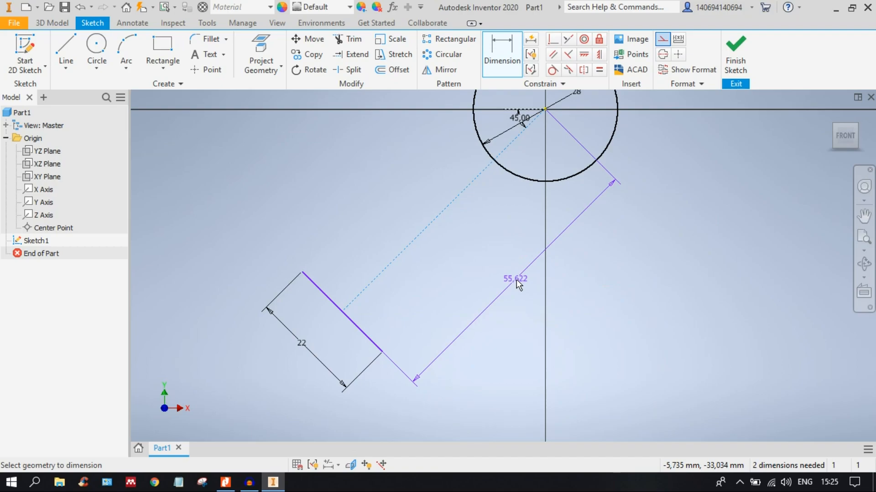
mouse_move(519, 283)
middle_mouse_down()
mouse_move(508, 317)
mouse_move(512, 286)
middle_mouse_up()
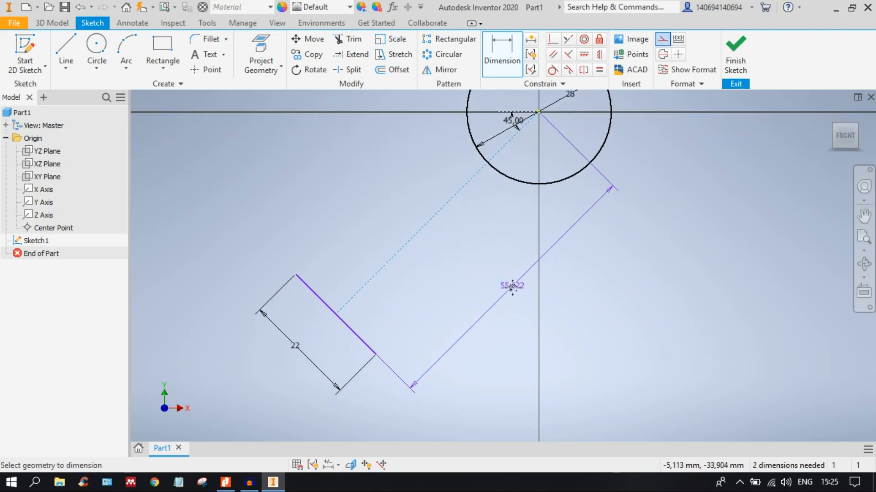
left_click(513, 276)
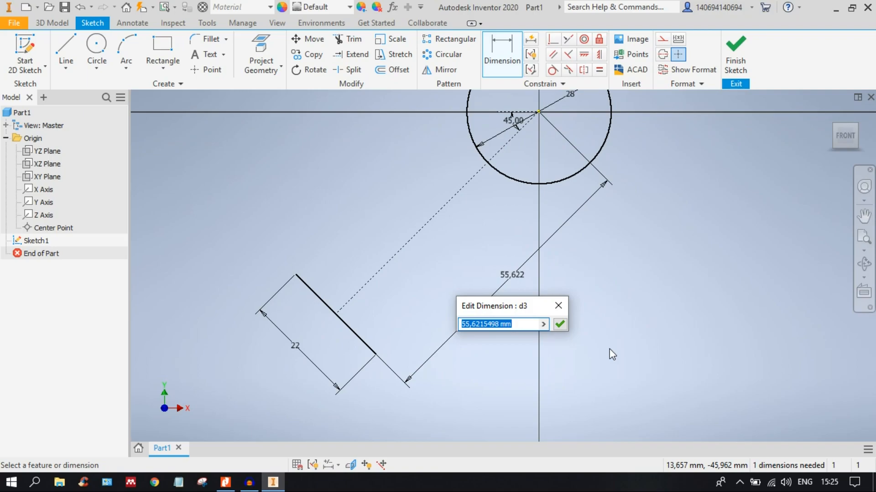
type("25")
key("Return")
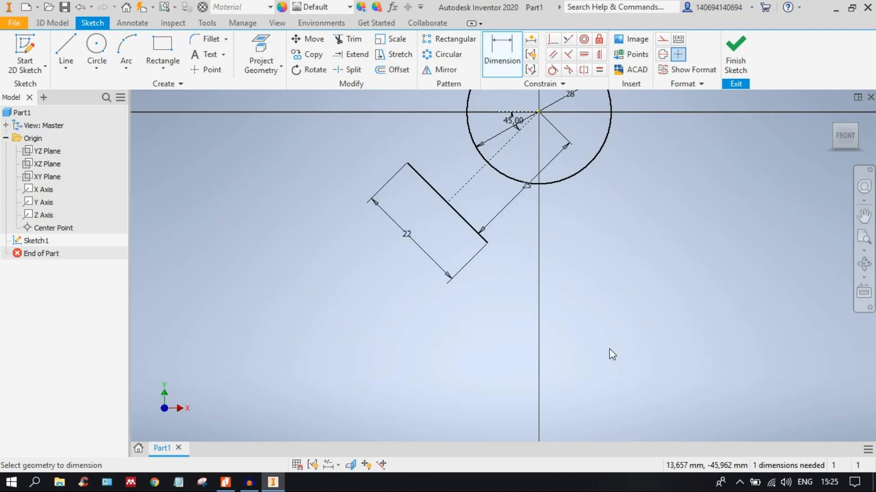
Draw a line from the upper end of the 22 mm line, parallel to the construction line, across the circle's edge.
middle_click_drag(527, 296, 458, 351)
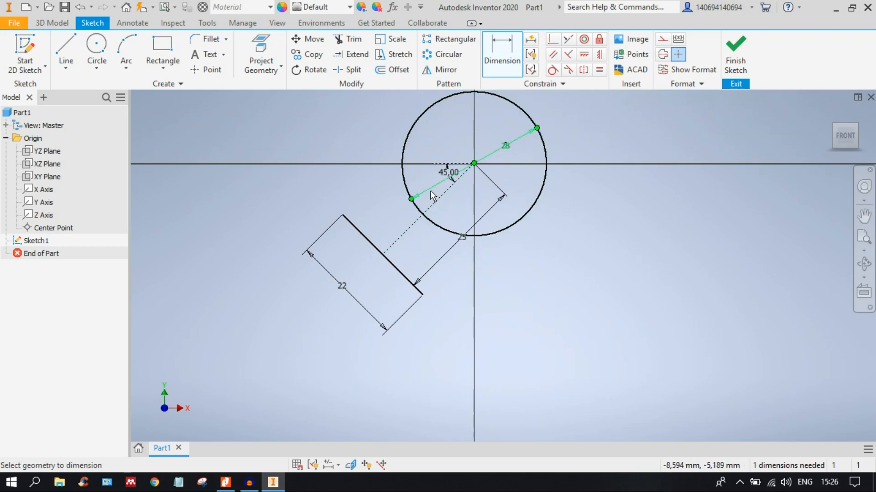
scroll(389, 177, "down", 3)
key("Escape")
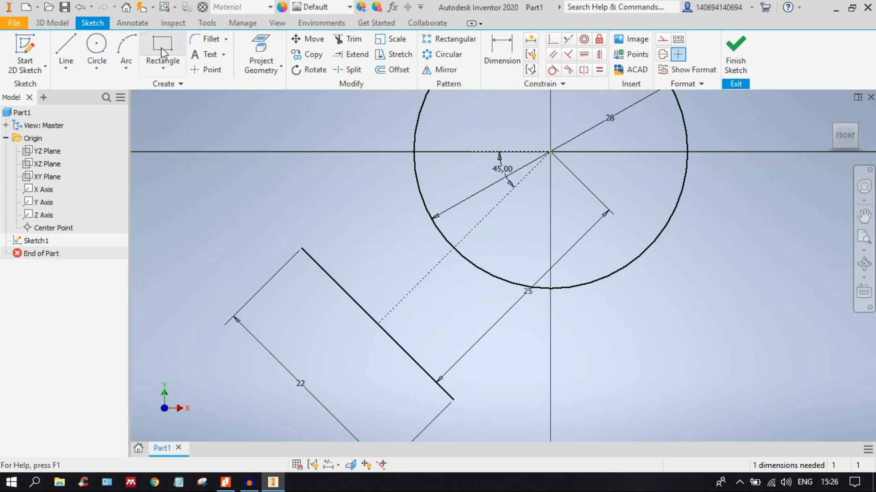
left_click(75, 57)
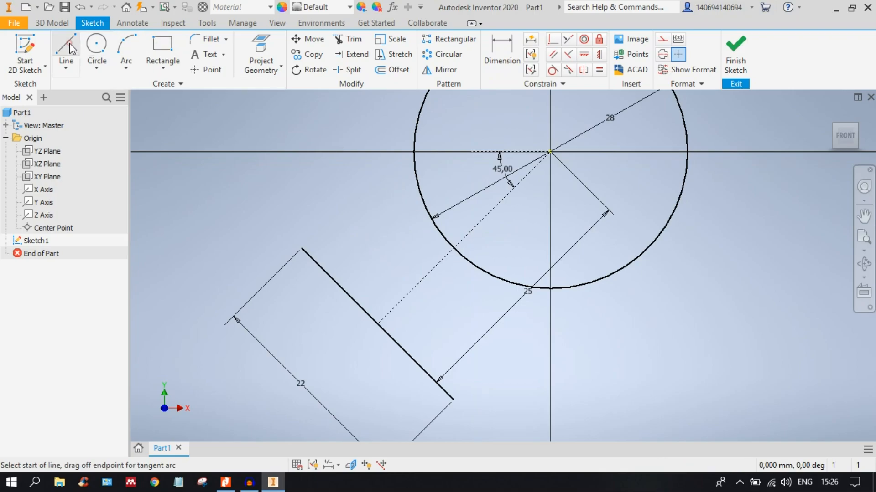
left_click(301, 249)
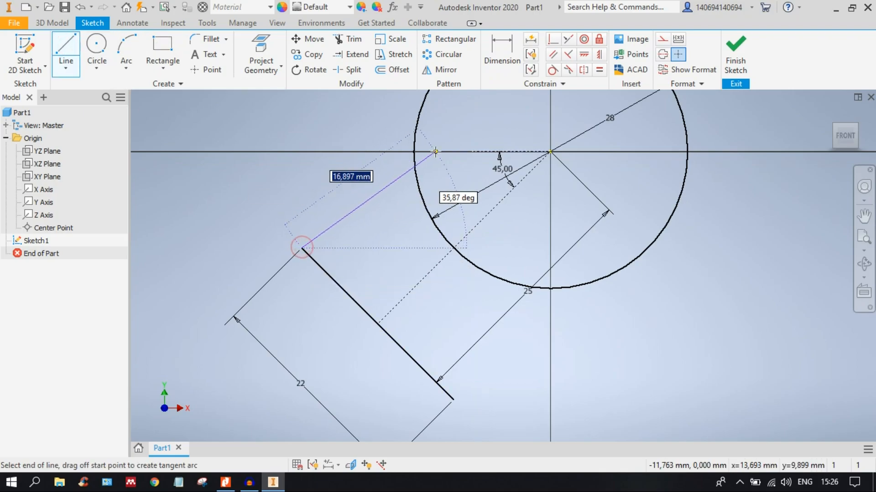
left_click(434, 116)
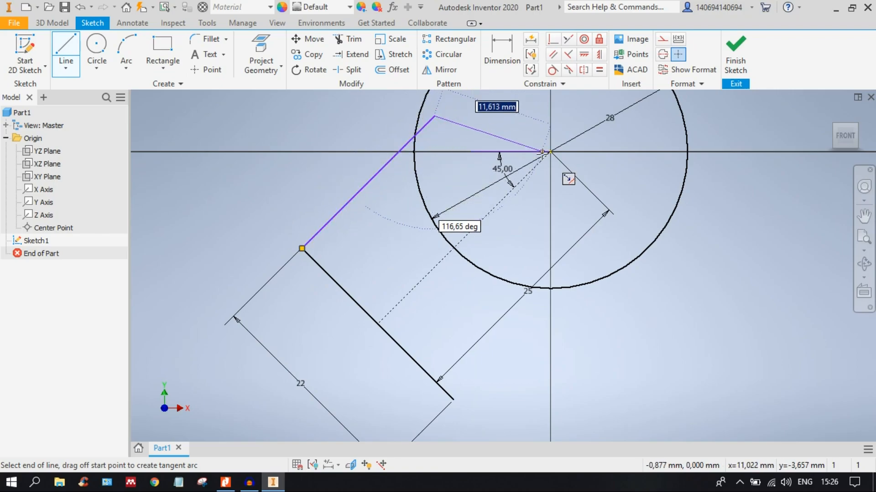
key("Escape")
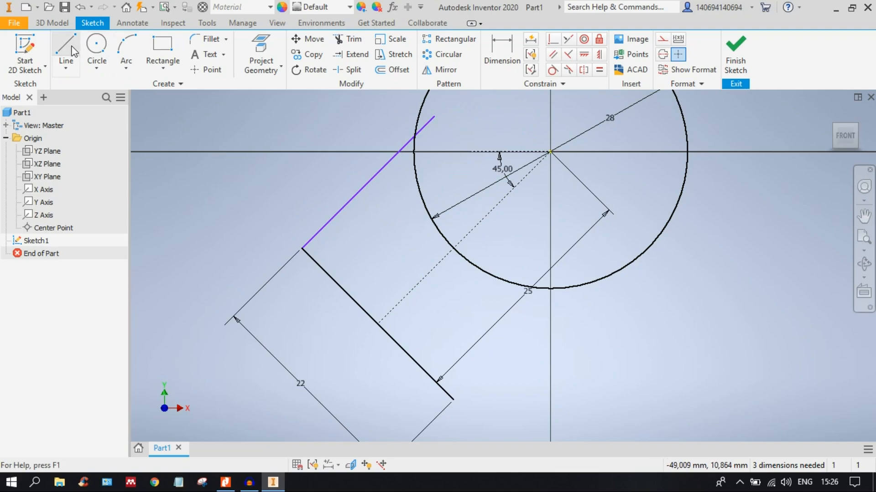
Draw a line from the lower end of the 22 mm line, parallel to the construction line, across the circle's edge.
middle_click_drag(456, 308, 418, 274)
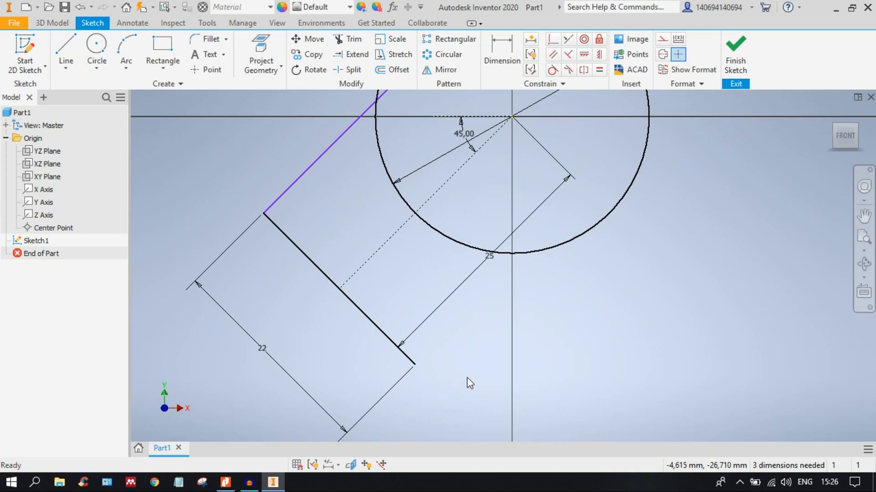
key("l")
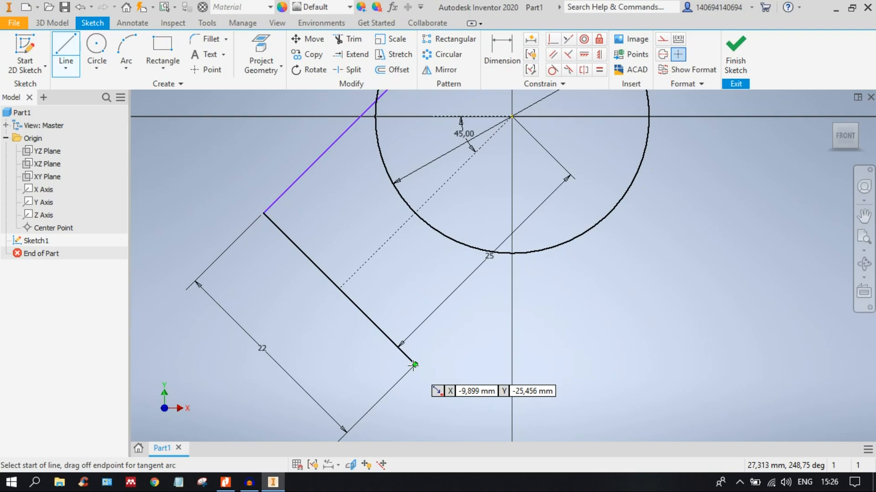
left_click(414, 365)
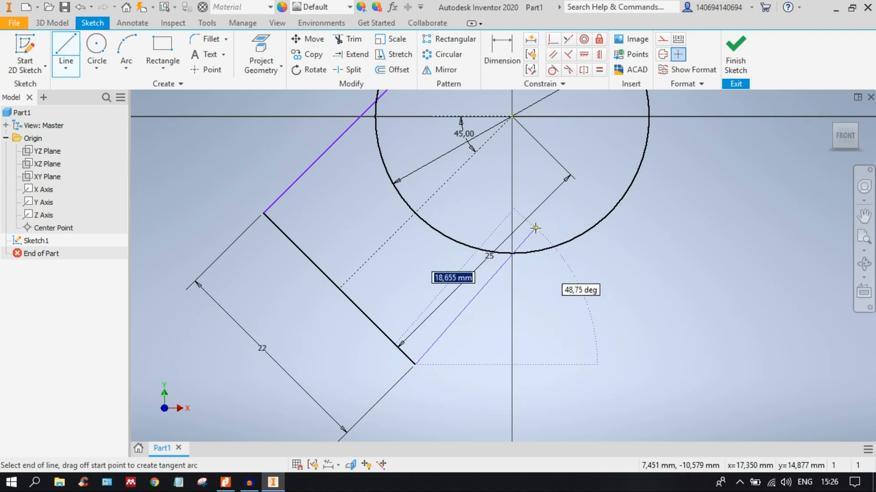
left_click(559, 220)
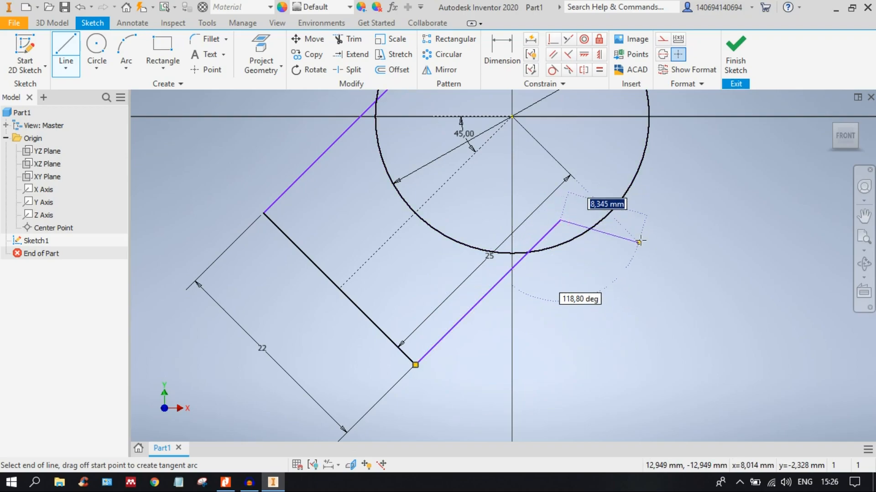
key("Escape")
Trim the ends of both parallel arm lines that extend inside the circle.
middle_click_drag(477, 227, 524, 288)
scroll(608, 312, "up", 3)
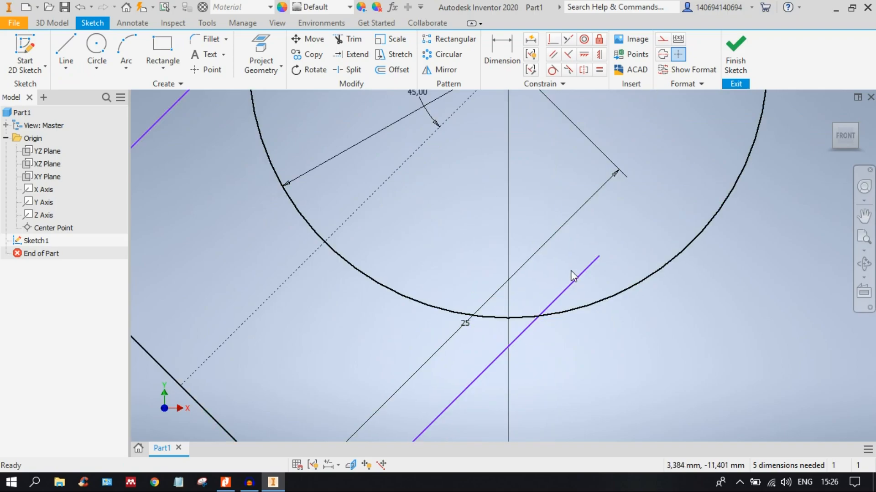
left_click(345, 41)
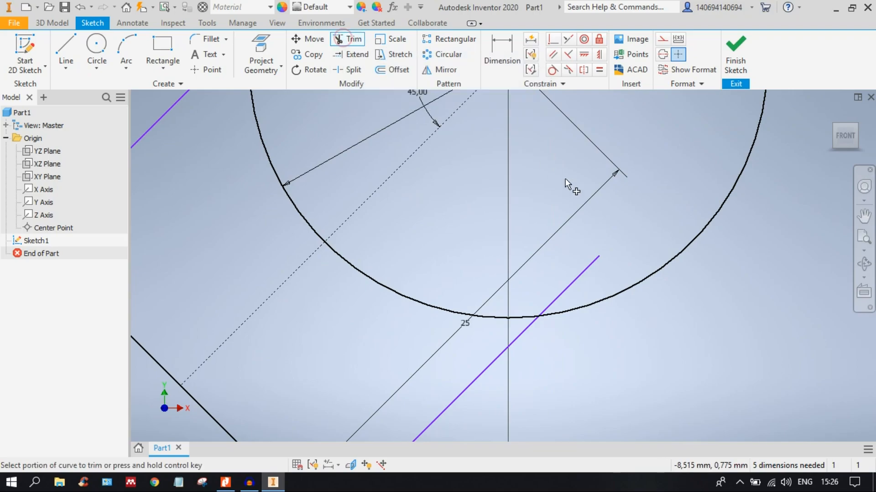
left_click(583, 276)
middle_click_drag(409, 152, 550, 335)
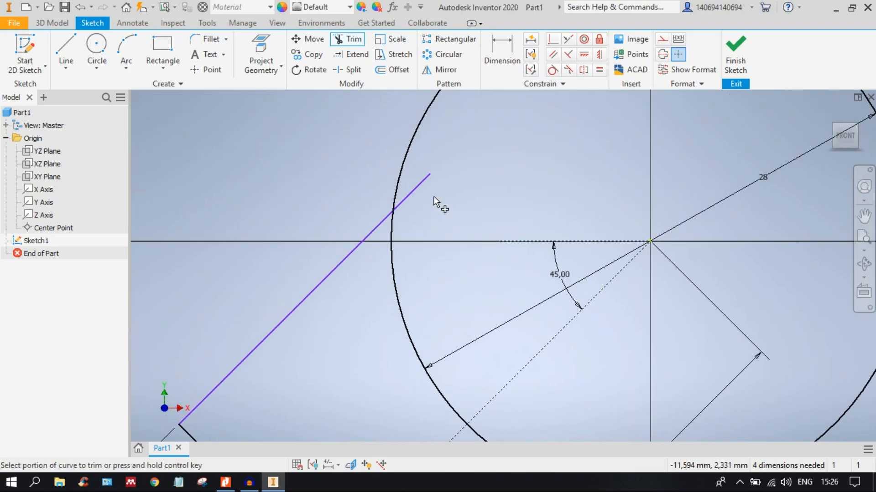
left_click(415, 191)
middle_click_drag(484, 292, 457, 163)
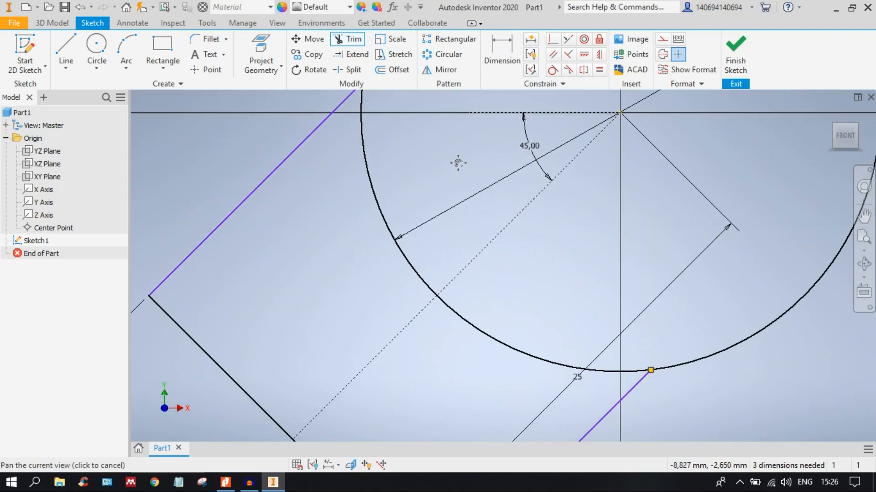
Trim away the circle's arc between the two arm lines to leave one closed outline.
middle_click_drag(561, 297, 470, 197)
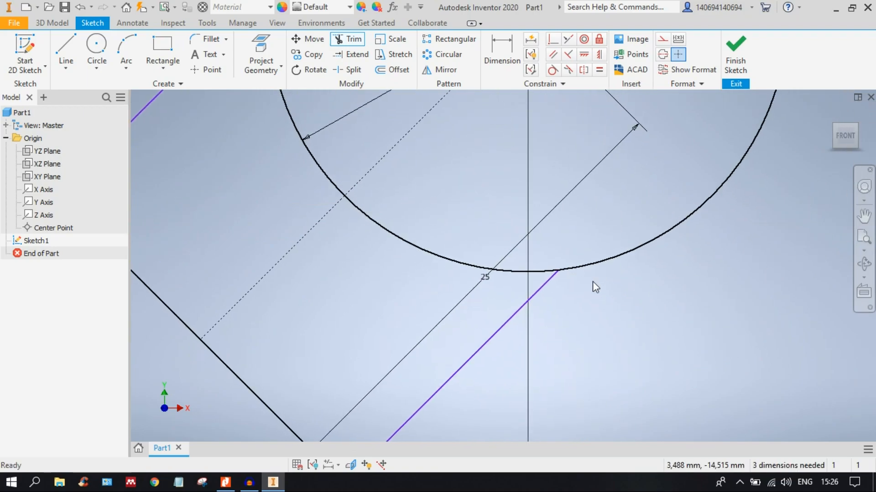
left_click(344, 39)
left_click(446, 258)
middle_click_drag(391, 206, 524, 342)
left_click(417, 235)
scroll(458, 260, "down", 5)
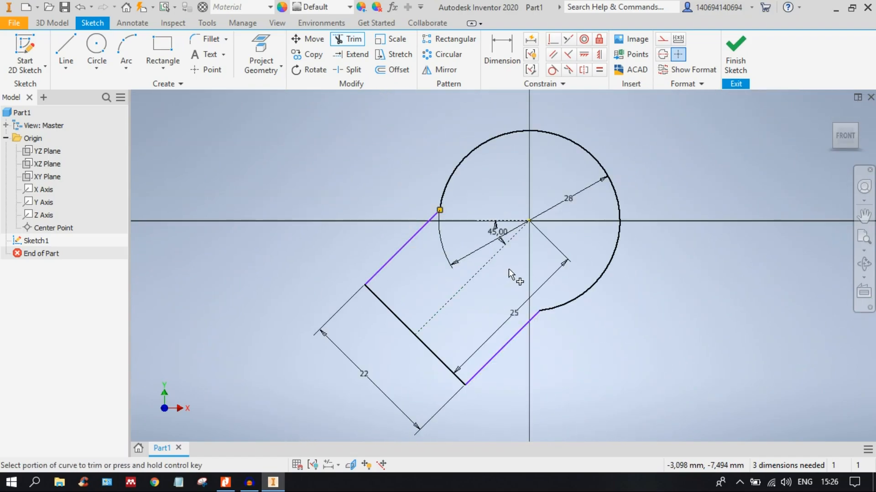
key("Escape")
Finish the sketch of the circle-and-arm profile and return to a 3D view.
middle_click_drag(528, 299, 473, 259)
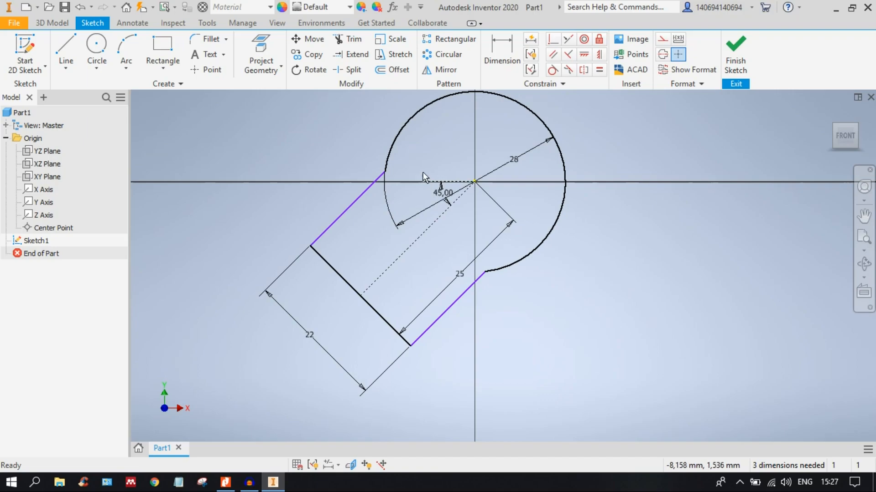
scroll(550, 237, "down", 3)
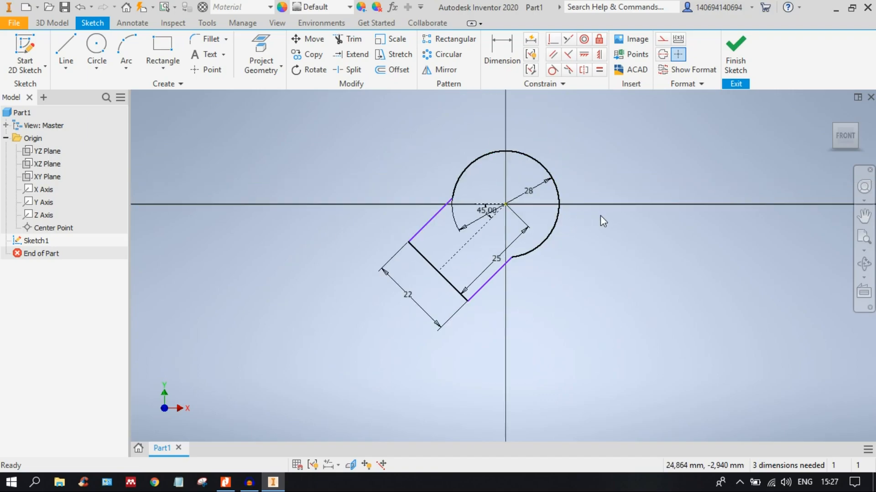
scroll(600, 217, "up", 3)
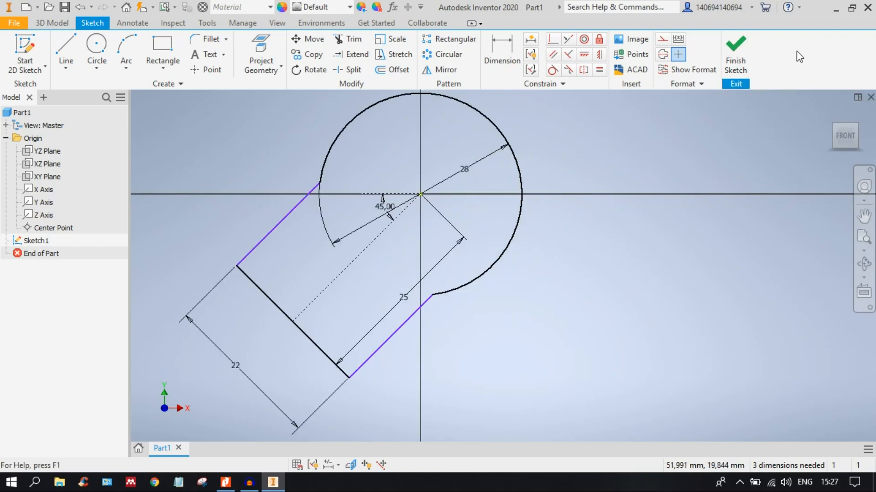
left_click(736, 58)
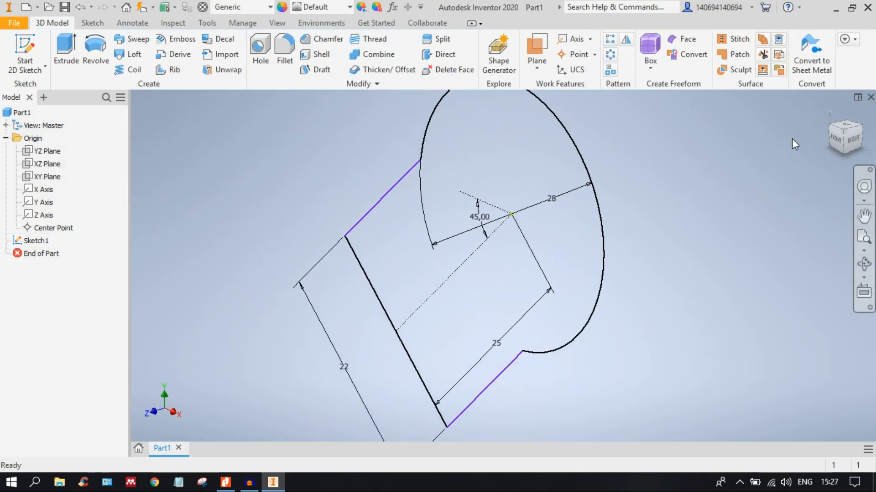
left_click(828, 126)
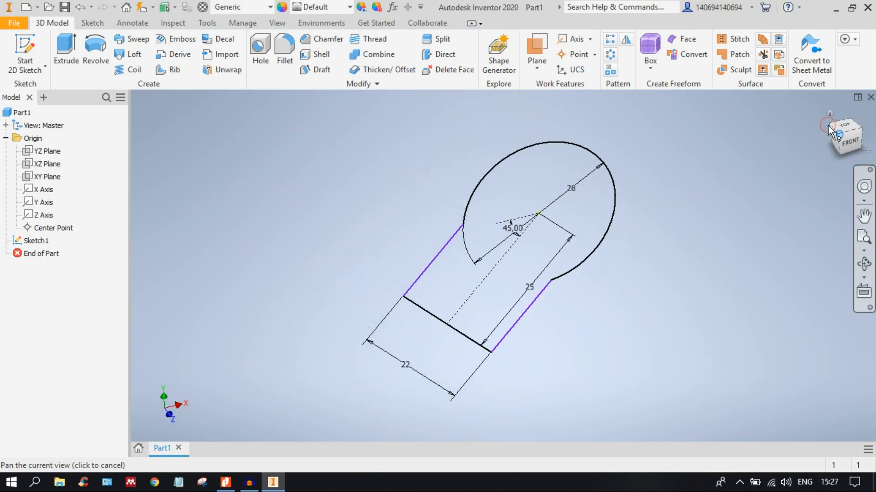
Extrude the circle-and-arm profile symmetrically about the sketch plane with a total distance of 20 mm.
left_click(66, 55)
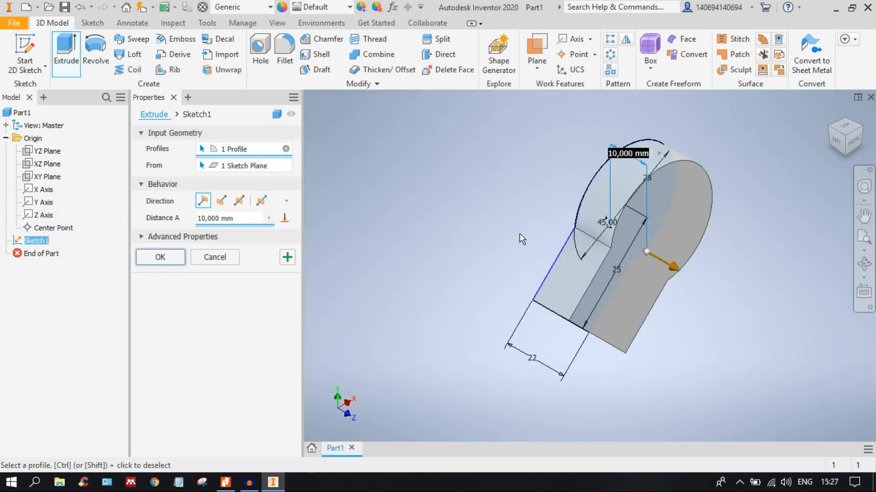
middle_click_drag(519, 234, 485, 250)
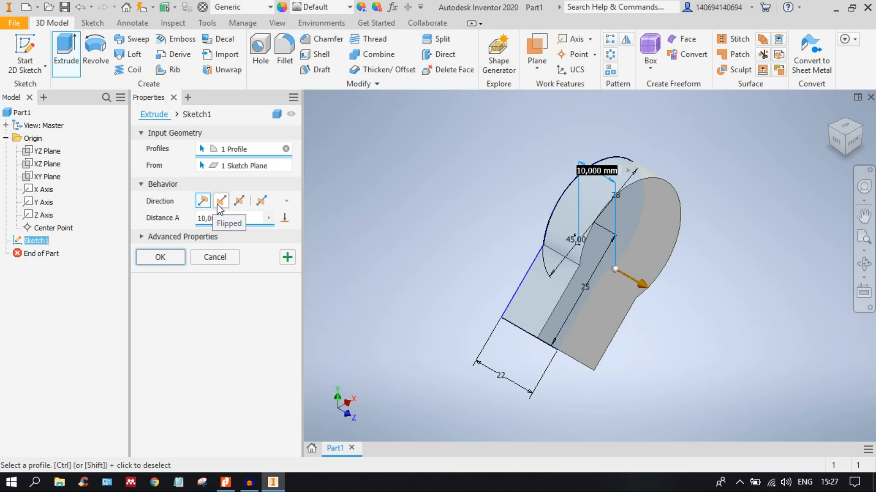
left_click(238, 201)
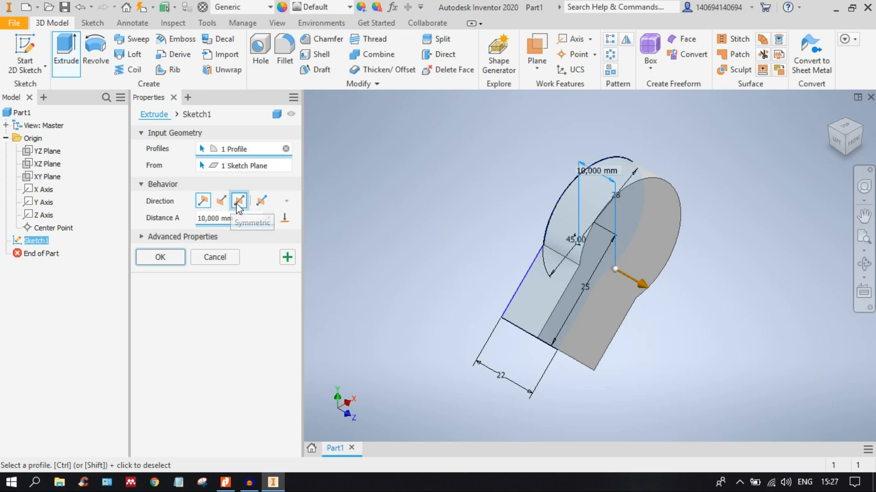
left_click(246, 219)
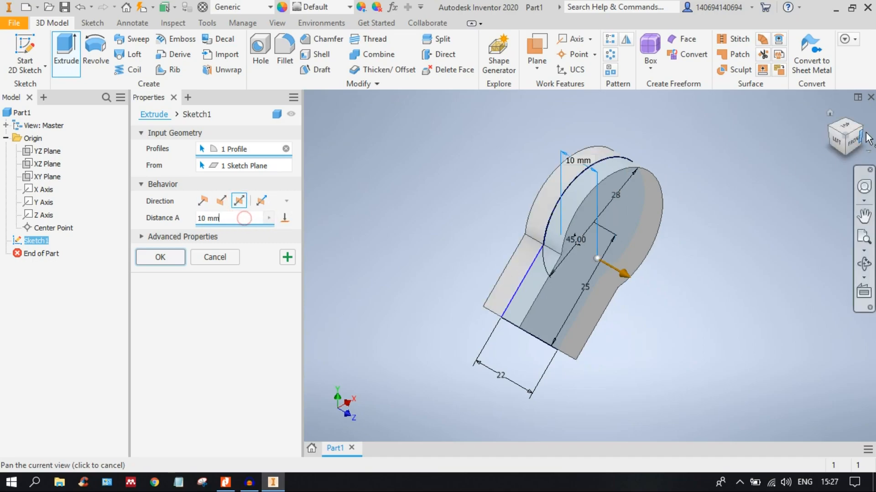
left_click(840, 132)
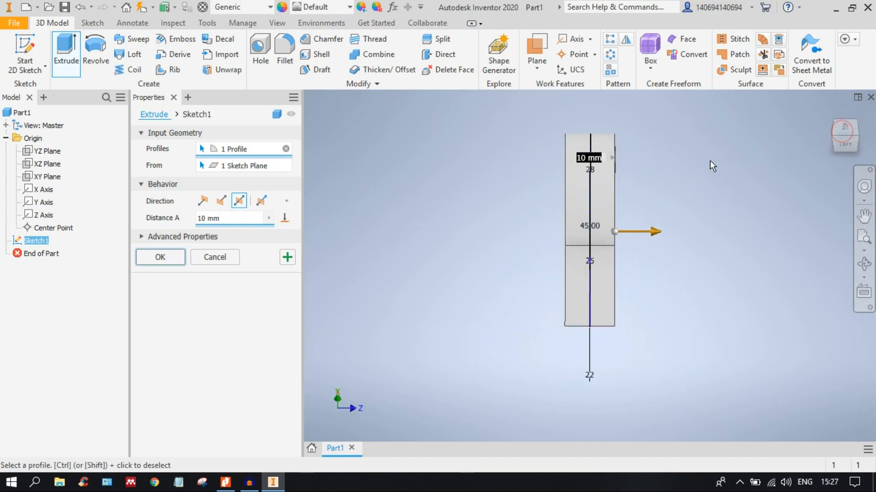
left_click_drag(234, 223, 150, 222)
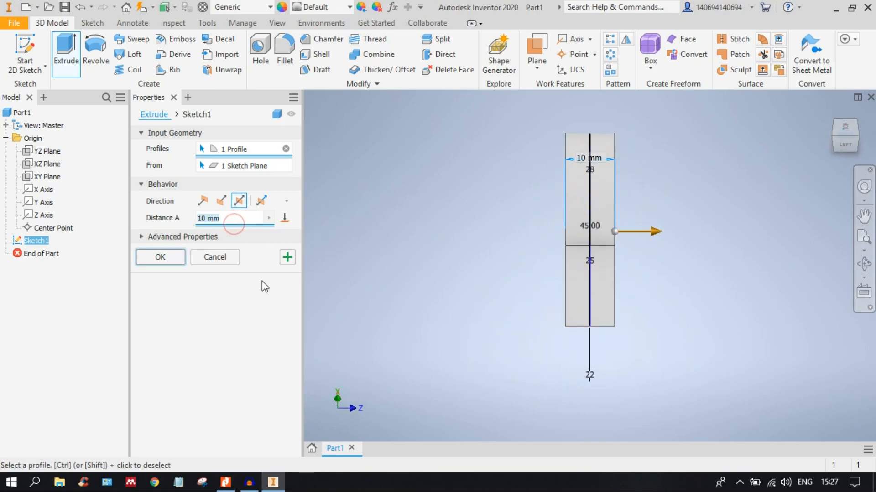
type("20")
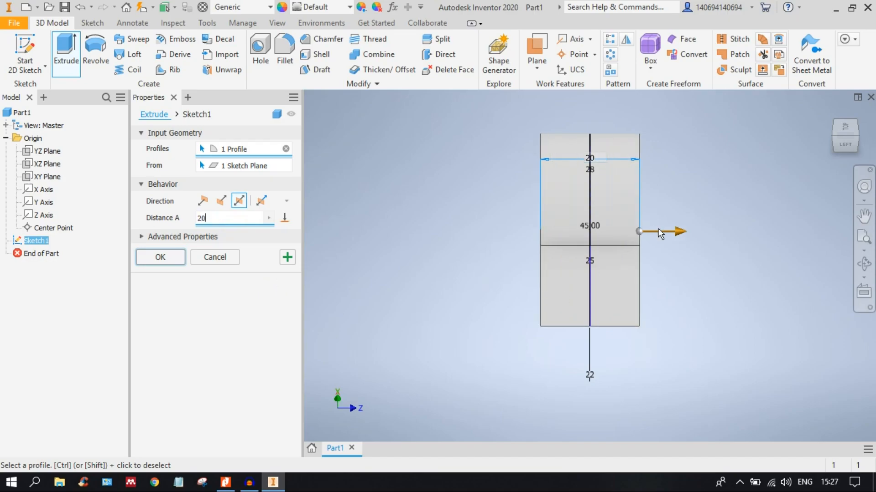
left_click(855, 137)
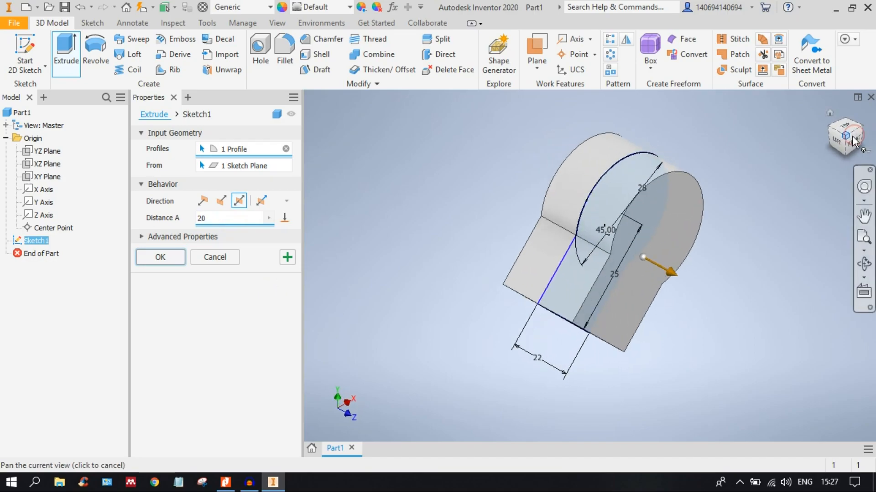
middle_click_drag(625, 319, 523, 347)
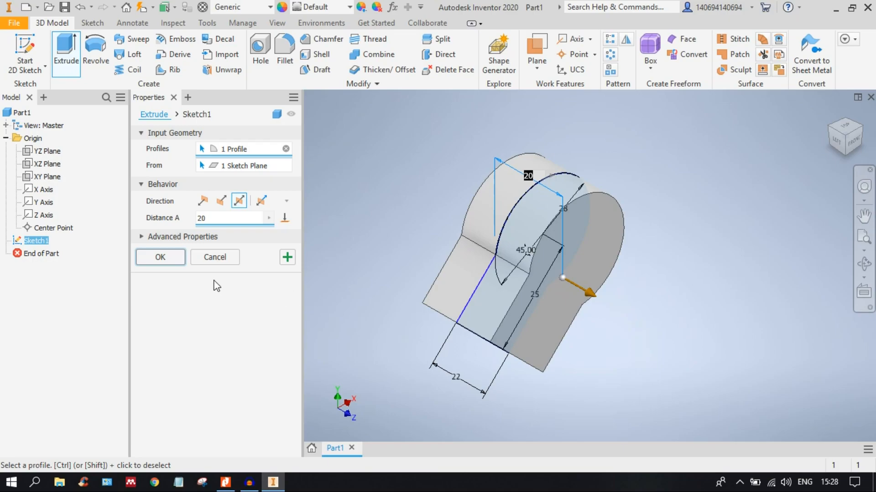
left_click(172, 259)
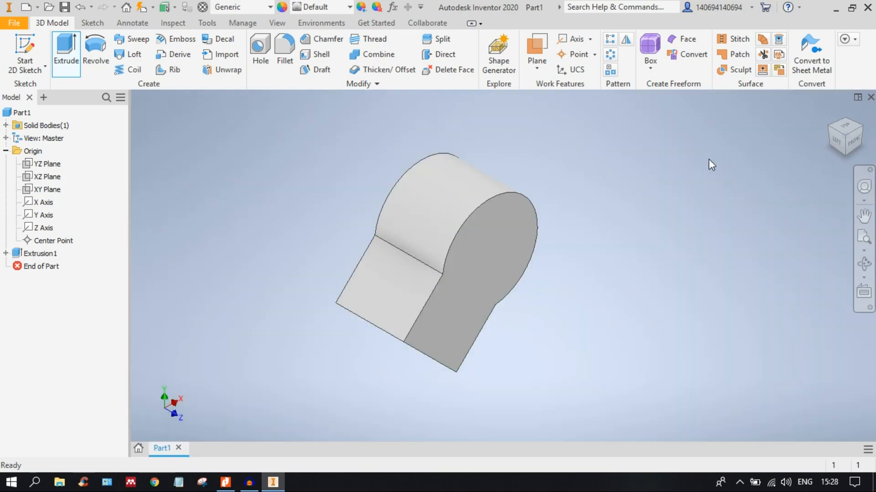
Examine the extruded body's shape from the front and from an isometric view.
left_click(852, 141)
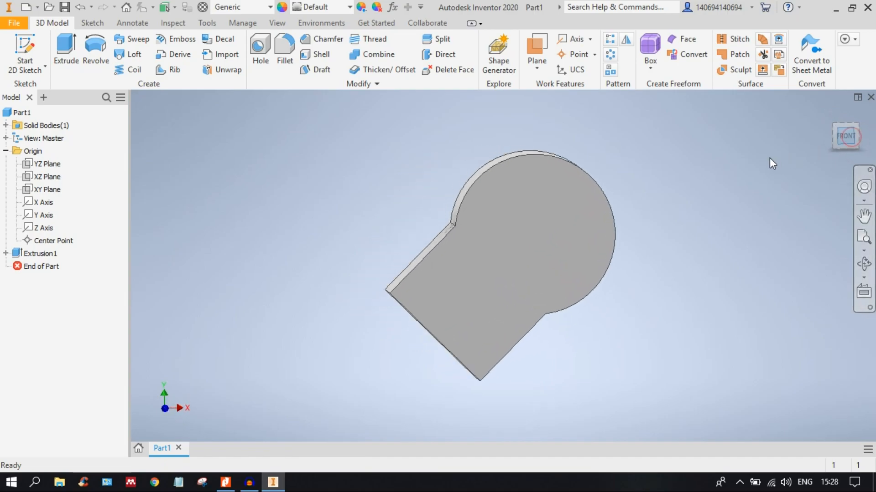
left_click(858, 125)
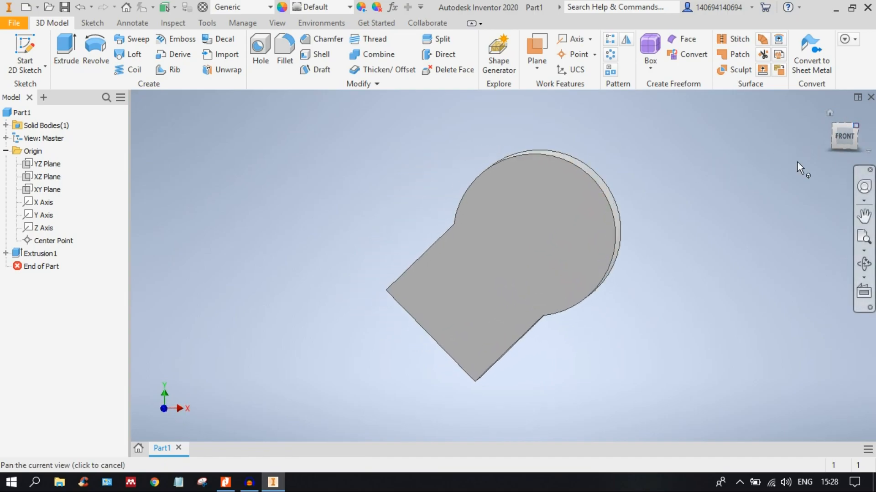
left_click(835, 145)
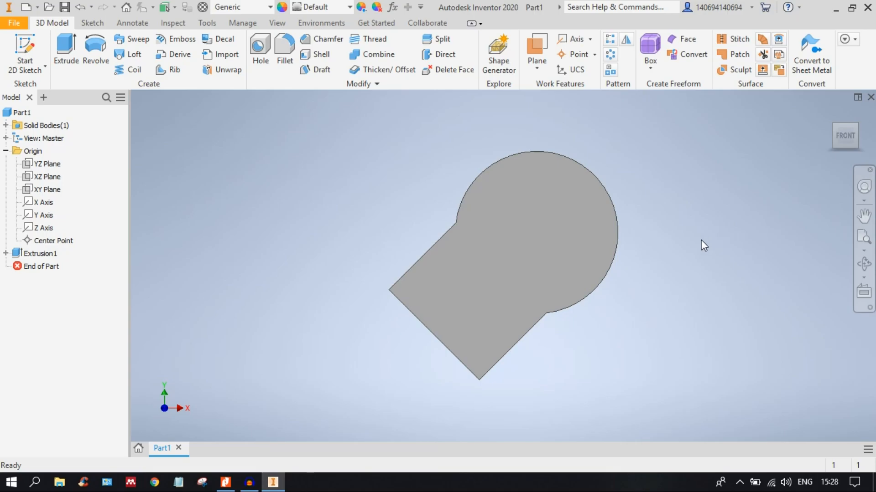
middle_click_drag(719, 272, 724, 232)
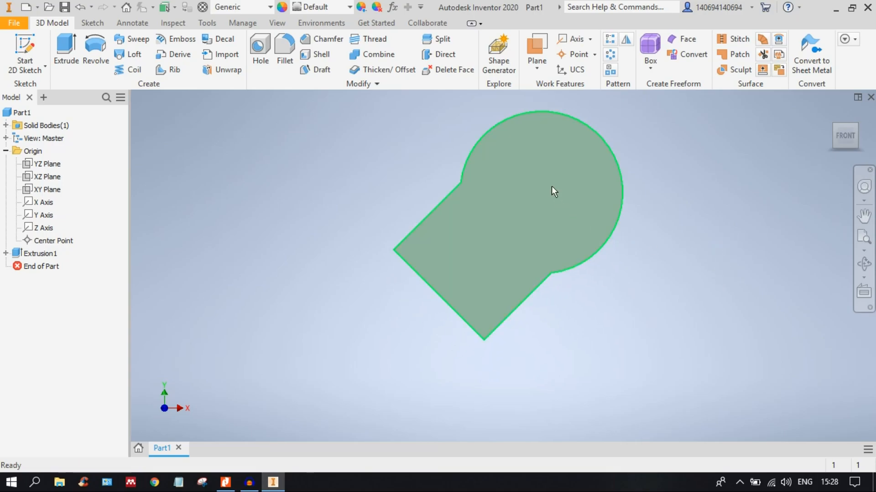
left_click(836, 131)
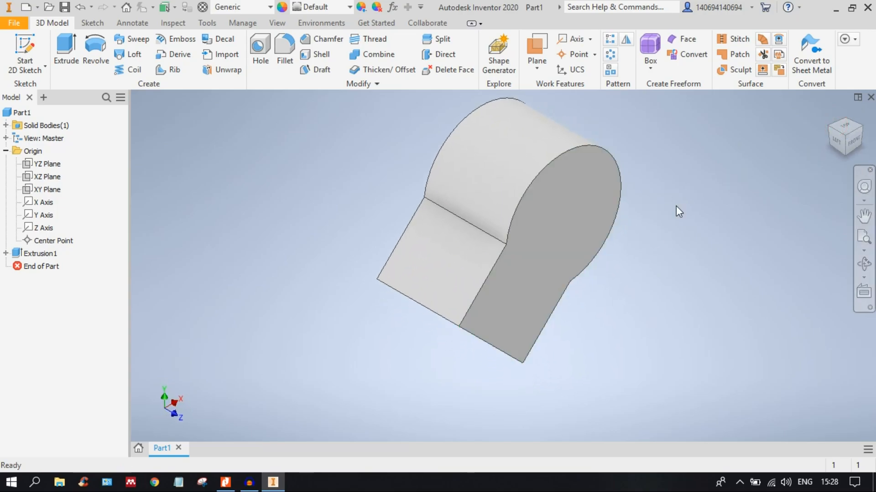
left_click(570, 226)
left_click(863, 216)
left_click_drag(709, 262, 658, 277)
key("Escape")
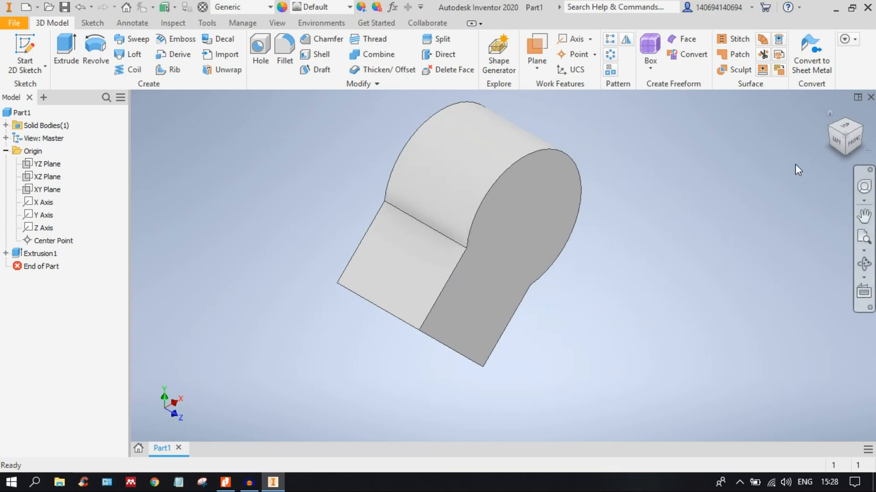
middle_click_drag(644, 216, 684, 239)
middle_click_drag(675, 271, 666, 257)
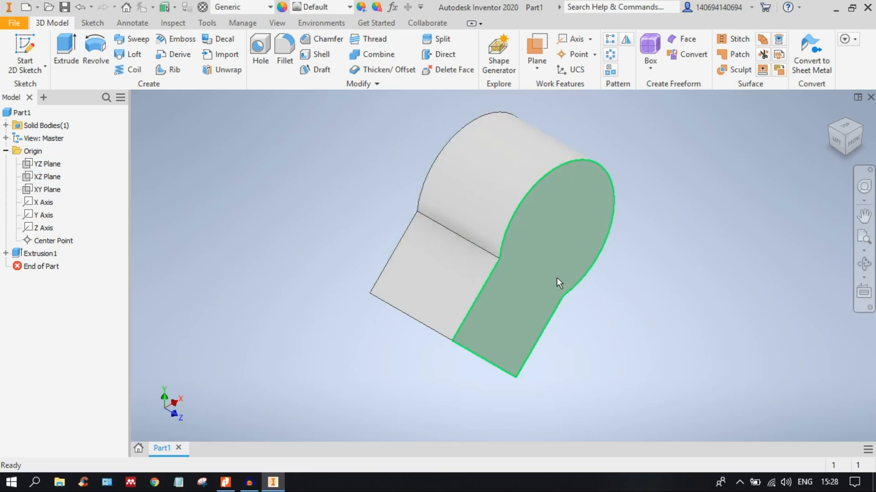
Create a work axis through the centre of the cylindrical face at the part's rounded end.
left_click(590, 38)
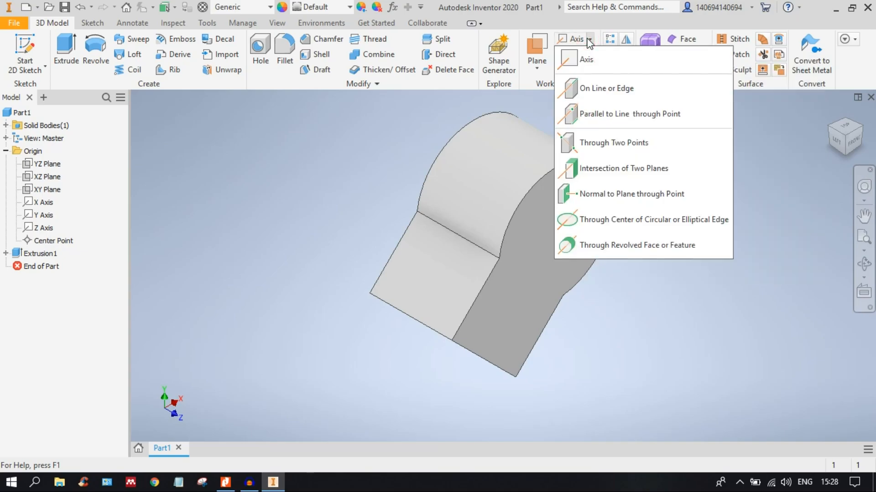
left_click(628, 248)
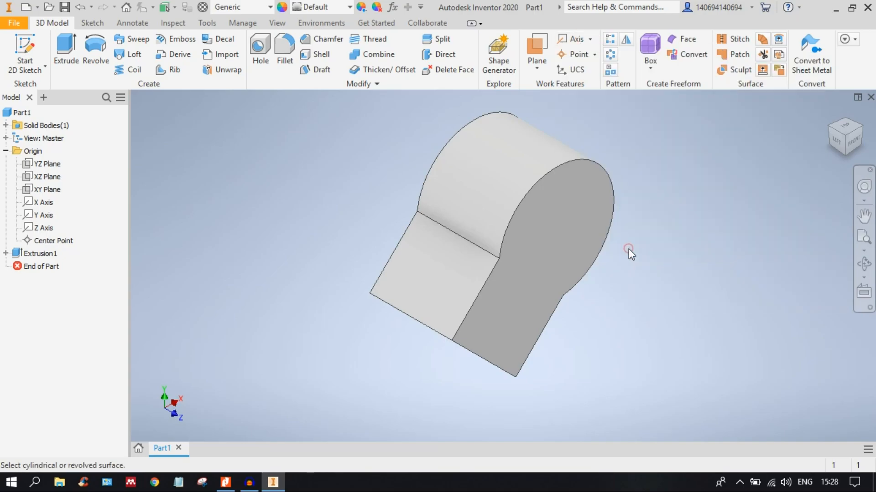
left_click(591, 39)
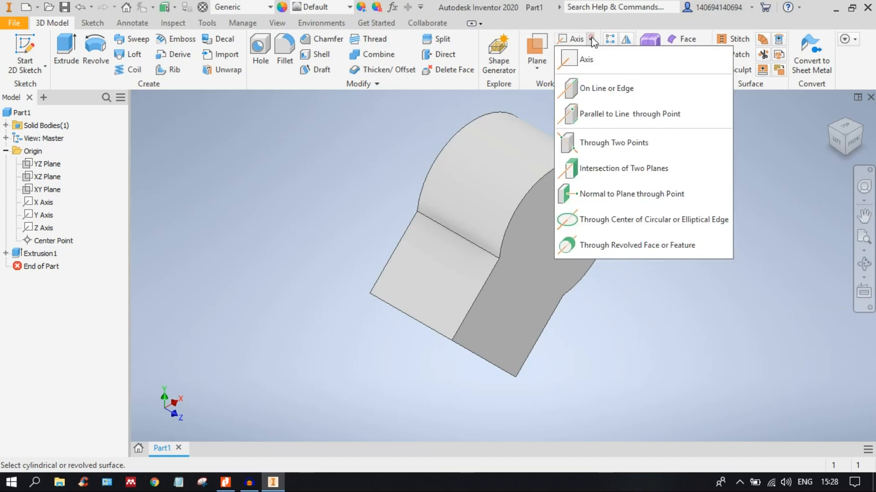
left_click(634, 247)
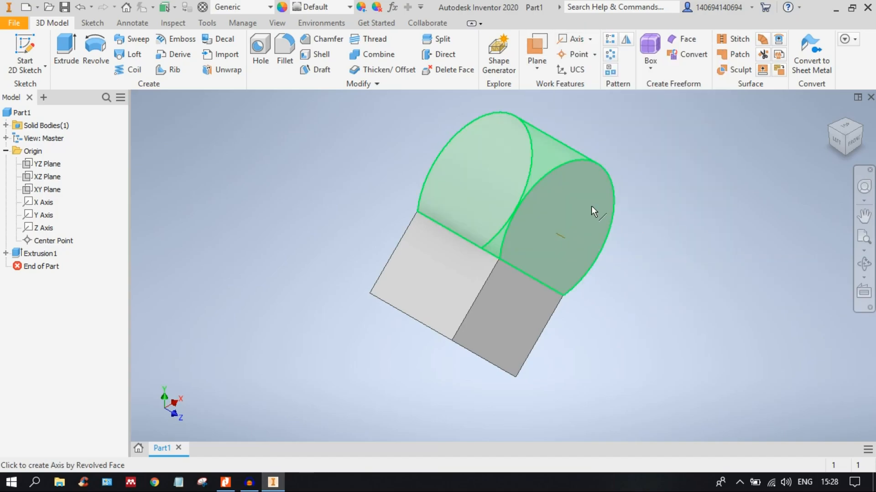
left_click(591, 206)
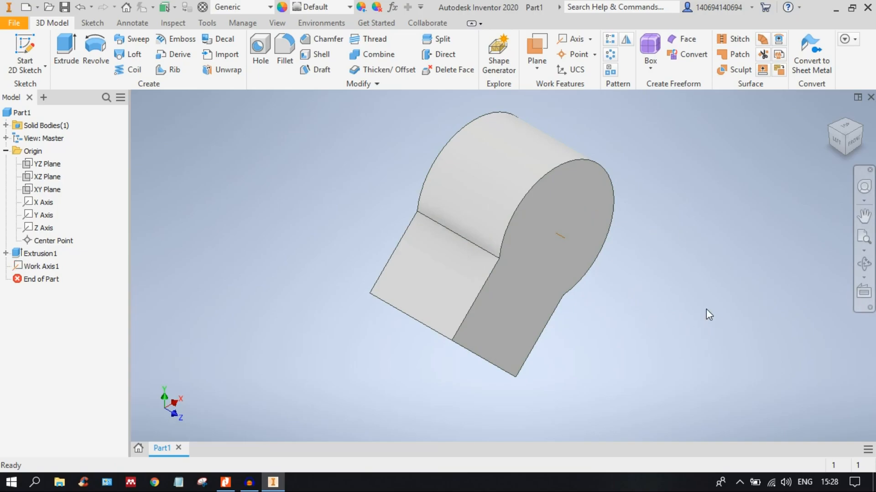
Examine the work axis in the rounded end from the front and from two isometric directions.
left_click(854, 144)
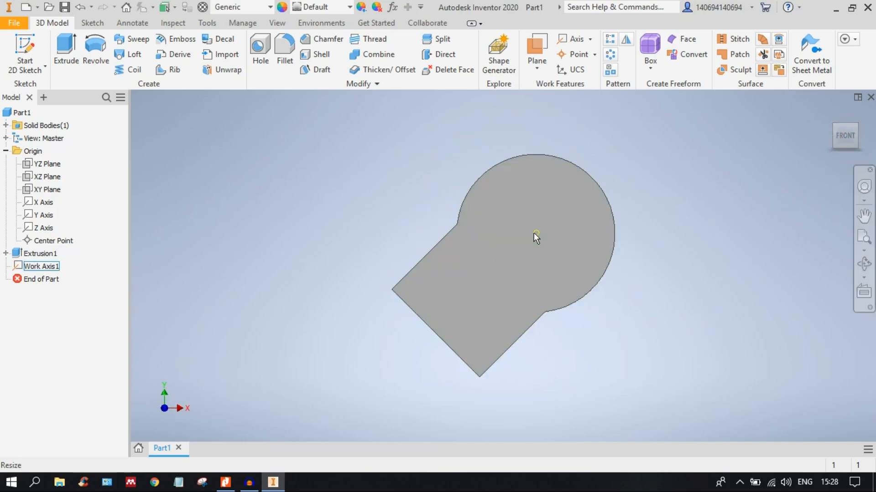
left_click(857, 125)
middle_click_drag(458, 298, 499, 286)
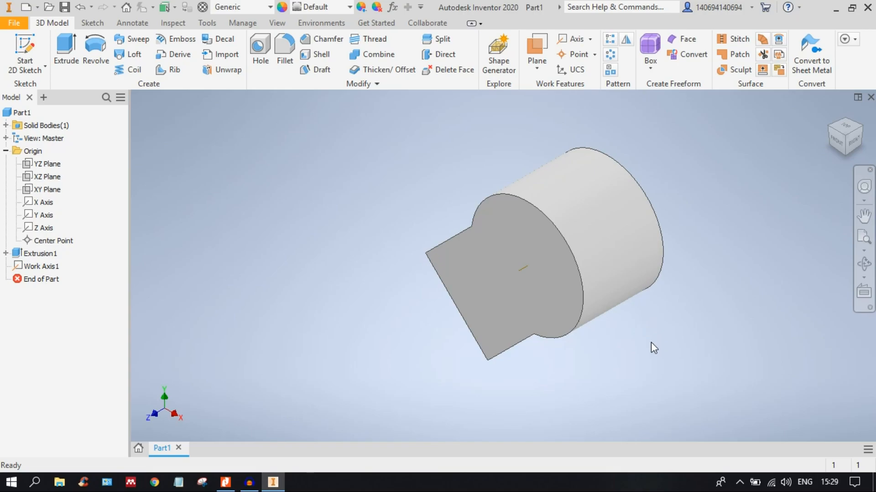
middle_click_drag(650, 348, 666, 323)
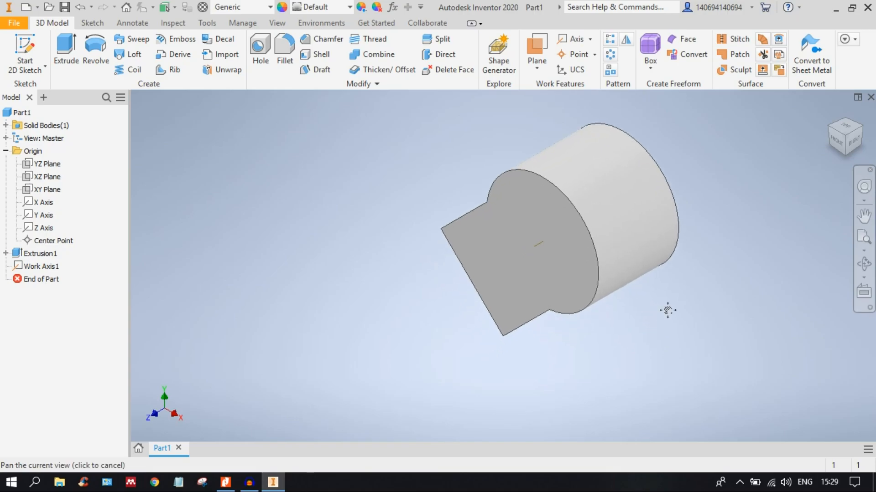
left_click(833, 130)
middle_click_drag(750, 238, 733, 180)
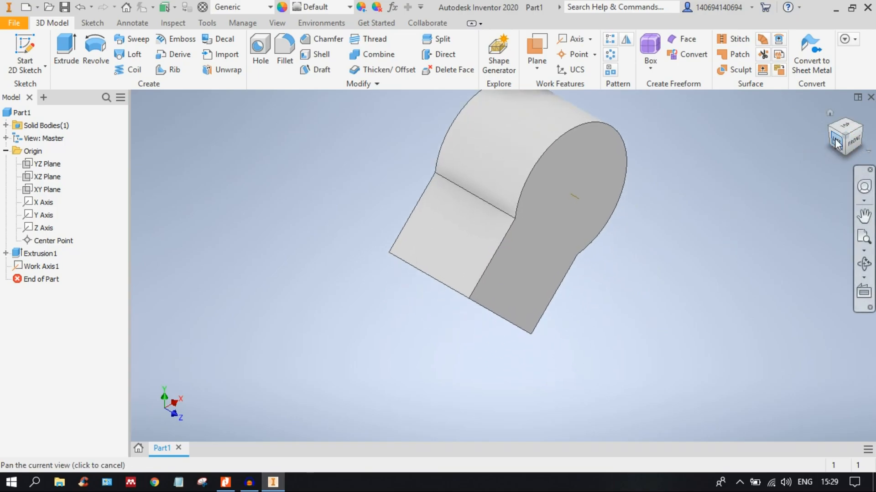
Start a work plane through the work axis at an angle to the YZ plane, tilting it to 140 degrees.
left_click(538, 52)
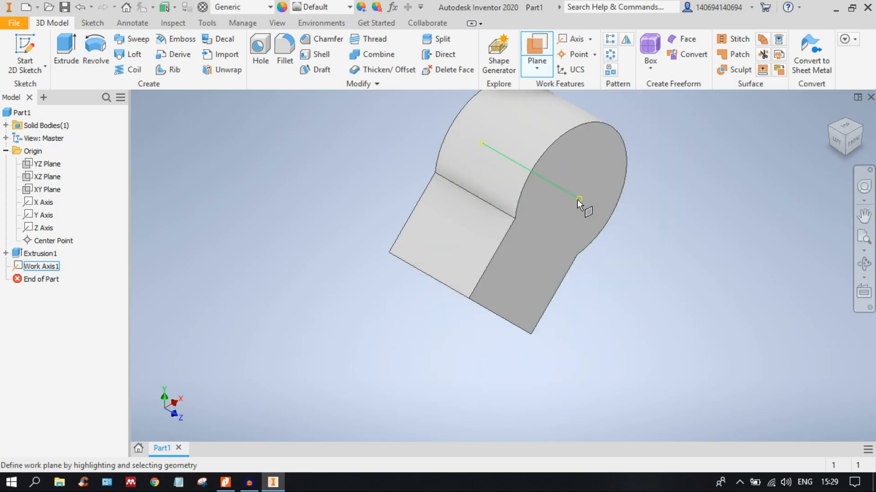
left_click(577, 200)
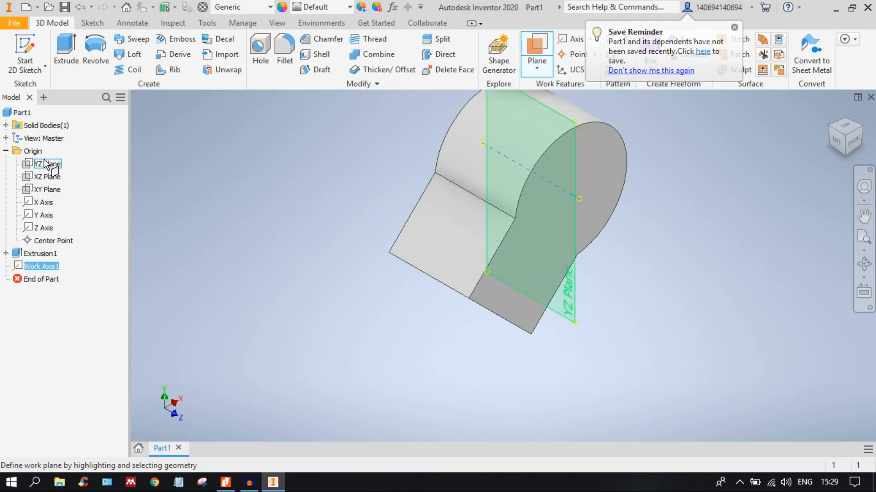
left_click(854, 146)
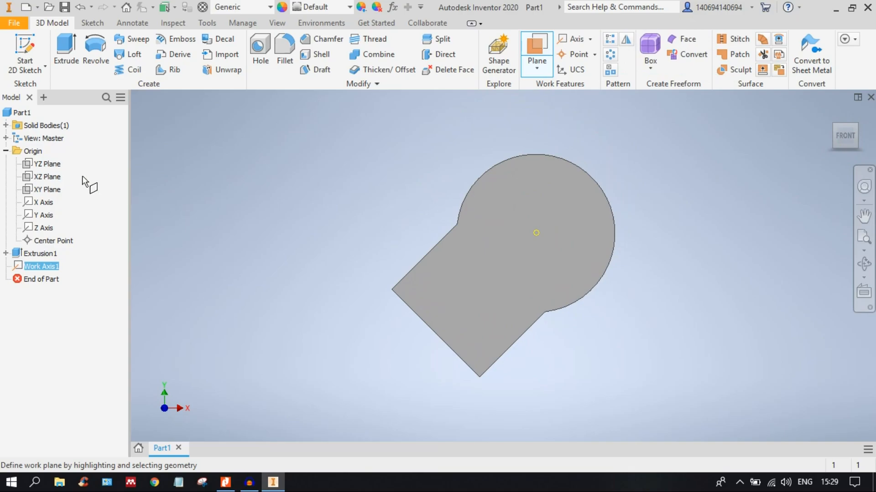
left_click(46, 168)
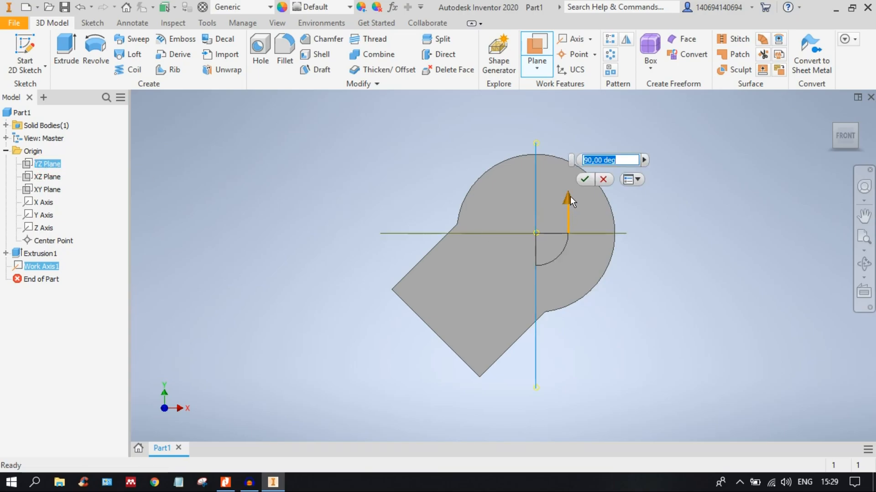
left_click(567, 196)
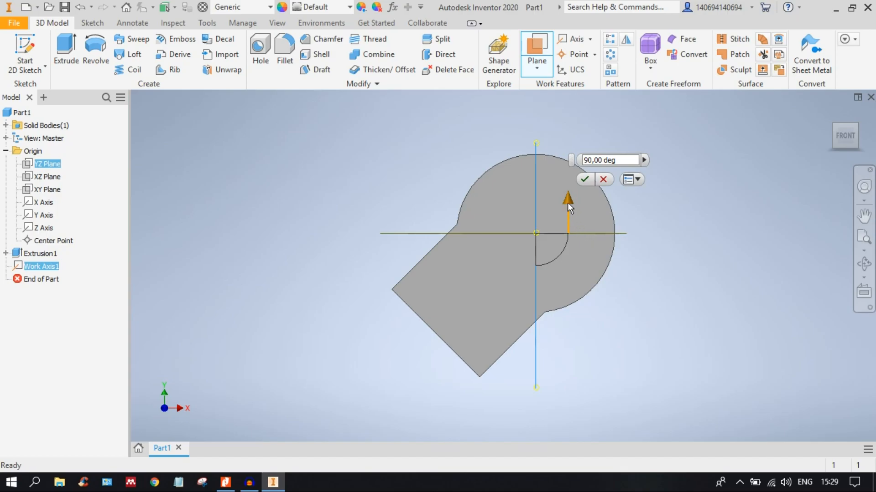
left_click_drag(567, 199, 524, 178)
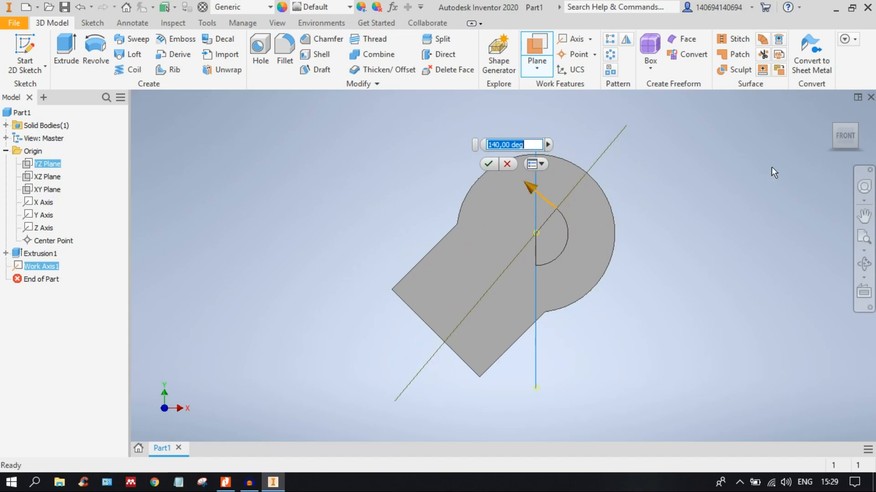
Set the work plane's angle to the YZ plane to 135 degrees so it runs along the arm, and create it.
left_click(829, 127)
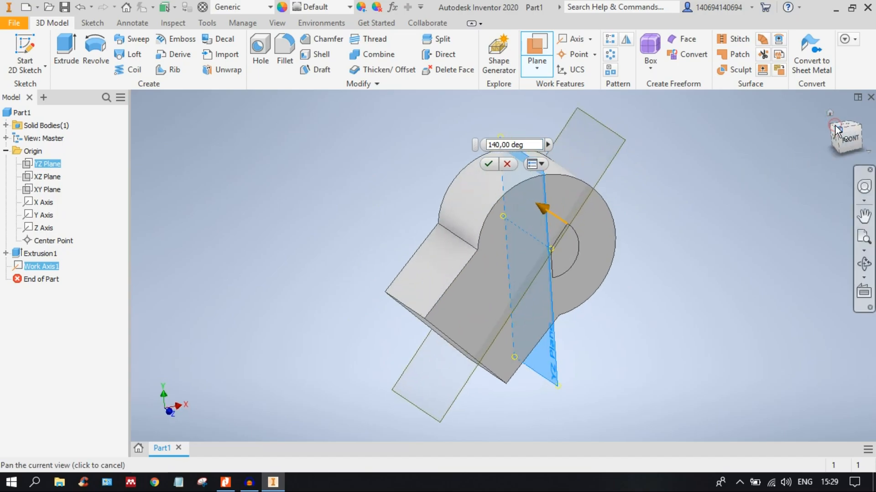
middle_click_drag(704, 259, 707, 218)
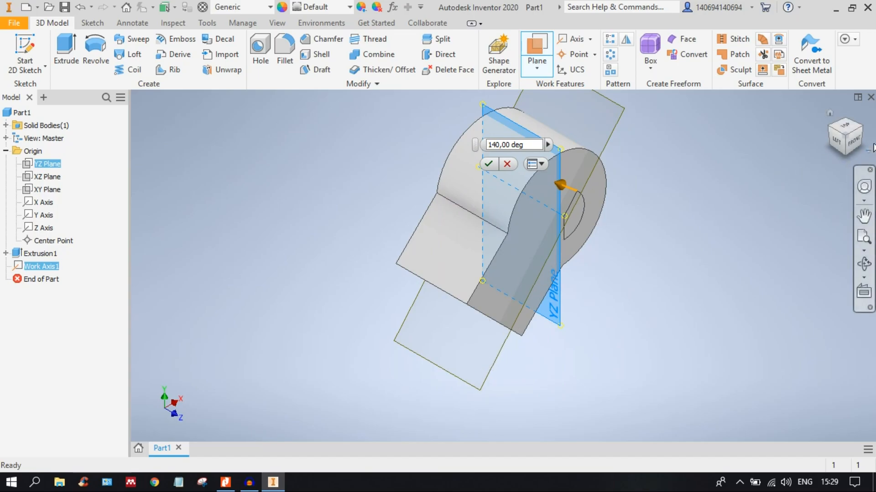
left_click(853, 141)
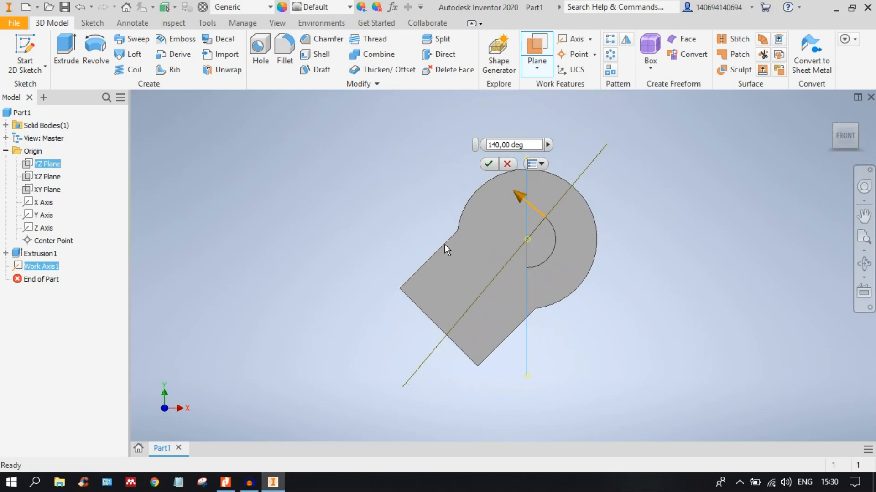
scroll(445, 246, "up", 3)
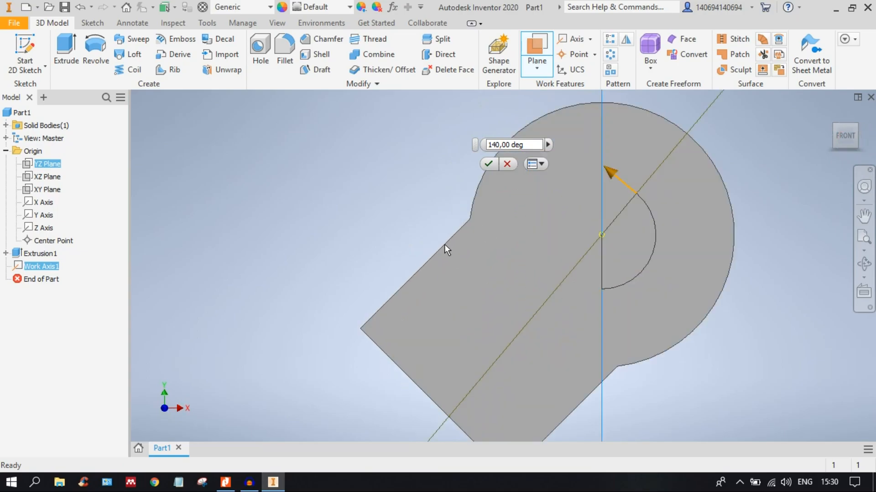
left_click(837, 129)
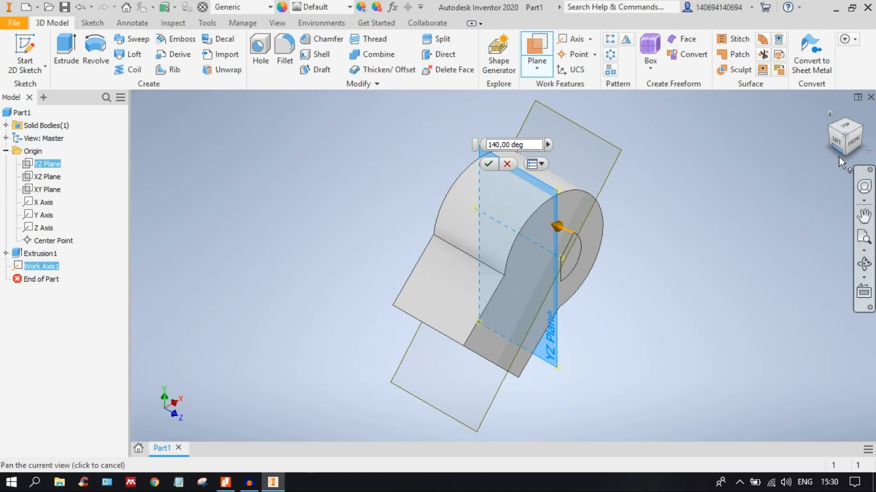
left_click(852, 142)
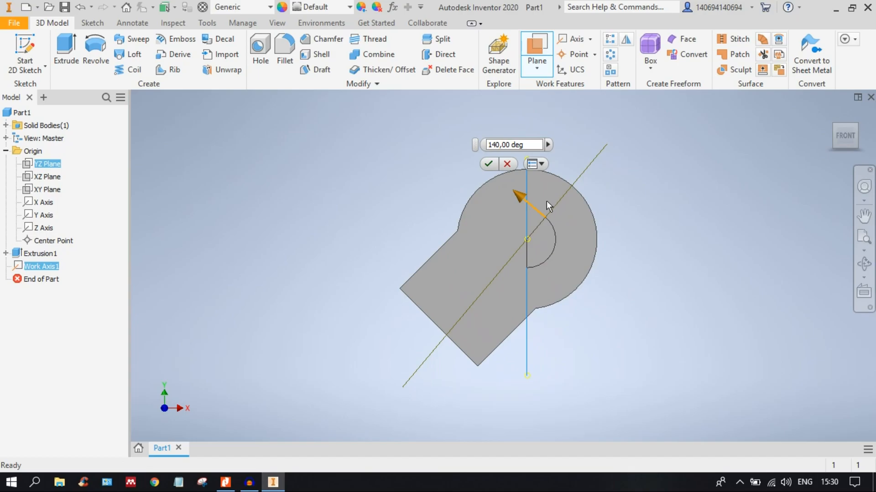
mouse_move(518, 192)
left_mouse_down()
mouse_move(535, 220)
mouse_move(520, 196)
left_mouse_up()
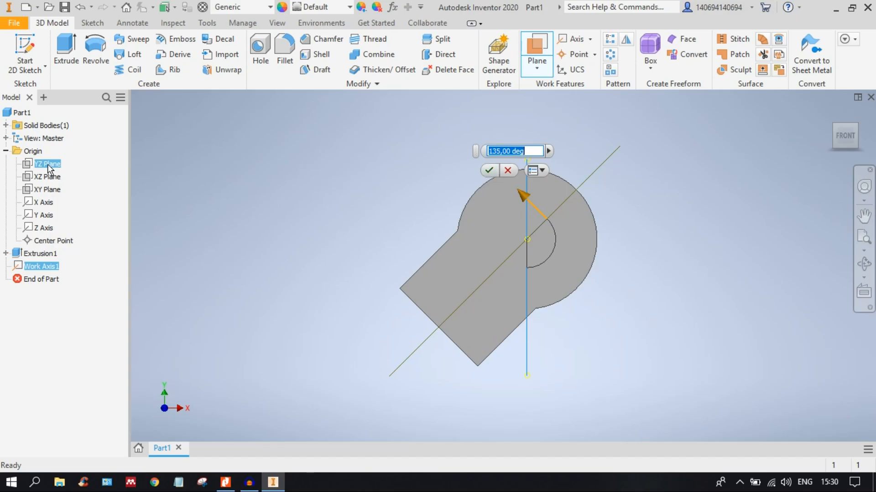
left_click(488, 168)
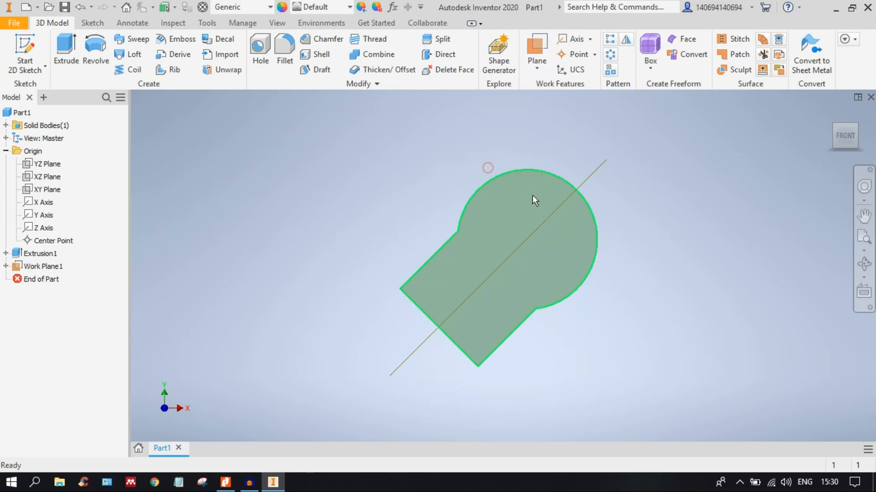
Start a new sketch on the angled work plane that runs along the arm.
left_click(835, 126)
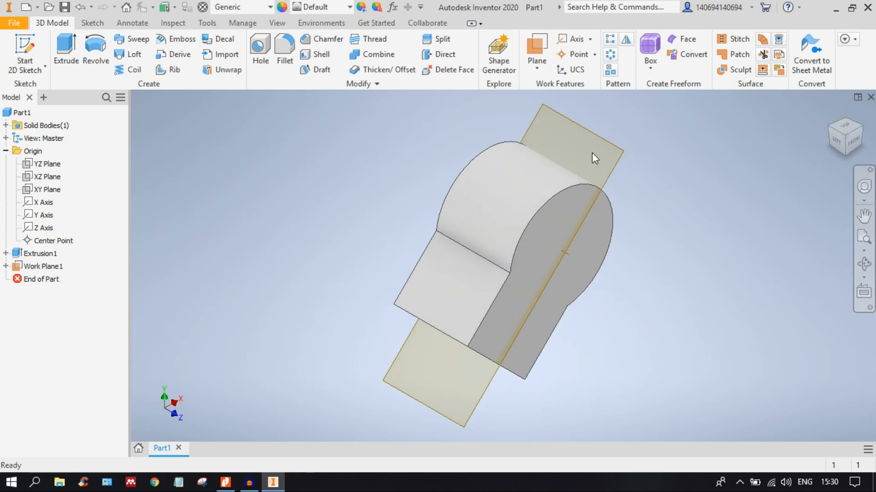
left_click(620, 147)
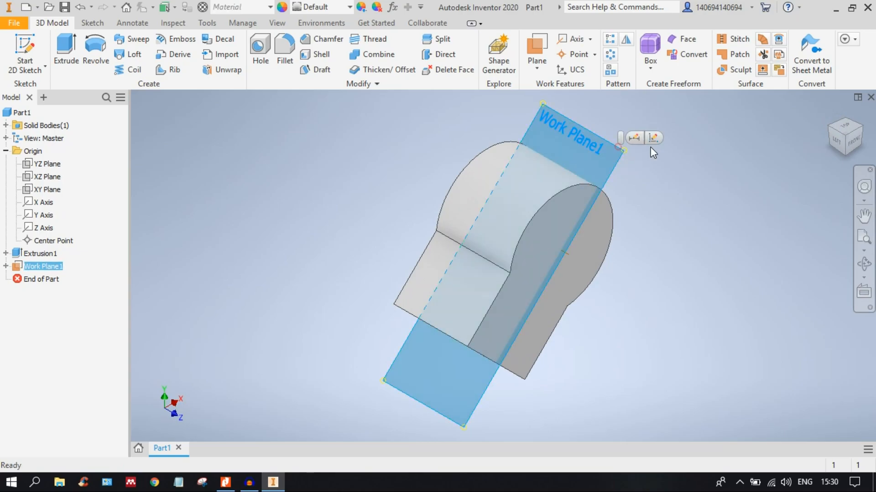
left_click(680, 190)
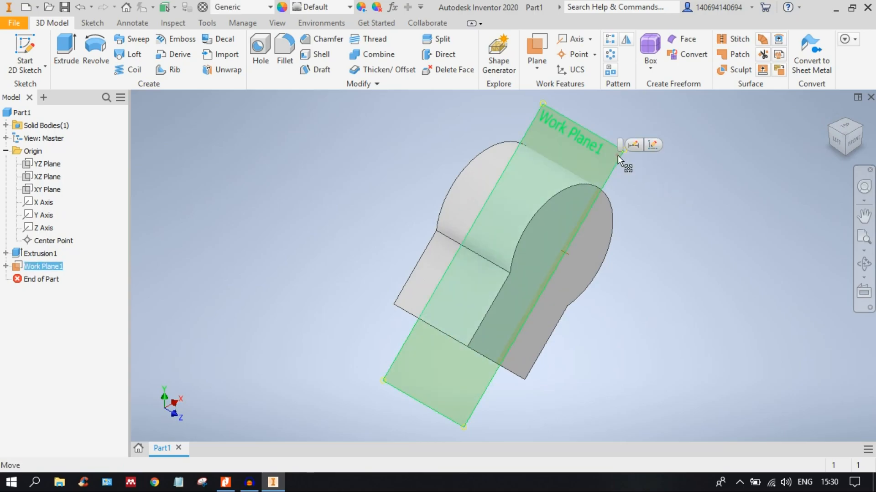
left_click(670, 194)
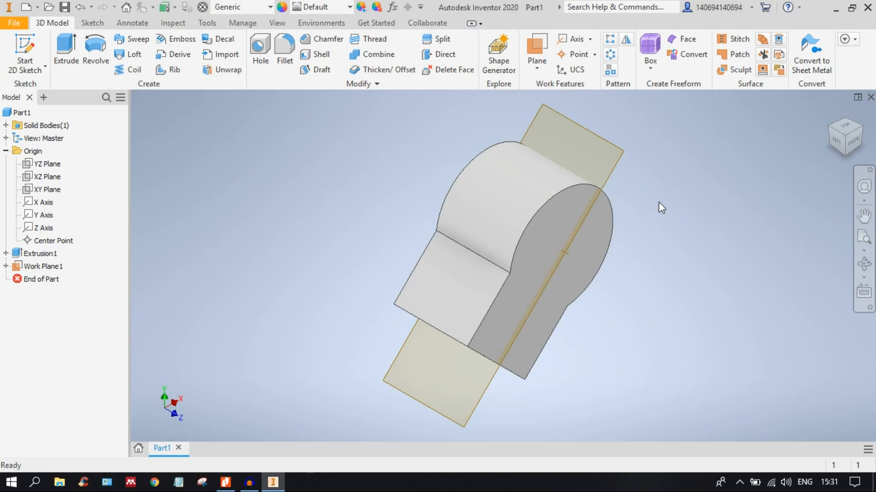
left_click(615, 160)
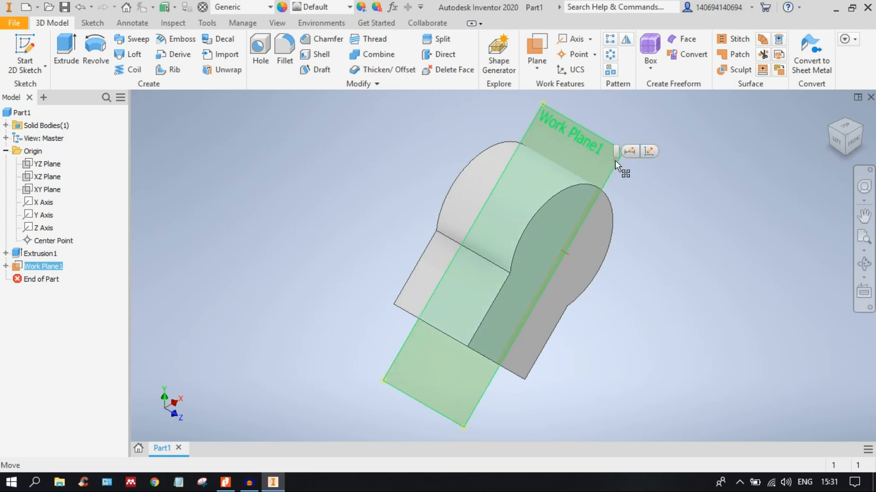
left_click(649, 151)
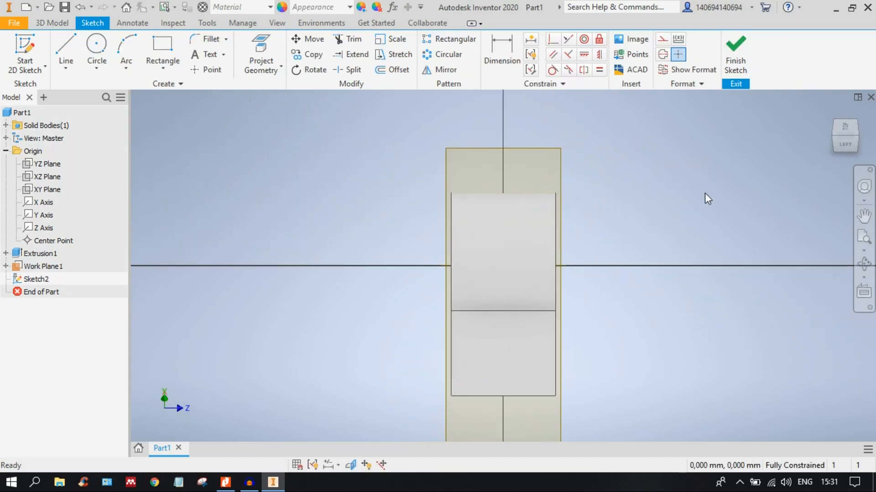
Examine how the new sketch's plane lies in the body from isometric, top and left-hand views.
middle_click_drag(706, 197, 745, 153)
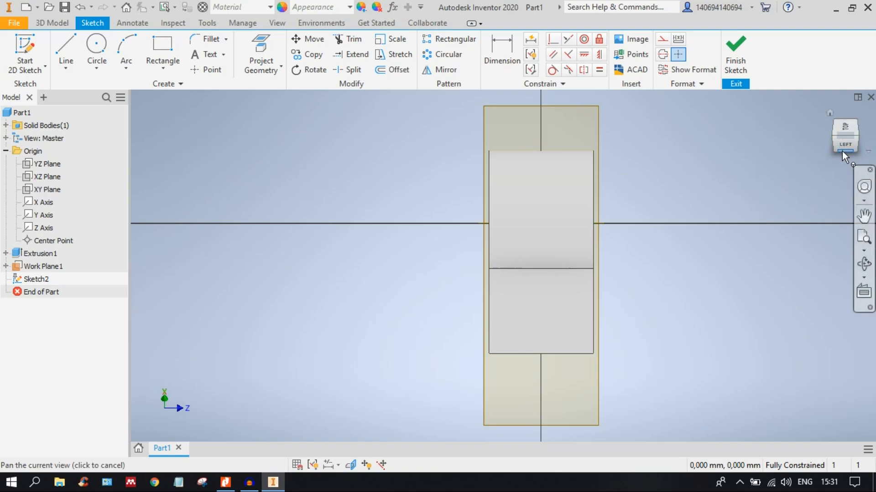
left_click(856, 139)
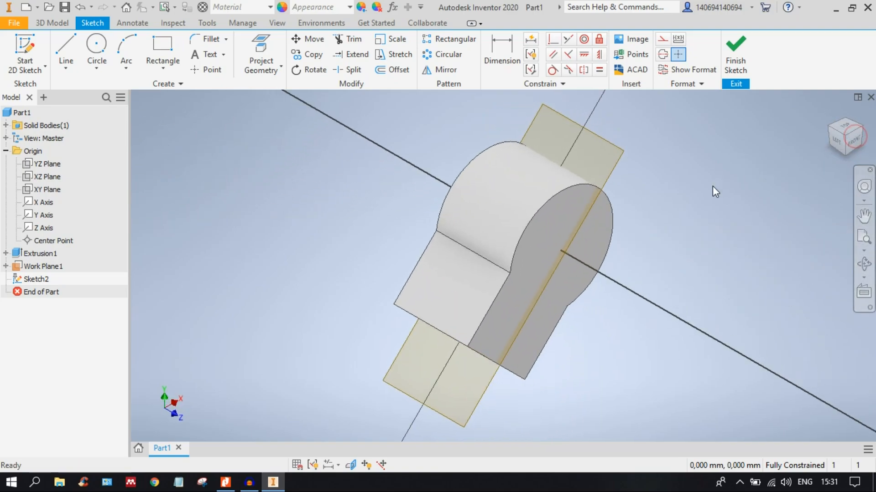
scroll(610, 274, "down", 3)
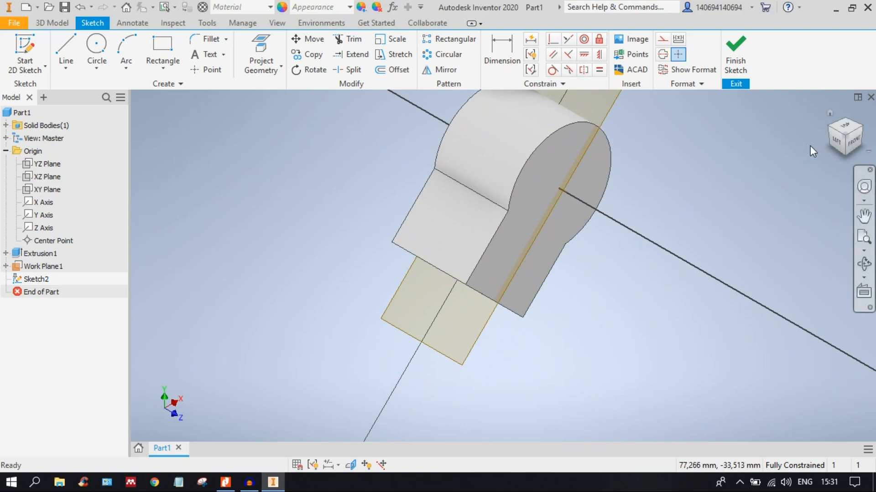
middle_click_drag(680, 226, 701, 266)
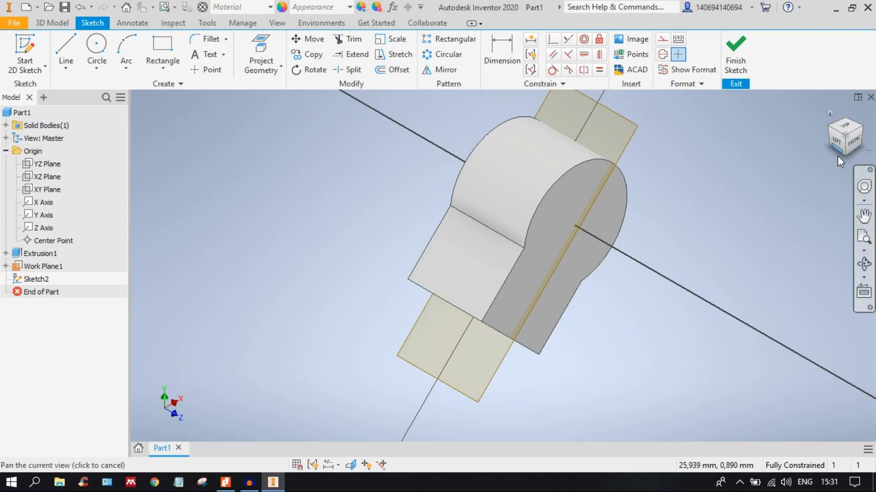
left_click(840, 133)
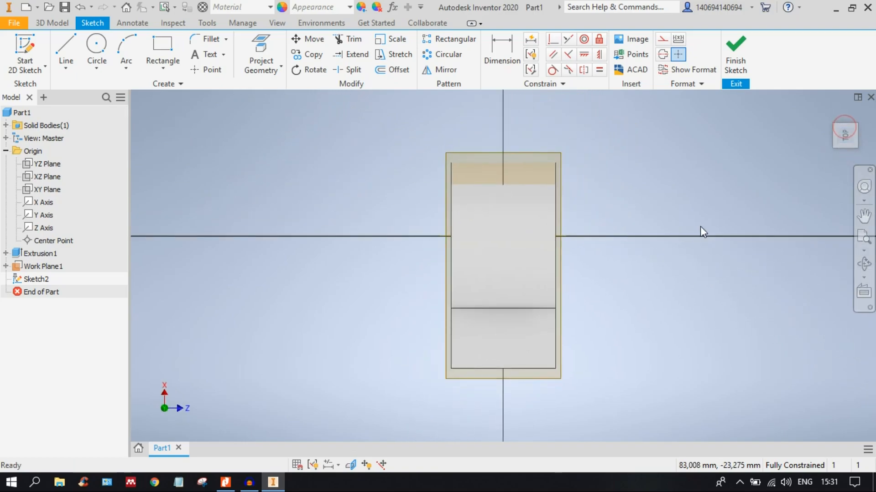
left_click(847, 155)
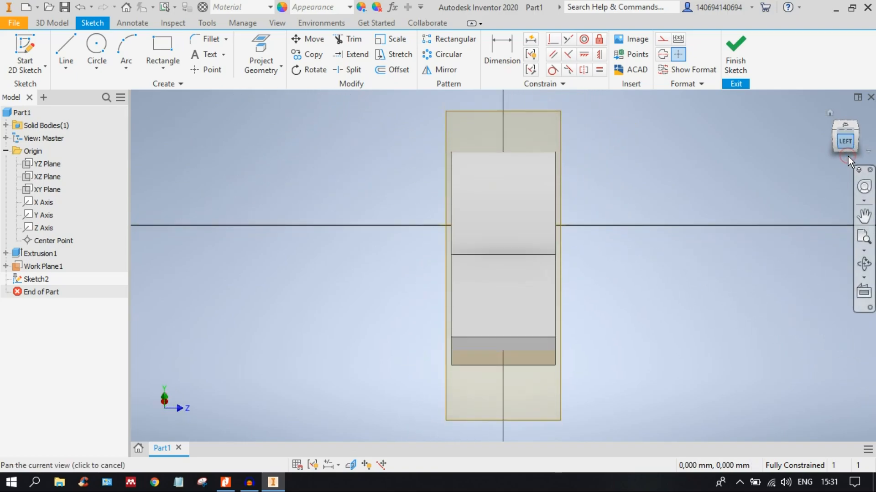
Slice the body's display at the sketch plane and check the cut section from isometric, top and left-hand views.
left_click(860, 133)
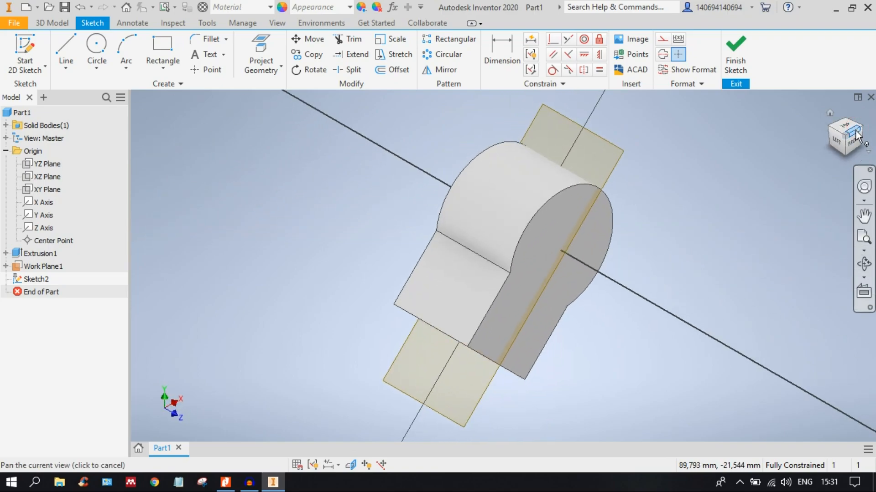
key("F7")
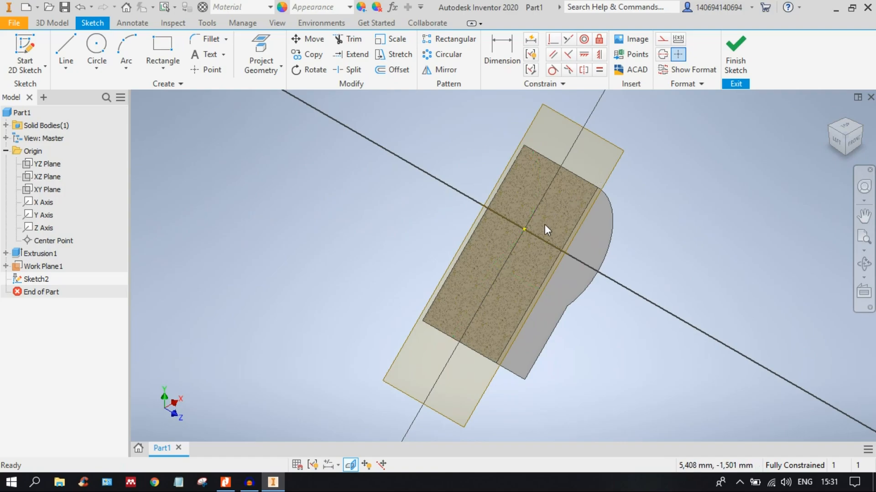
left_click(842, 135)
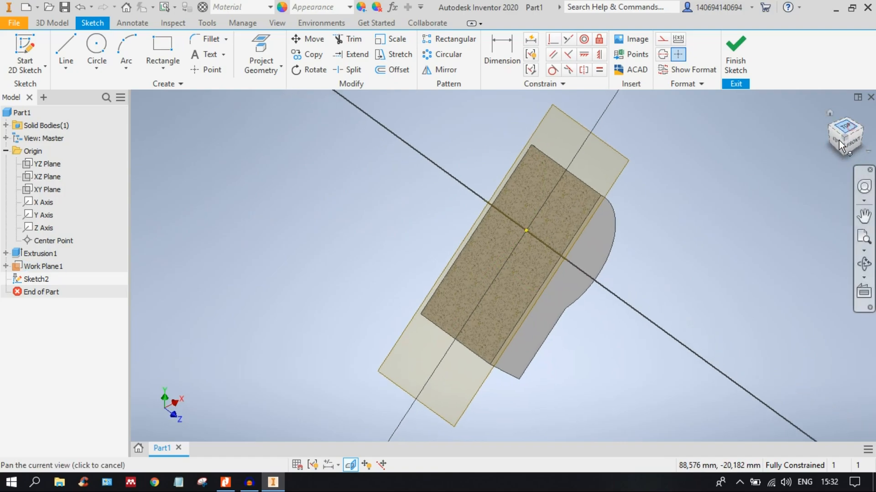
left_click(866, 115)
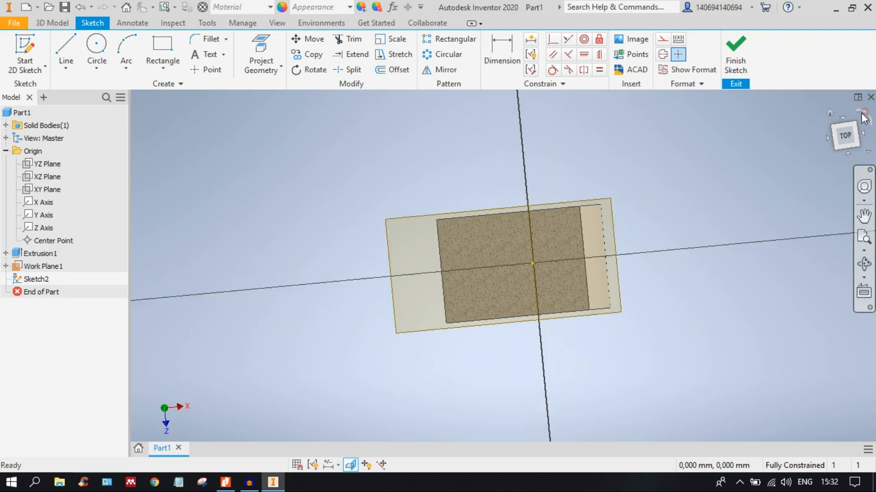
left_click(848, 154)
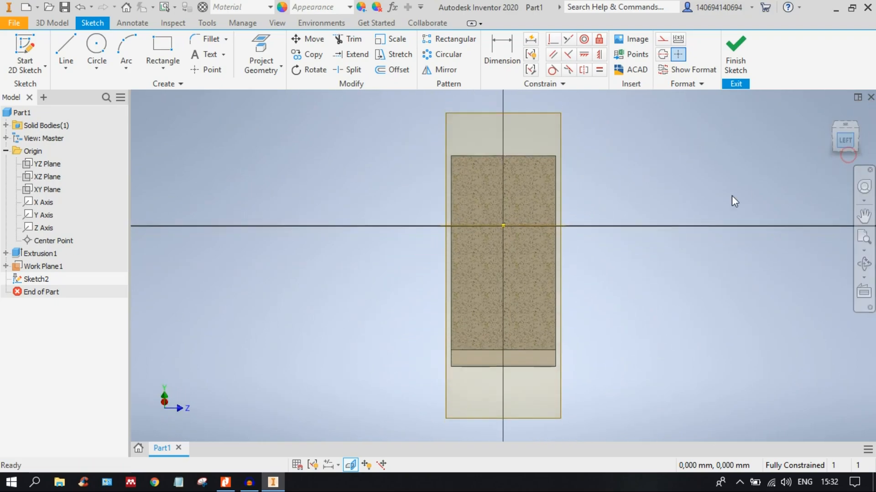
left_click(848, 129)
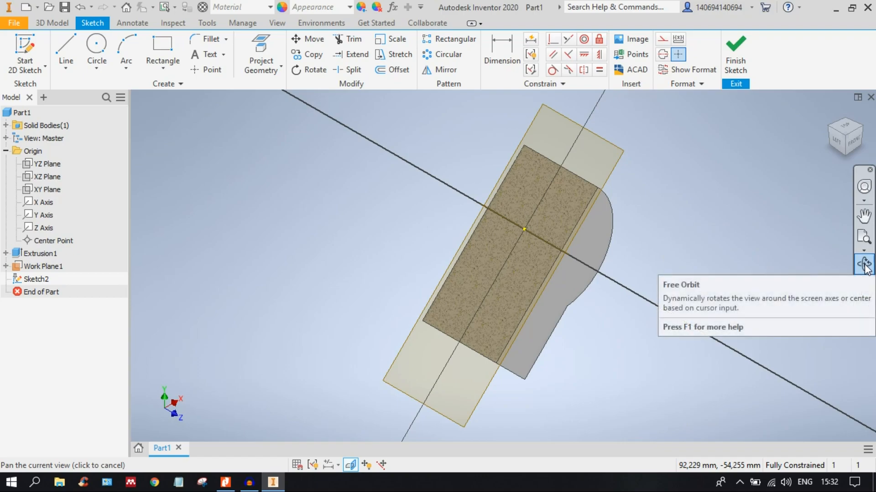
Examine the sliced body around the sketch plane, both close up and from further away.
left_click(862, 219)
left_click_drag(675, 212, 638, 211)
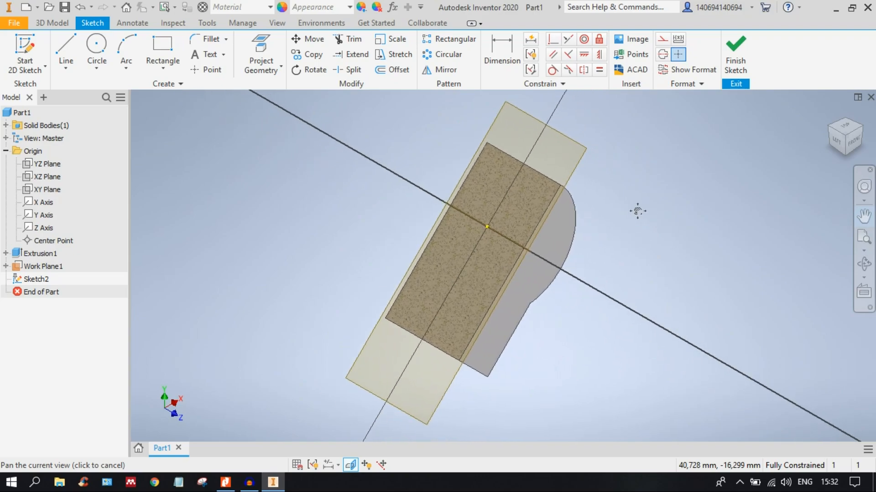
left_click(861, 237)
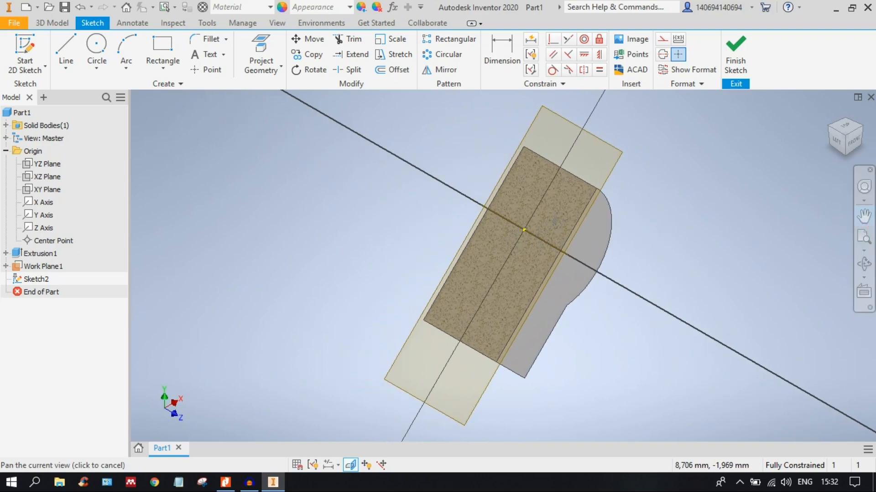
mouse_move(557, 215)
left_mouse_down()
mouse_move(593, 233)
mouse_move(745, 224)
left_mouse_up()
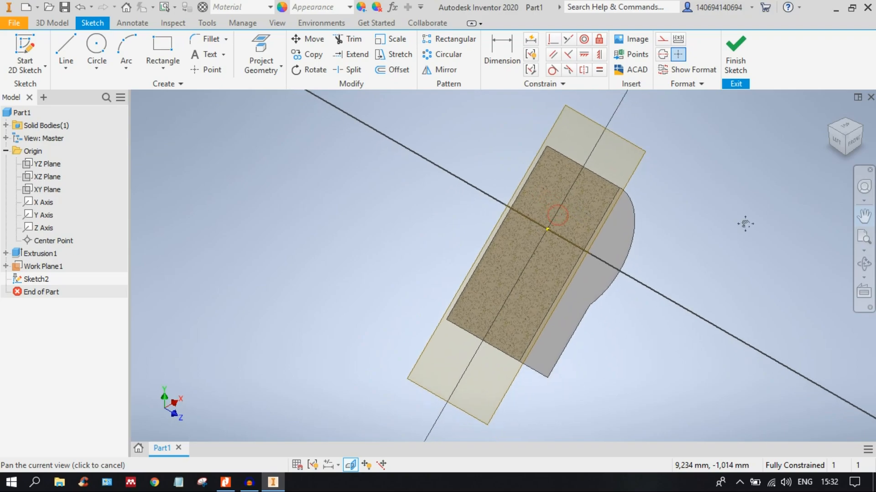
left_click(863, 237)
scroll(532, 242, "up", 5)
scroll(516, 241, "down", 2)
scroll(501, 240, "up", 2)
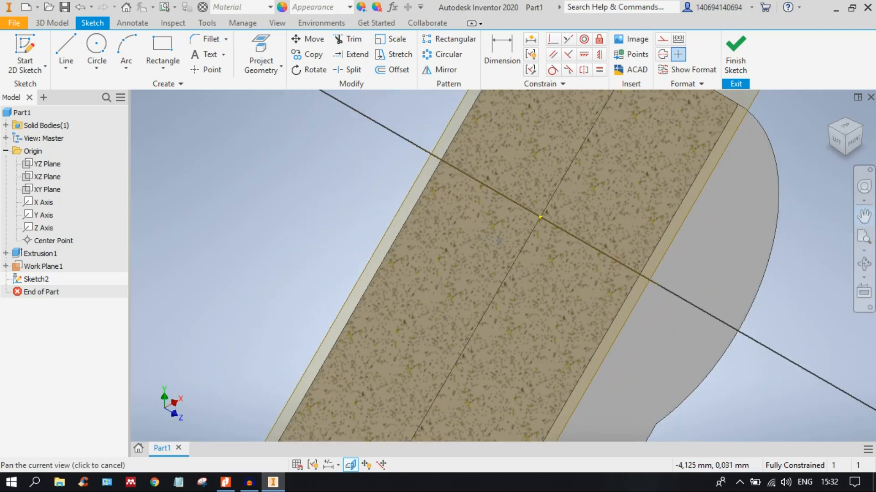
scroll(499, 241, "down", 3)
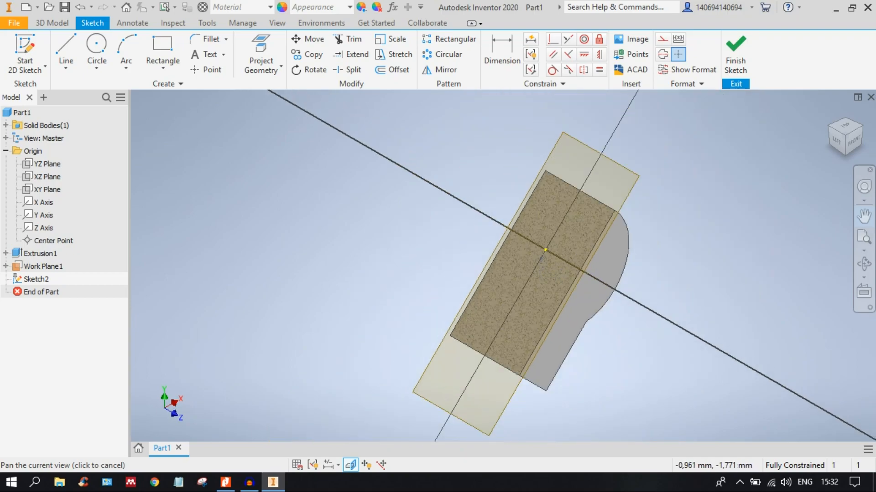
scroll(554, 278, "up", 3)
scroll(569, 274, "down", 2)
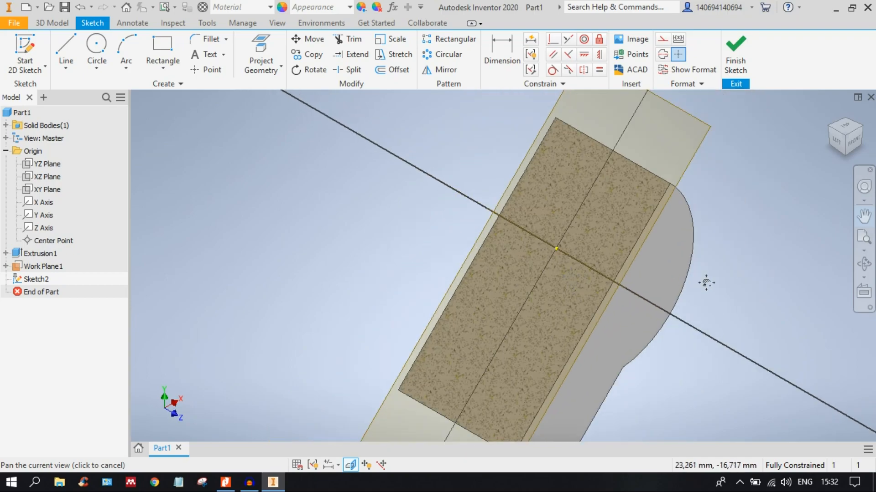
left_click_drag(772, 274, 679, 224)
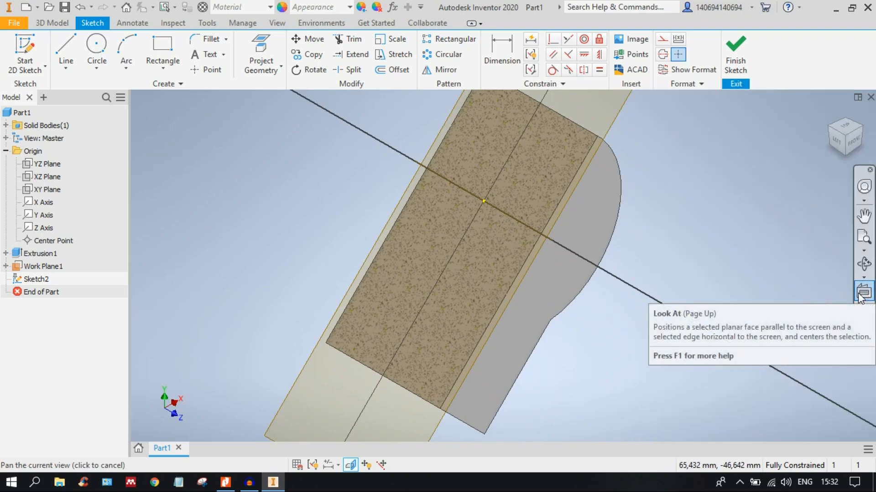
Orient the view square to the angled work plane and centre the sliced section.
left_click(862, 294)
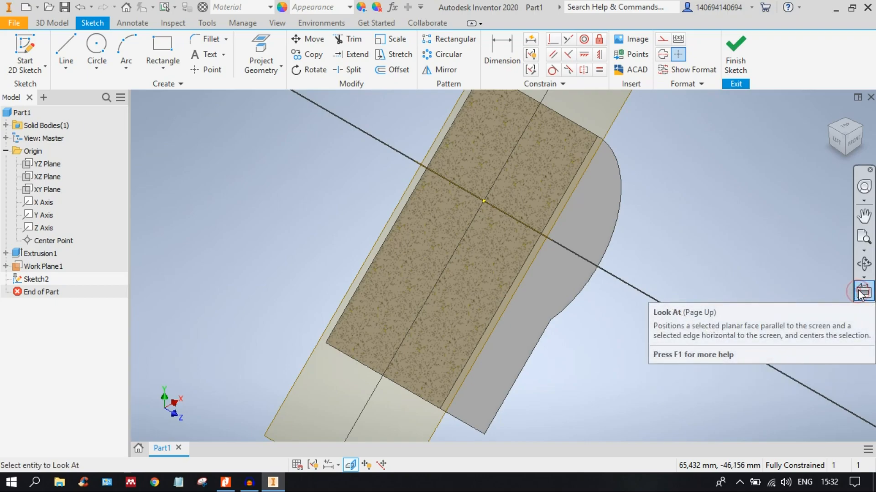
left_click(591, 162)
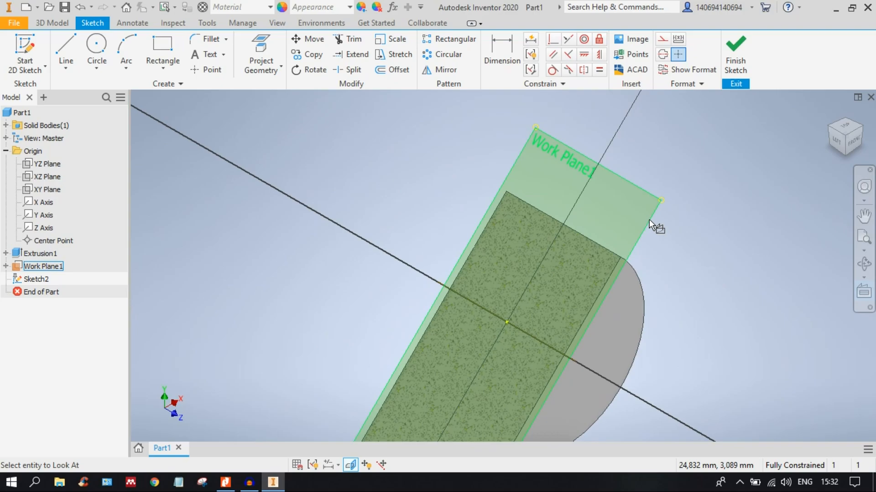
left_click(649, 220)
middle_click_drag(666, 288, 713, 244)
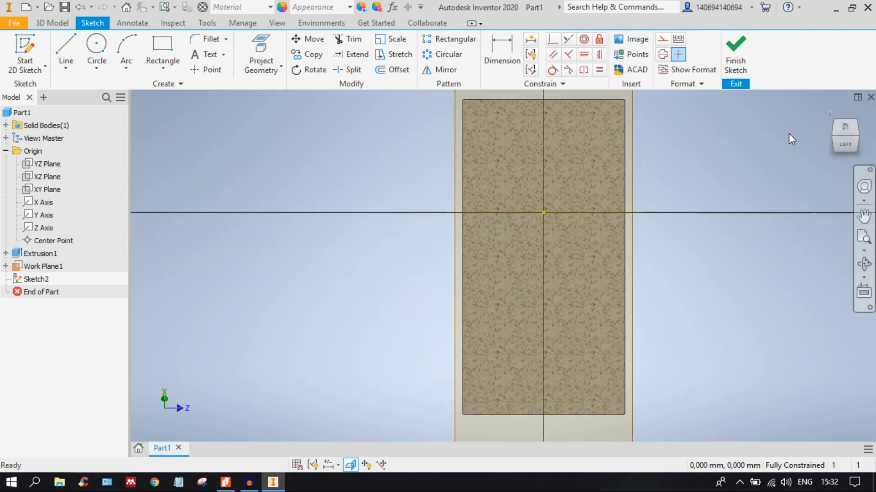
Compare the whole body with its cut section by switching the slice graphics off and on.
key("F7")
key("F7")
key("F7")
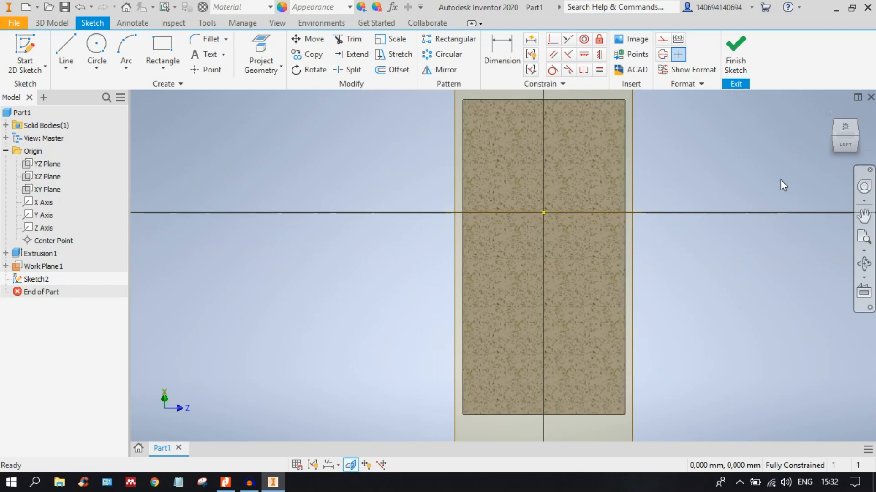
key("F7")
key("F7")
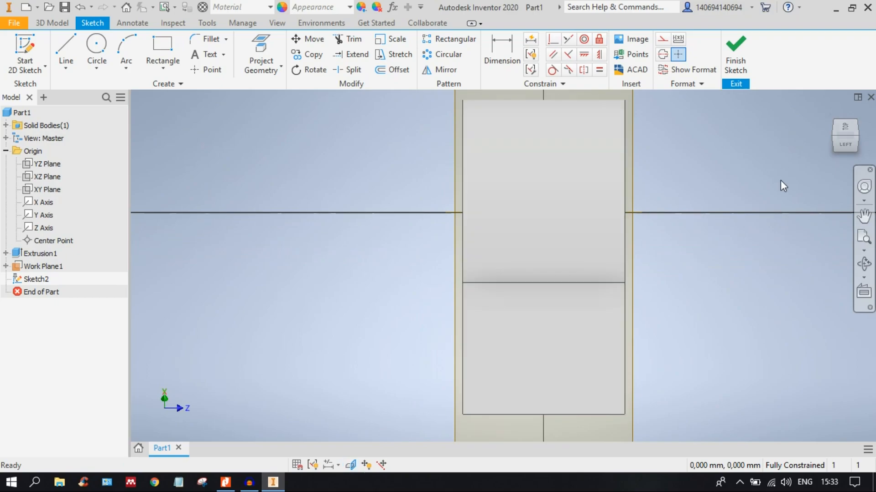
key("F7")
key("F7")
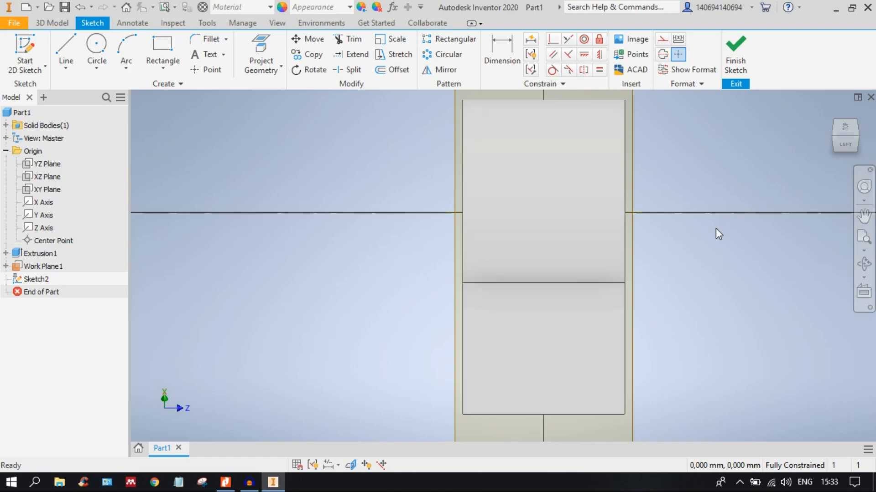
key("F7")
key("F7")
key("F7")
key("F7")
key("F7")
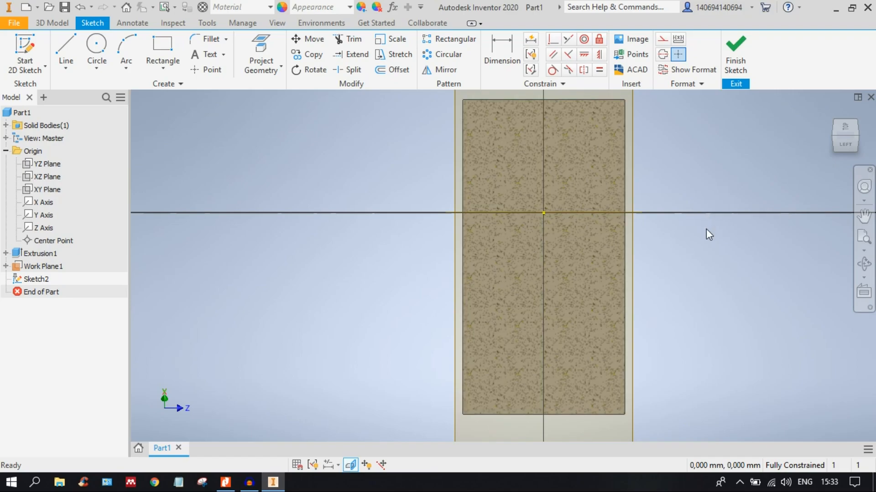
Sketch a two-point rectangle about 13.6 mm wide inside the section, below the origin.
left_click(162, 50)
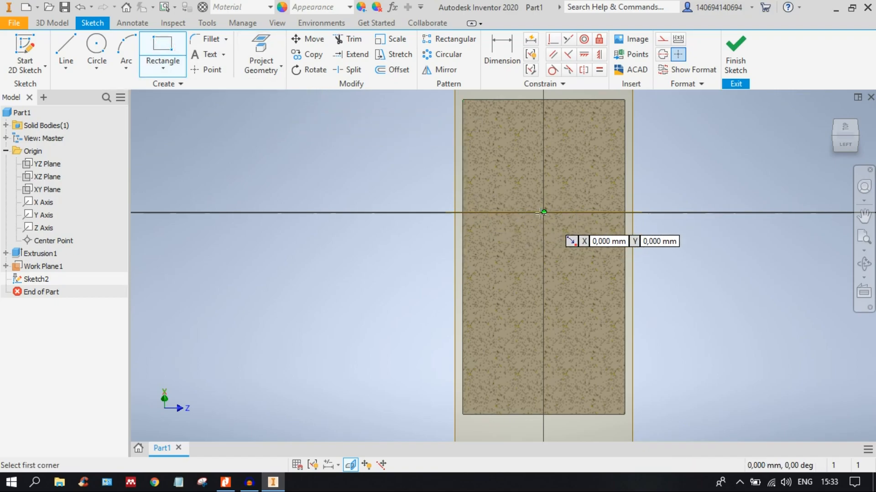
left_click(151, 66)
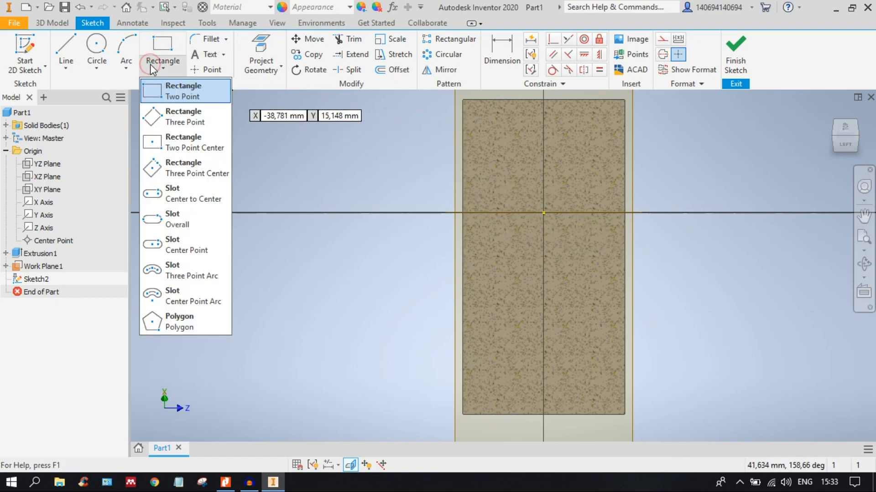
left_click(182, 90)
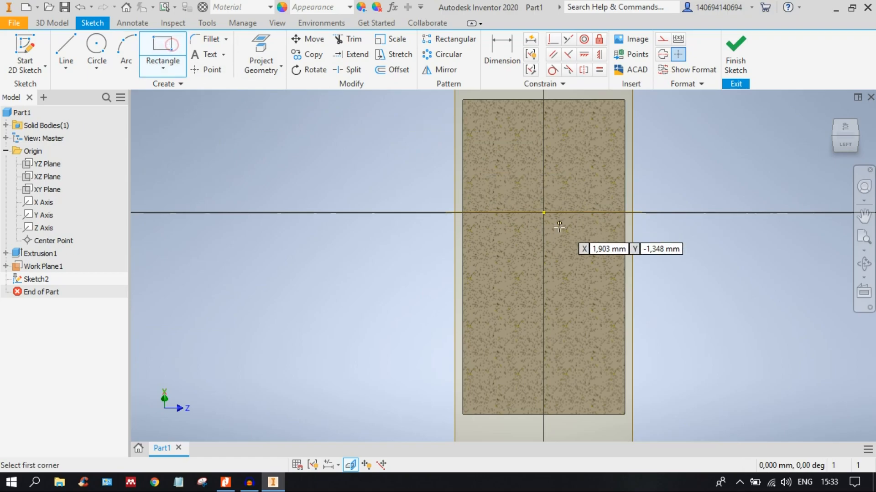
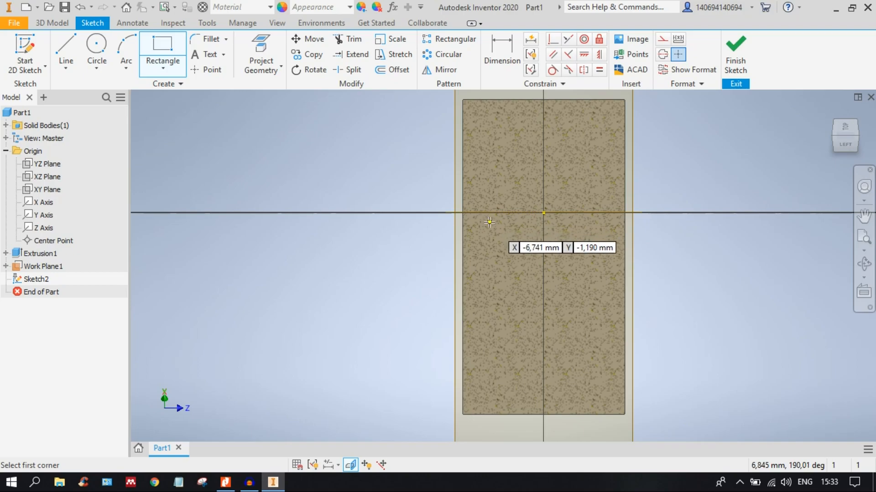
left_click(484, 250)
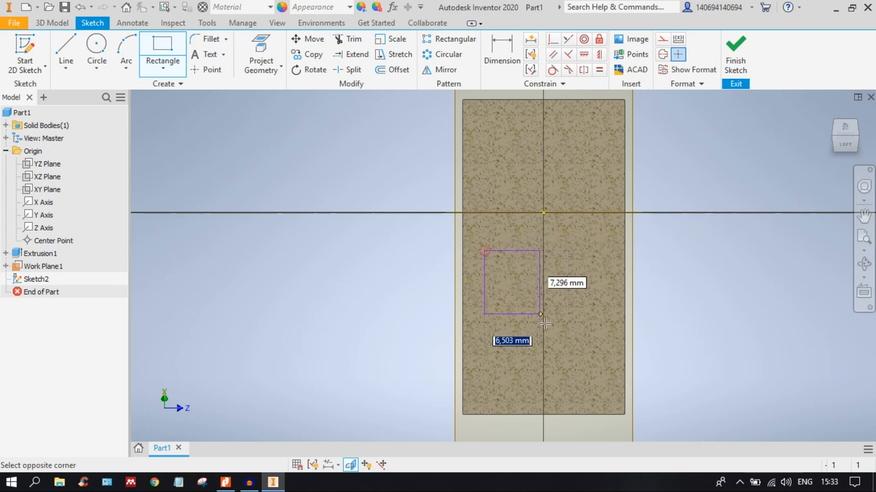
left_click(594, 405)
key("Escape")
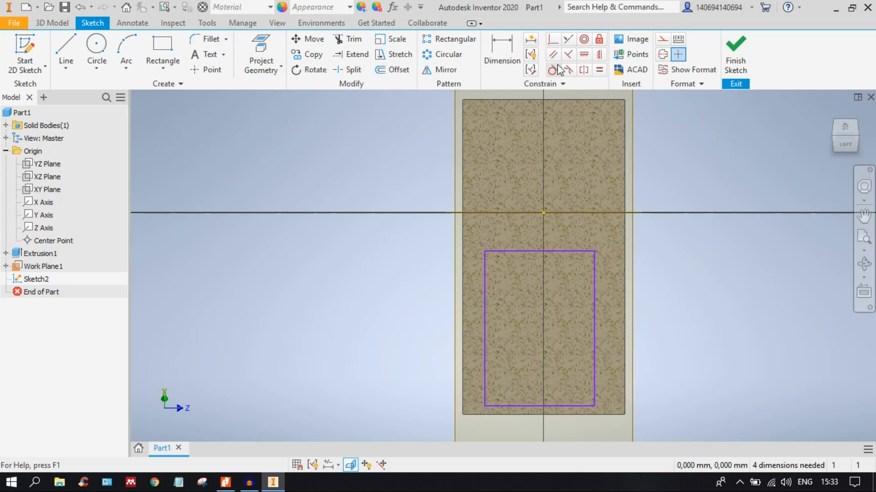
Constrain the midpoint of the rectangle's upper edge coincident with the sketch origin.
left_click(553, 42)
left_click(538, 250)
left_click(544, 213)
key("Escape")
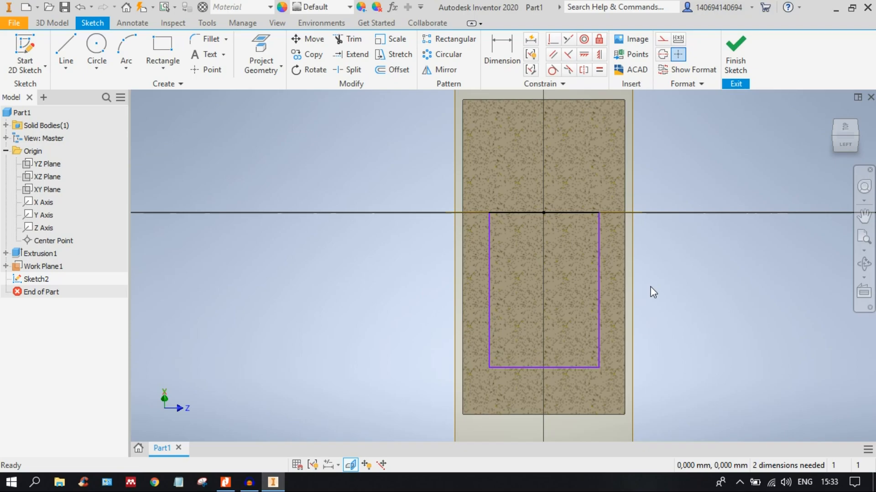
Dimension the rectangle's lower edge and set its width to 18 mm.
left_click(501, 50)
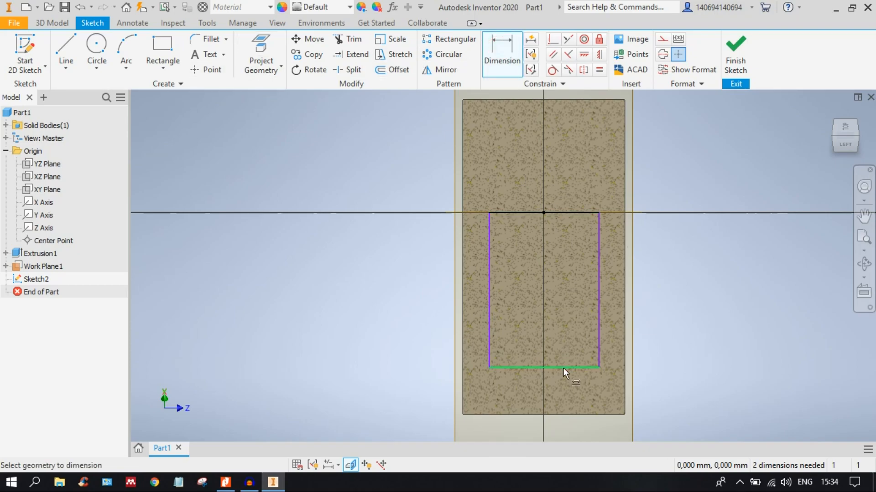
key("Escape")
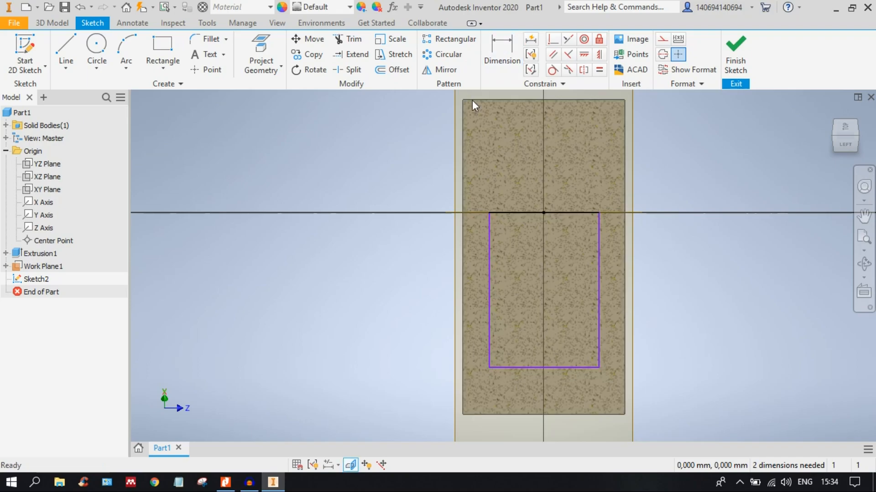
left_click(502, 51)
left_click(568, 368)
left_click(547, 429)
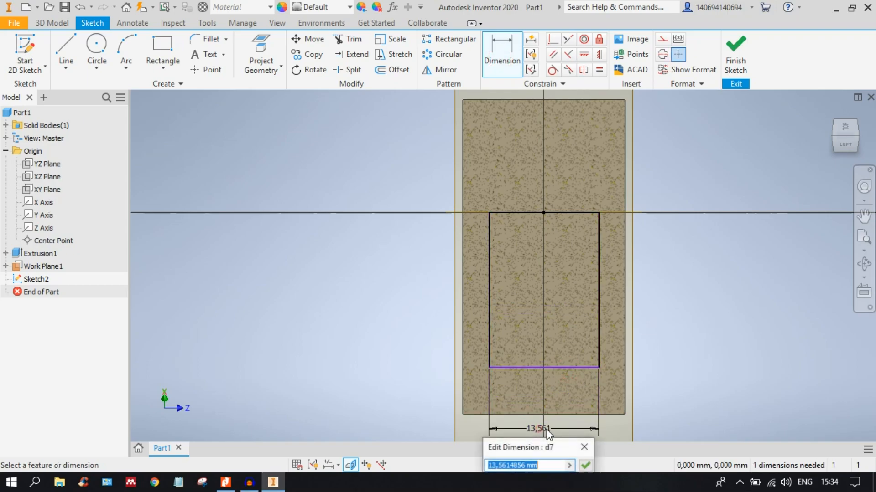
middle_click_drag(575, 340, 579, 283)
left_click(539, 447)
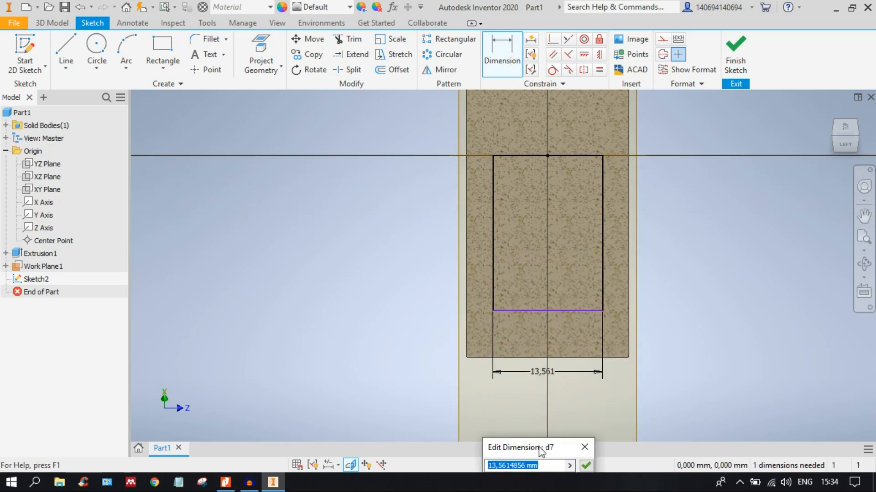
left_click_drag(538, 447, 564, 401)
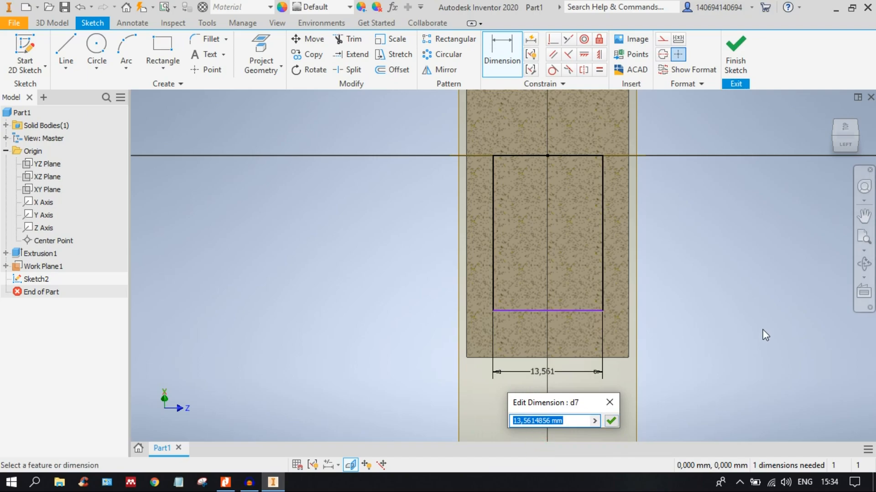
type("18")
key("Return")
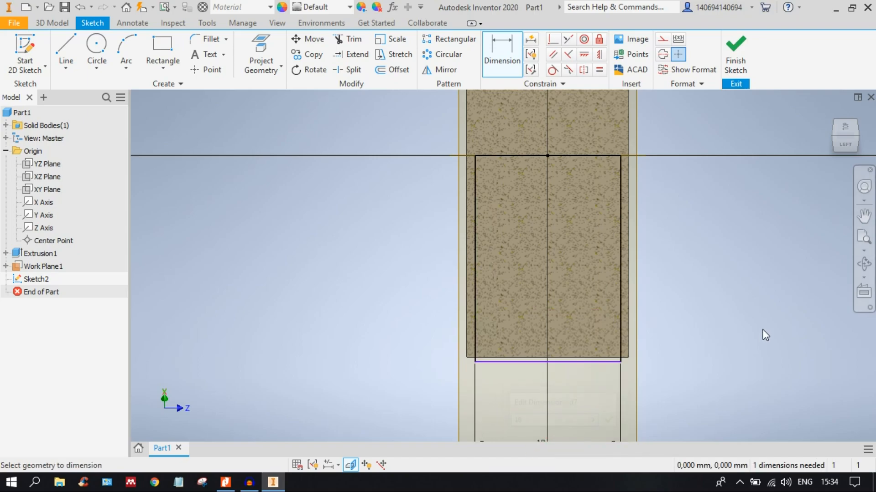
Set the rectangle's width dimension to 15 mm and finish the sketch.
scroll(611, 269, "down", 3)
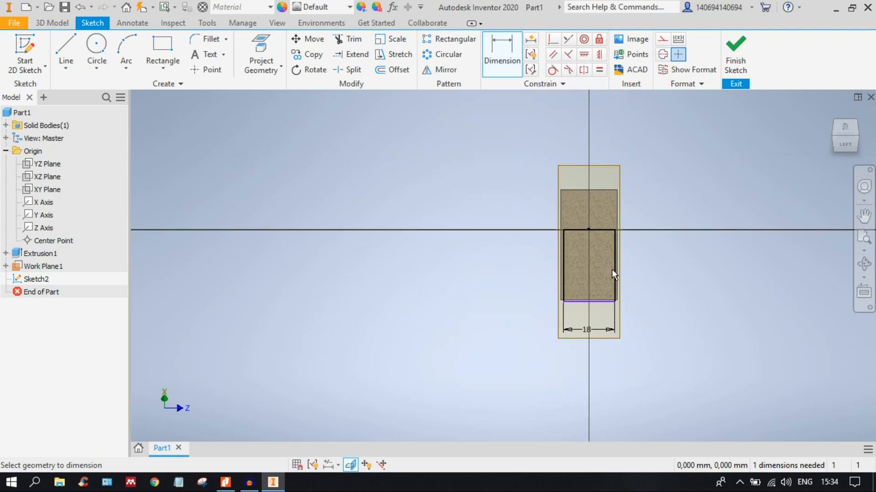
scroll(602, 323, "up", 2)
double_click(567, 345)
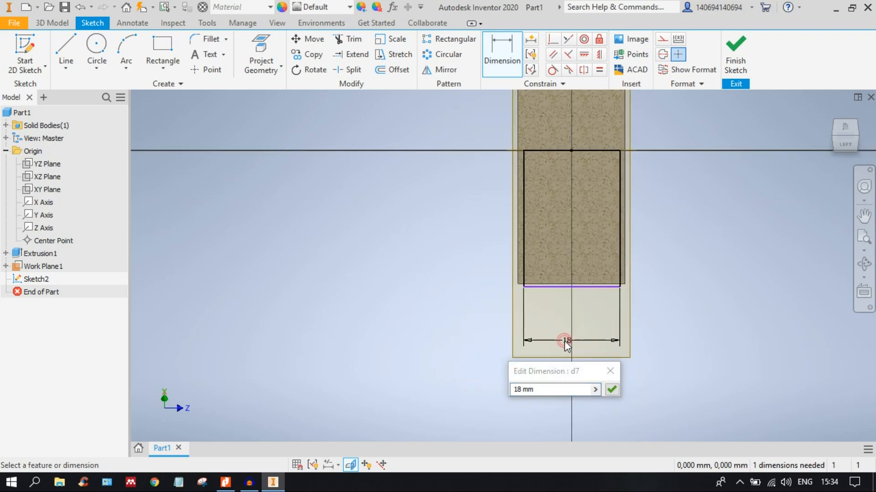
left_click_drag(551, 390, 504, 395)
type("15")
key("Return")
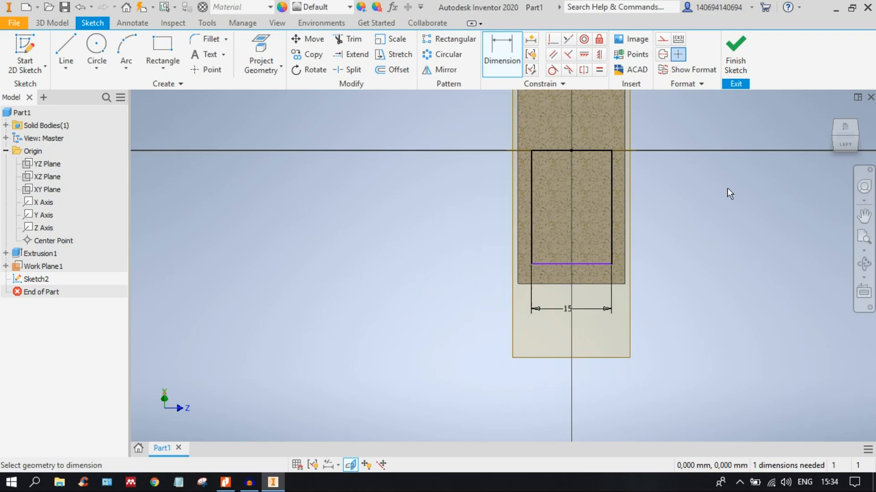
left_click(743, 72)
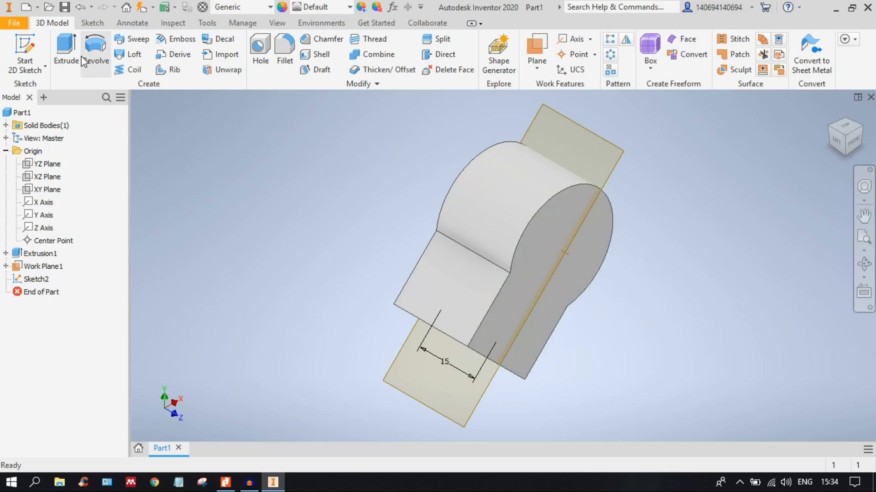
Extrude the rectangle profile 14 mm from the angled work plane toward the arm's upper side, joining it to the body.
left_click(65, 51)
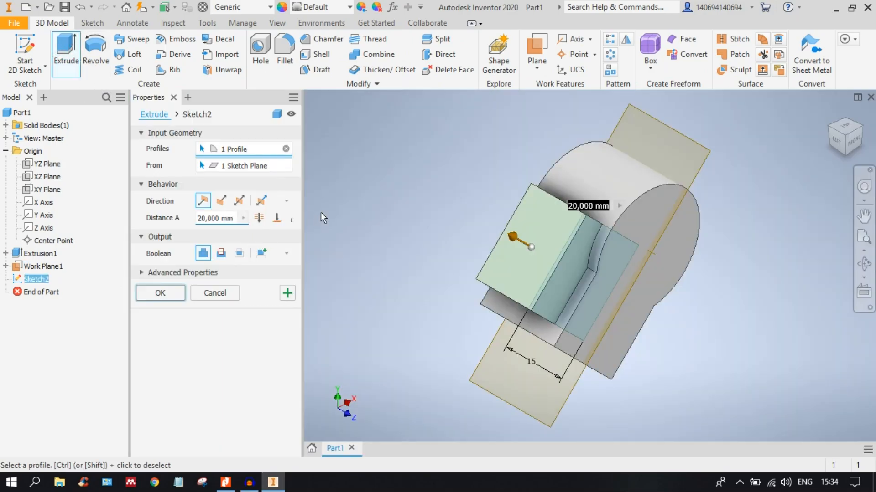
left_click(847, 139)
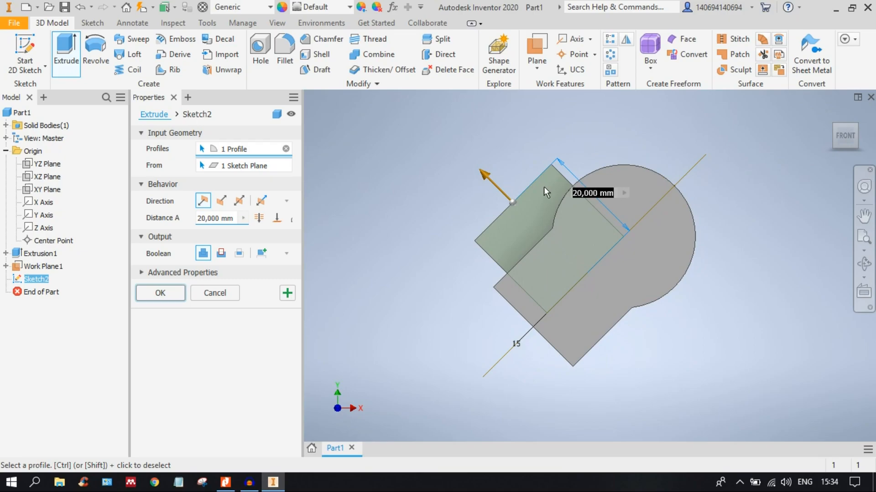
middle_click_drag(561, 198, 595, 212)
scroll(549, 197, "down", 3)
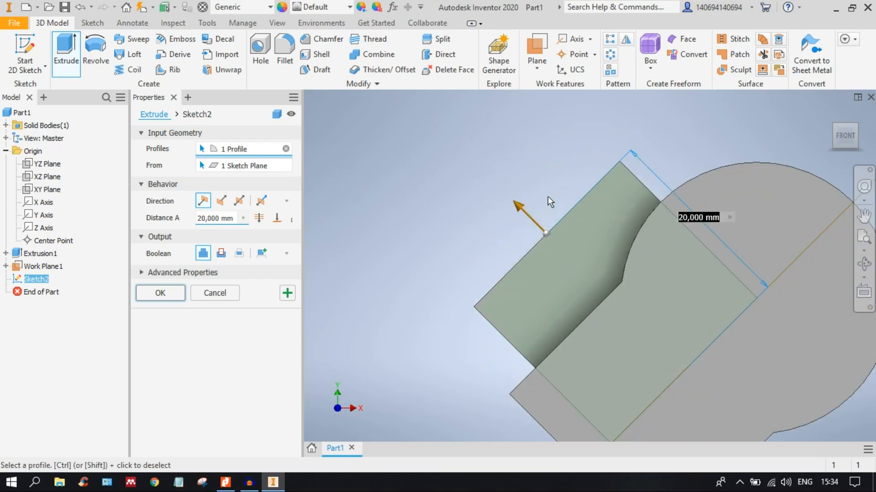
left_click_drag(520, 209, 562, 250)
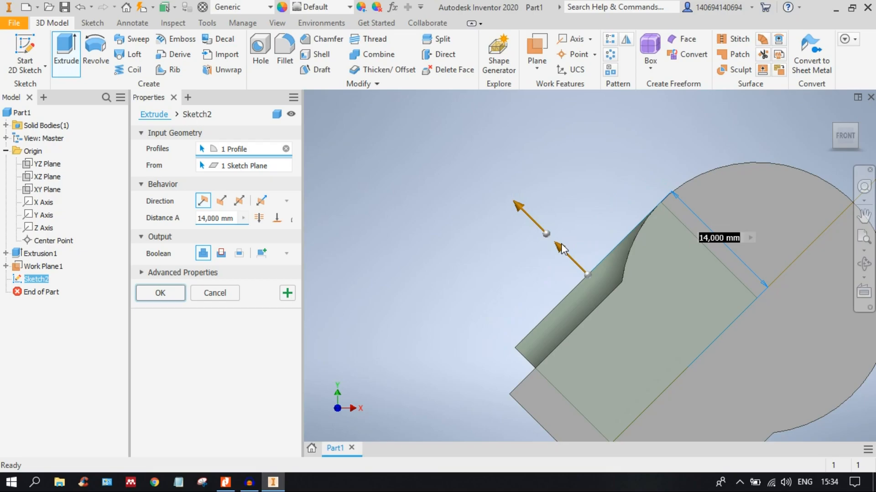
middle_click_drag(650, 242, 570, 203)
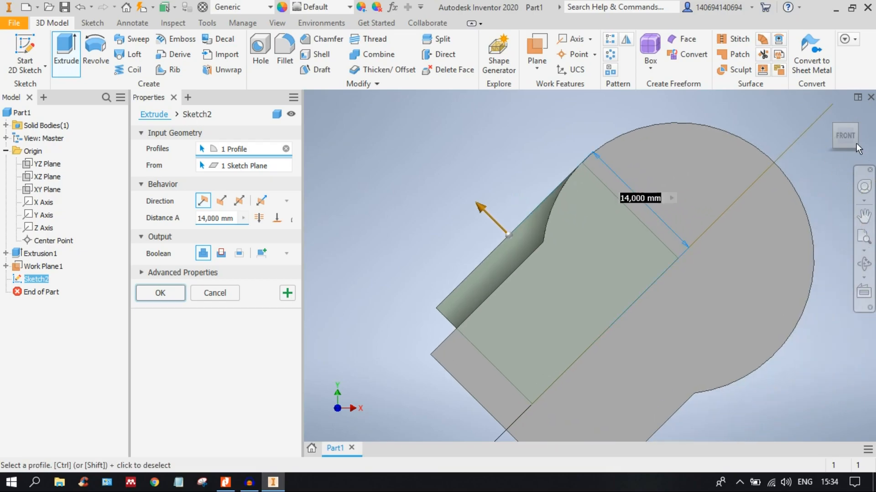
left_click(834, 127)
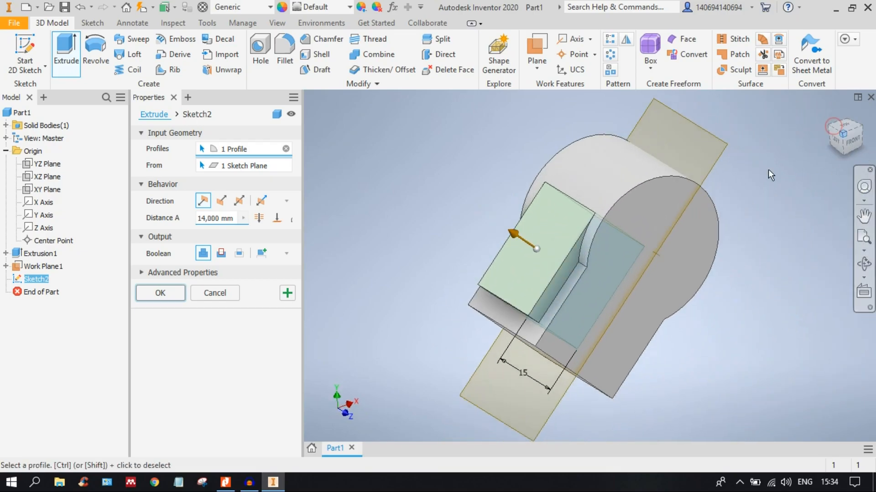
middle_click_drag(744, 283, 738, 261)
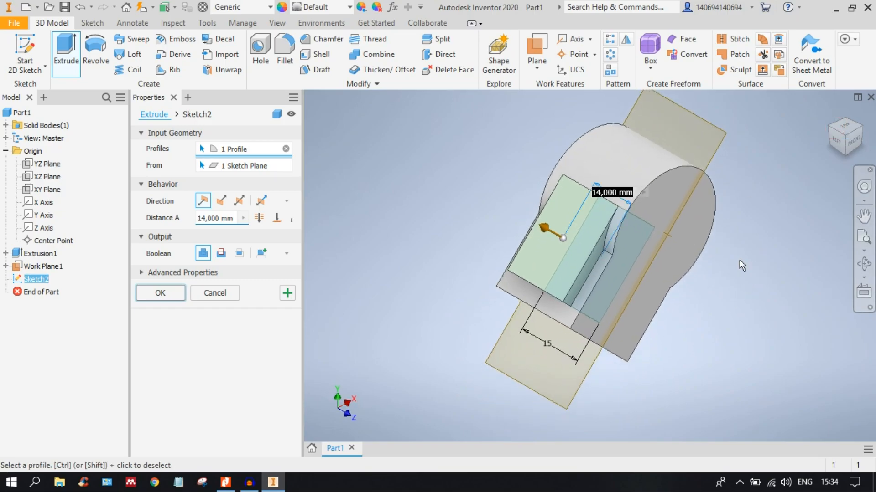
left_click(856, 143)
scroll(565, 190, "up", 5)
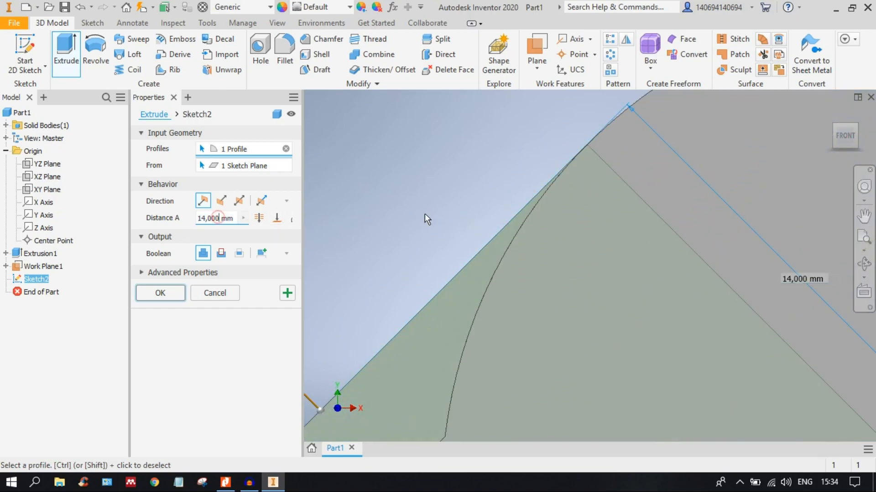
scroll(425, 214, "down", 2)
scroll(484, 193, "down", 3)
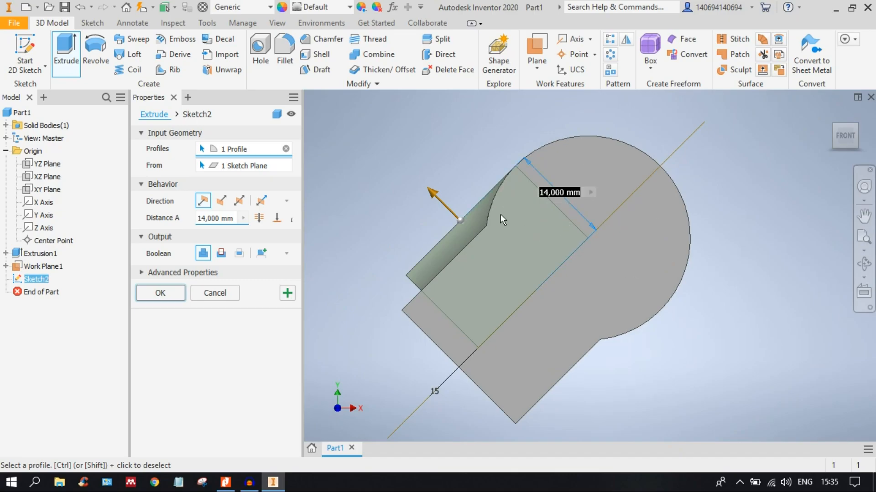
left_click(162, 295)
Fillet the two corner edges at the free end of the raised pad with a 5 mm radius.
middle_click_drag(550, 186, 621, 194, "shift")
middle_click_drag(443, 189, 507, 168)
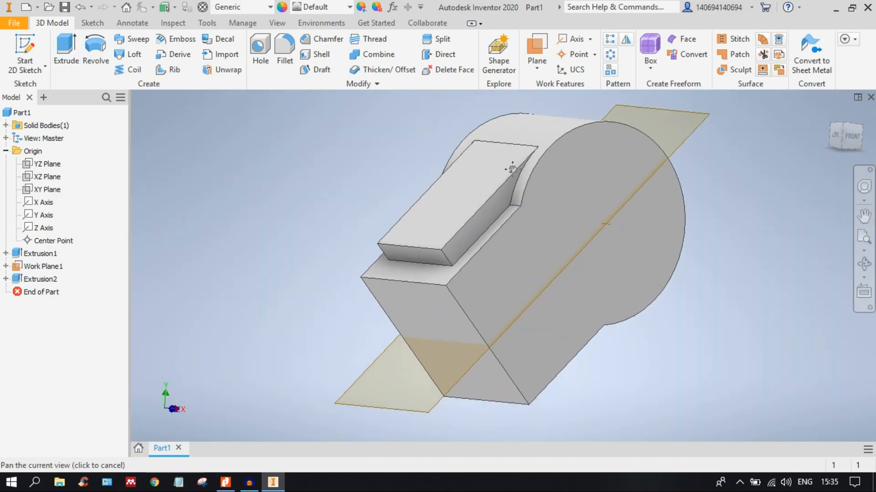
scroll(404, 211, "down", 3)
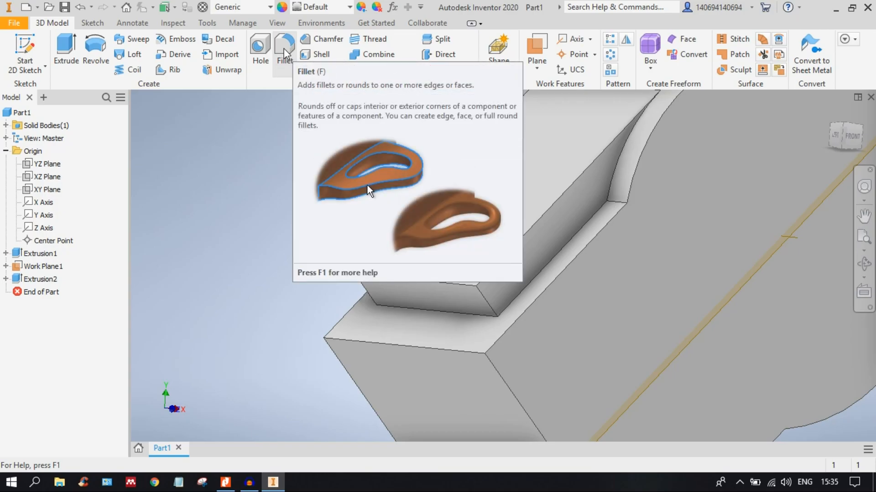
left_click(283, 49)
left_click_drag(314, 172, 209, 94)
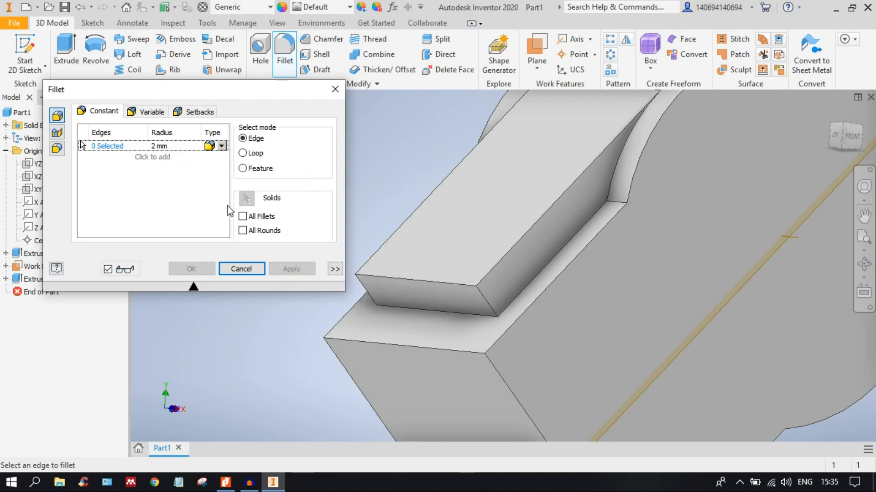
left_click(488, 309)
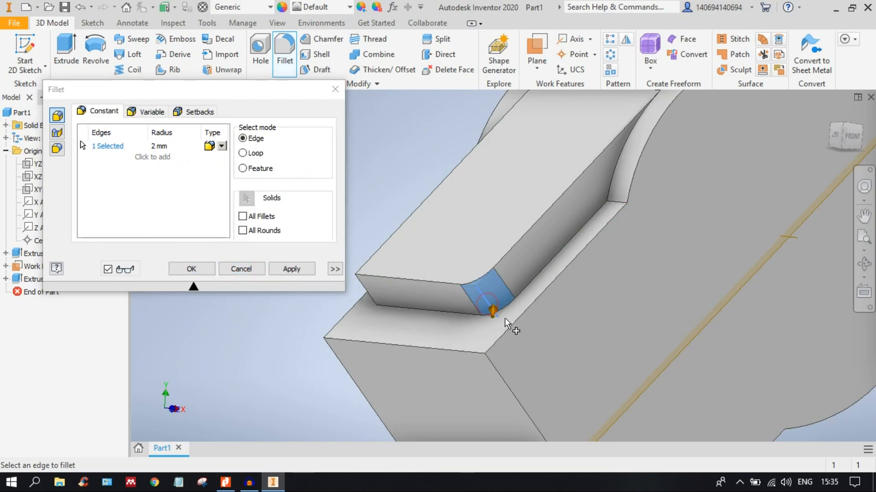
middle_click_drag(488, 310, 544, 299, "shift")
left_click(629, 265)
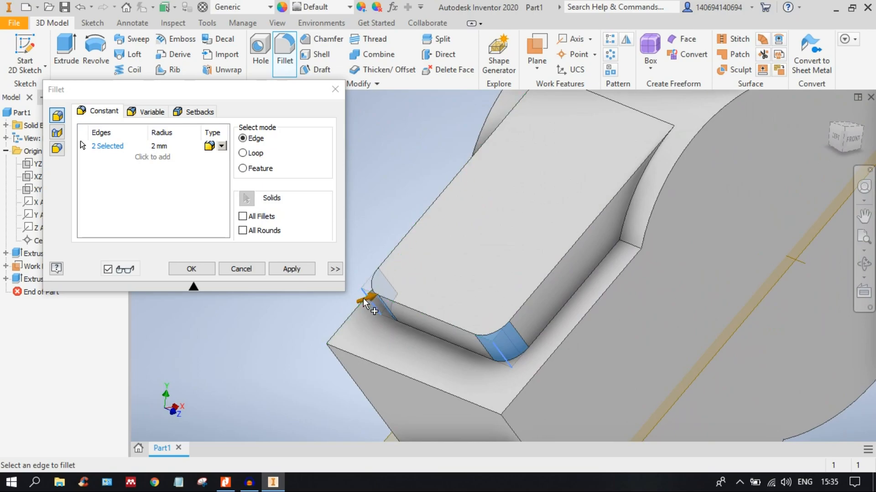
left_click(165, 146)
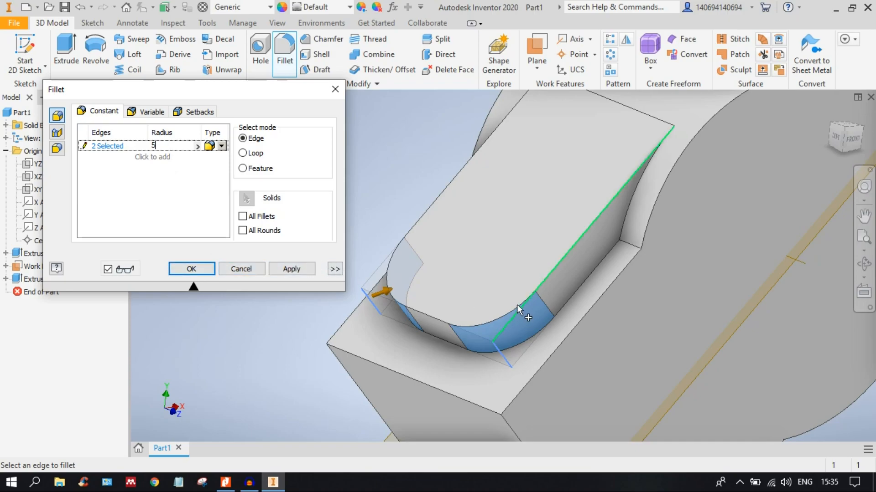
left_click(194, 269)
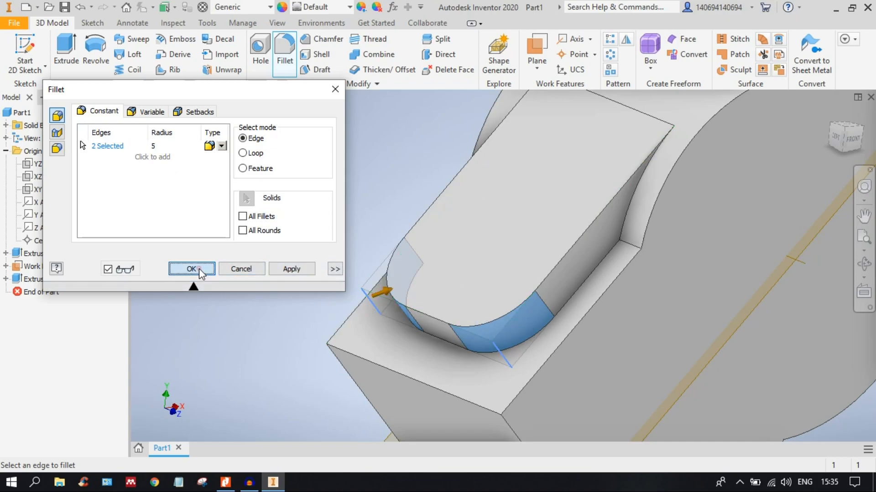
Examine the raised pad and the whole body from the front, back and isometric directions.
middle_click_drag(512, 161, 686, 288, "shift")
scroll(529, 305, "down", 5)
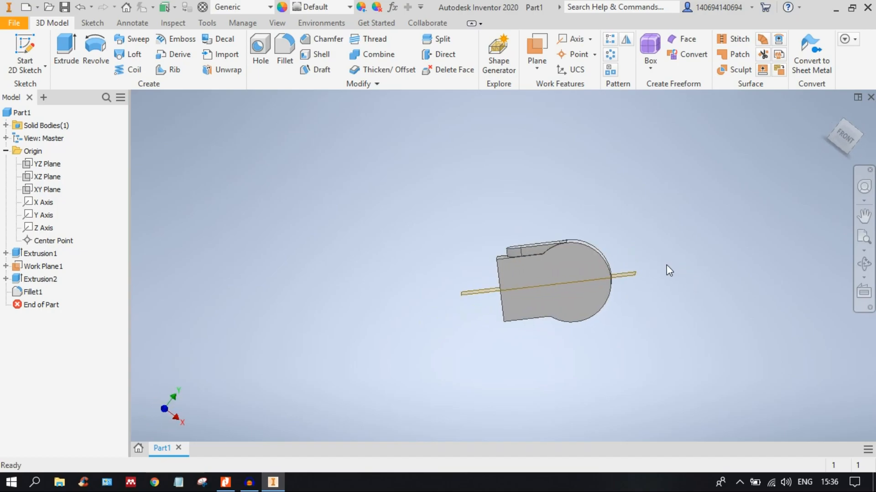
left_click(842, 137)
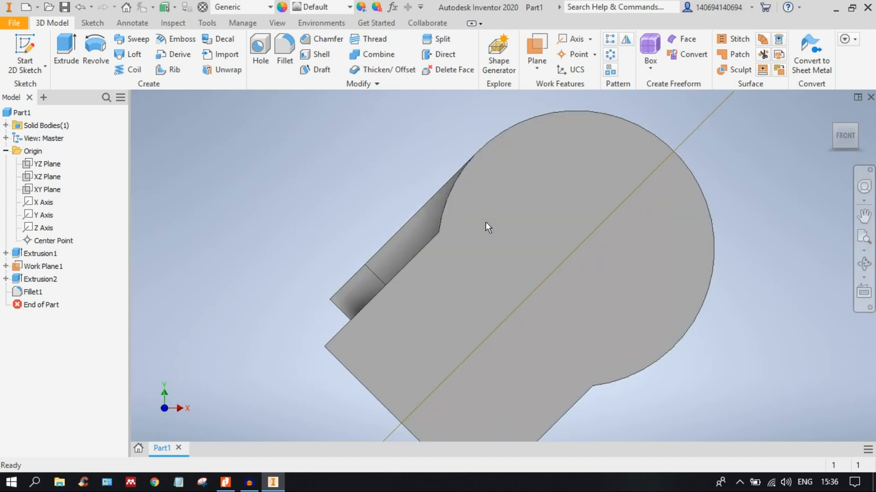
middle_click_drag(490, 255, 666, 234, "shift")
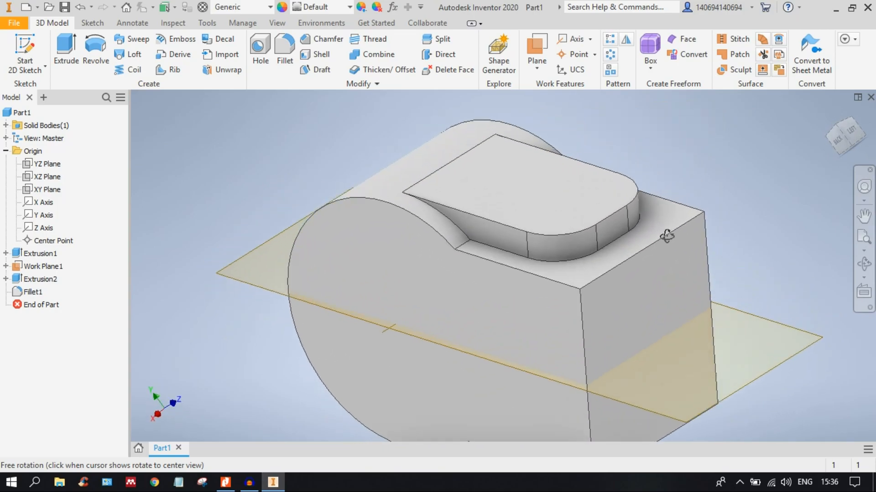
middle_click_drag(592, 280, 648, 242)
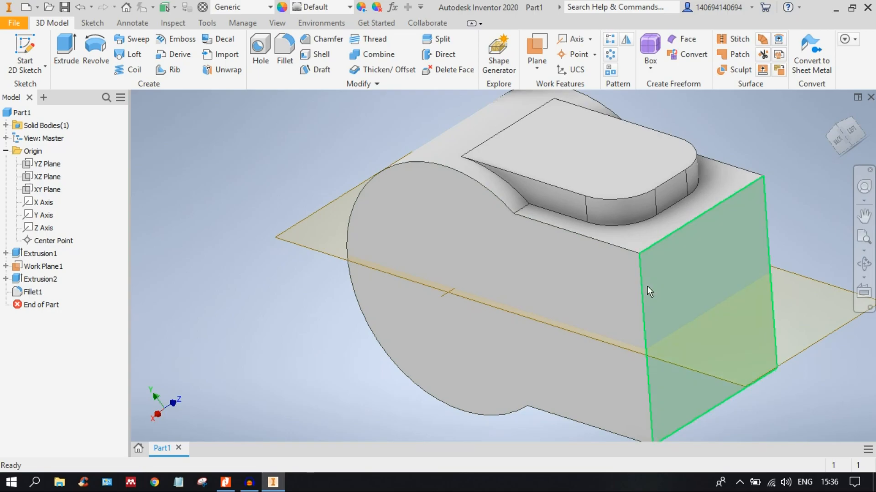
middle_click_drag(647, 286, 697, 280, "shift")
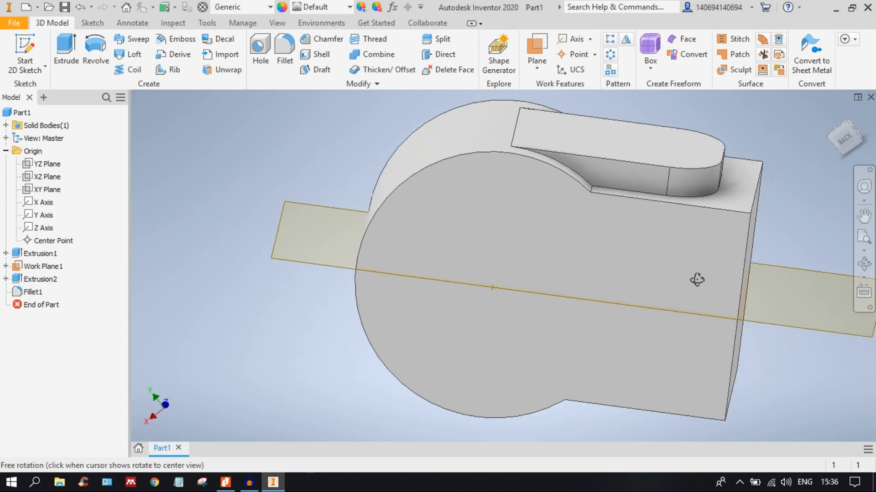
left_click(842, 136)
middle_click_drag(541, 242, 518, 254, "shift")
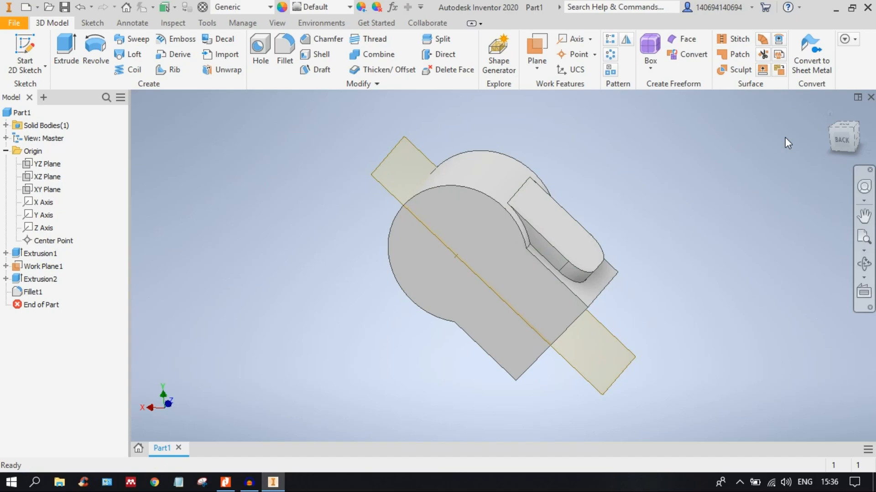
middle_click_drag(625, 196, 607, 232)
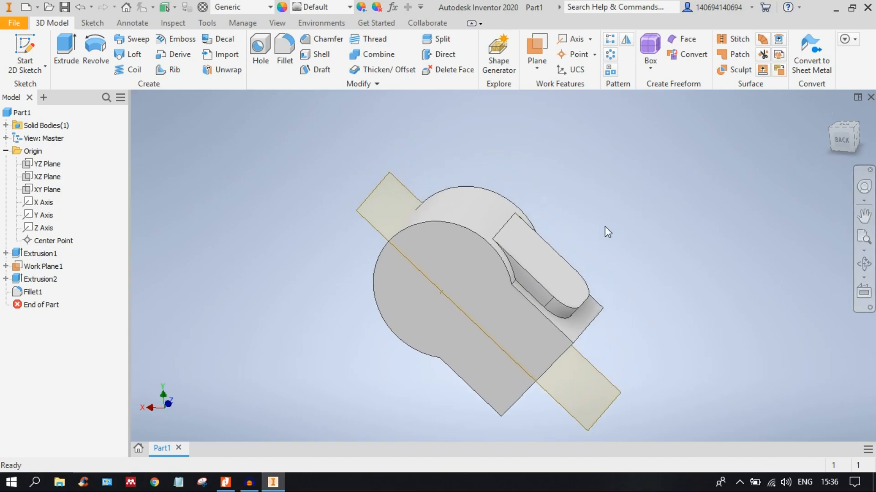
left_click(853, 133)
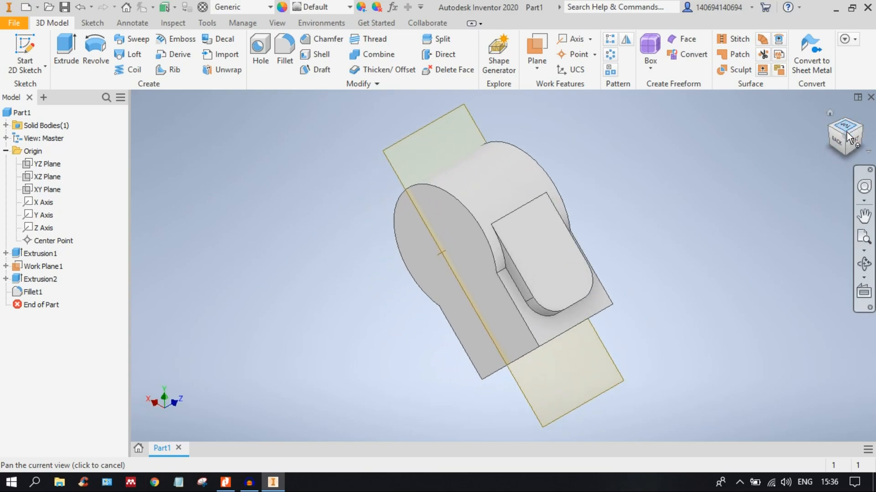
left_click(864, 132)
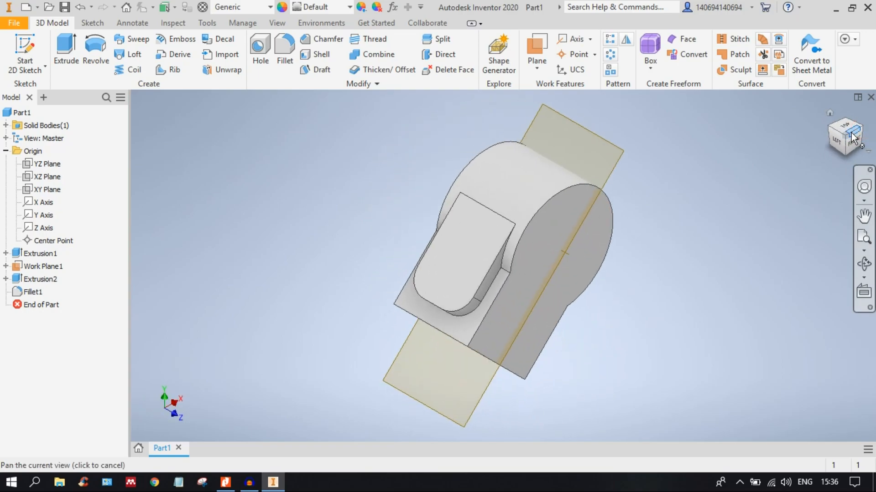
middle_click_drag(680, 204, 692, 228)
scroll(691, 228, "down", 3)
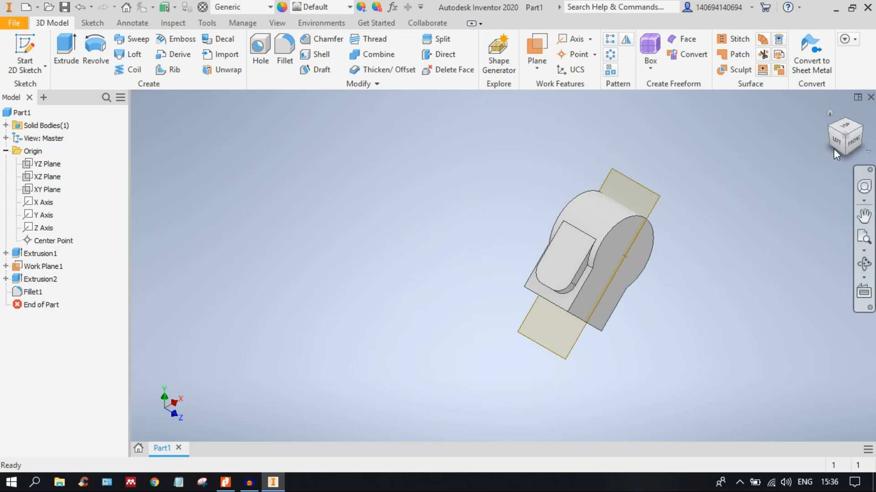
Start a new 2D sketch on the XY plane, seen from the front.
left_click(854, 144)
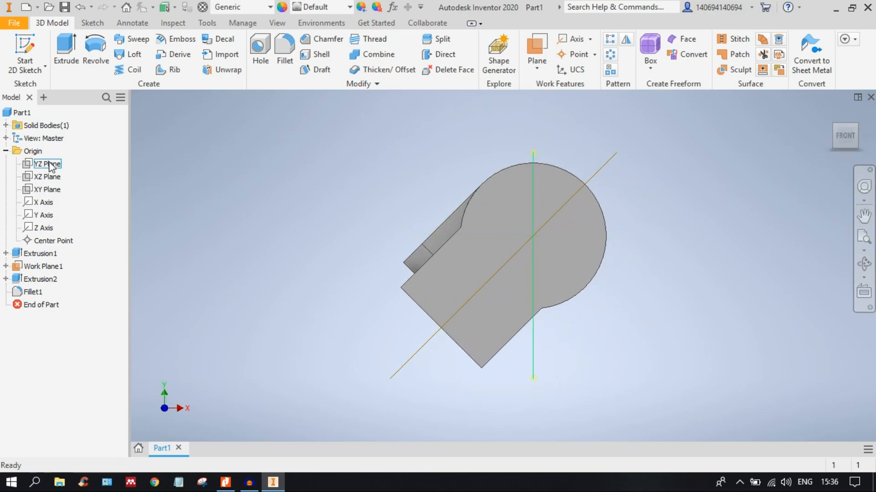
left_click(42, 190)
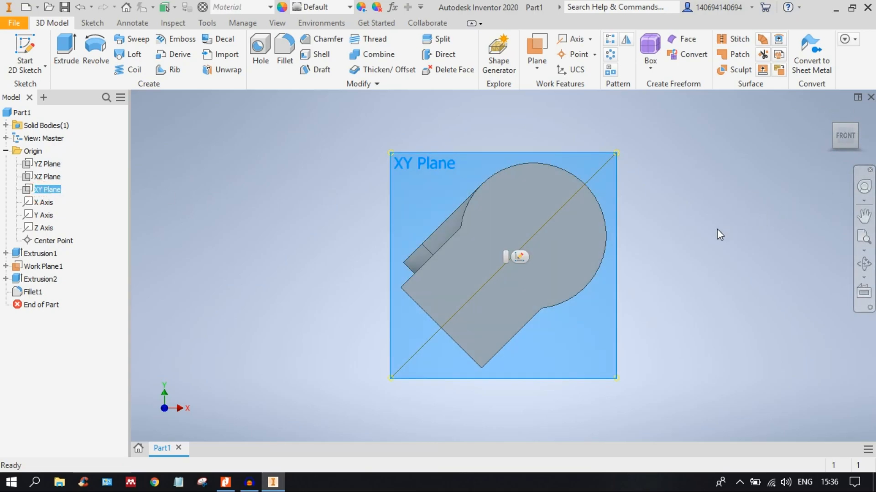
left_click(314, 173)
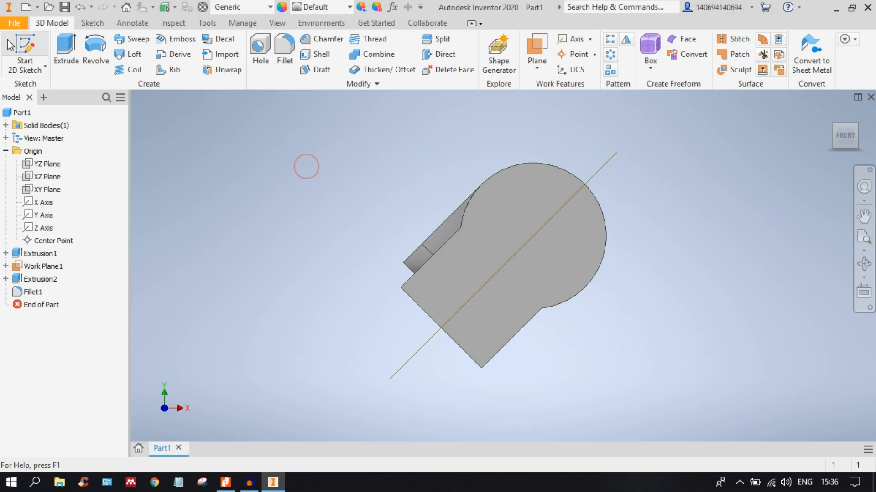
left_click(30, 50)
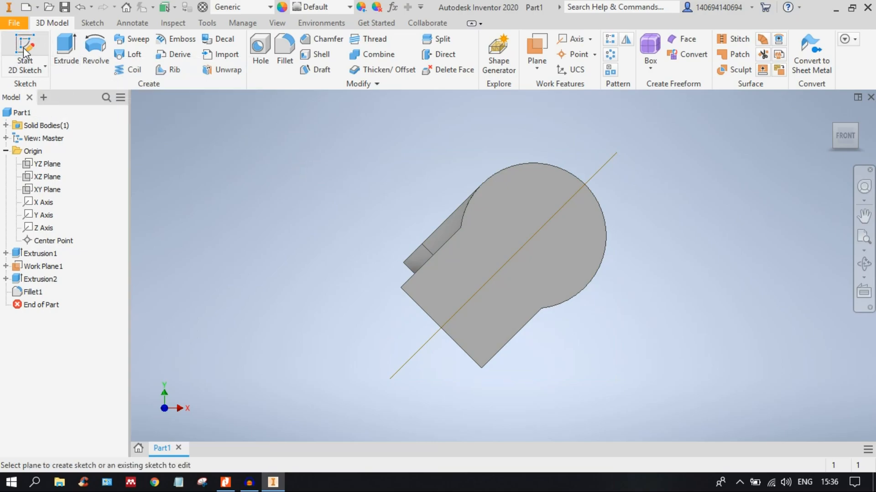
left_click(54, 190)
middle_click_drag(433, 200, 434, 199)
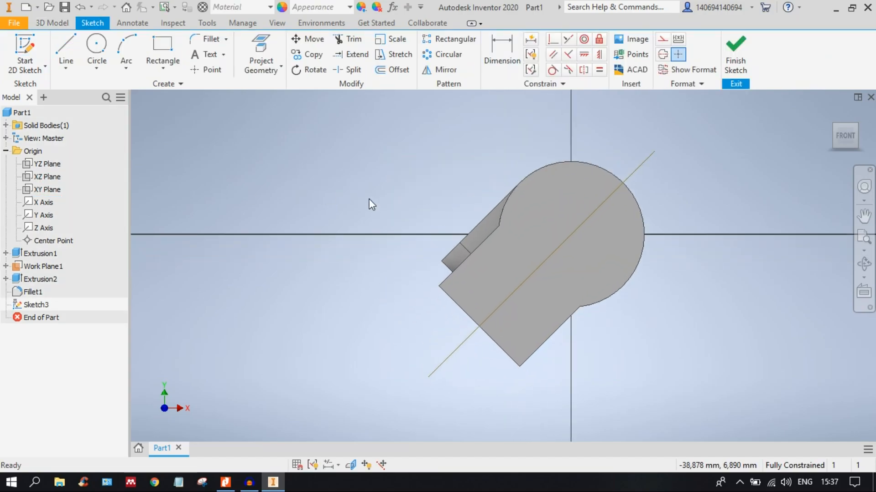
Compare the part's display with and without Slice Graphics at the XY sketch plane.
key("F7")
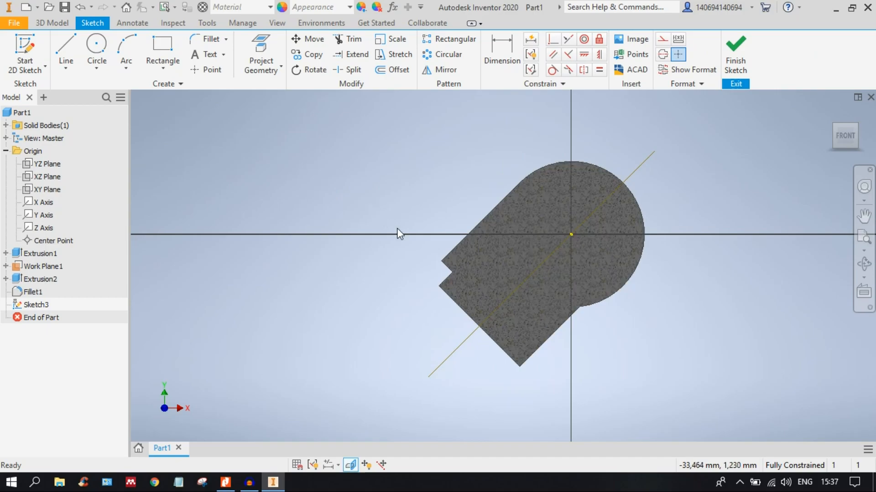
key("F7")
key("F7")
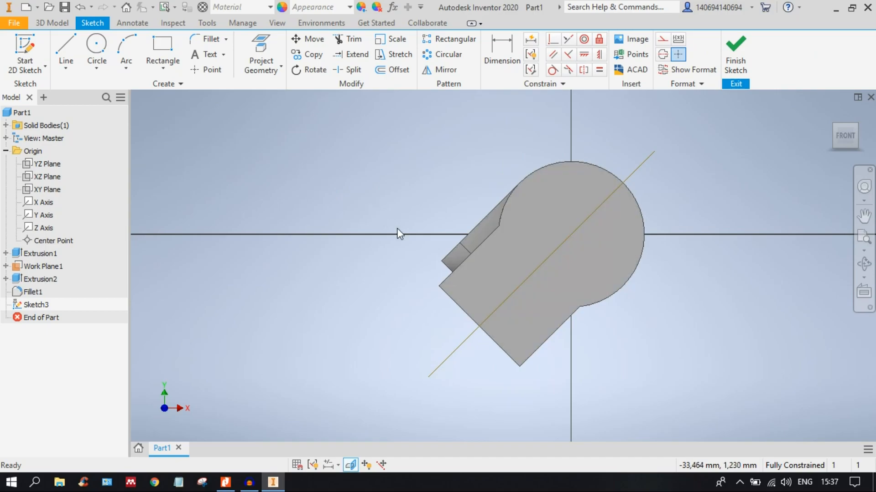
key("F7")
key("F7")
key("F7")
key("F7")
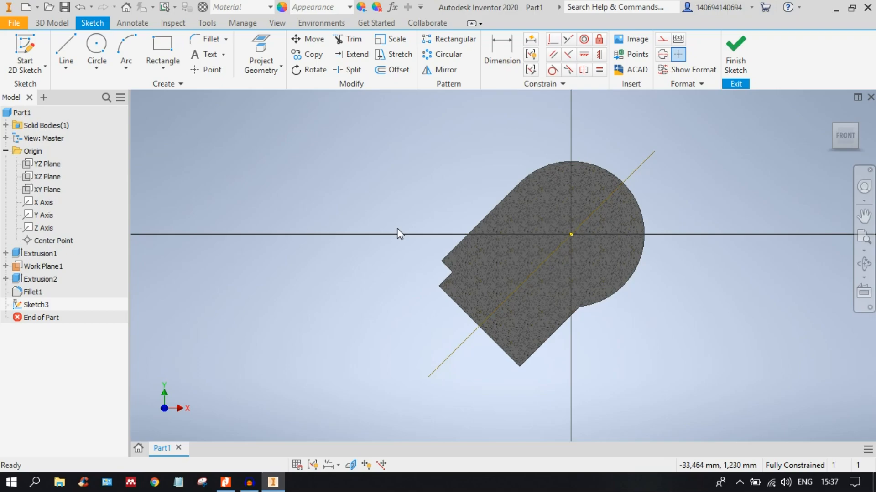
key("F7")
key("F7")
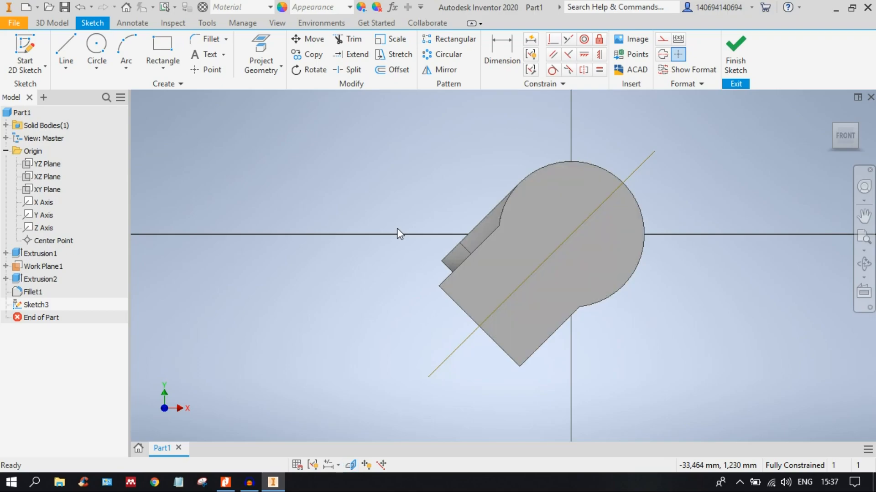
Turn on Slice Graphics so the part is displayed cut at the XY sketch plane.
middle_click_drag(583, 232, 501, 218)
key("F7")
key("F7")
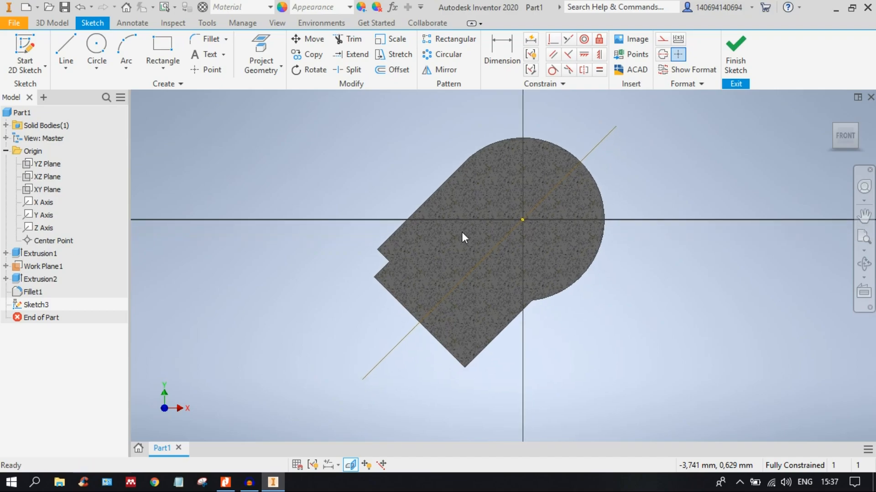
middle_click_drag(410, 237, 453, 248)
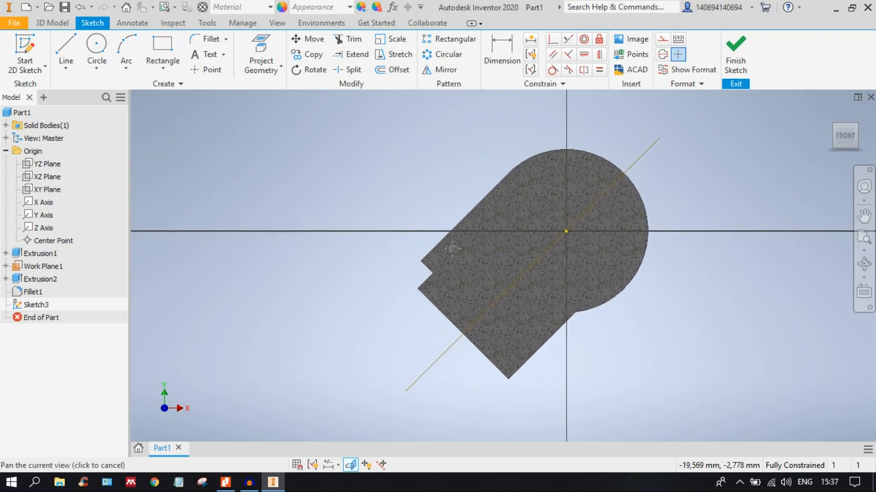
scroll(446, 245, "down", 4)
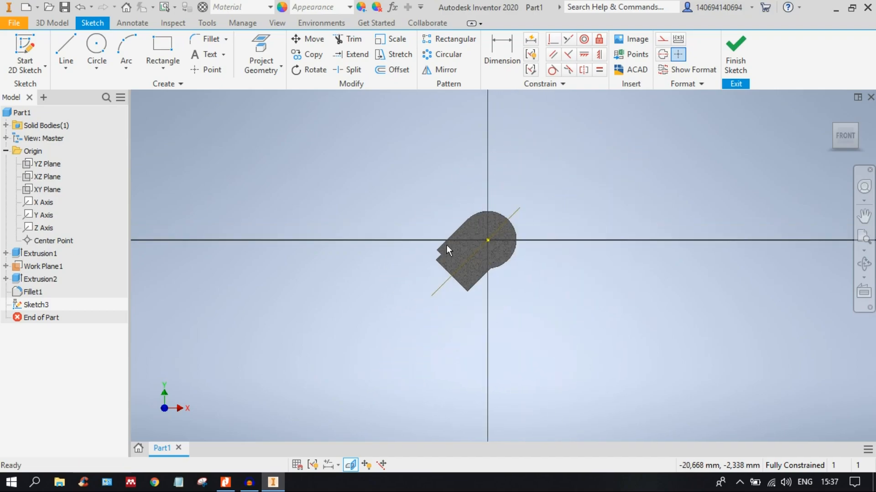
scroll(447, 245, "up", 2)
middle_click_drag(450, 251, 414, 223)
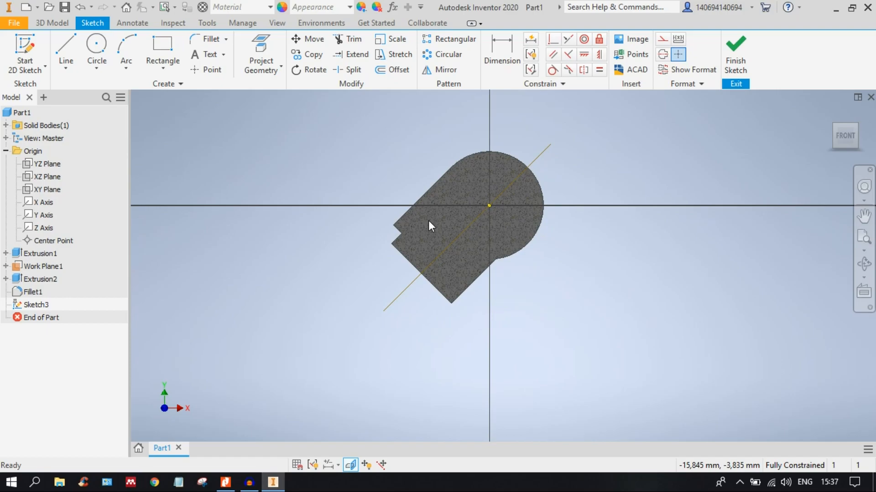
mouse_move(430, 221)
middle_mouse_down()
mouse_move(352, 220)
mouse_move(353, 212)
middle_mouse_up()
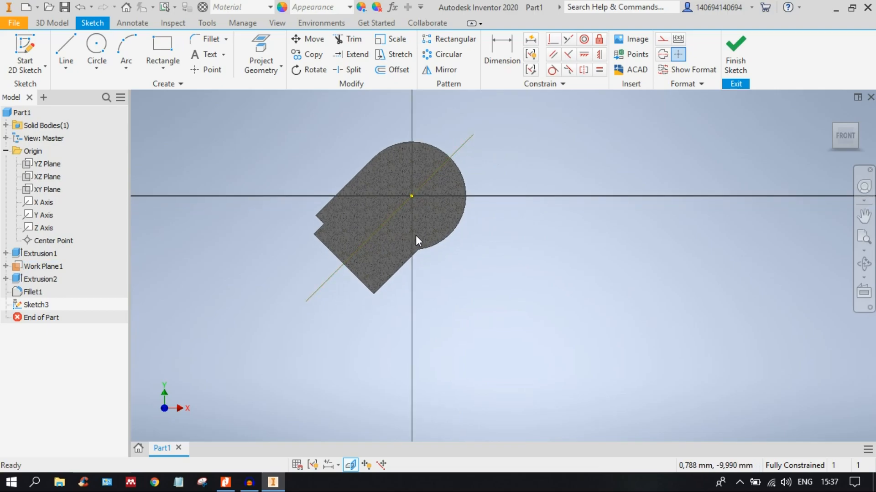
middle_click_drag(420, 264, 414, 222)
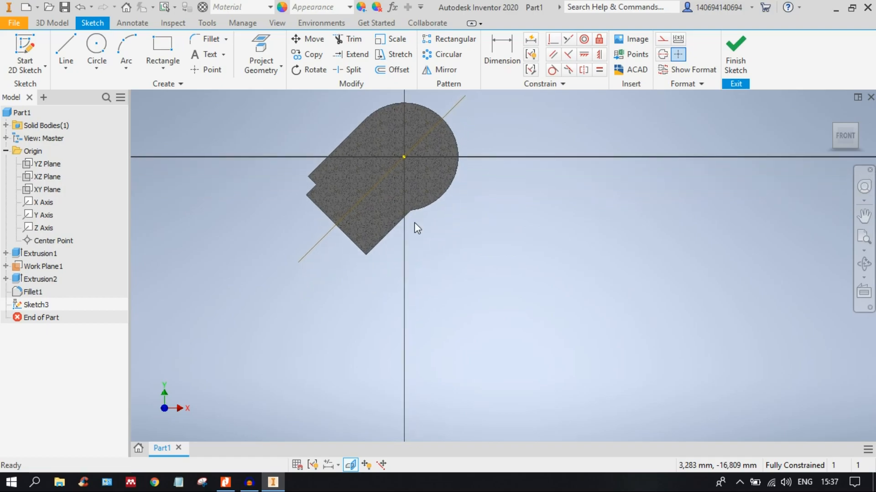
left_click(66, 48)
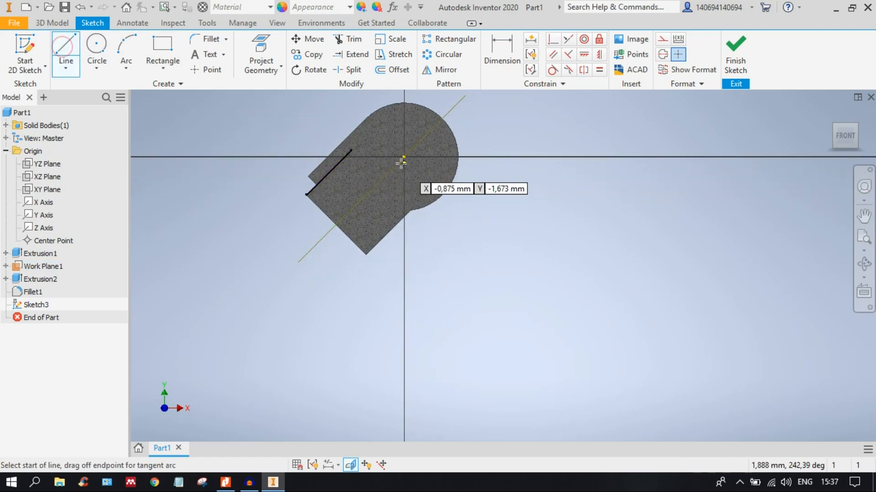
scroll(404, 165, "down", 5)
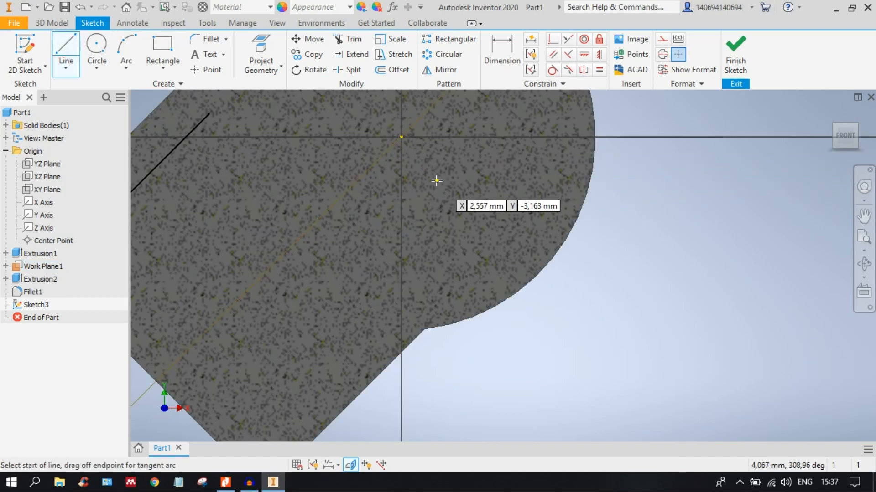
scroll(431, 183, "up", 2)
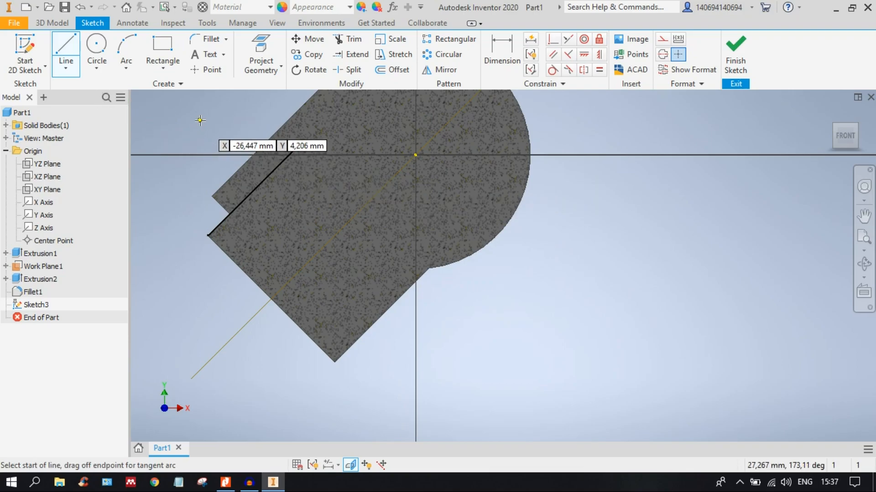
key("ctrl+z")
Sketch a line about 47 mm long from the origin, running diagonally down to the right past the part's round end.
left_click(66, 48)
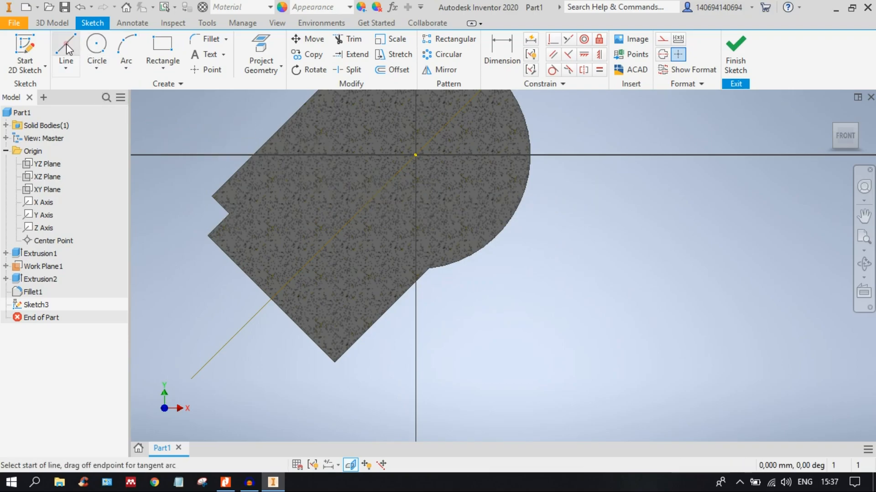
left_click(416, 155)
middle_click_drag(611, 357, 516, 256)
scroll(575, 300, "up", 6)
scroll(576, 301, "down", 6)
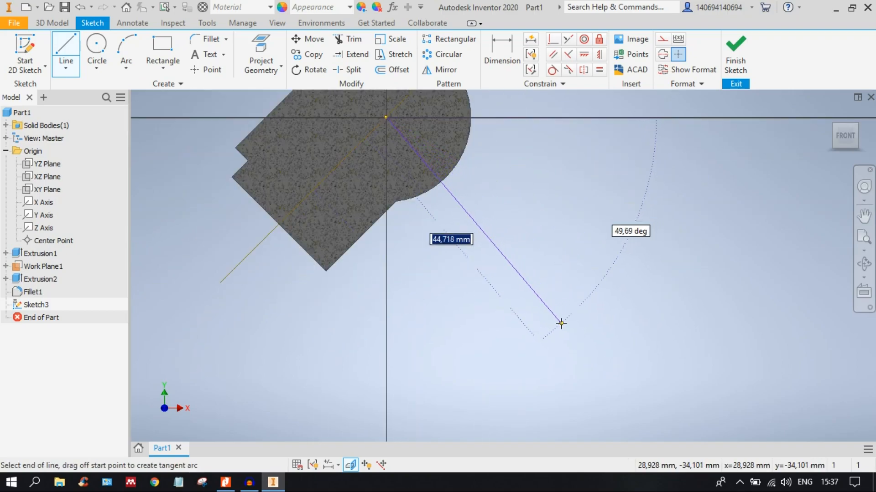
left_click(584, 316)
key("Escape")
key("Escape")
Sketch a horizontal line about 5 mm long from the origin to the right and make it a construction line.
scroll(475, 205, "down", 6)
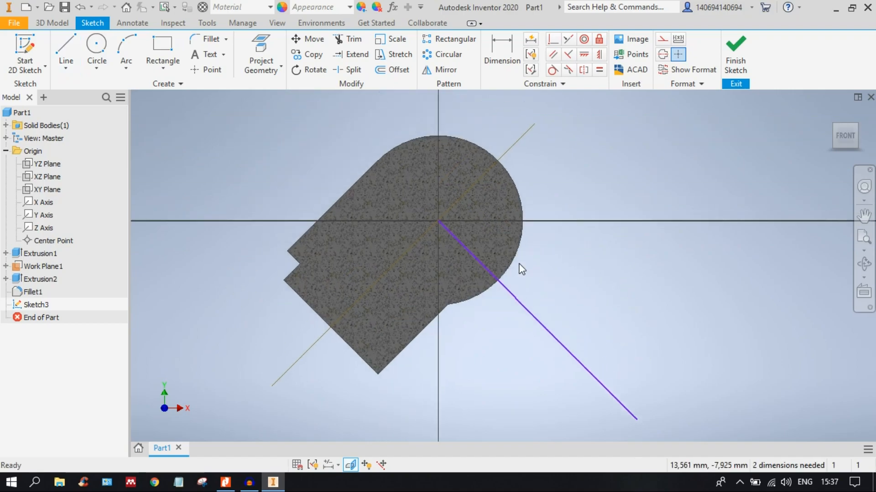
key("l")
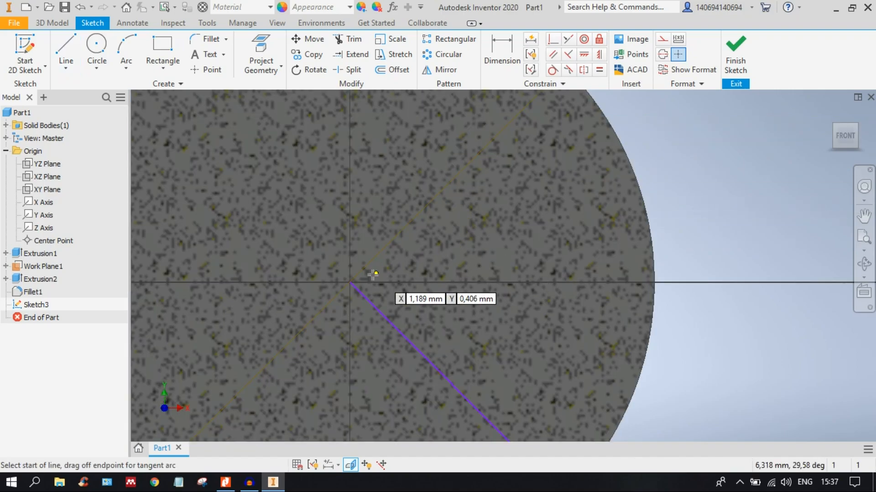
left_click(349, 281)
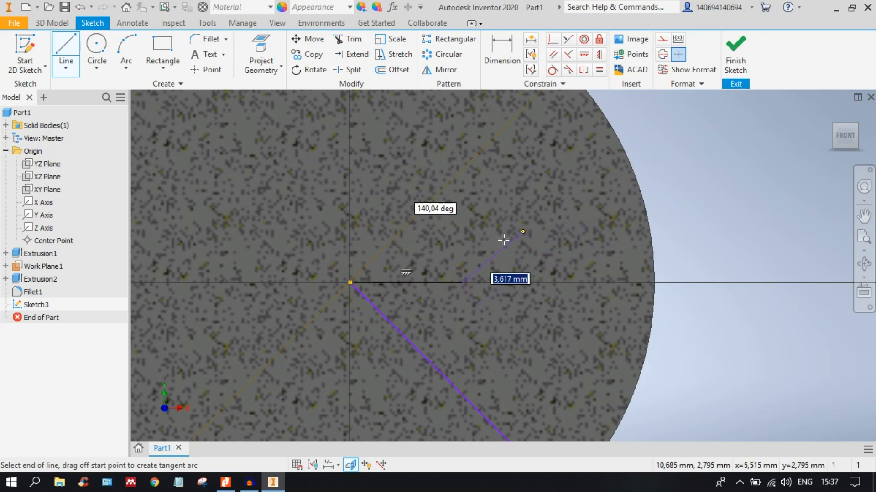
key("Escape")
left_click(426, 281)
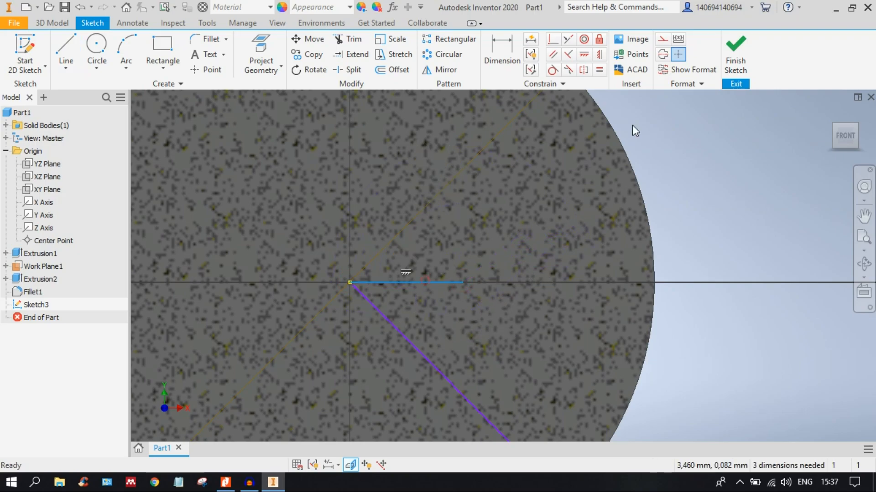
left_click(663, 46)
Dimension the angle between the diagonal line and the short horizontal construction line as 45 degrees.
middle_click_drag(576, 255, 626, 203)
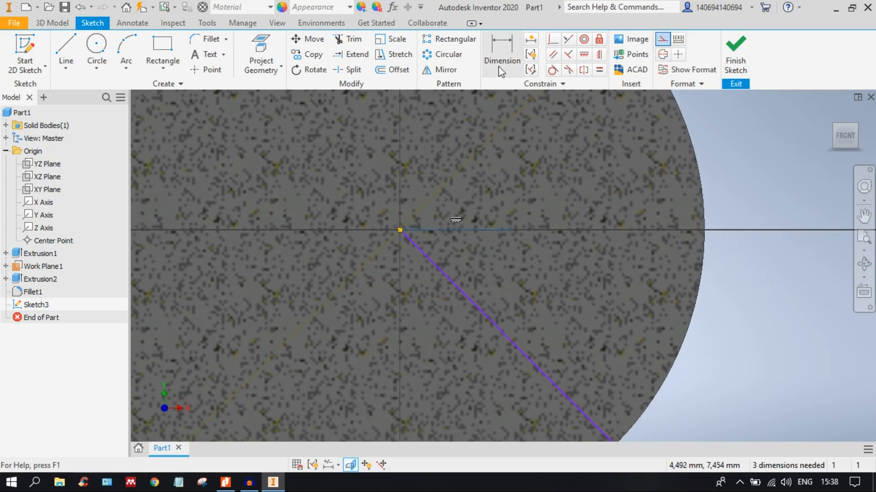
left_click(500, 54)
left_click(440, 264)
left_click(465, 231)
left_click(479, 264)
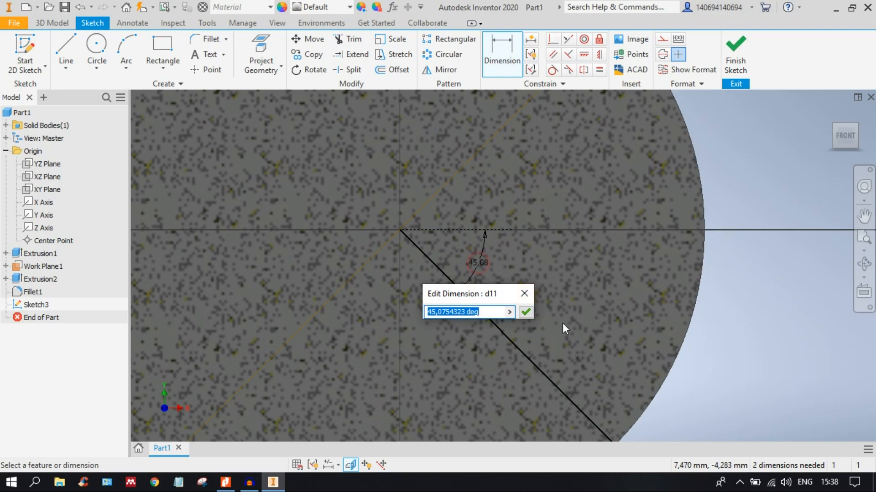
type("45")
key("Return")
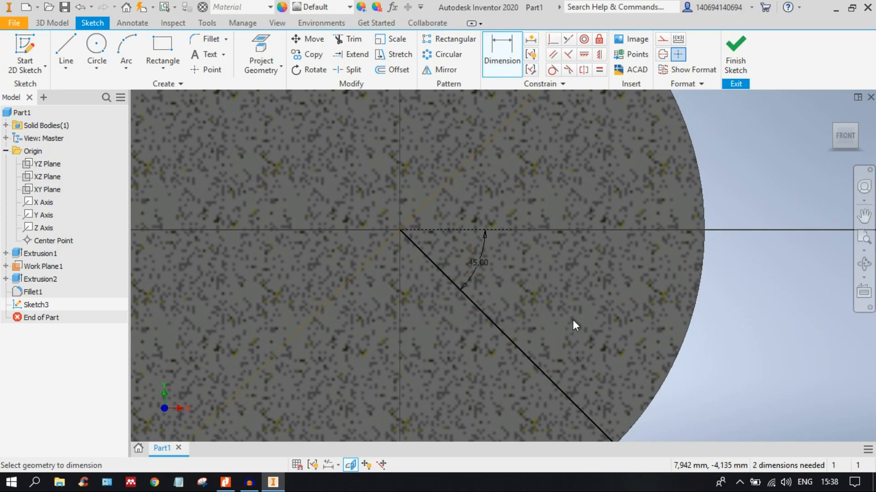
Convert the long diagonal line from the origin into a construction line.
scroll(574, 321, "up", 3)
middle_click_drag(578, 330, 580, 252)
scroll(581, 252, "up", 5)
middle_click_drag(605, 281, 548, 213)
scroll(570, 231, "down", 3)
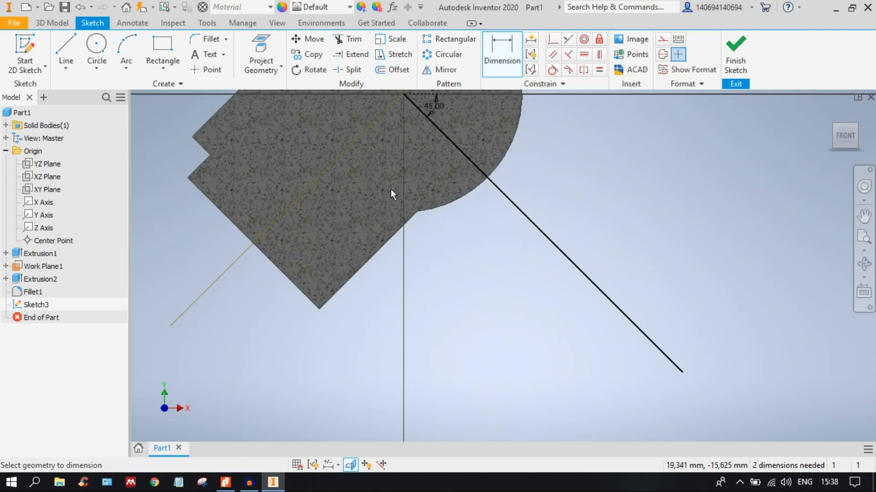
key("Escape")
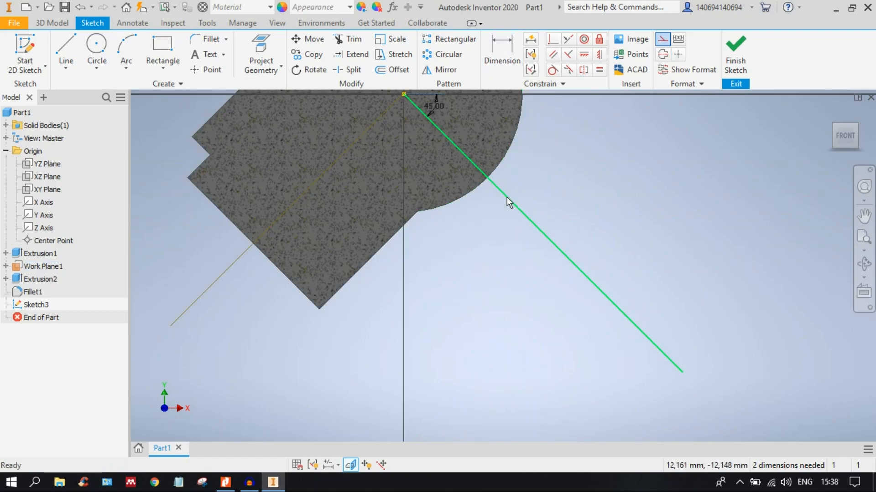
left_click(507, 198)
left_click(661, 41)
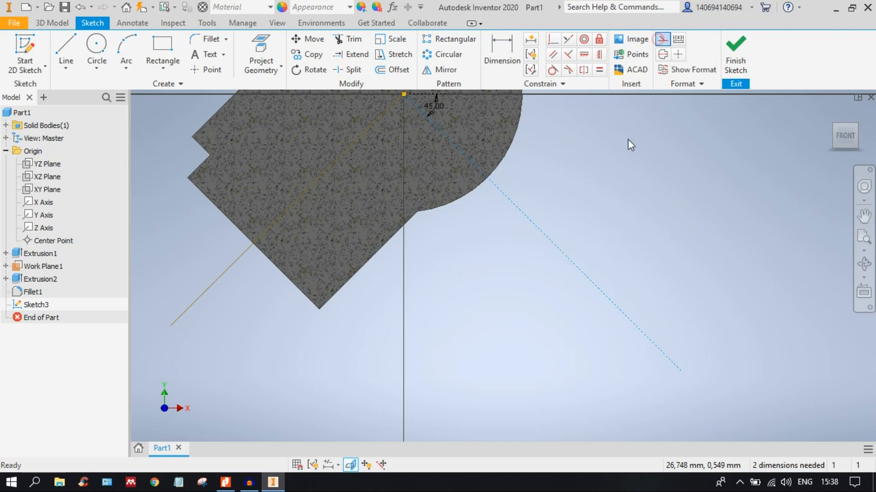
Sketch a circle about 20 mm in diameter centred on the outer end of the diagonal construction line.
middle_click_drag(630, 218, 548, 181)
left_click(97, 45)
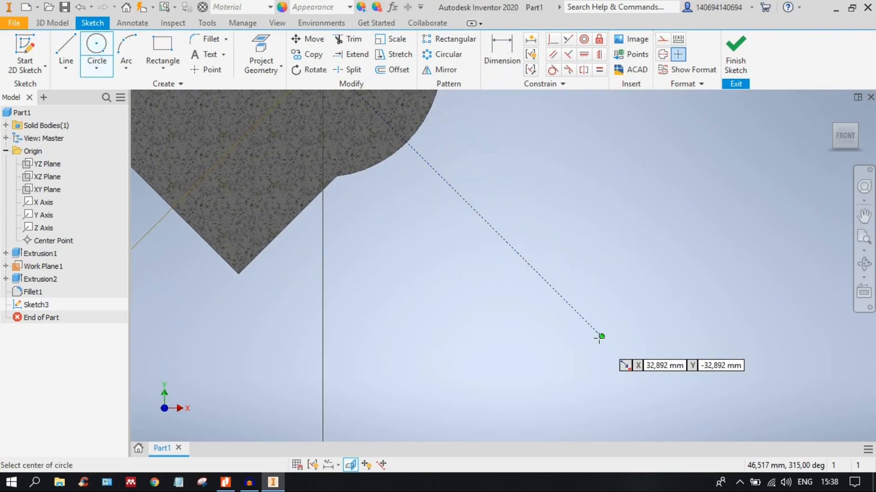
left_click(600, 337)
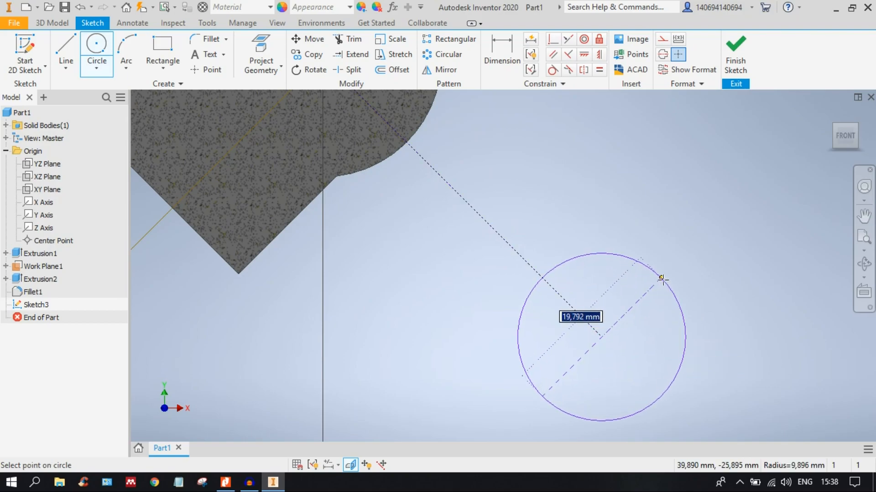
left_click(662, 280)
middle_click_drag(585, 268, 579, 203)
key("Escape")
Dimension the new circle with a diameter of 18 mm.
scroll(638, 228, "down", 2)
middle_click_drag(638, 228, 581, 237)
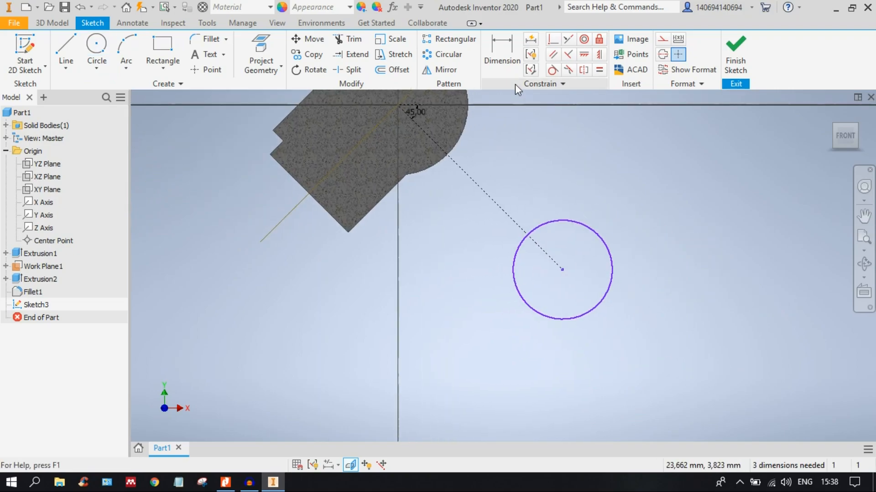
left_click(502, 55)
left_click(578, 227)
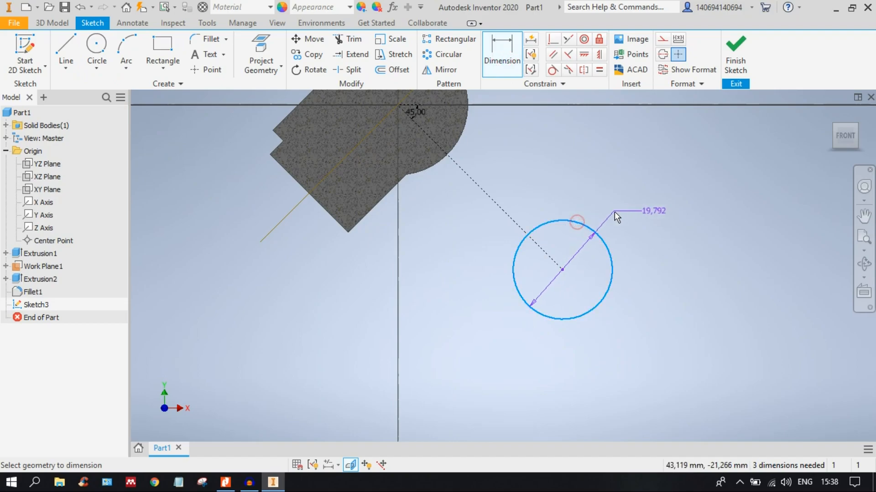
left_click(615, 211)
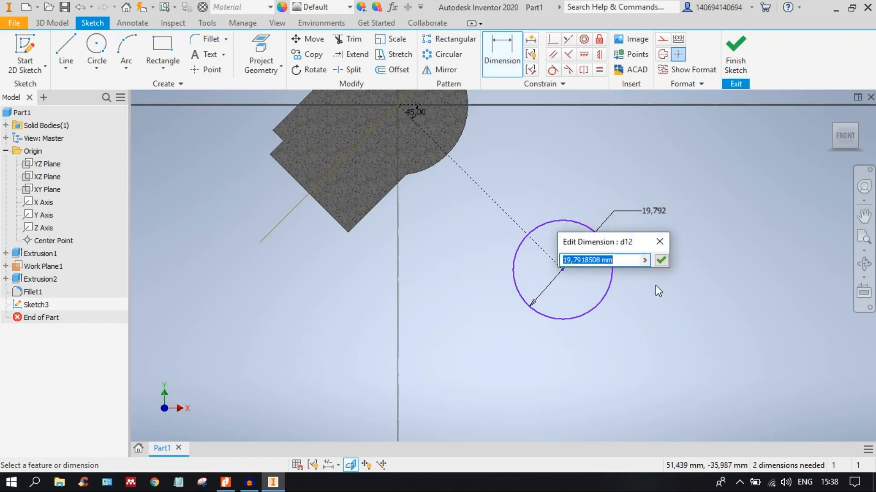
type("18")
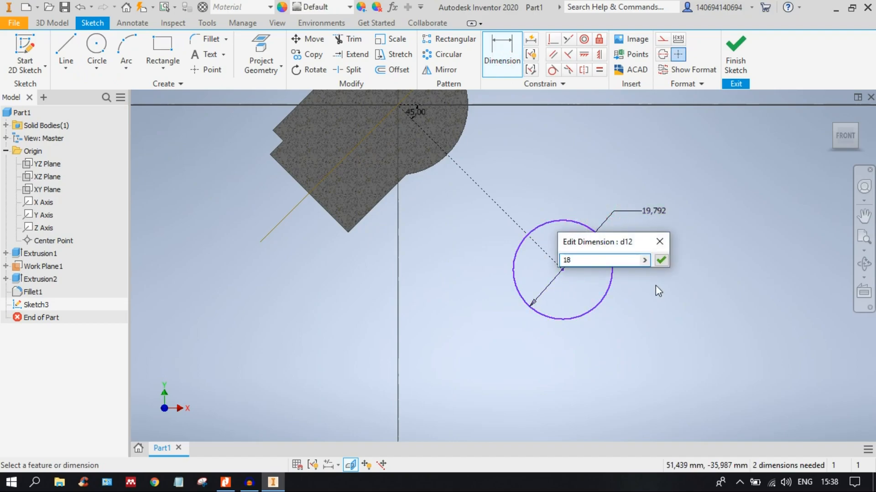
key("Return")
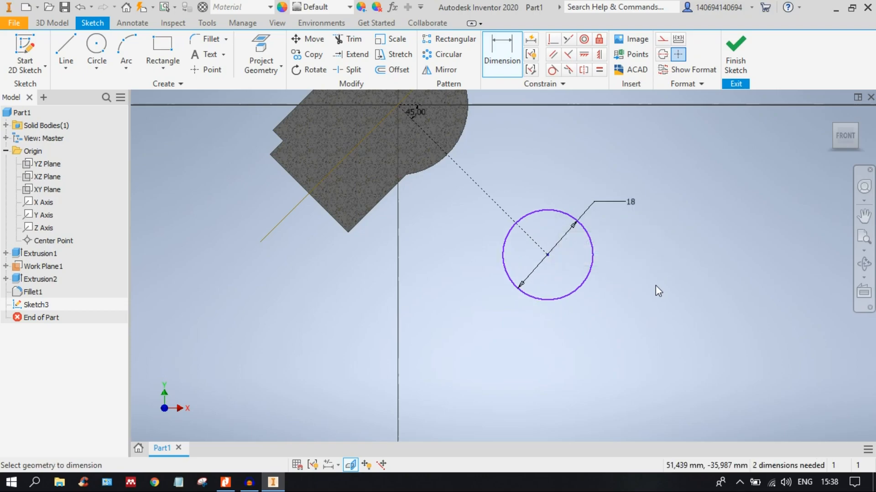
Add an aligned dimension of 35 mm to the diagonal construction line between the origin and the circle's centre.
middle_click_drag(583, 239, 649, 297)
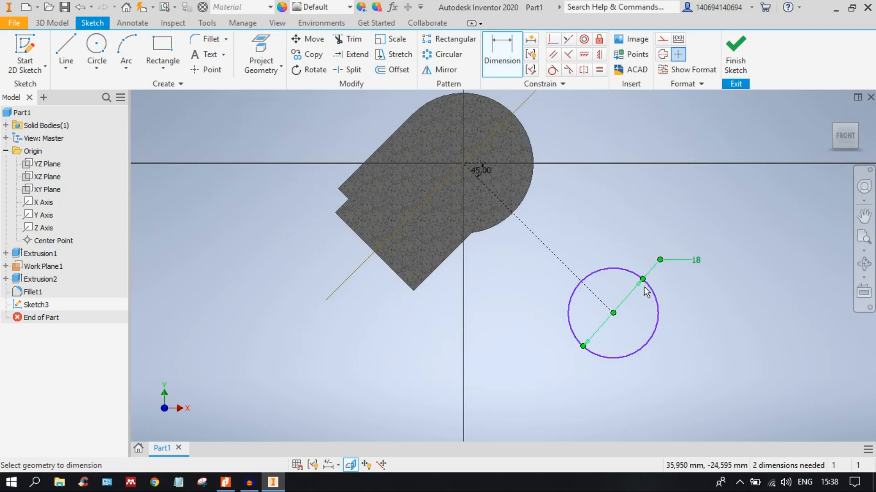
scroll(542, 206, "down", 3)
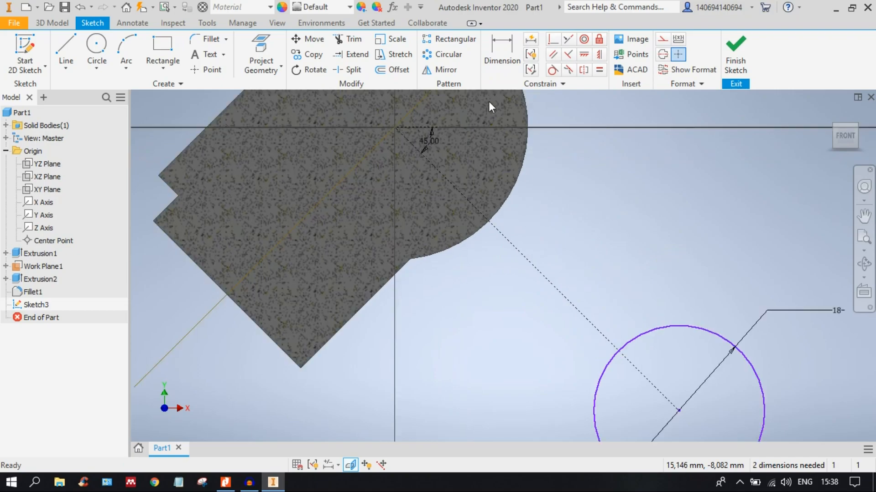
left_click(502, 62)
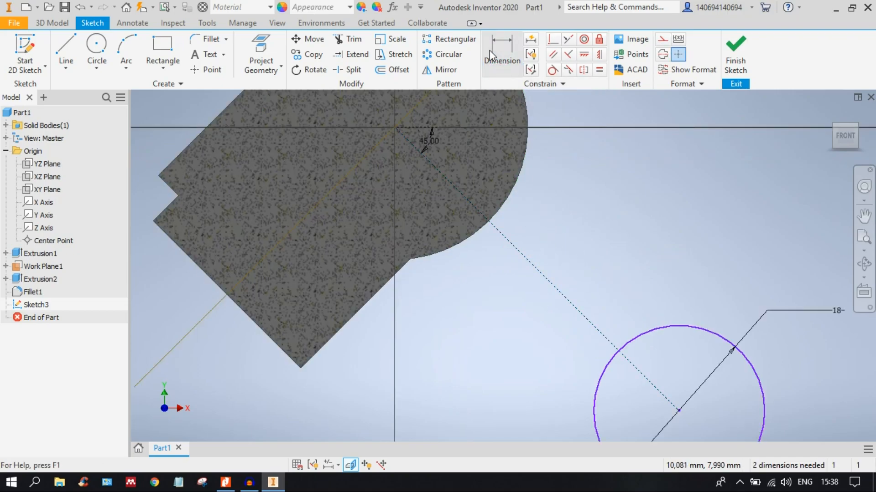
left_click(516, 247)
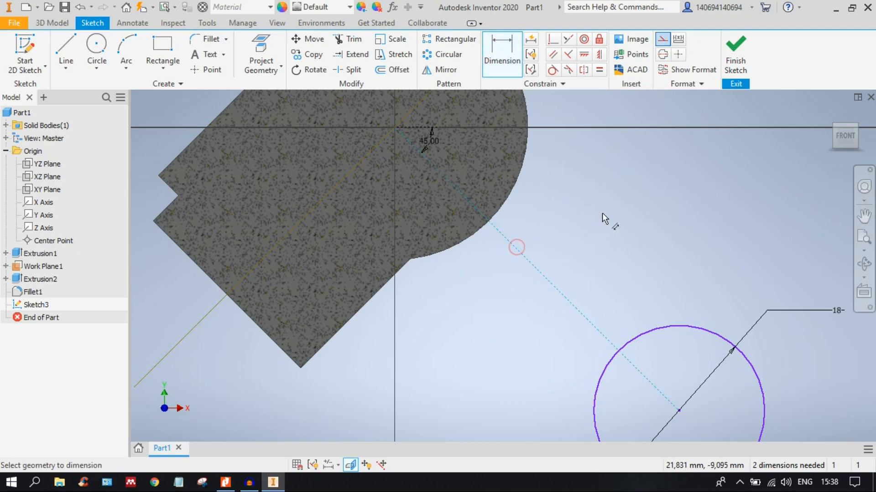
scroll(605, 250, "up", 3)
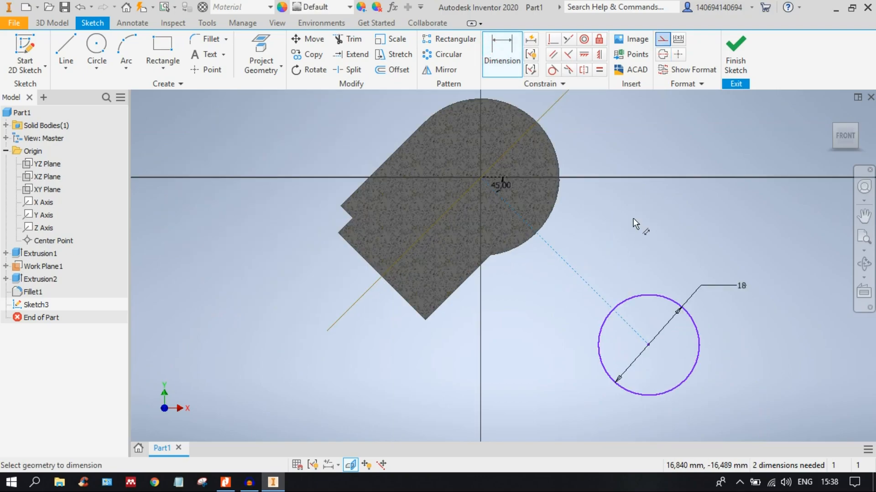
right_click(666, 220)
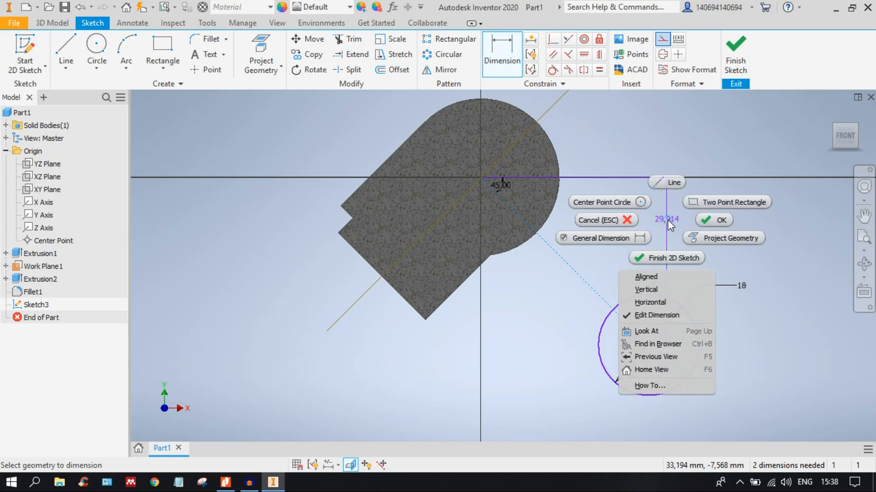
left_click(661, 276)
left_click(616, 221)
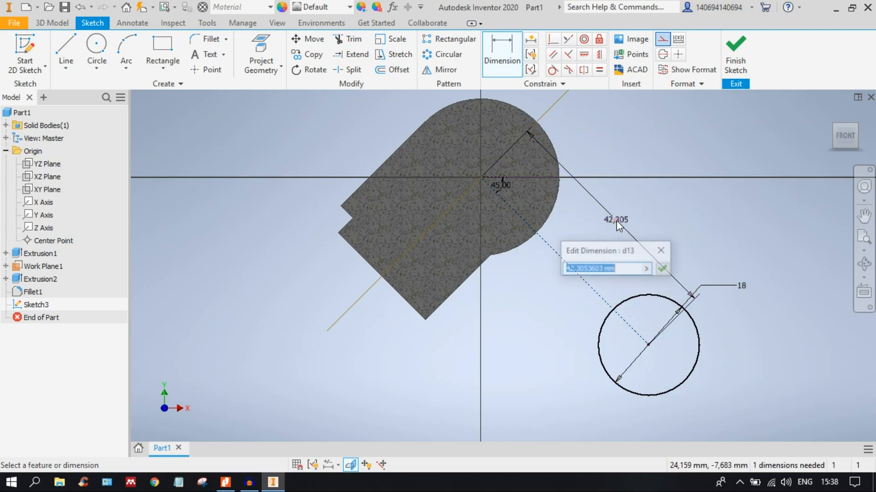
type("35")
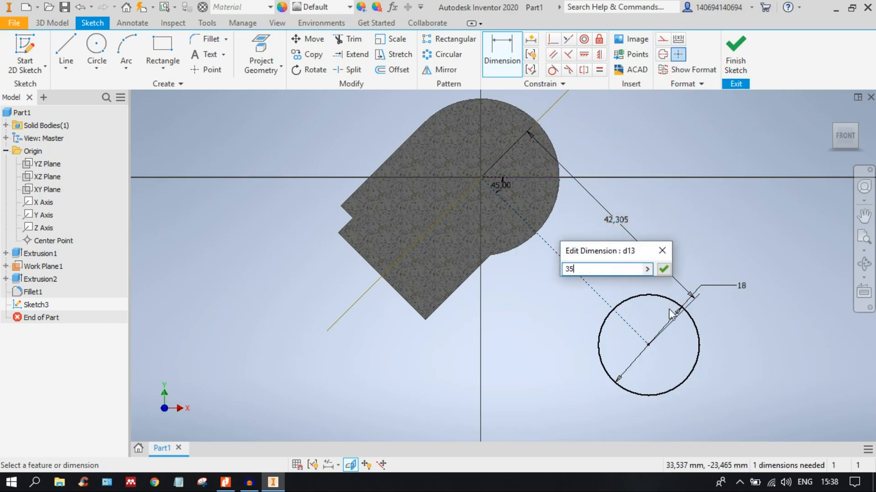
key("Return")
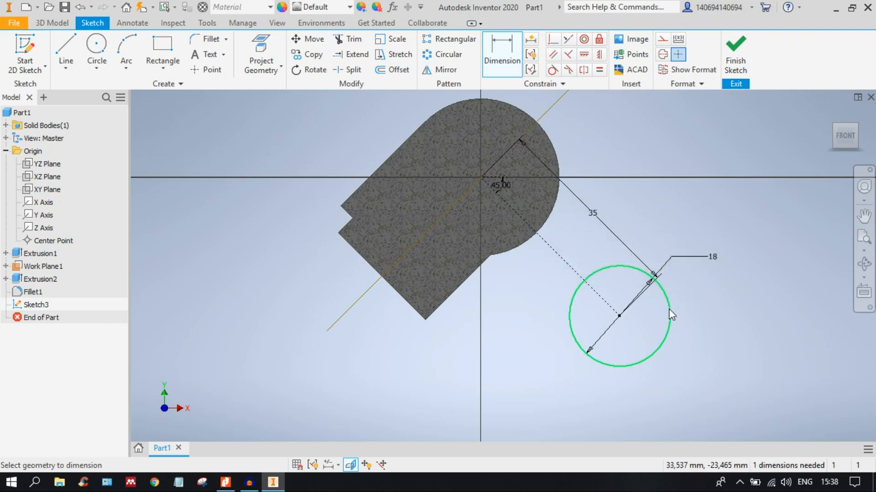
Finish the sketch containing the dimensioned 18 mm circle.
scroll(665, 272, "up", 3)
middle_click_drag(665, 272, 664, 235)
left_click(736, 60)
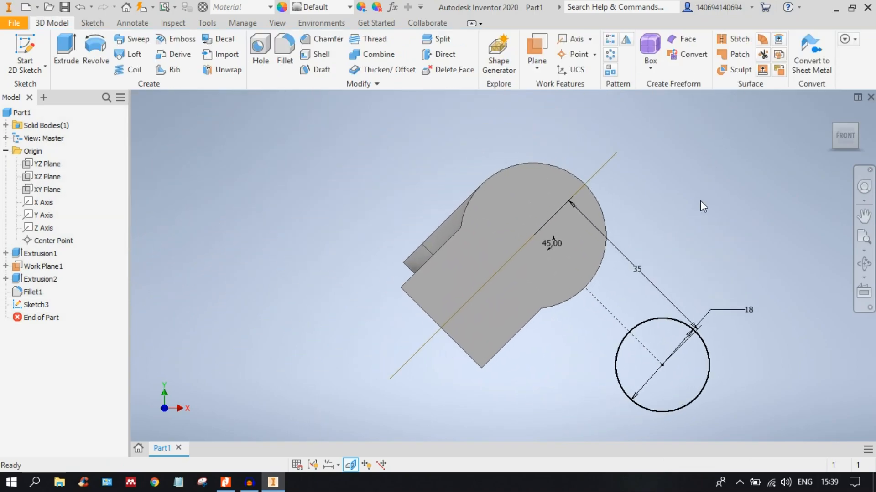
Extrude the 18 mm circle symmetrically about its sketch plane by 14 mm, using the Join option.
middle_click_drag(671, 251, 606, 198)
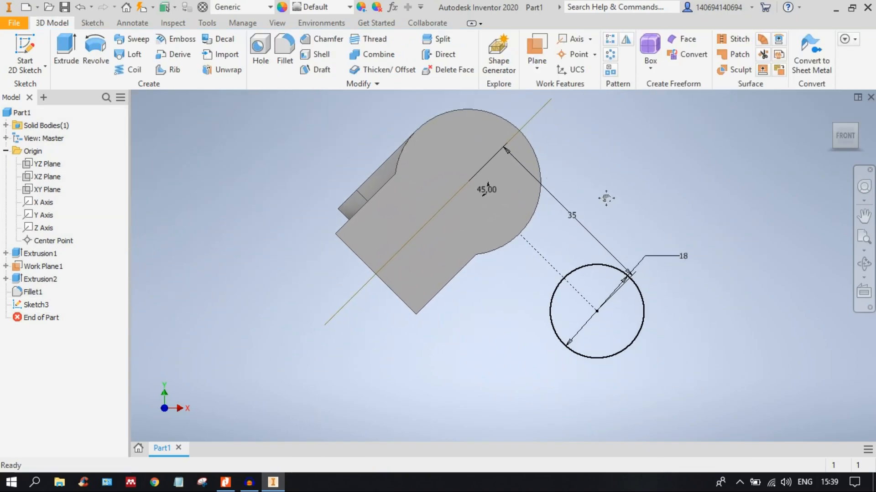
left_click(67, 49)
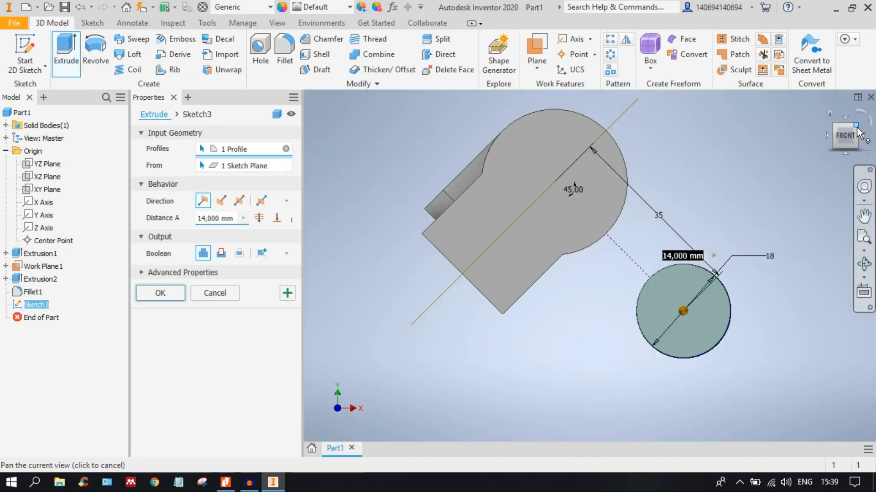
left_click(854, 130)
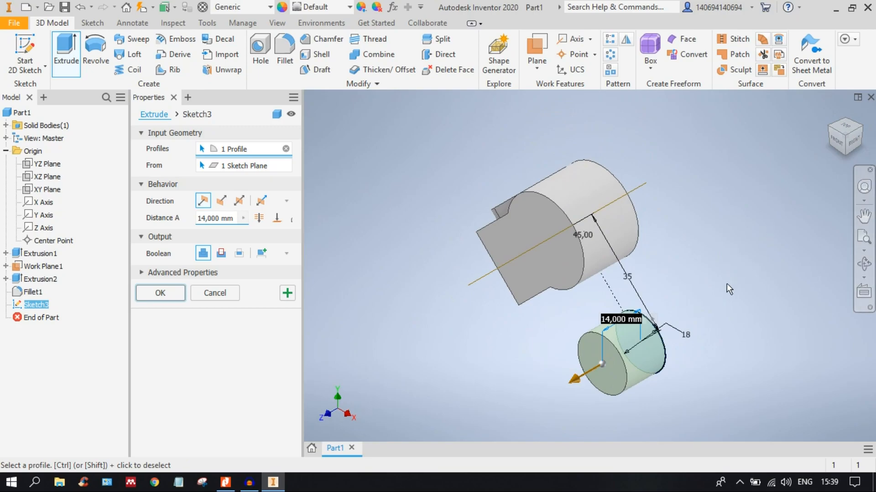
middle_click_drag(786, 237, 730, 183)
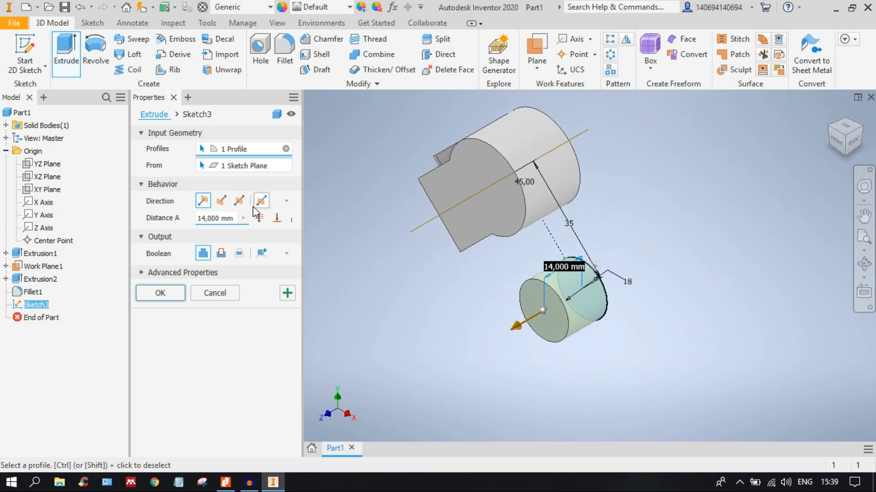
left_click(240, 201)
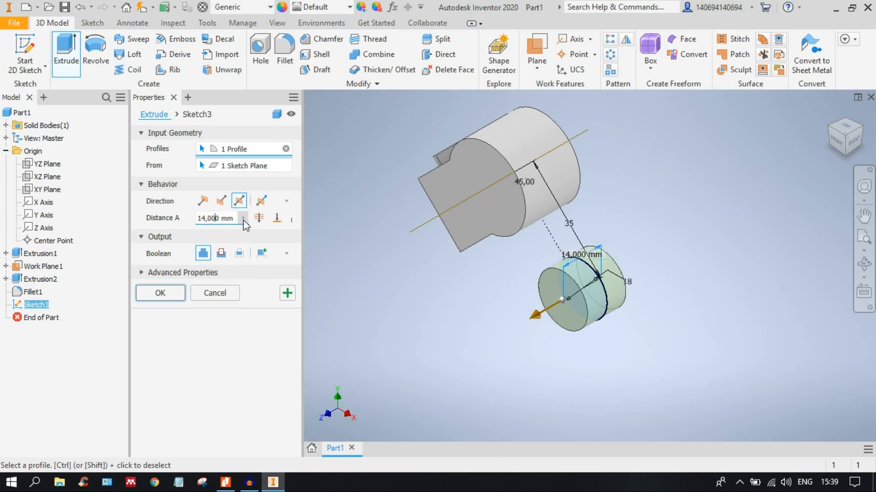
left_click(211, 219)
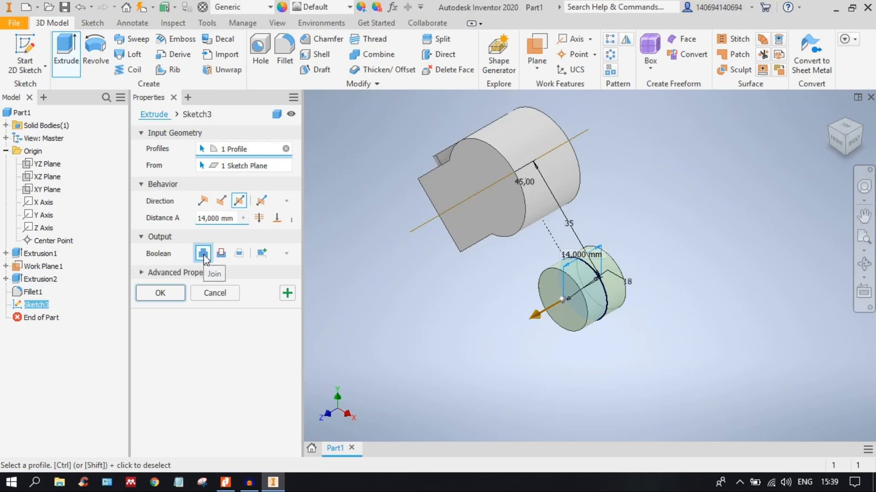
left_click(161, 293)
Create a work axis through the centre of the extruded 18 mm cylinder, using the Through Revolved Face or Feature option.
middle_click_drag(552, 266, 758, 265)
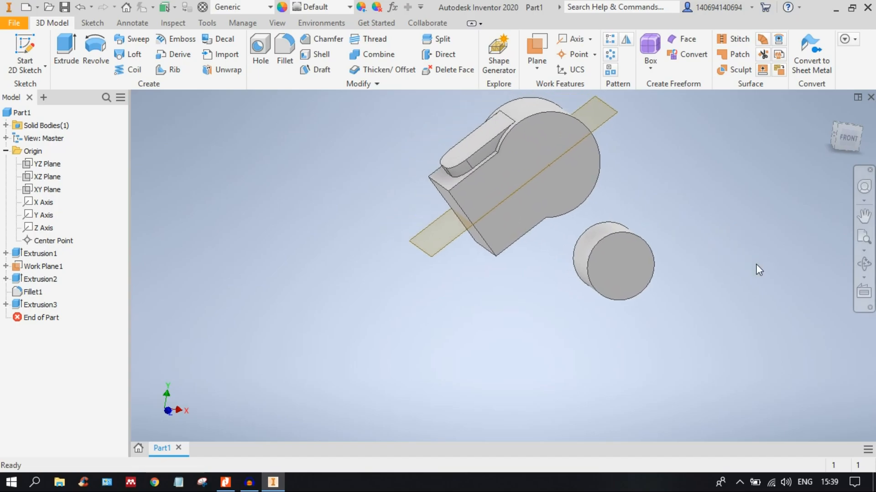
middle_click_drag(703, 261, 649, 250, "shift")
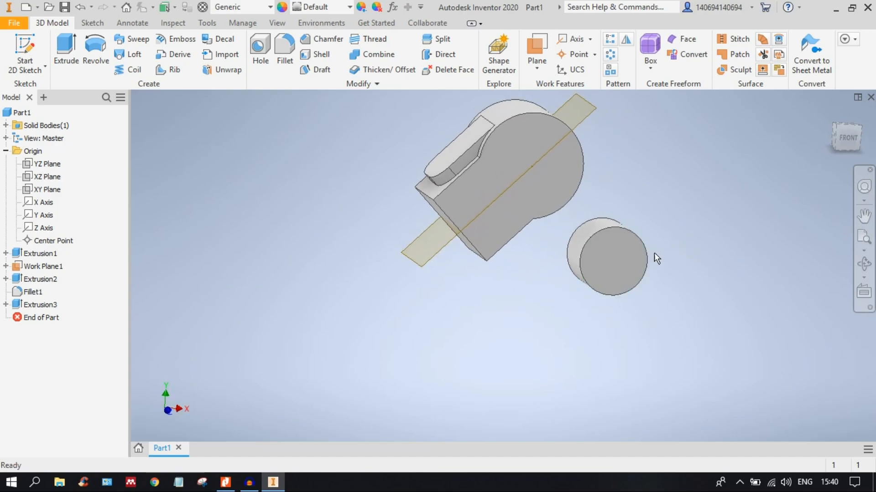
scroll(635, 233, "down", 4)
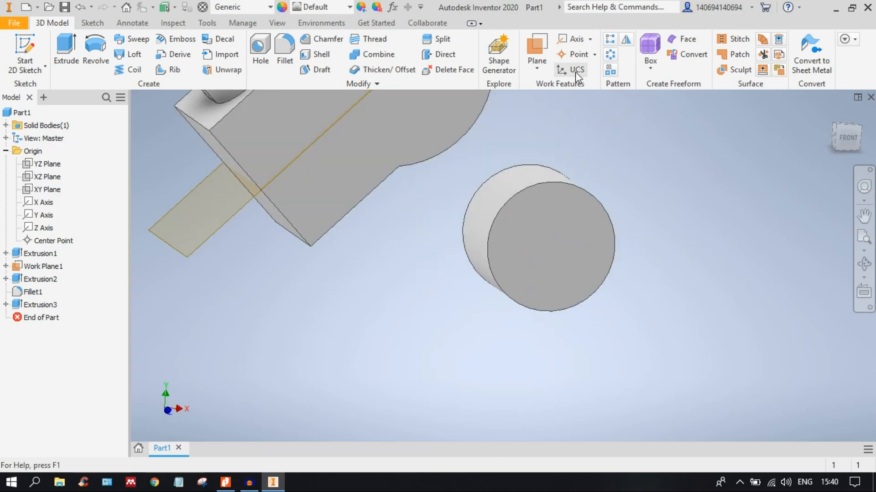
left_click(589, 41)
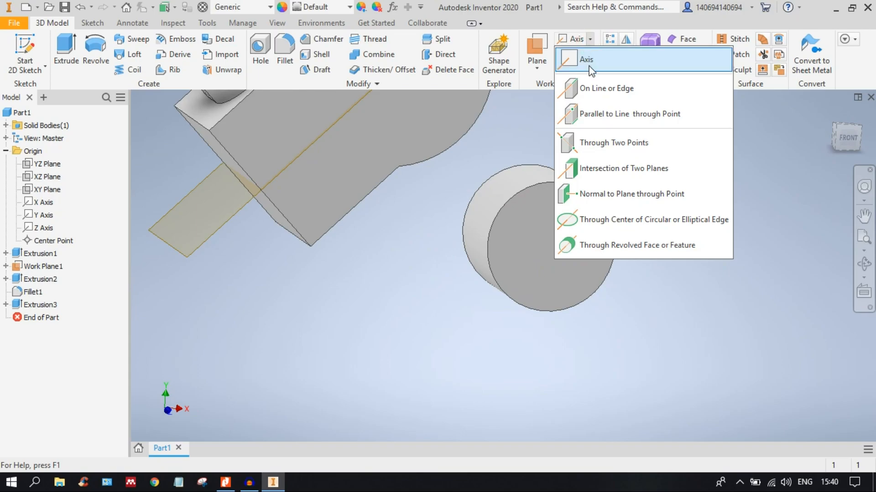
left_click(632, 245)
left_click(582, 190)
scroll(631, 203, "up", 2)
middle_click_drag(631, 203, 560, 196, "shift")
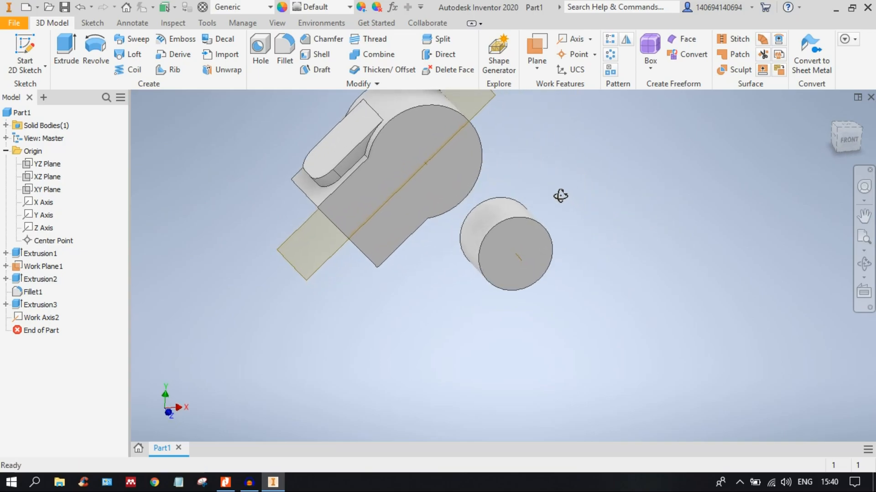
Define a work plane passing through the cylinder's axis, with the main body's existing diagonal work plane as the angle reference.
left_click(535, 64)
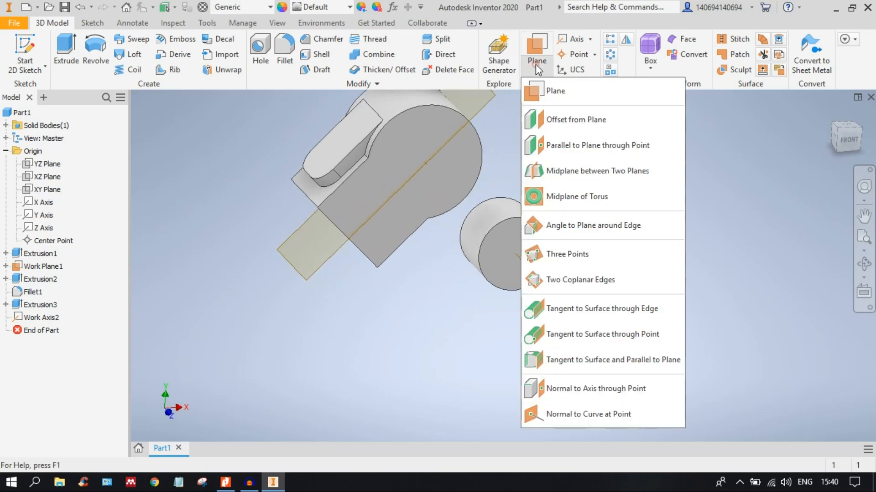
left_click(580, 99)
scroll(527, 264, "up", 3)
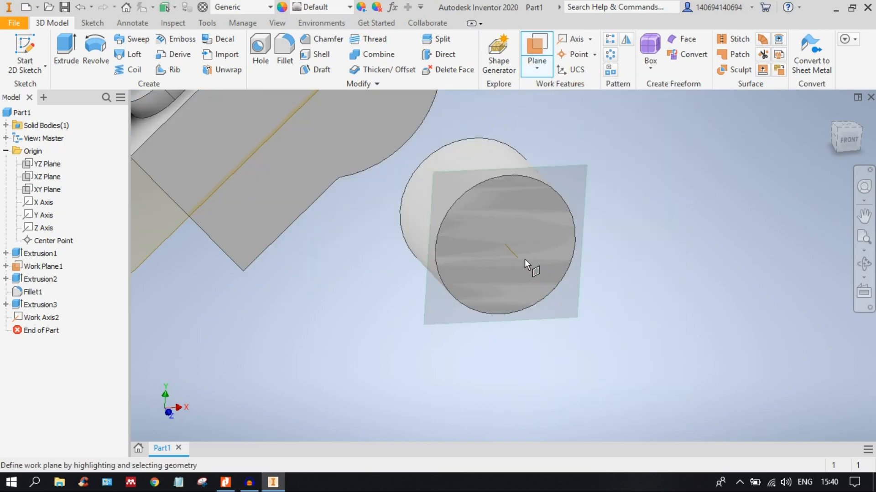
left_click(510, 253)
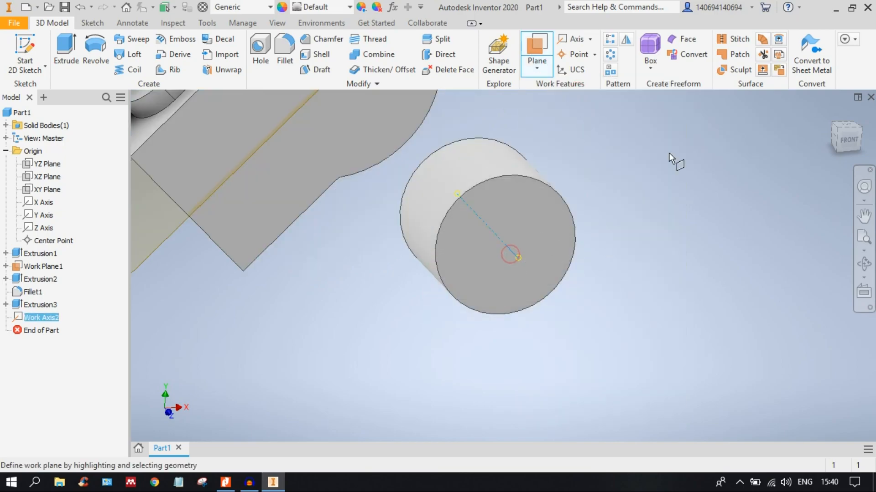
scroll(657, 146, "down", 3)
middle_click_drag(644, 139, 637, 239)
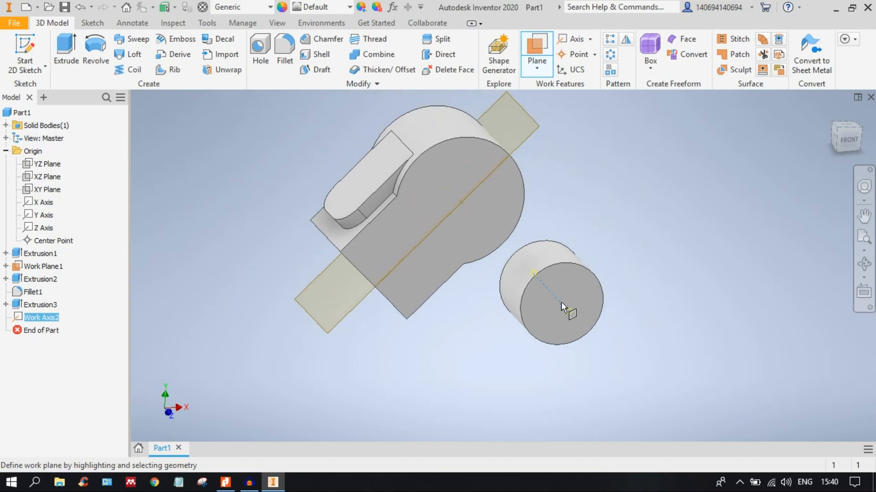
left_click(537, 132)
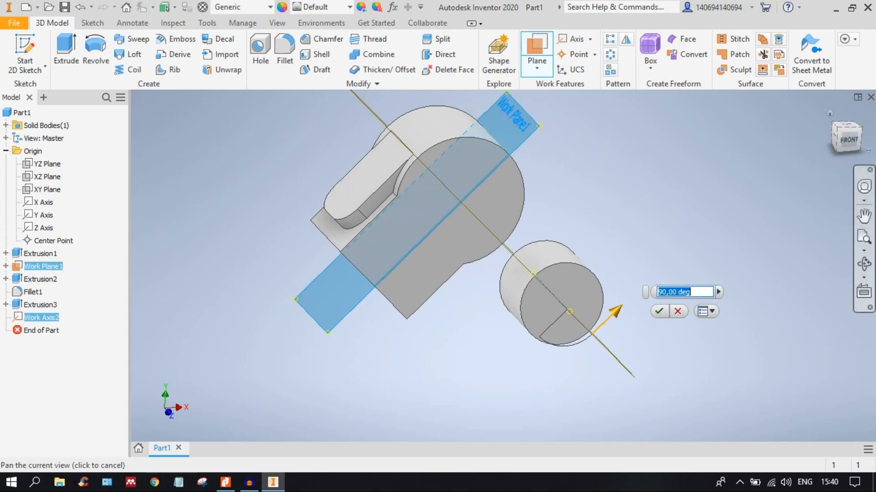
Set the new work plane's angle to 180 degrees, parallel to the main body's diagonal plane, and create it.
left_click(846, 136)
middle_click_drag(611, 208, 601, 185)
scroll(570, 257, "up", 3)
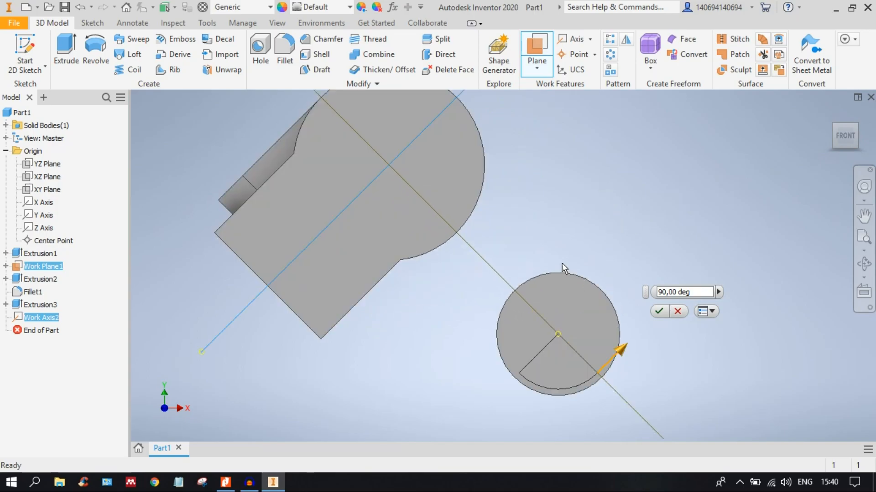
middle_click_drag(620, 260, 591, 239)
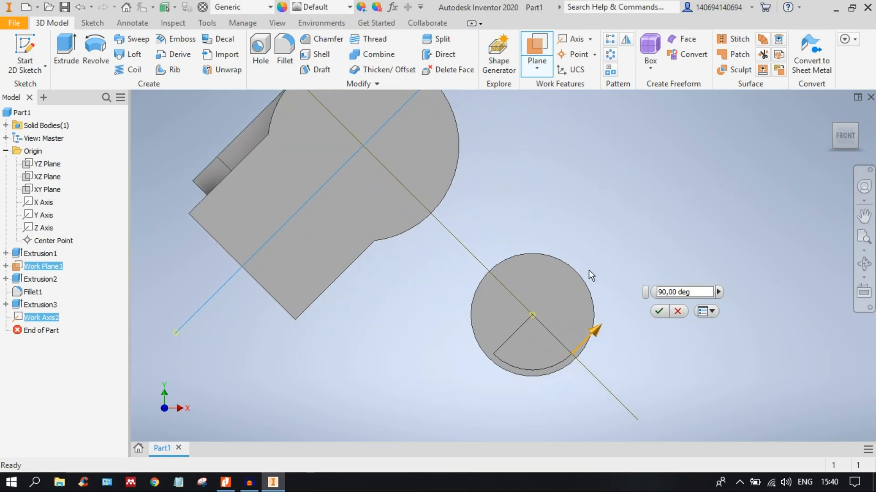
scroll(589, 271, "down", 2)
left_click_drag(600, 295, 557, 237)
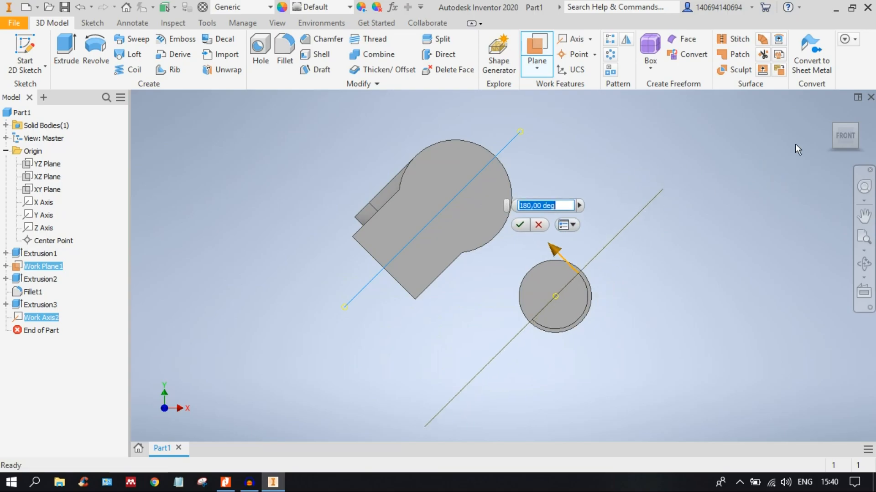
scroll(647, 265, "down", 6)
scroll(624, 259, "up", 5)
scroll(612, 261, "up", 3)
left_click(518, 227)
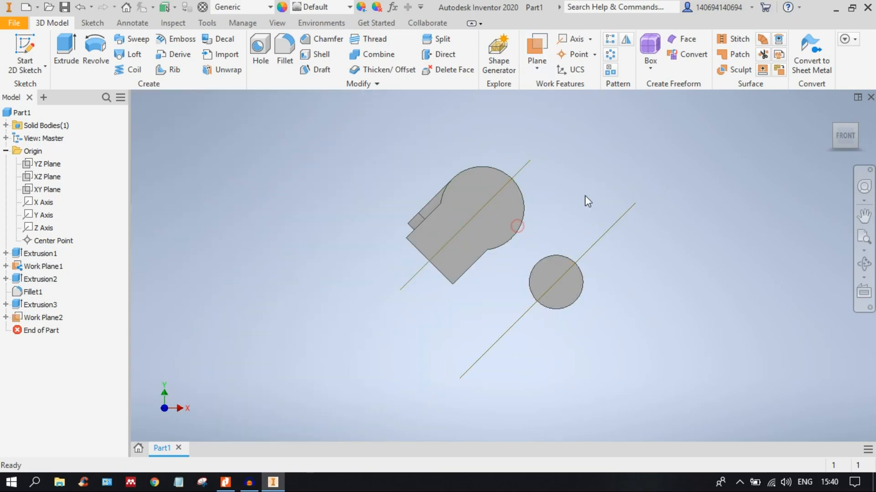
Examine the new work plane's orientation relative to the cylinder and the main body from front and oblique views.
middle_click_drag(599, 199, 529, 213, "shift")
middle_click_drag(637, 251, 729, 260, "shift")
scroll(529, 217, "down", 5)
middle_click_drag(672, 173, 590, 267)
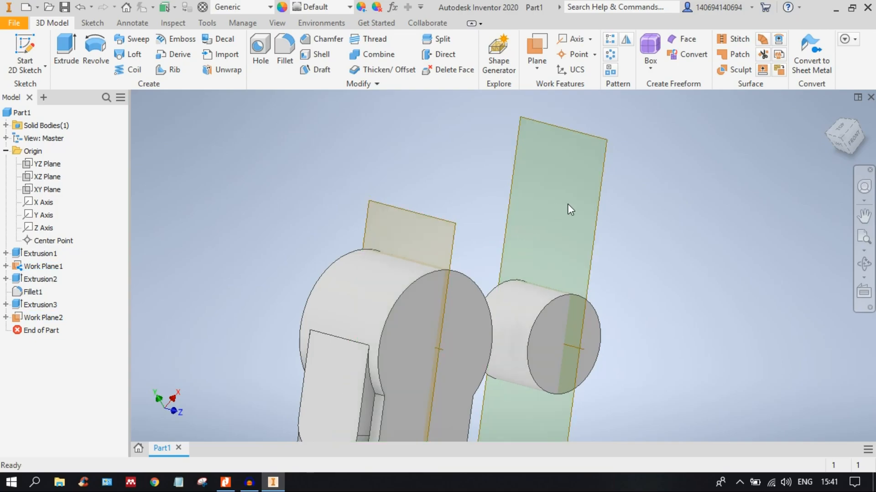
left_click(864, 141)
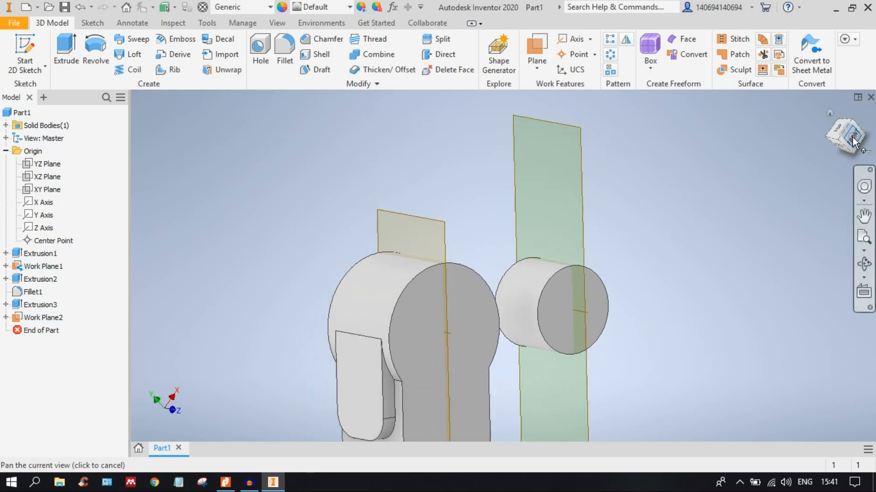
scroll(436, 247, "down", 3)
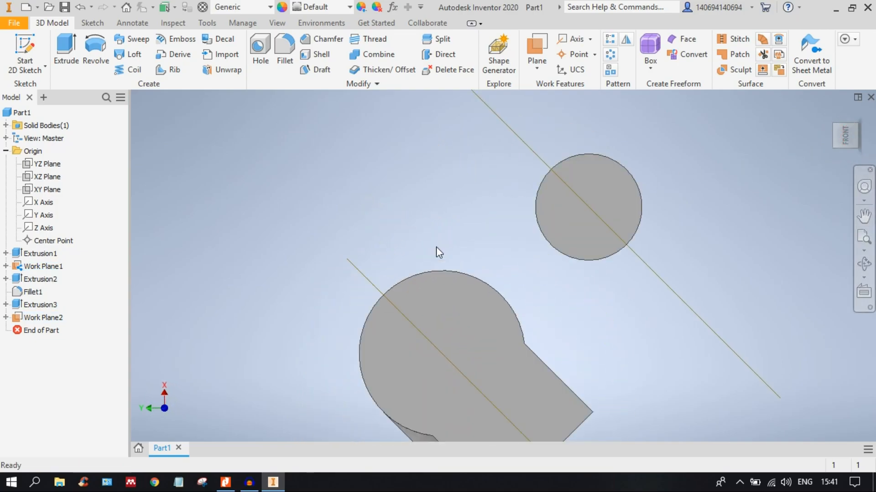
scroll(436, 247, "up", 3)
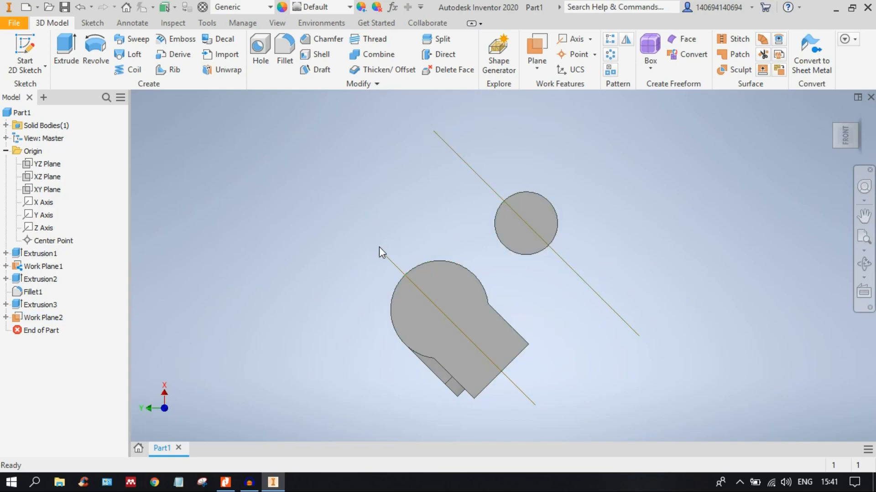
mouse_move(629, 294)
middle_mouse_down("shift")
mouse_move(542, 279)
mouse_move(537, 291)
mouse_move(568, 322)
mouse_move(620, 313)
mouse_move(595, 300)
mouse_move(639, 309)
mouse_move(608, 293)
mouse_move(623, 300)
middle_mouse_up("shift")
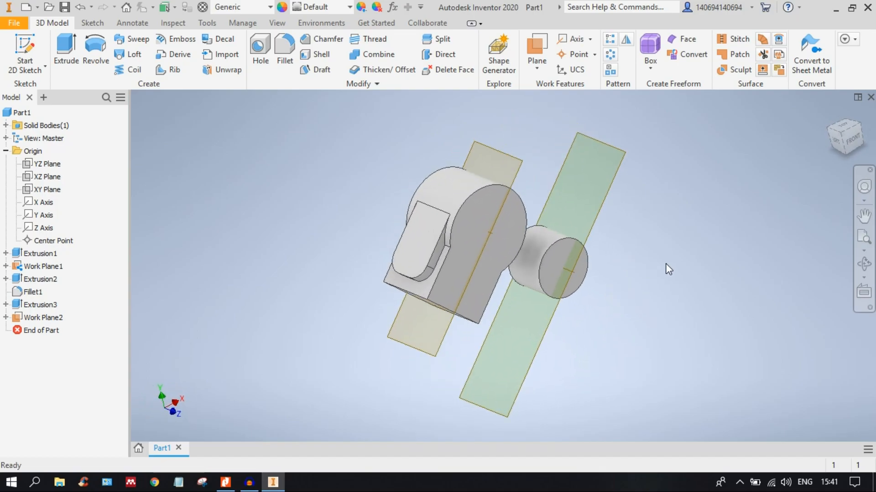
middle_click_drag(698, 267, 638, 267)
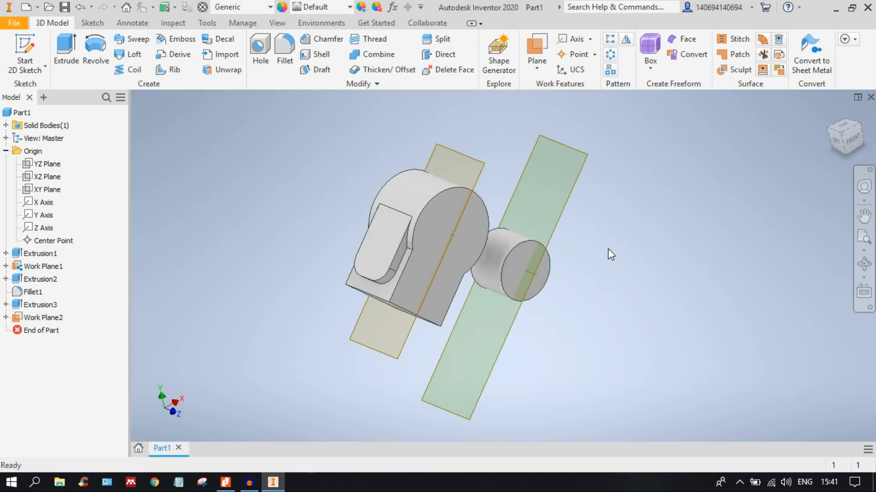
middle_click_drag(617, 245, 630, 222)
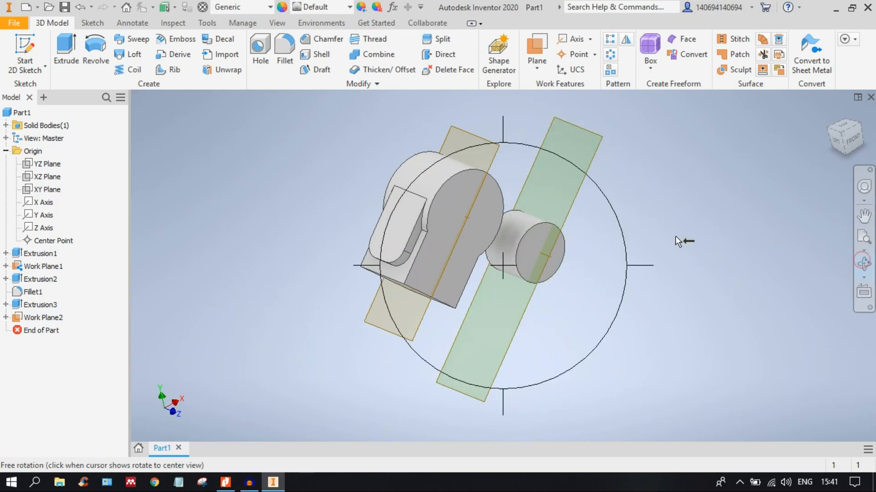
mouse_move(586, 225)
left_mouse_down()
mouse_move(611, 235)
mouse_move(560, 224)
mouse_move(576, 218)
left_mouse_up()
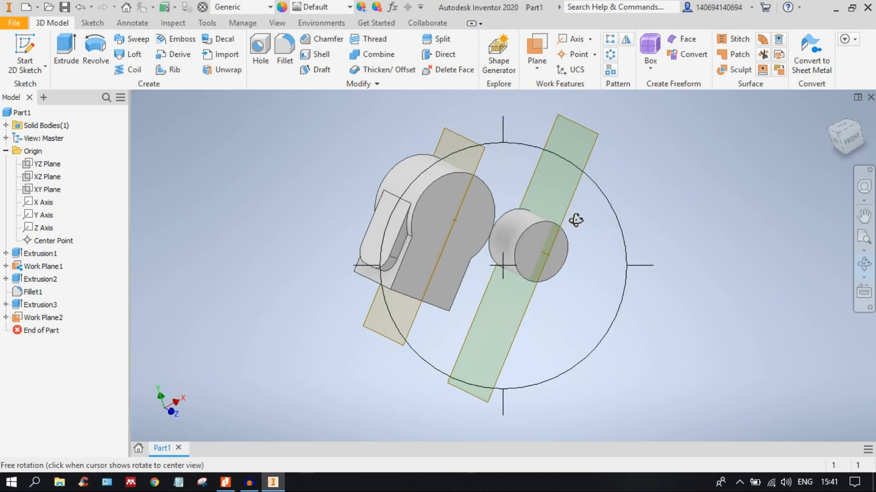
key("F2")
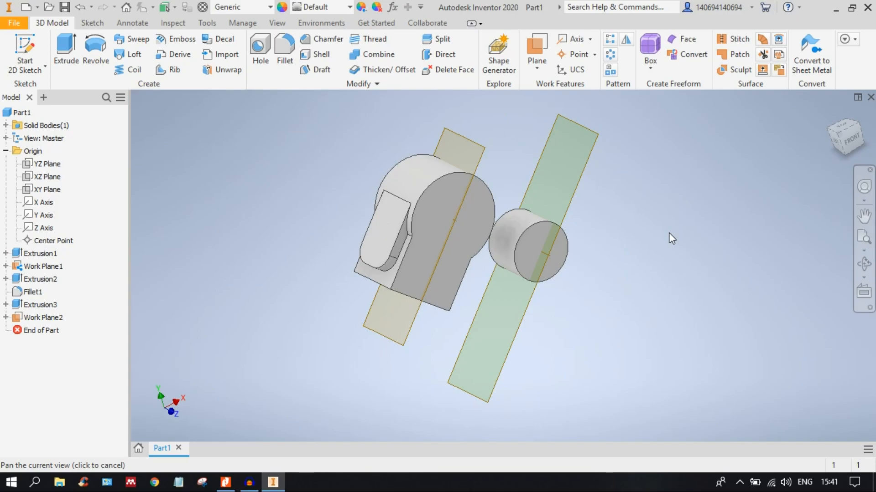
key("Escape")
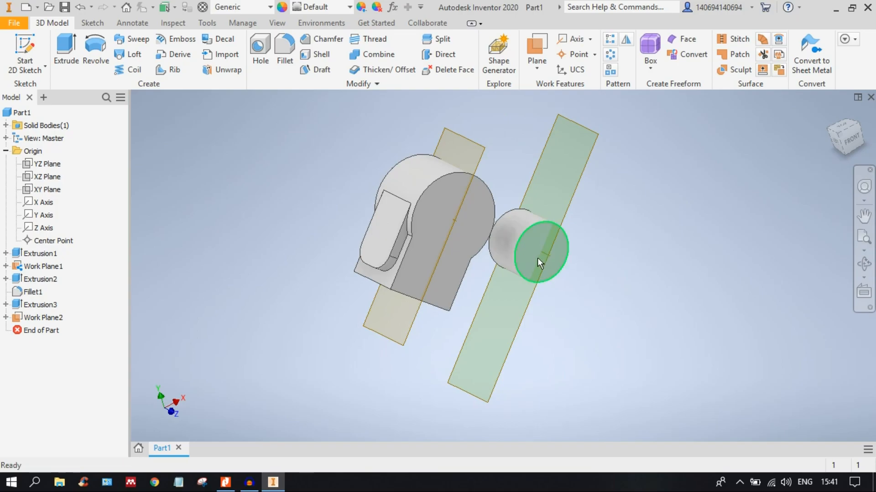
middle_click_drag(604, 234, 644, 262, "shift")
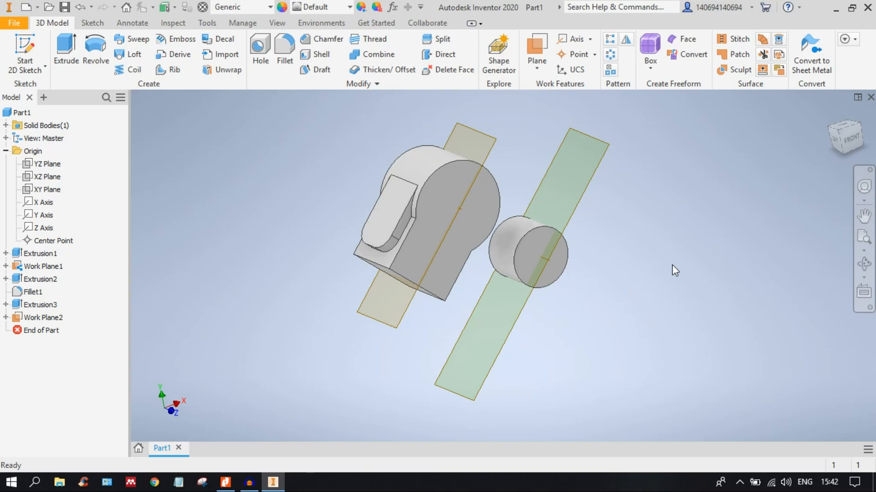
mouse_move(636, 253)
middle_mouse_down("shift")
mouse_move(583, 248)
mouse_move(651, 247)
mouse_move(627, 251)
mouse_move(639, 260)
mouse_move(631, 254)
mouse_move(651, 252)
middle_mouse_up("shift")
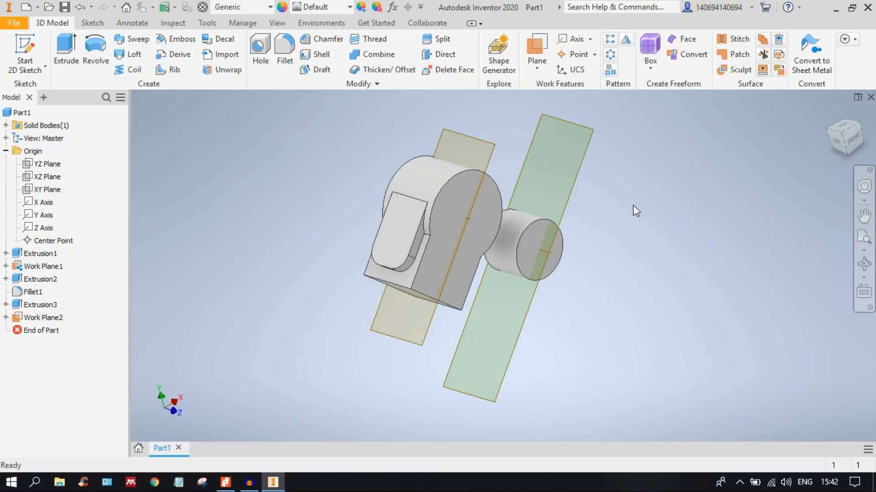
middle_click_drag(637, 205, 692, 208)
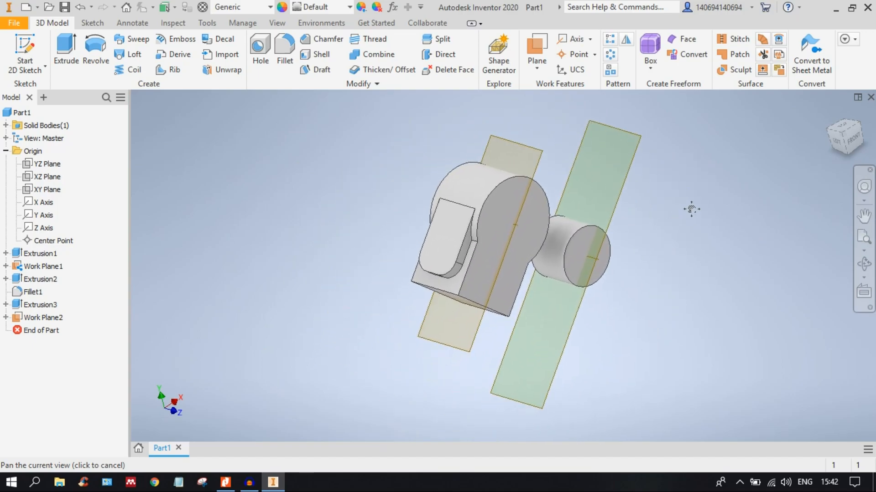
left_click_drag(662, 217, 682, 212)
left_click(868, 224)
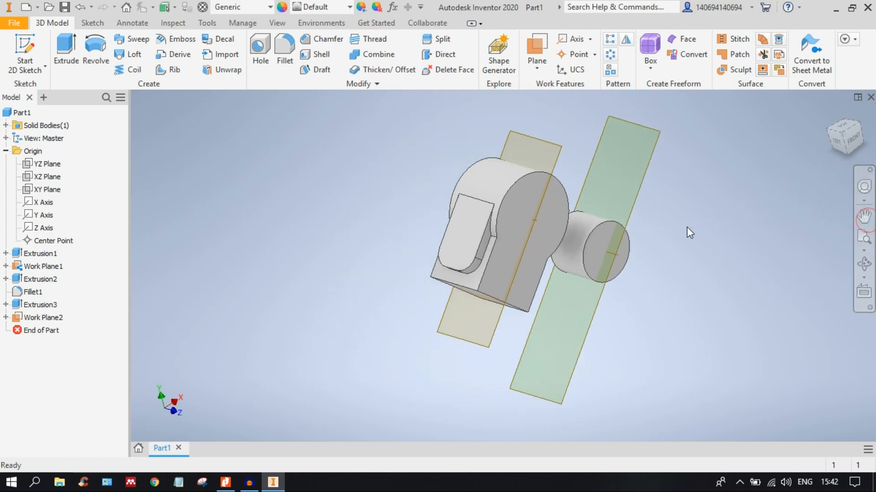
middle_click_drag(693, 232, 642, 246, "shift")
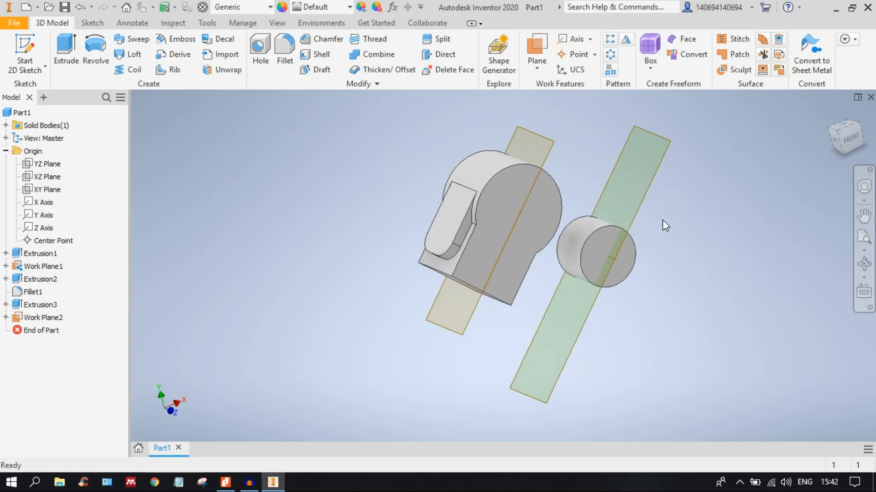
Examine the main body, the cylinder and the two parallel work planes through them from closer oblique views.
middle_click_drag(661, 229, 533, 213, "shift")
scroll(561, 256, "down", 6)
scroll(537, 212, "up", 5)
scroll(593, 211, "down", 3)
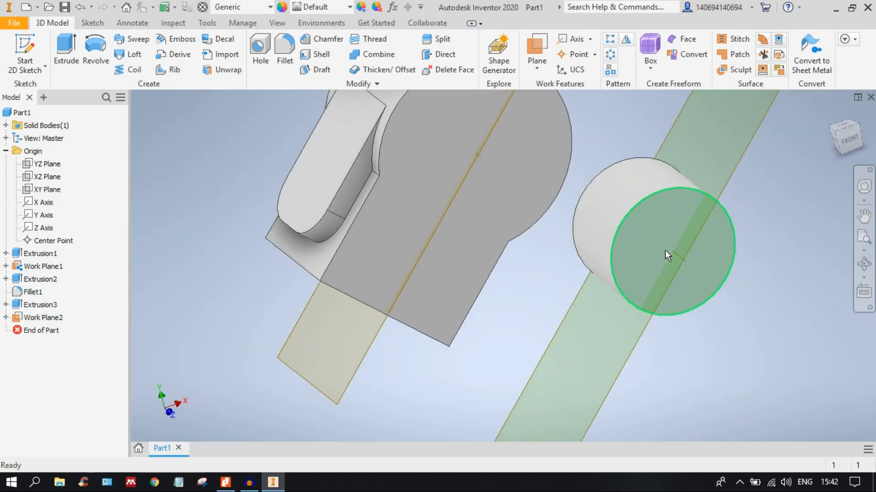
scroll(485, 206, "up", 5)
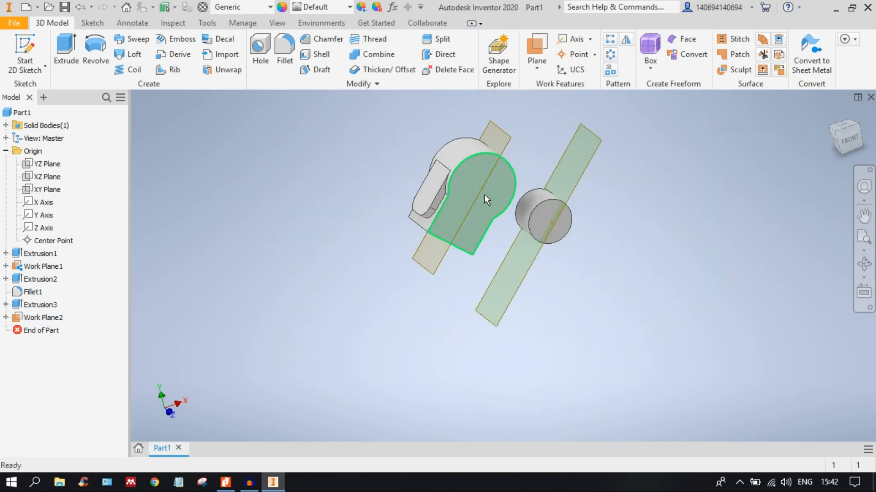
scroll(483, 188, "down", 6)
middle_click_drag(688, 250, 567, 257, "shift")
scroll(568, 258, "up", 3)
scroll(568, 258, "down", 2)
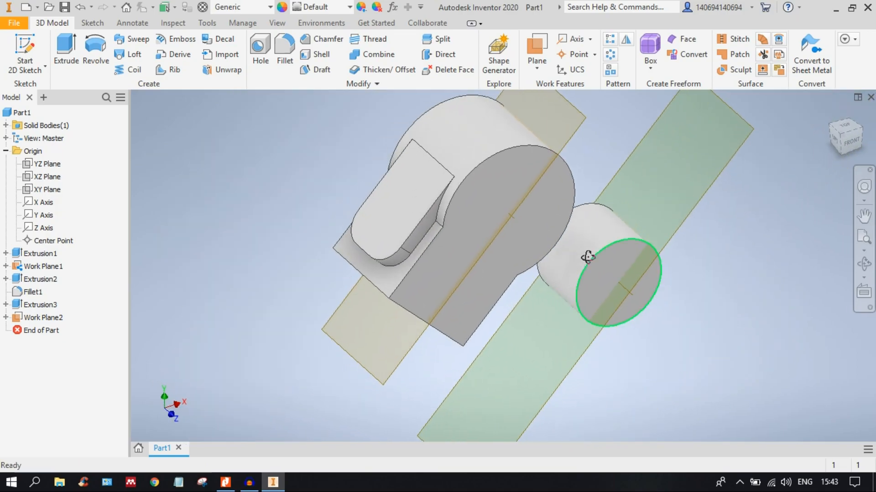
left_click(569, 136)
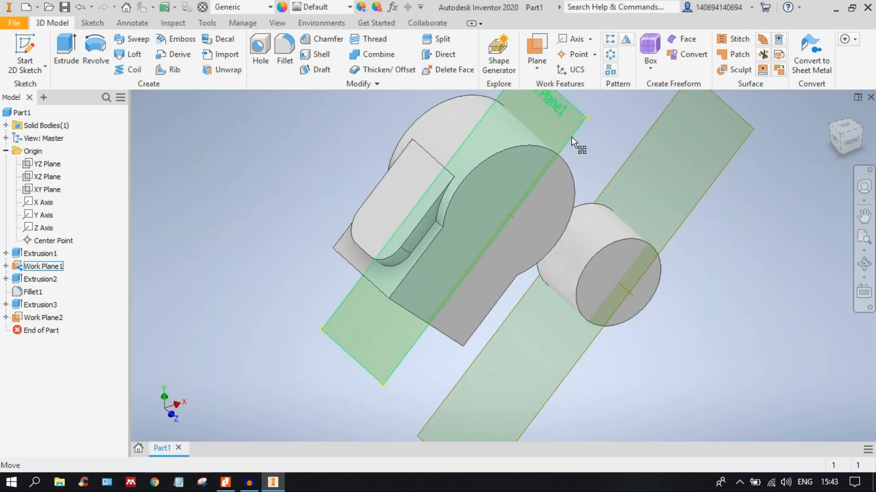
middle_click_drag(572, 153, 576, 181)
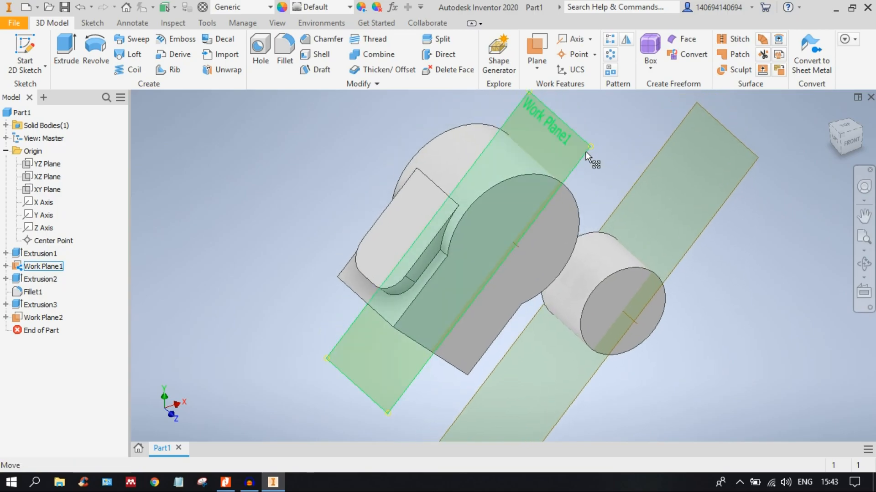
Highlight the main body's and the cylinder's work planes in turn to tell the two sketch planes apart.
left_click(34, 273)
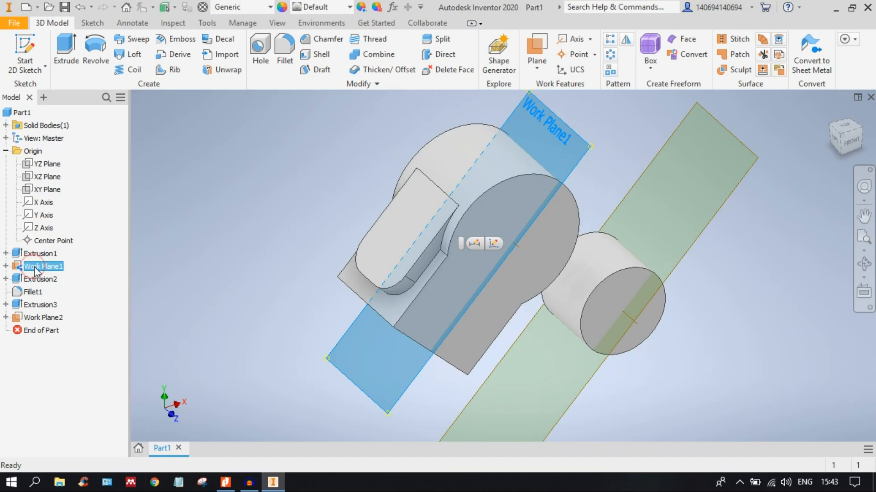
left_click(137, 236)
left_click(43, 268)
left_click(144, 243)
left_click(47, 269)
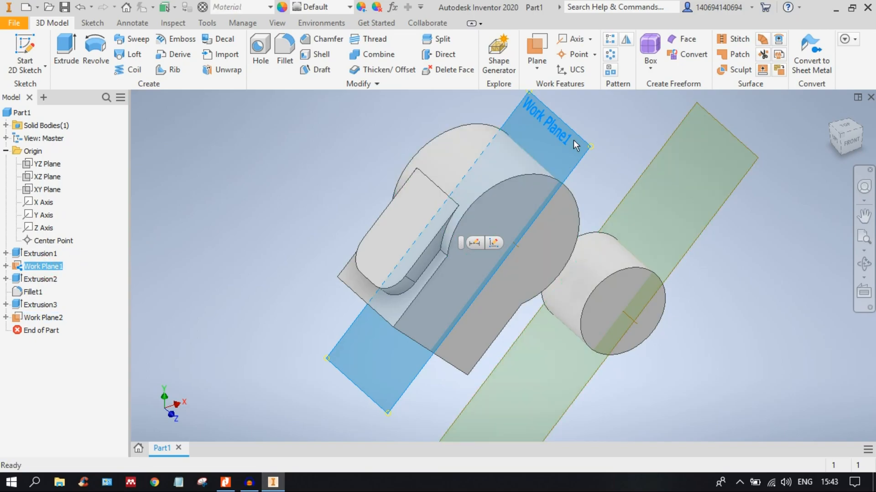
left_click(605, 131)
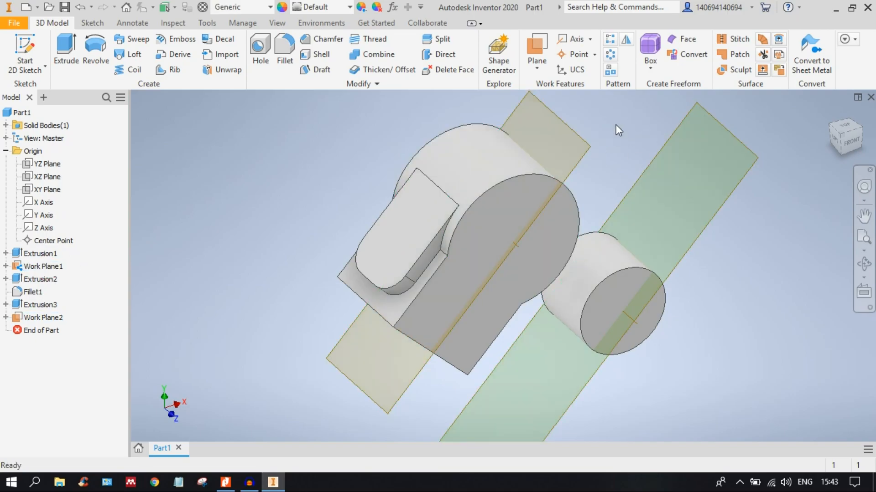
left_click(748, 174)
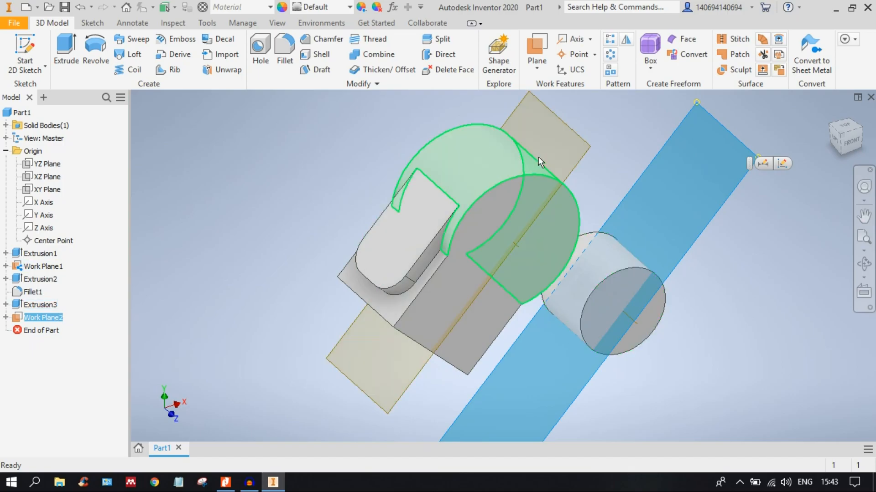
left_click(584, 152)
left_click(795, 205)
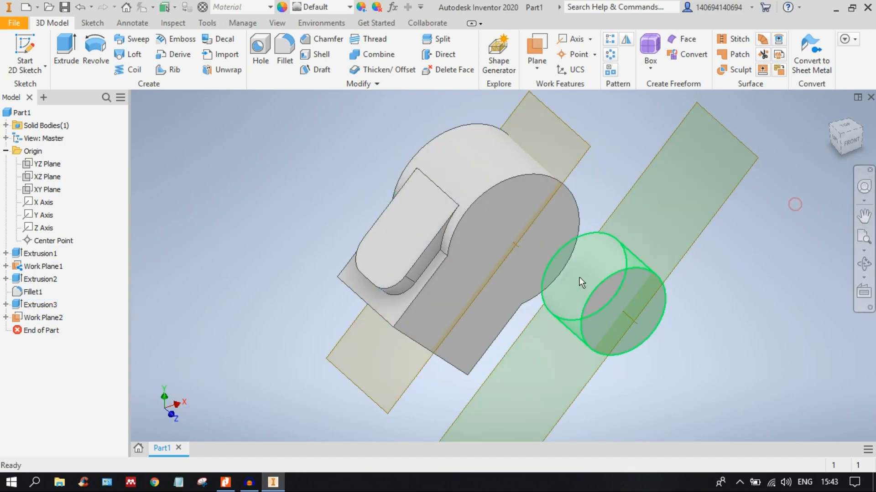
left_click(584, 155)
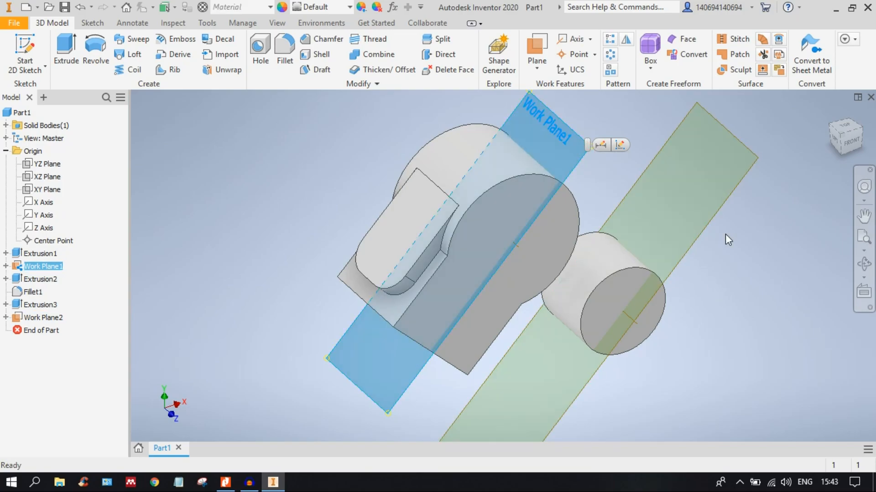
left_click(725, 235)
Start a new sketch on Work Plane1 through the main body and slice the graphics at the sketch plane.
left_click(583, 152)
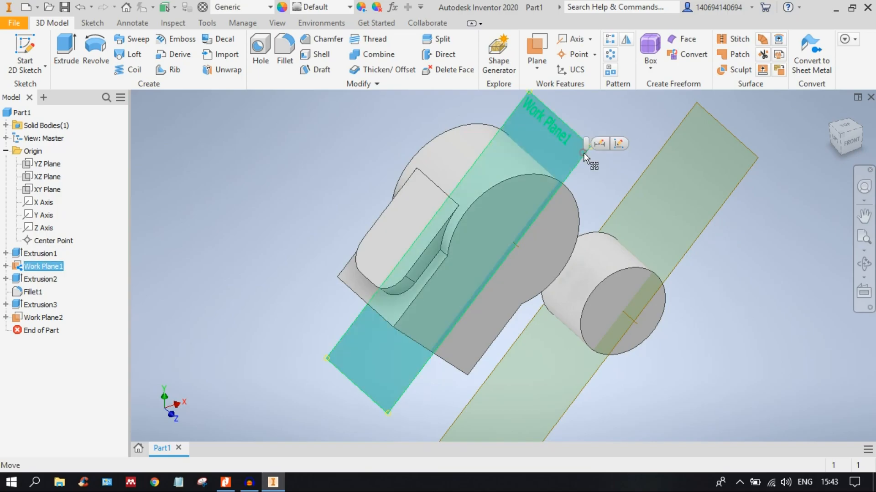
left_click(623, 142)
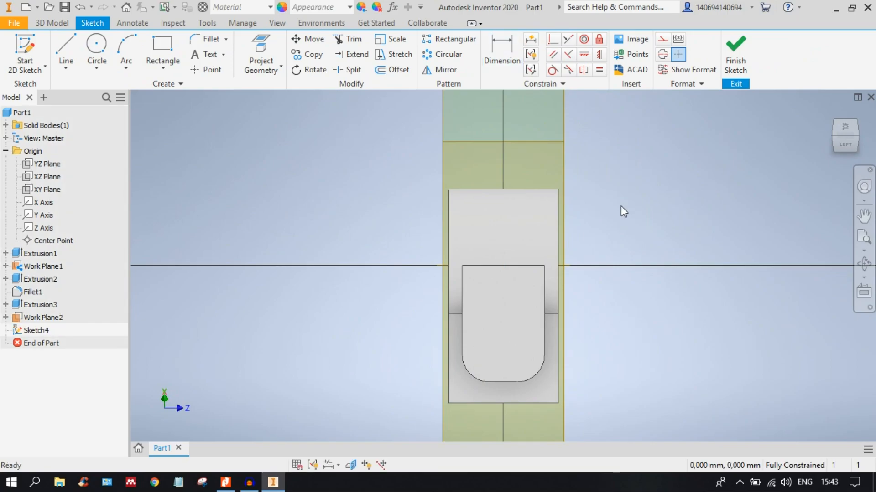
key("F7")
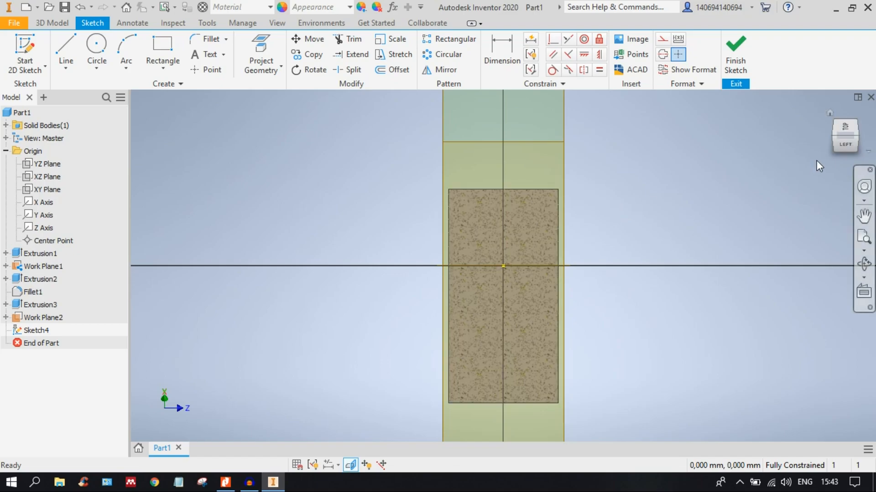
Examine the sliced main body and the neighbouring cylinder obliquely, and return to a view square to Work Plane1.
left_click(857, 138)
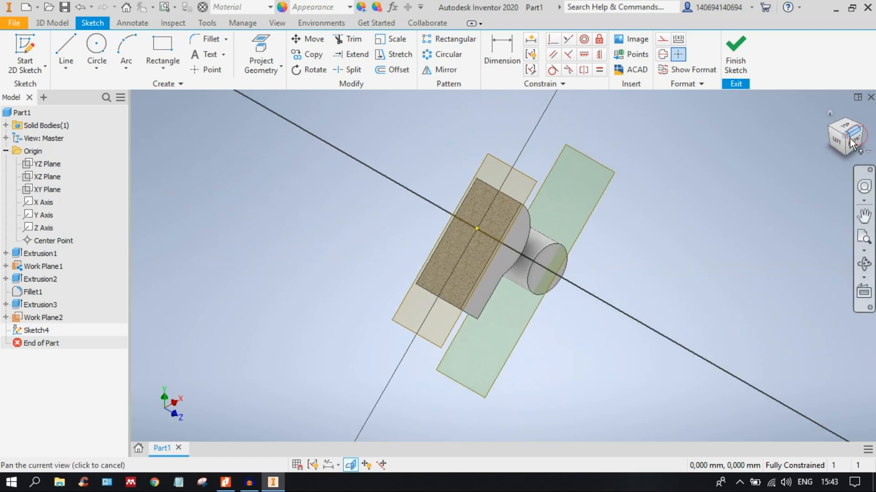
scroll(556, 200, "up", 5)
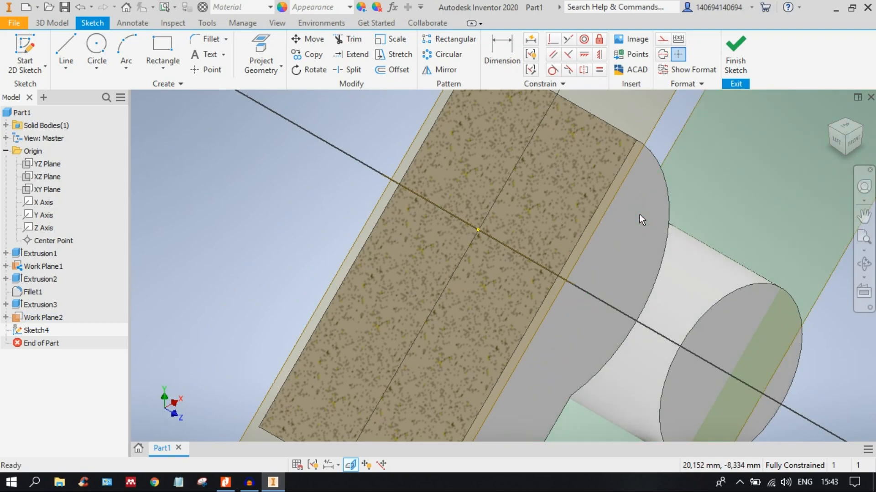
scroll(626, 157, "down", 5)
scroll(629, 159, "up", 4)
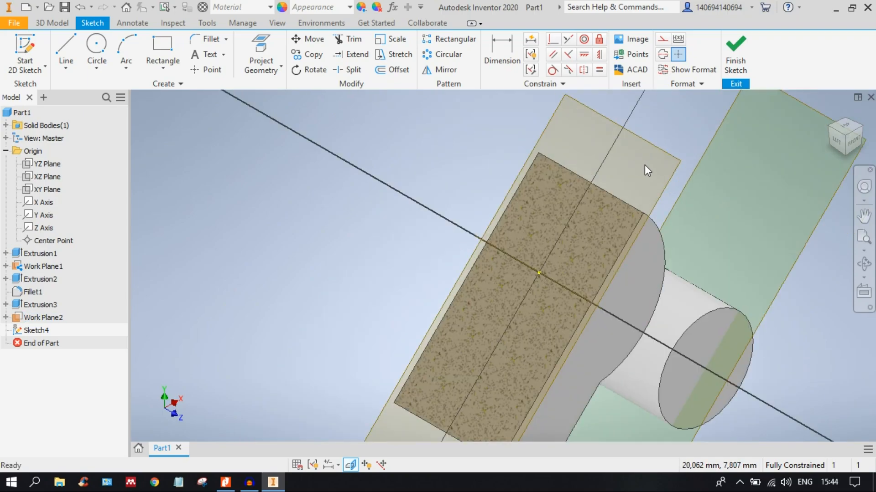
middle_click_drag(658, 206, 632, 198)
scroll(515, 253, "up", 5)
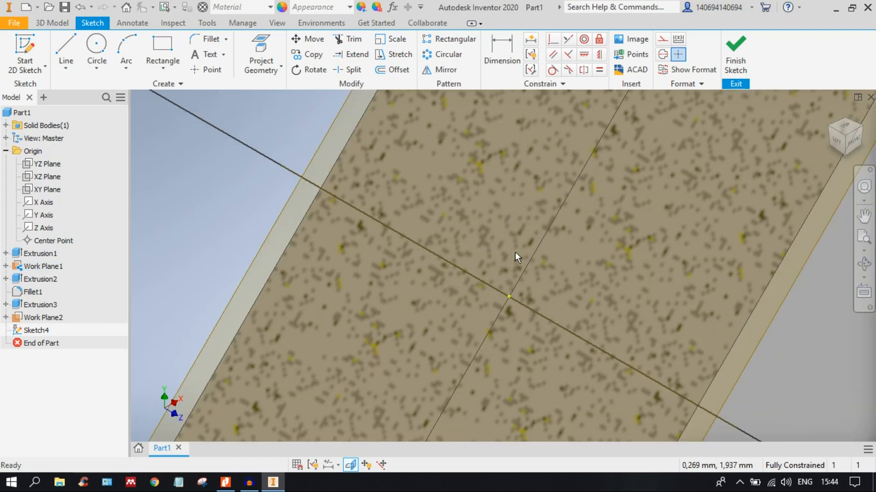
scroll(516, 253, "down", 4)
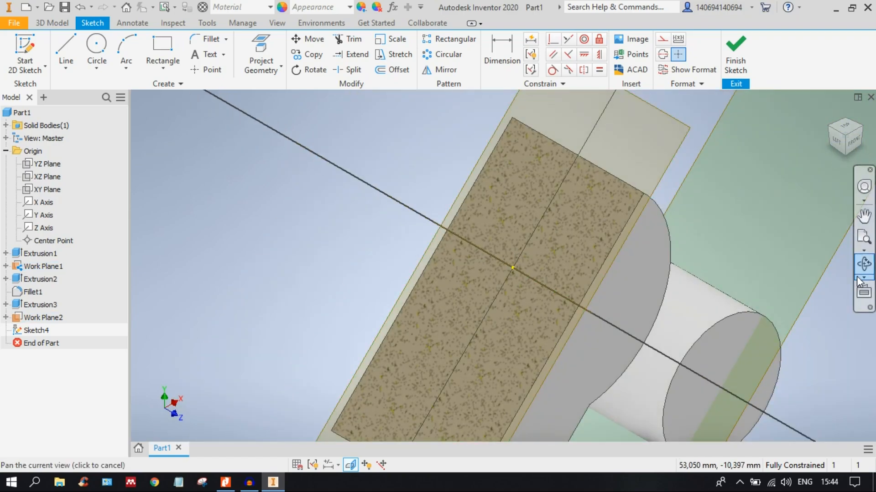
left_click(863, 294)
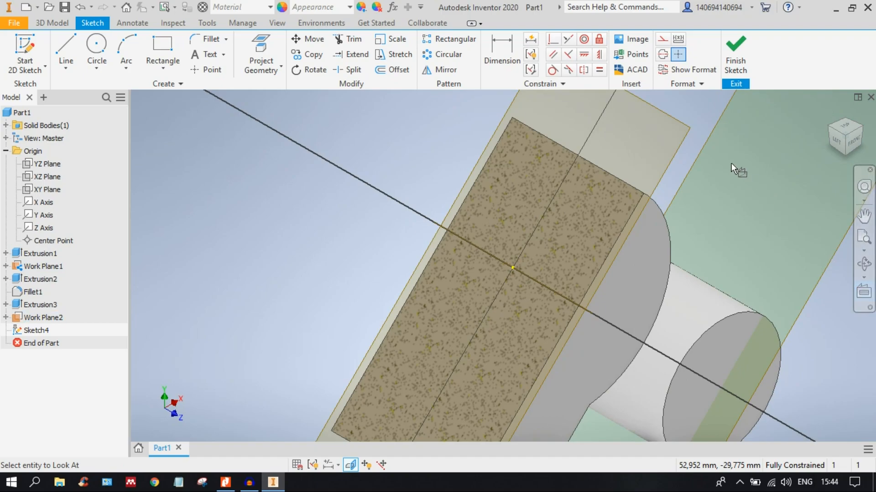
left_click(678, 143)
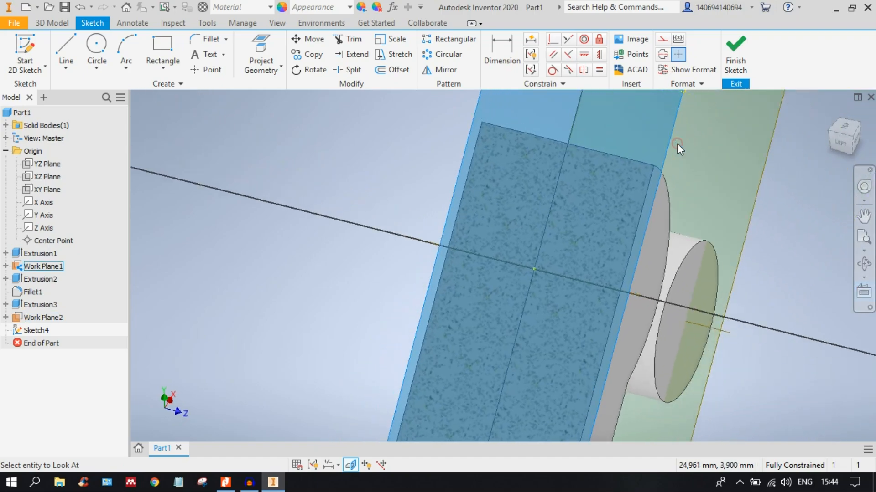
middle_click_drag(697, 235, 746, 206)
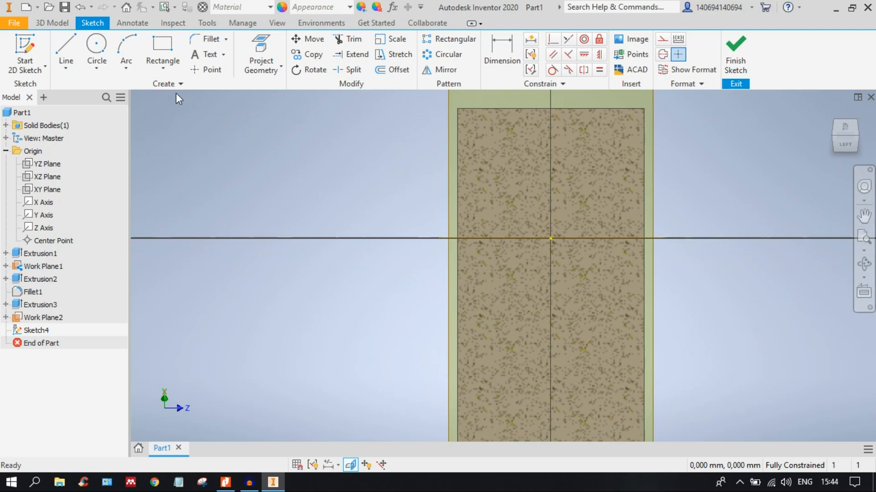
Sketch an upright ellipse centred on the origin, with a vertical semi-axis of about 5.5 mm.
left_click(96, 70)
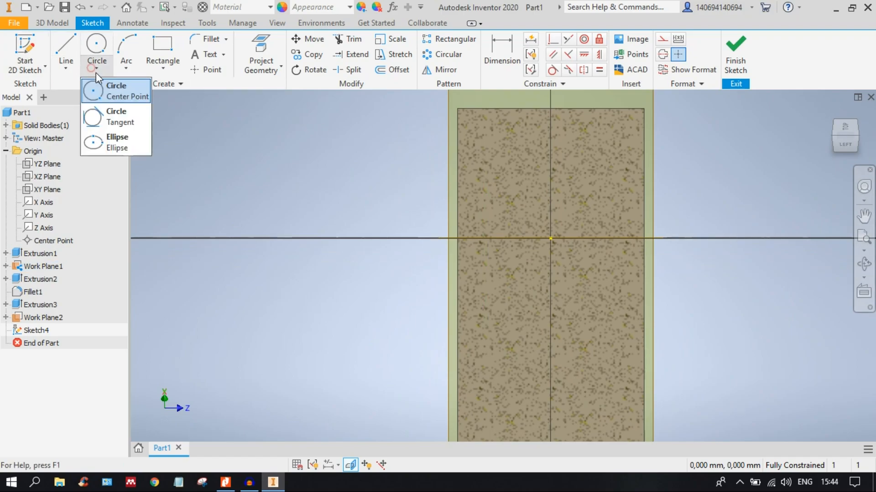
left_click(115, 141)
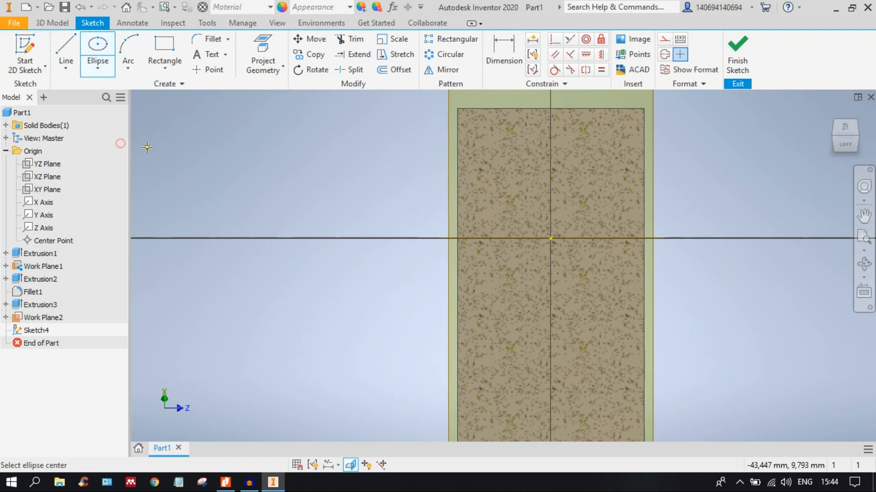
left_click(550, 238)
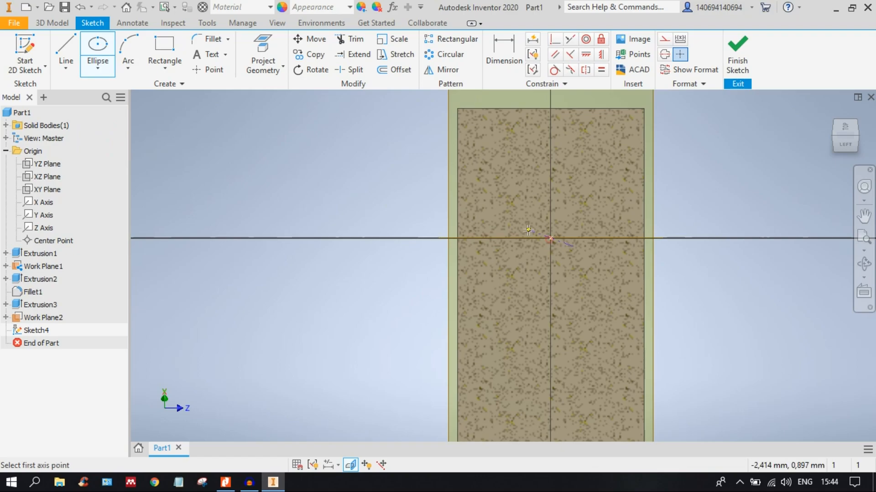
left_click(551, 188)
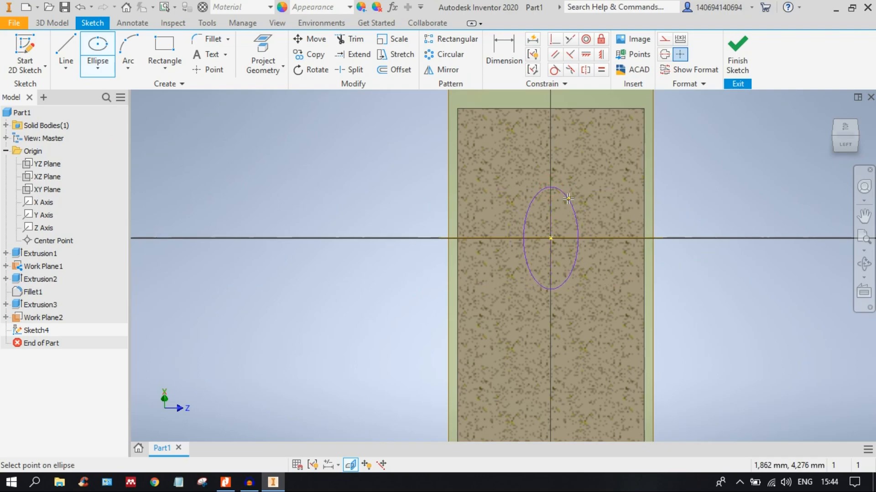
left_click(568, 198)
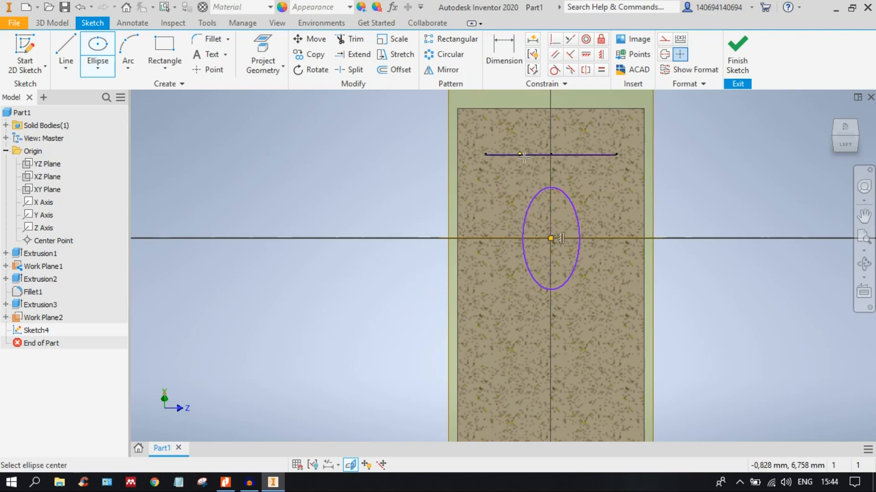
Dimension the ellipse's vertical semi-axis at 6 mm and finish the sketch.
left_click(521, 67)
left_click(562, 190)
key("Escape")
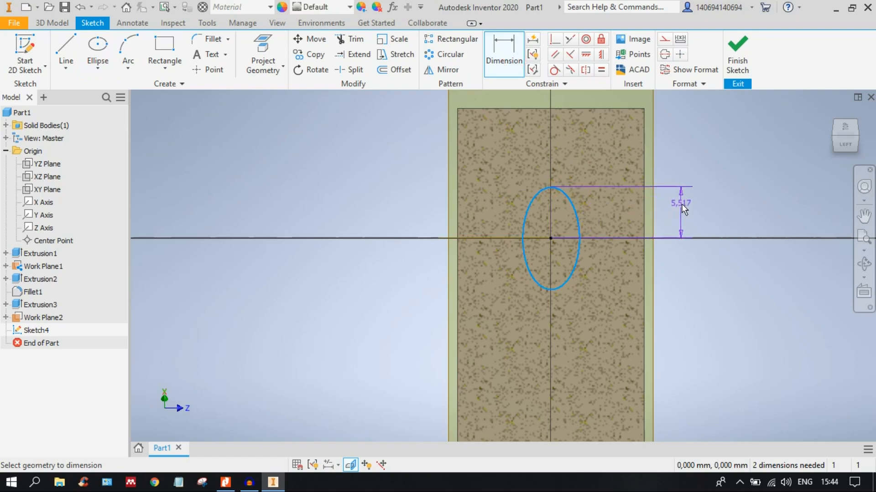
left_click(689, 207)
type("6")
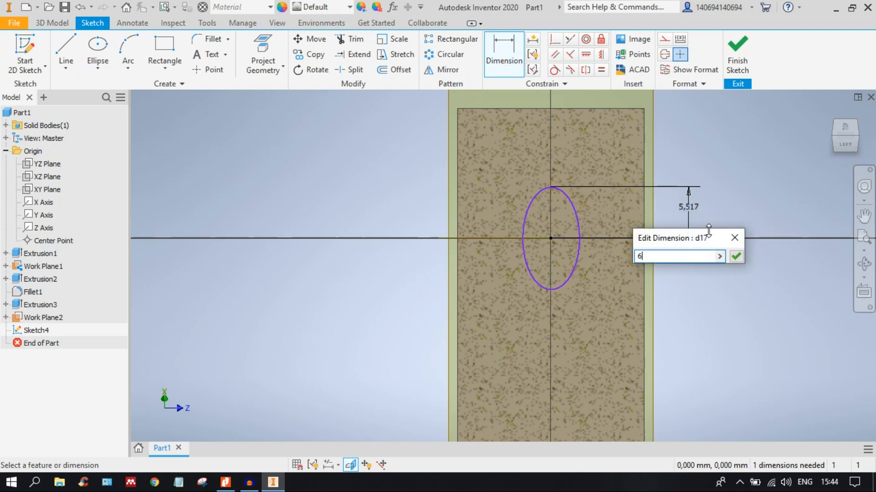
key("Return")
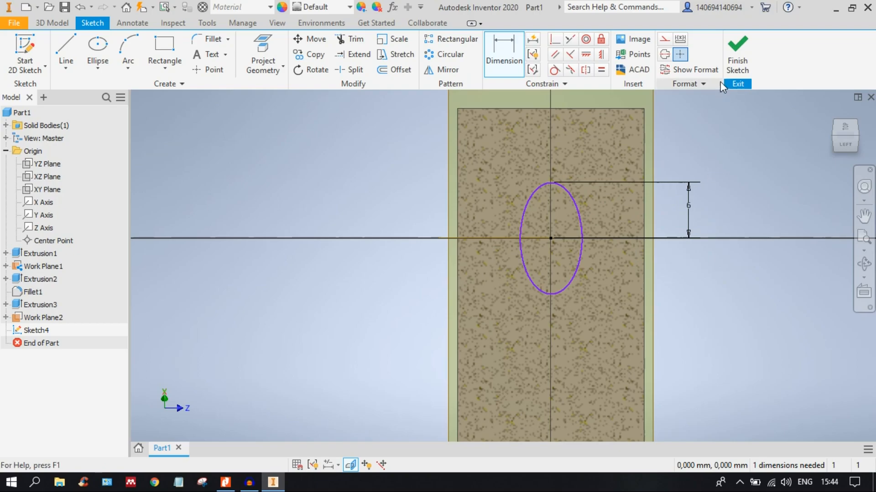
left_click(739, 66)
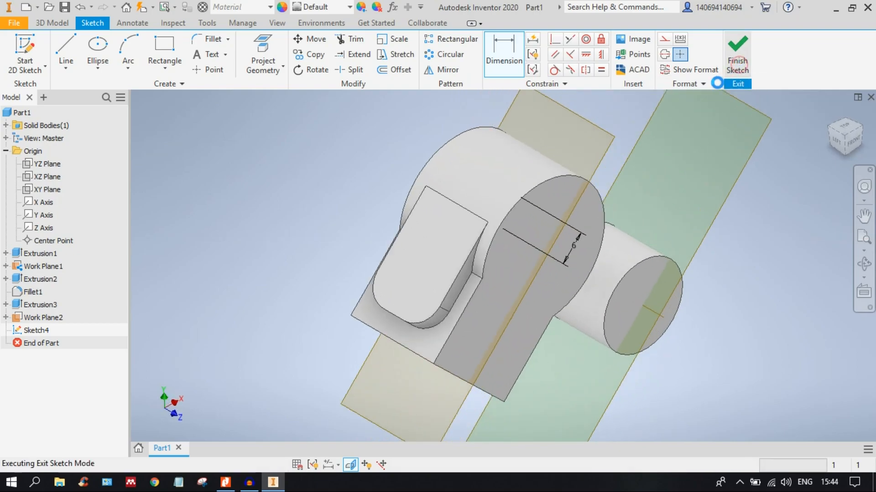
Start a new sketch on Work Plane2 through the cylinder and slice the graphics at the sketch plane.
middle_click_drag(680, 228, 620, 158)
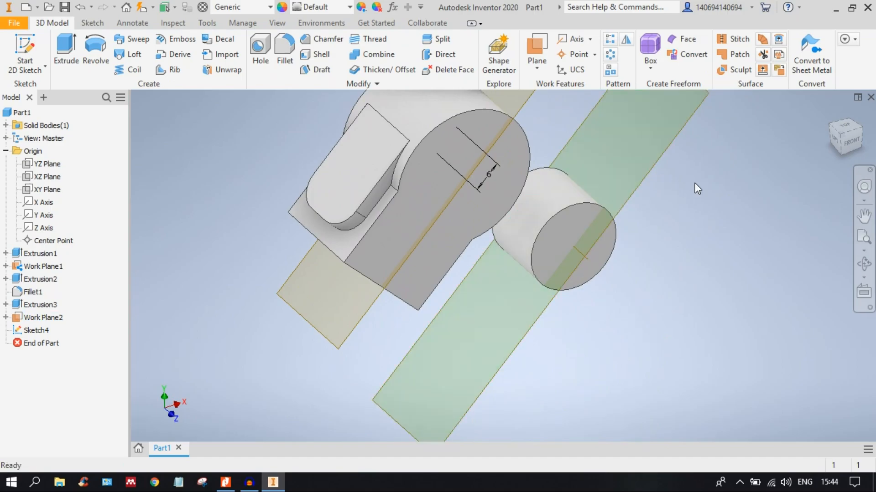
left_click(661, 150)
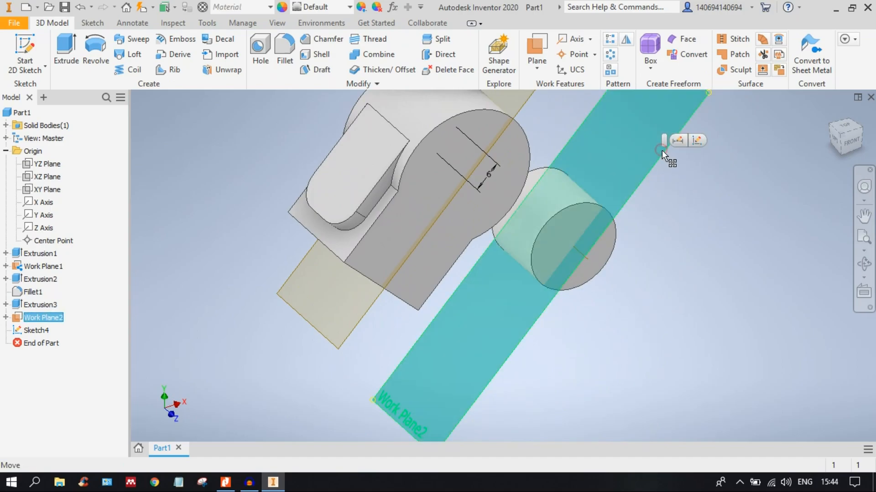
left_click(698, 141)
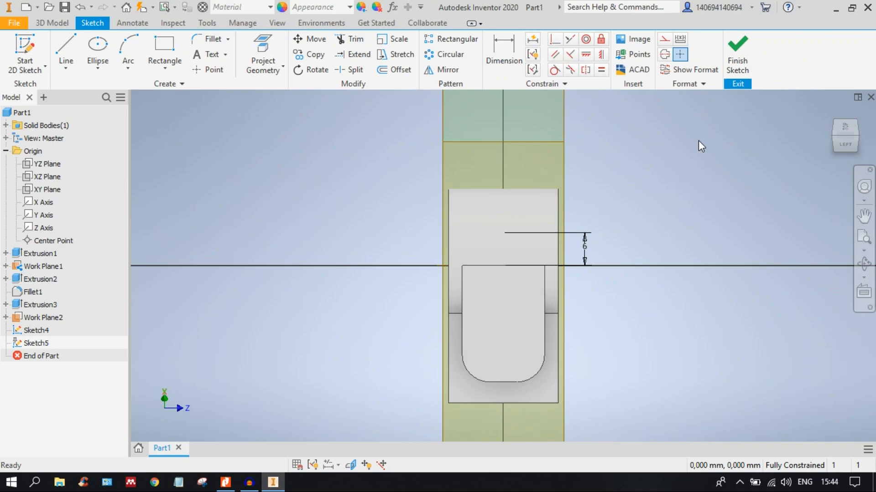
key("F7")
middle_click_drag(596, 219, 649, 167)
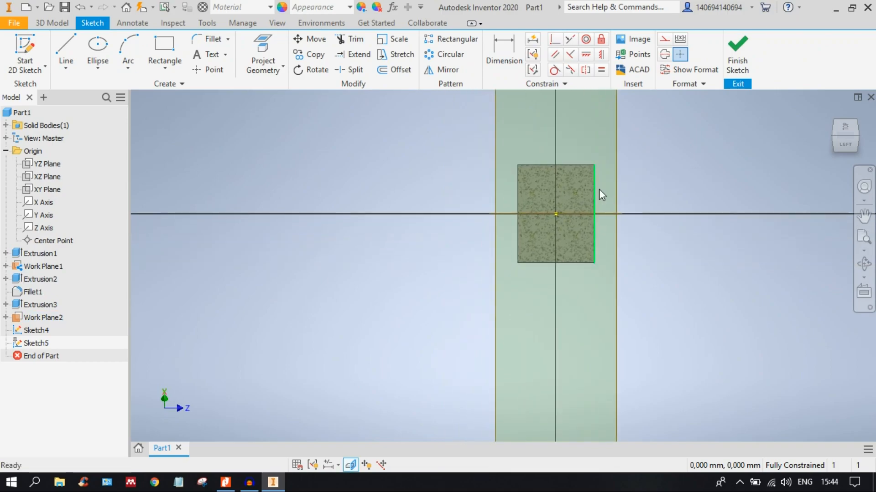
Examine the boss, the main body and the existing ellipse sketch from an isometric view with the graphics unsliced.
scroll(570, 197, "up", 3)
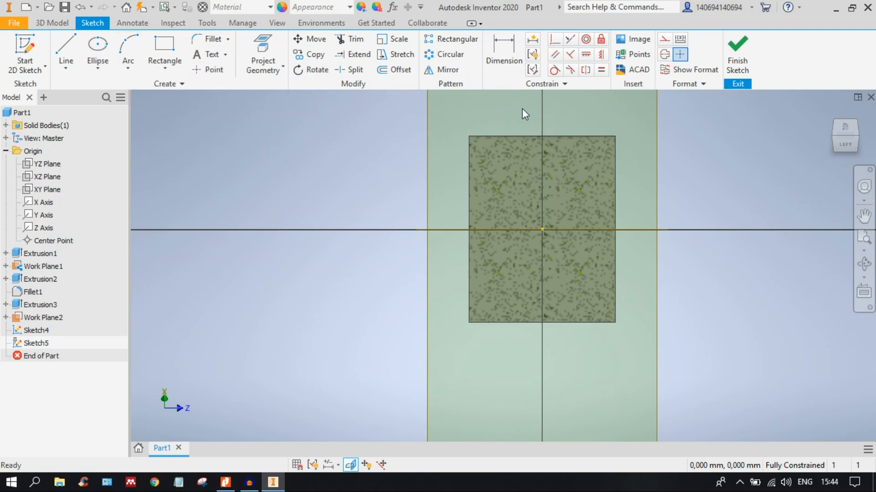
scroll(603, 151, "down", 2)
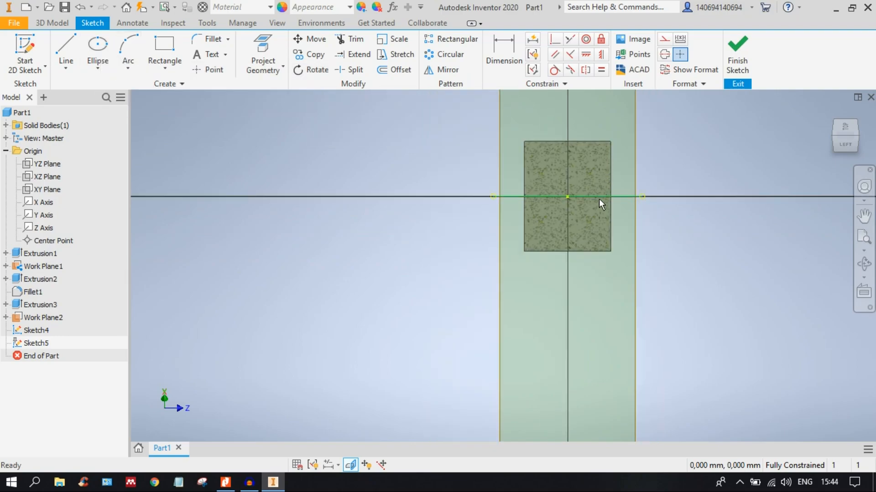
middle_click_drag(568, 214, 560, 215, "shift")
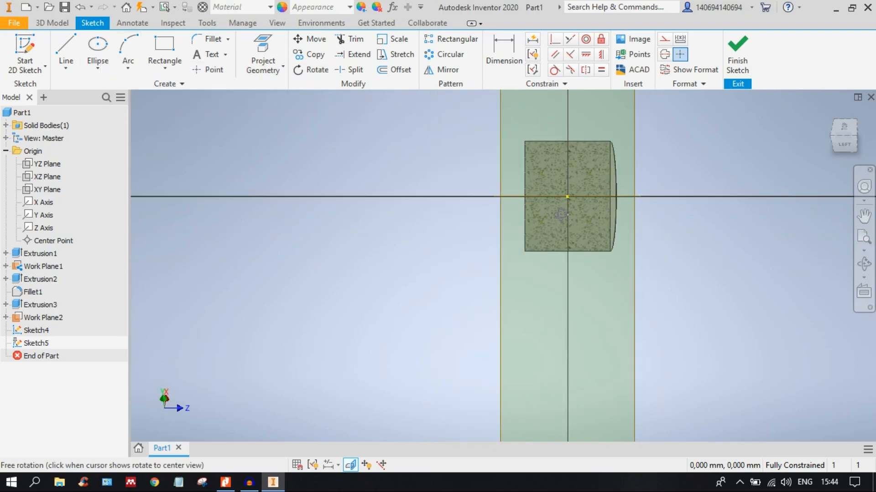
key("F7")
middle_click_drag(584, 242, 555, 211, "shift")
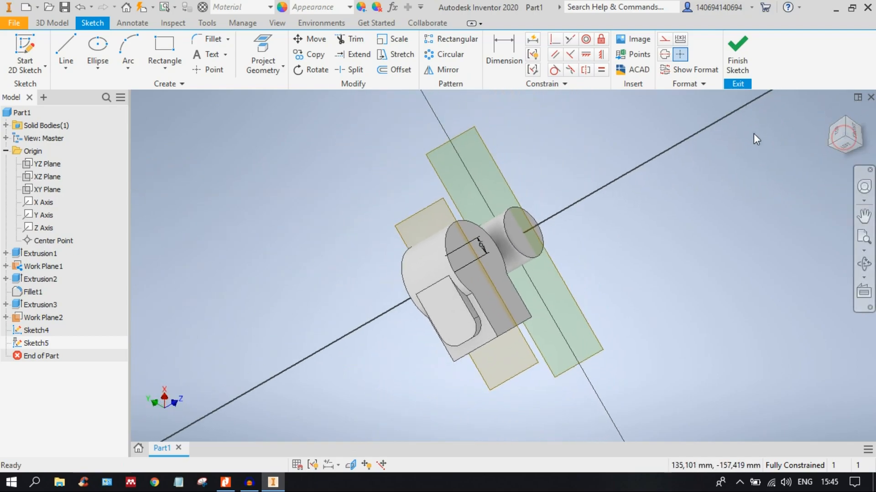
left_click(843, 144)
left_click(869, 122)
left_click(856, 127)
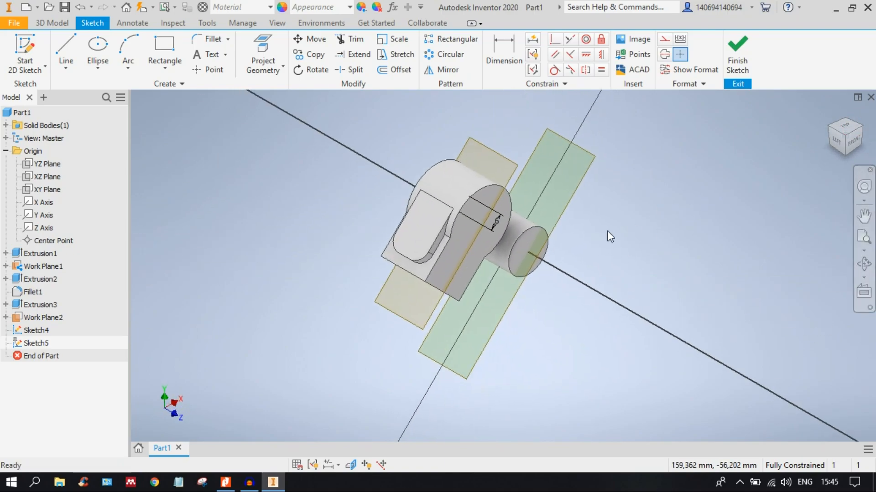
scroll(316, 261, "up", 4)
middle_click_drag(377, 256, 280, 222)
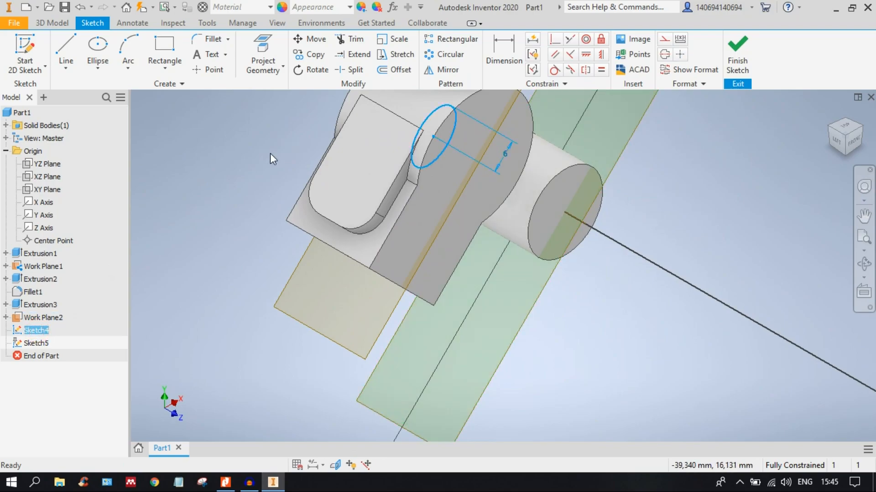
middle_click_drag(450, 144, 444, 162)
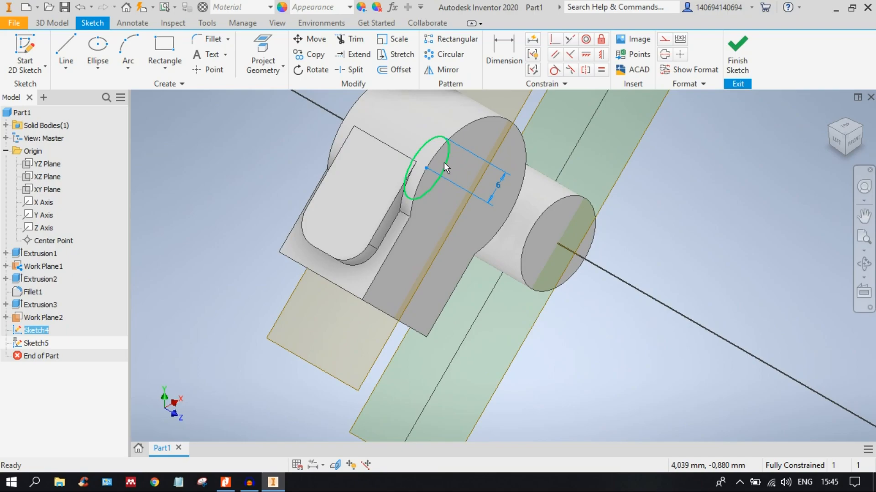
Compare the existing ellipse with the boss at the Work Plane2 sketch plane, with the graphics sliced and unsliced.
key("F7")
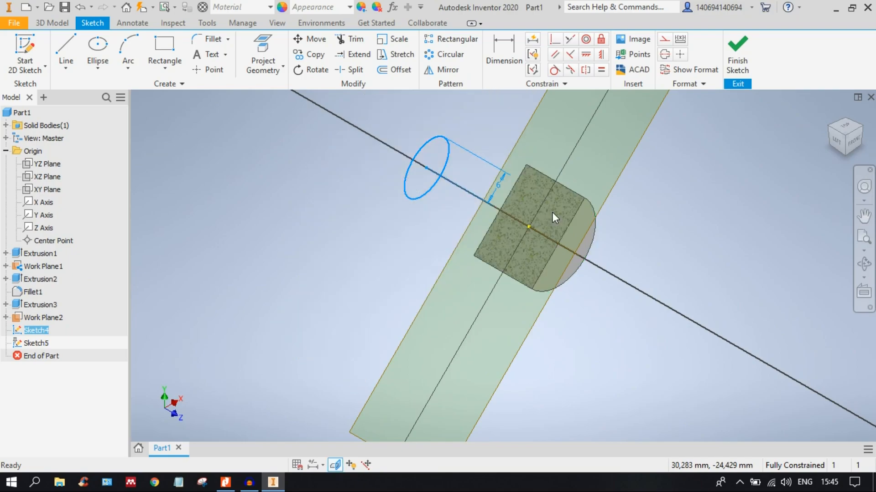
key("F7")
key("F7")
key("F7")
key("F7")
middle_click_drag(552, 212, 606, 240)
key("F7")
key("F7")
key("F7")
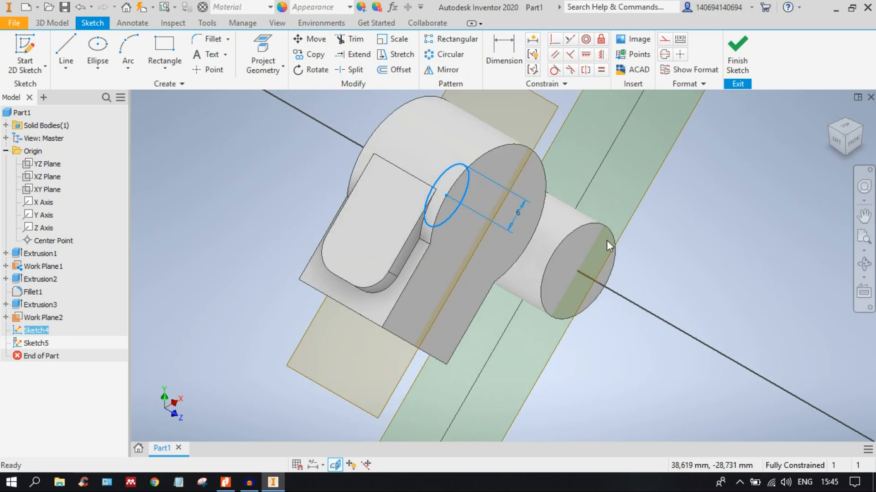
key("F7")
key("F7")
key("F7")
key("F7")
key("F7")
key("F7")
key("F7")
key("F7")
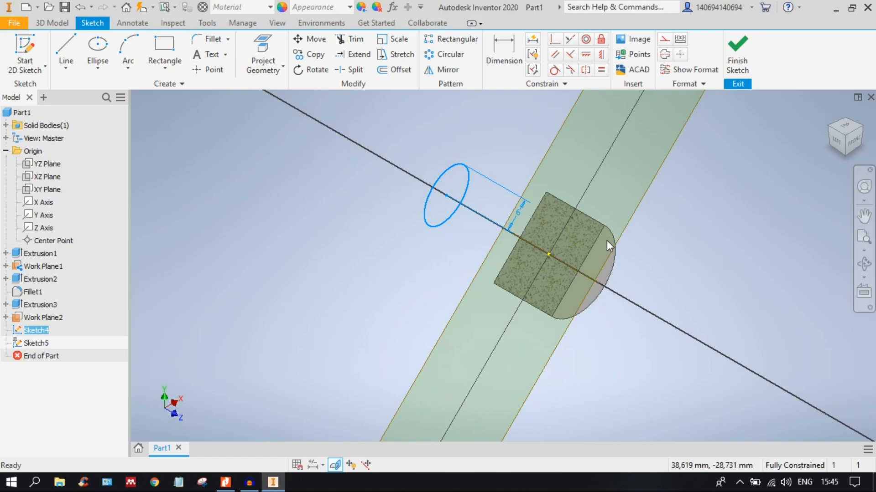
key("F7")
key("F7")
key("F7")
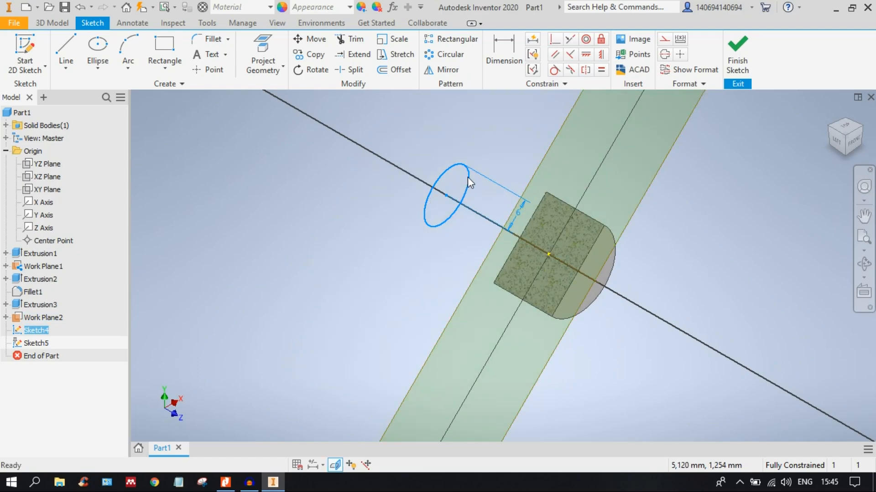
key("F7")
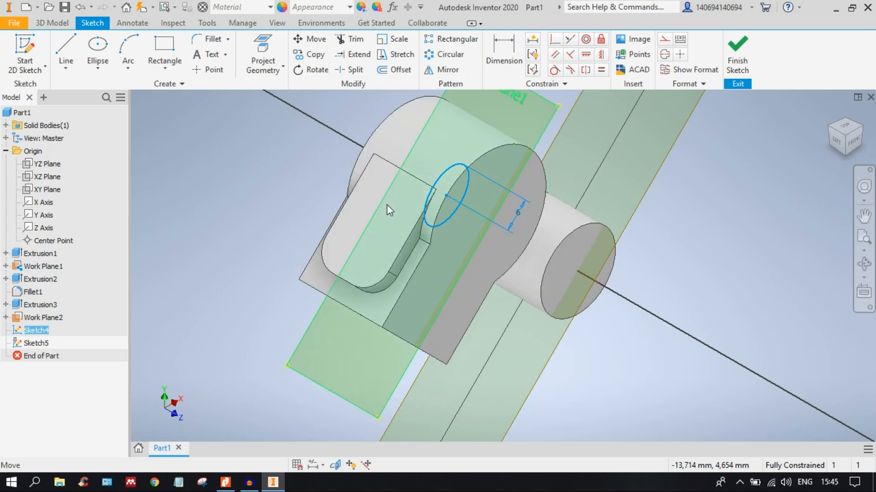
left_click(305, 172)
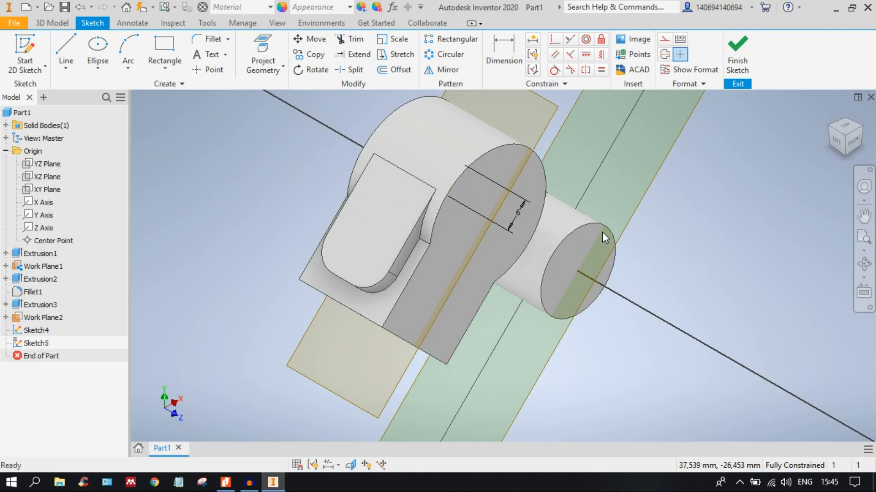
key("F7")
middle_click_drag(625, 202, 589, 281)
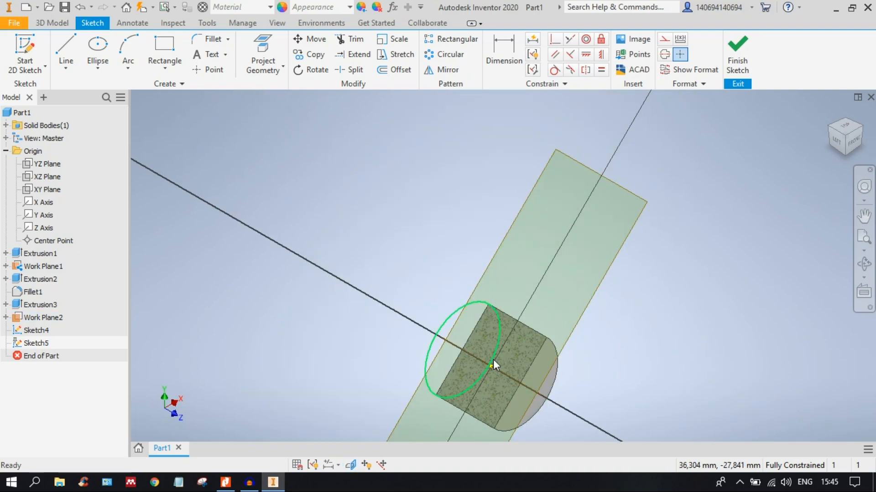
middle_click_drag(487, 350, 491, 262)
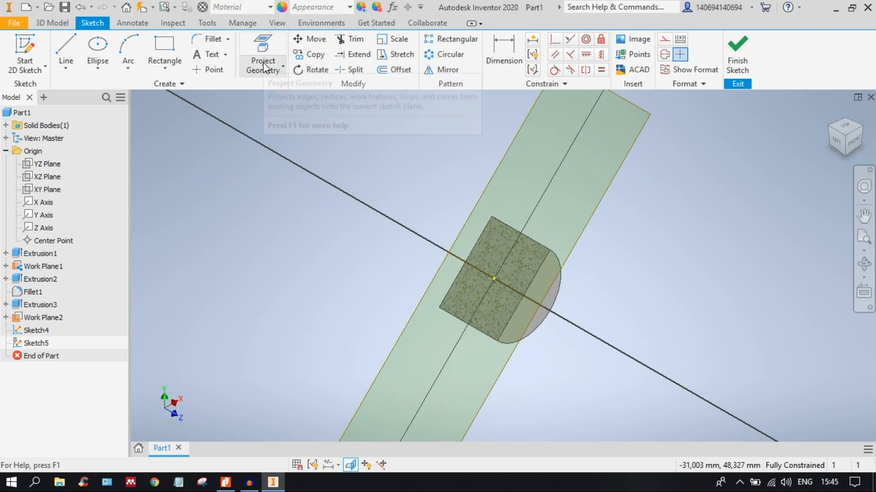
key("F7")
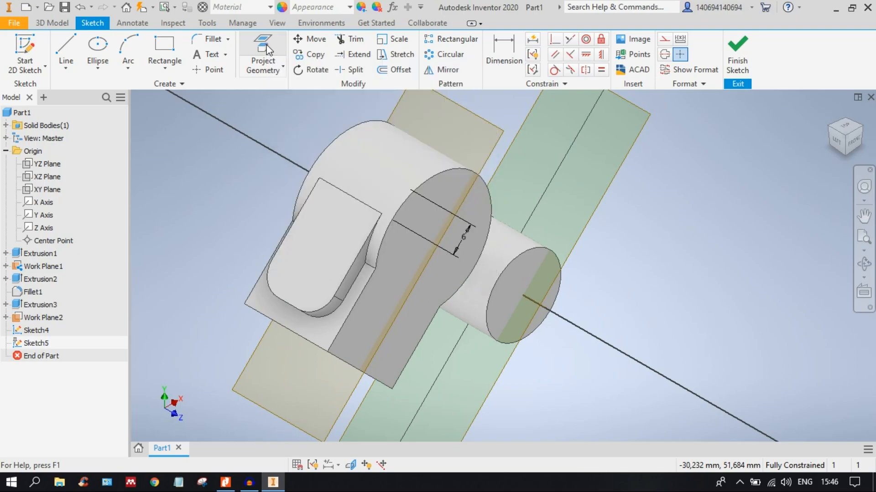
left_click(269, 49)
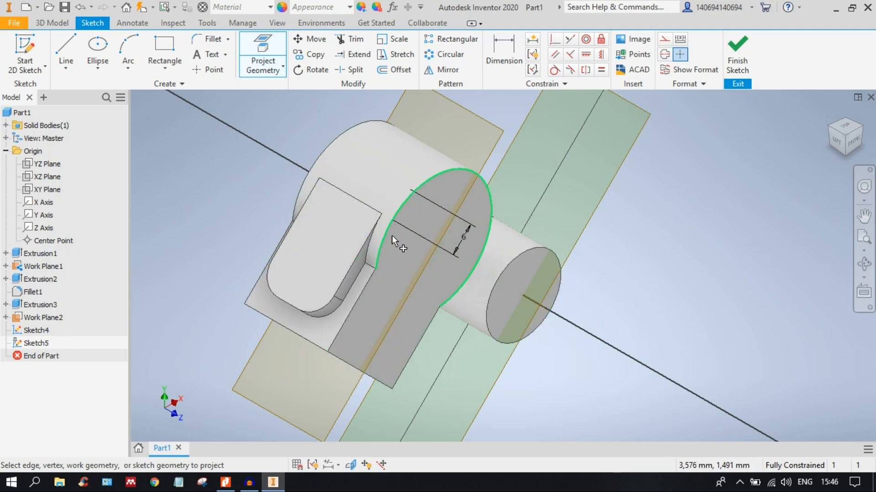
key("F7")
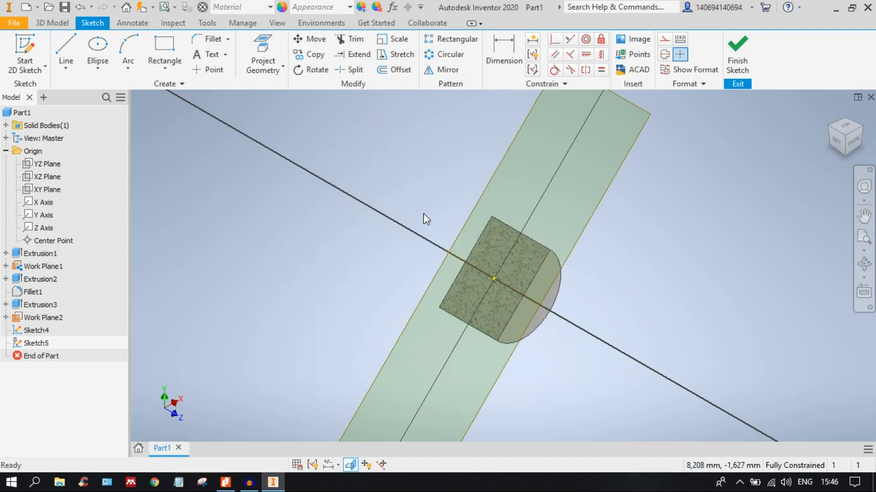
key("F7")
Hide Sketch4 containing the 6 mm semi-axis ellipse, and show it again.
left_click(37, 330)
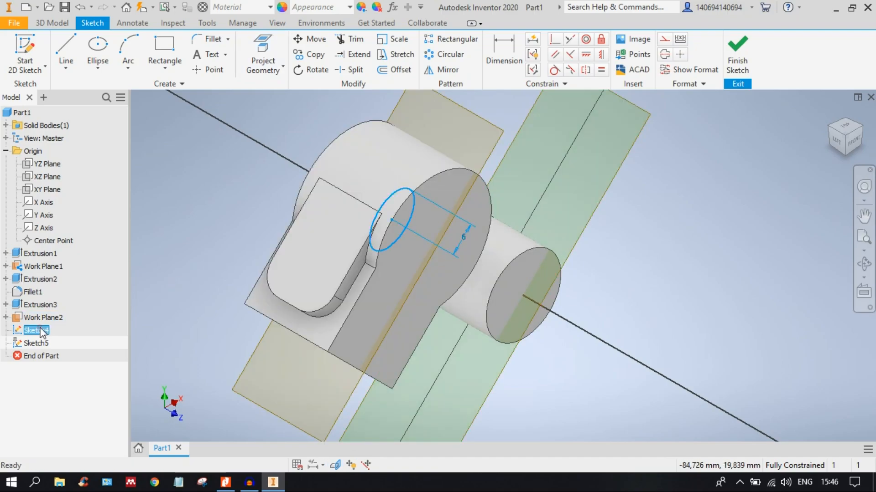
right_click(42, 331)
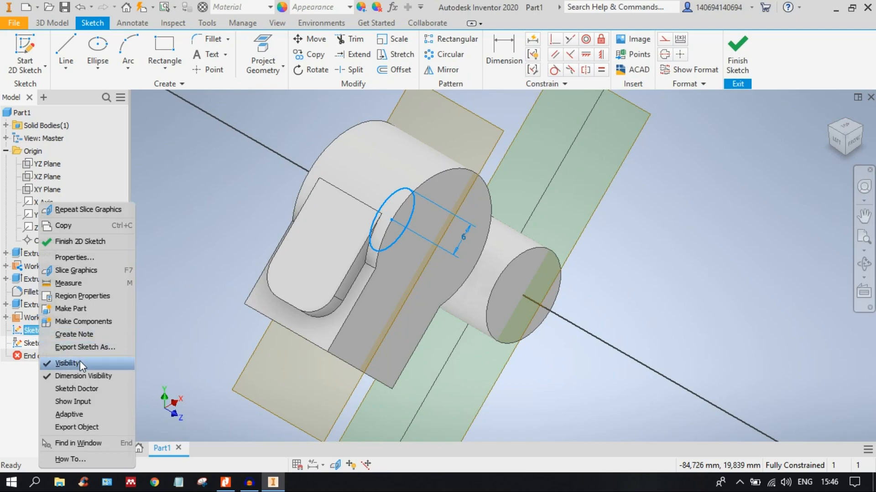
left_click(80, 362)
left_click(36, 330)
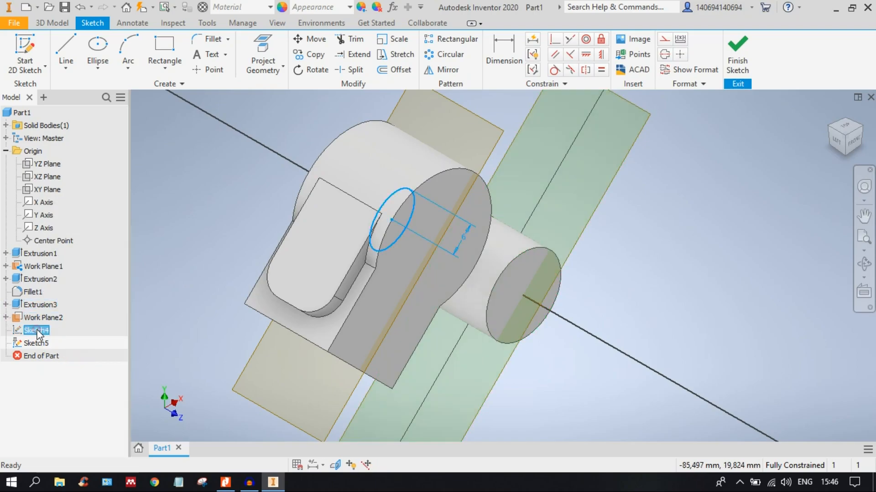
right_click(38, 331)
left_click(89, 363)
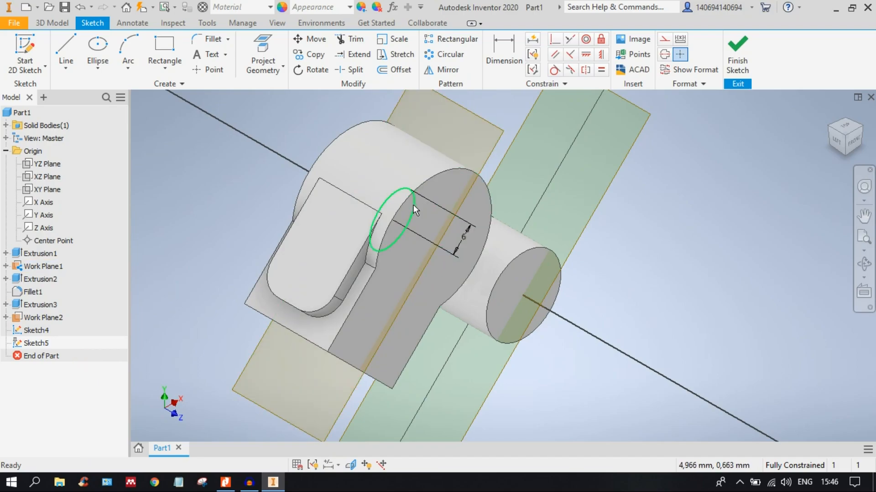
Project the ellipse from Sketch4 onto the current sketch on Work Plane2.
left_click(274, 50)
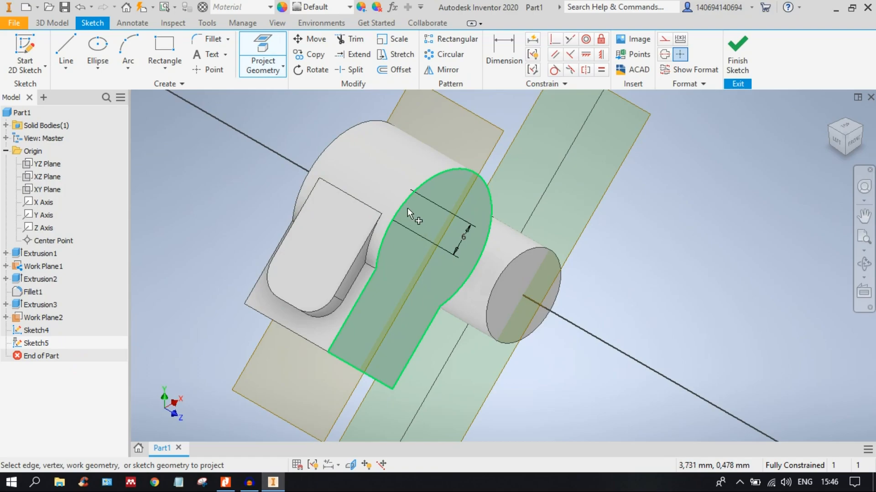
middle_click_drag(422, 240, 400, 229, "shift")
middle_click_drag(378, 266, 518, 289, "shift")
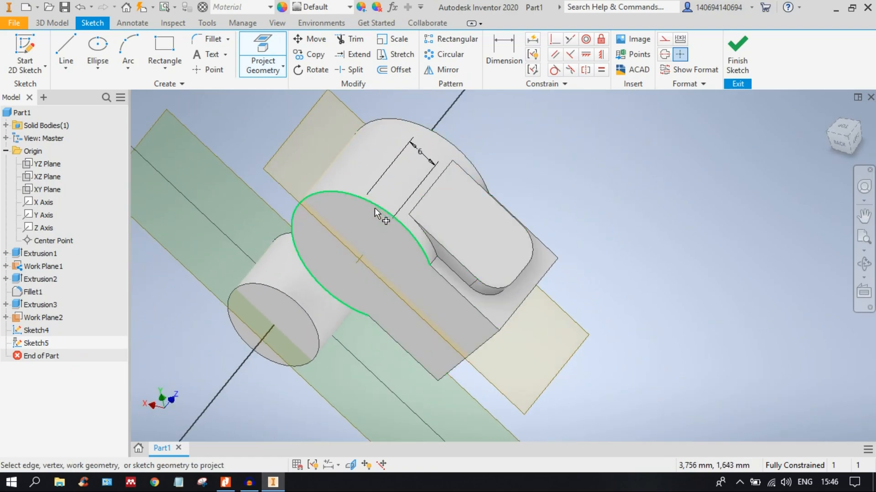
scroll(362, 242, "down", 3)
middle_click_drag(362, 242, 384, 208, "shift")
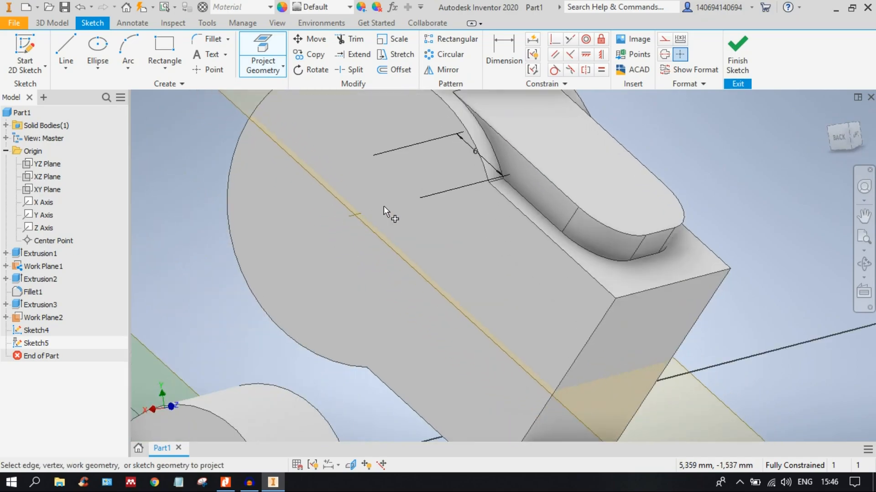
middle_click_drag(354, 232, 337, 253, "shift")
scroll(336, 252, "up", 2)
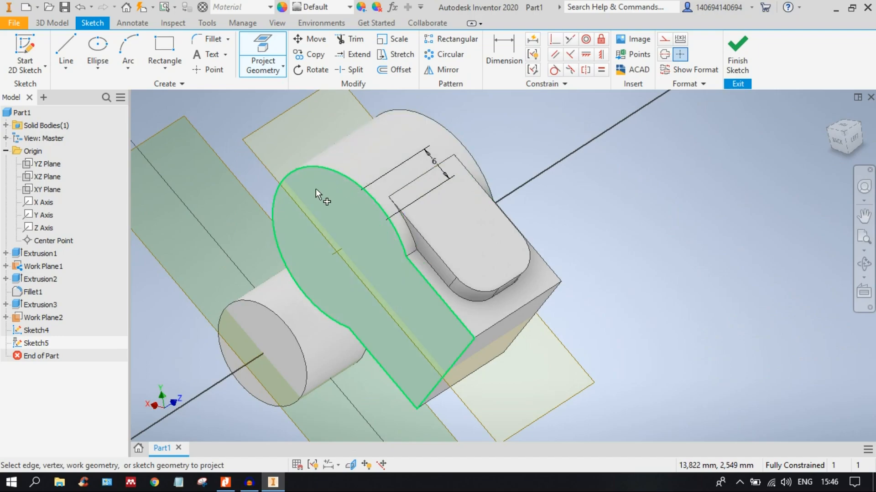
mouse_move(404, 256)
middle_mouse_down("shift")
mouse_move(313, 248)
mouse_move(316, 222)
middle_mouse_up("shift")
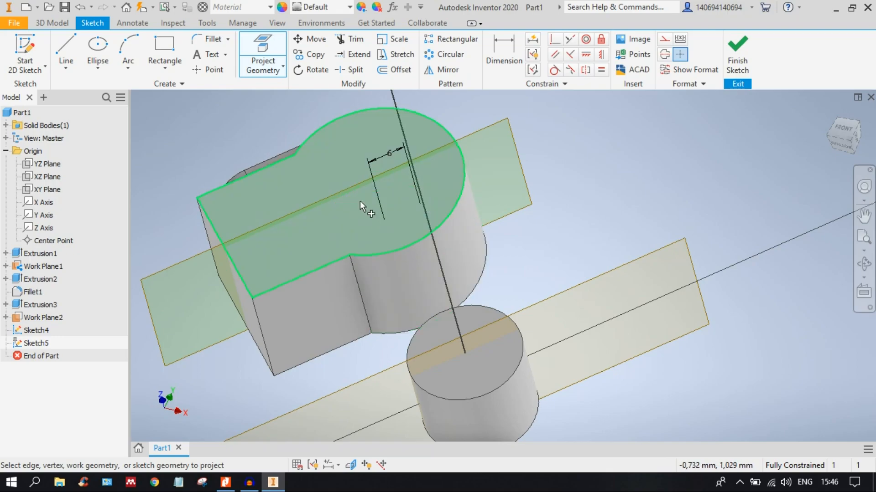
mouse_move(360, 244)
middle_mouse_down("shift")
mouse_move(348, 243)
mouse_move(441, 196)
middle_mouse_up("shift")
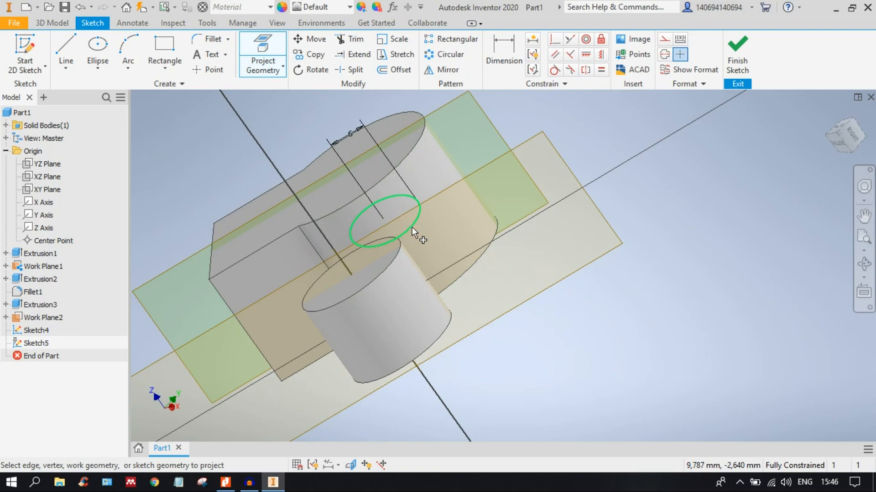
middle_click_drag(434, 178, 511, 222, "shift")
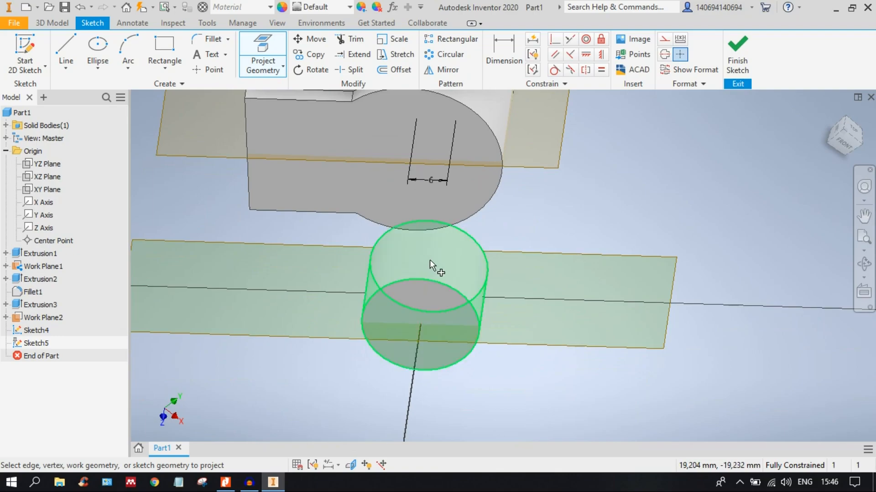
left_click(454, 253)
Inspect the projected ellipse with the graphics sliced at the sketch plane, looking square onto Work Plane2.
key("F7")
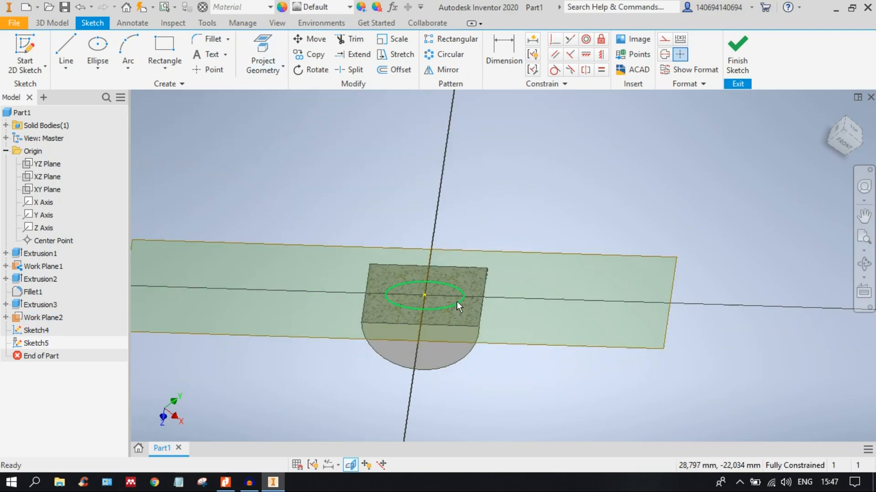
key("F7")
key("F7")
key("F7")
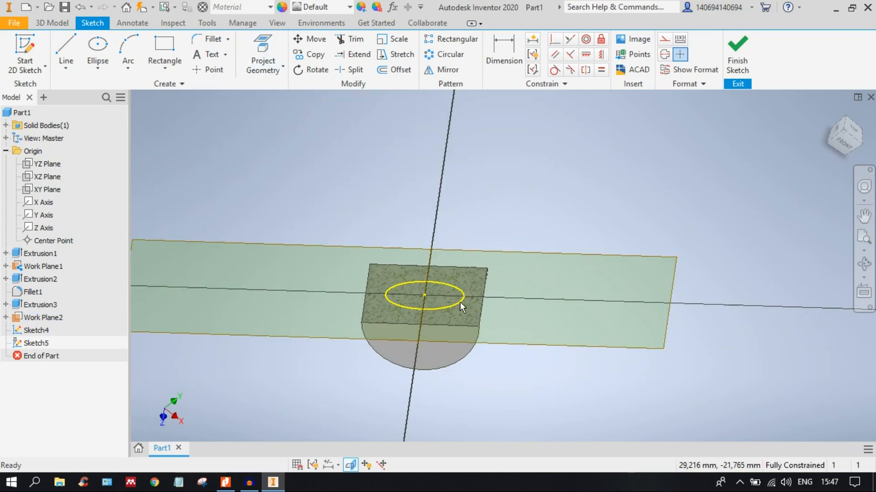
key("F7")
left_click(863, 295)
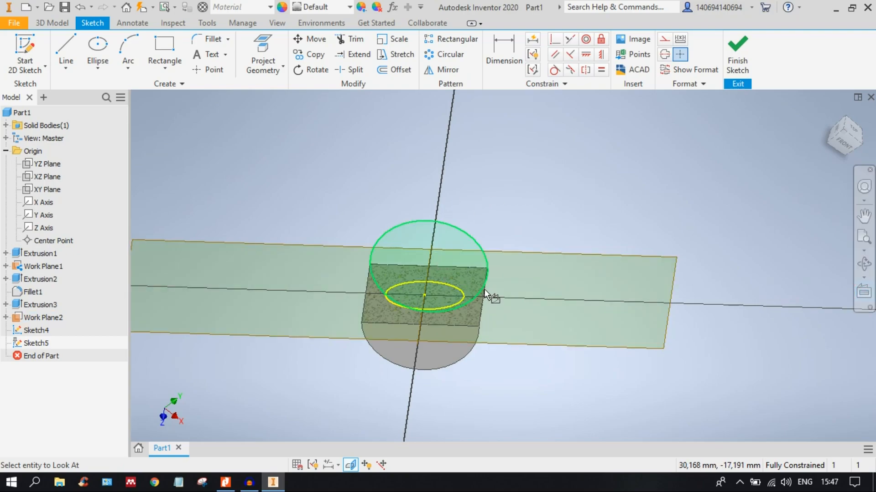
scroll(470, 289, "down", 3)
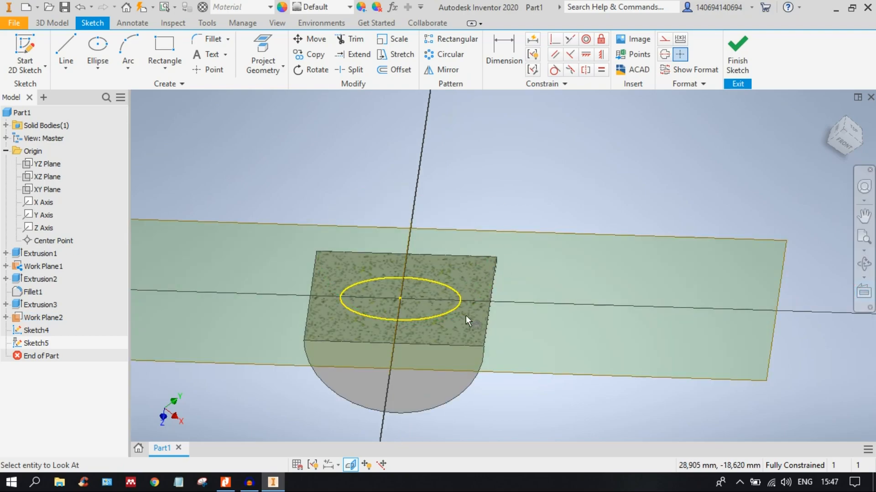
mouse_move(488, 311)
middle_mouse_down("shift")
mouse_move(476, 322)
mouse_move(461, 273)
middle_mouse_up("shift")
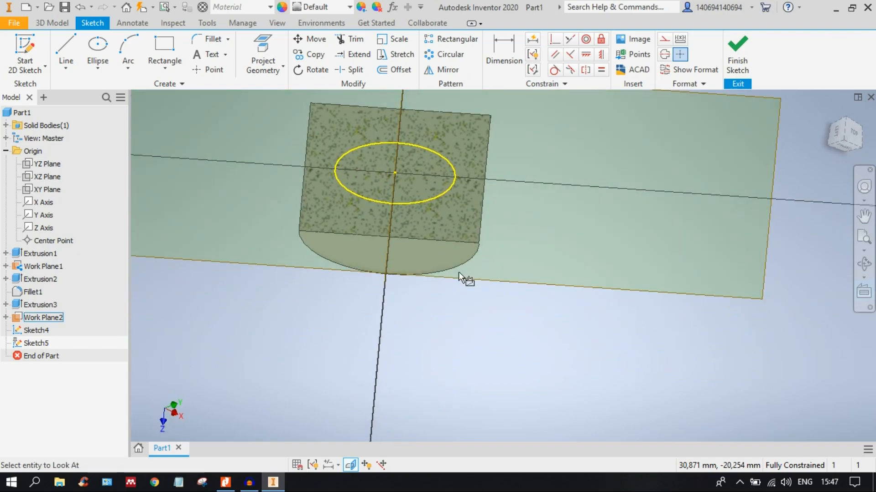
left_click(509, 281)
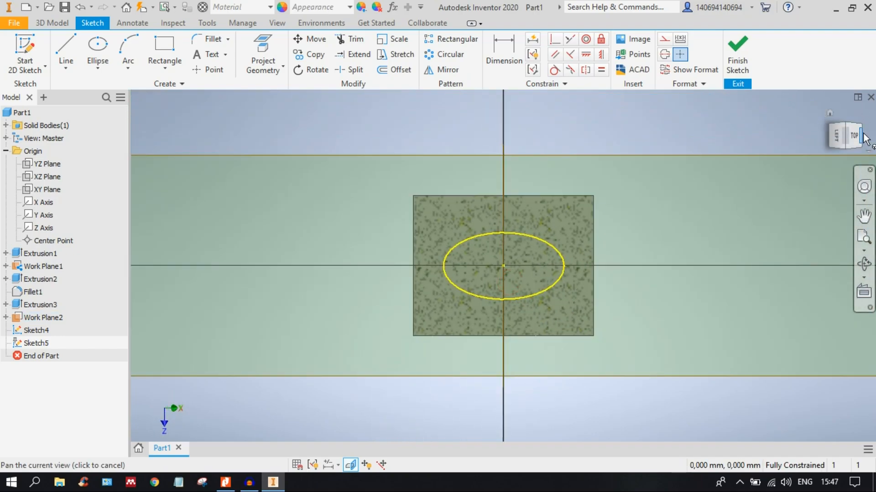
Offset the projected ellipse inward by 1.5 mm in the sketch on Work Plane2.
scroll(530, 256, "down", 3)
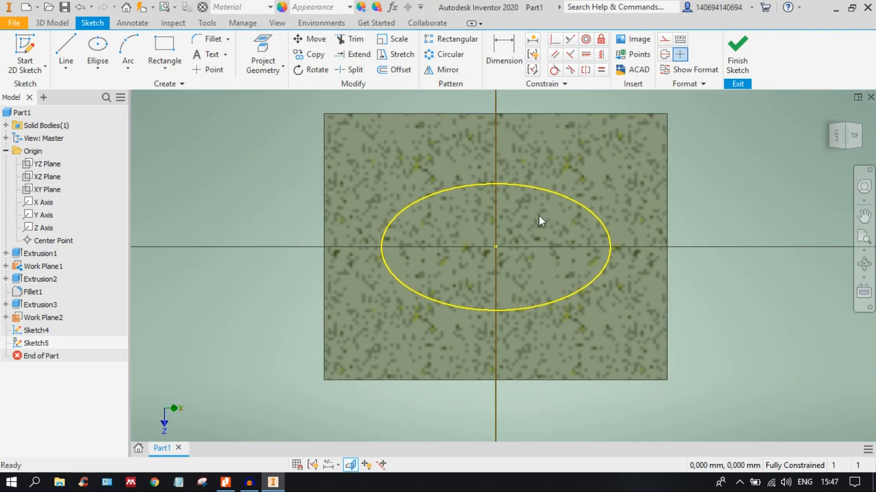
left_click(392, 70)
left_click(545, 191)
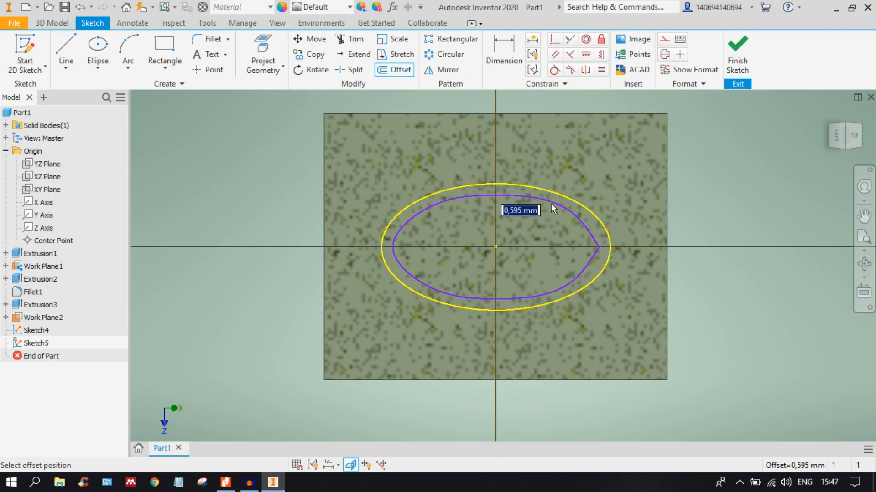
type("1.5")
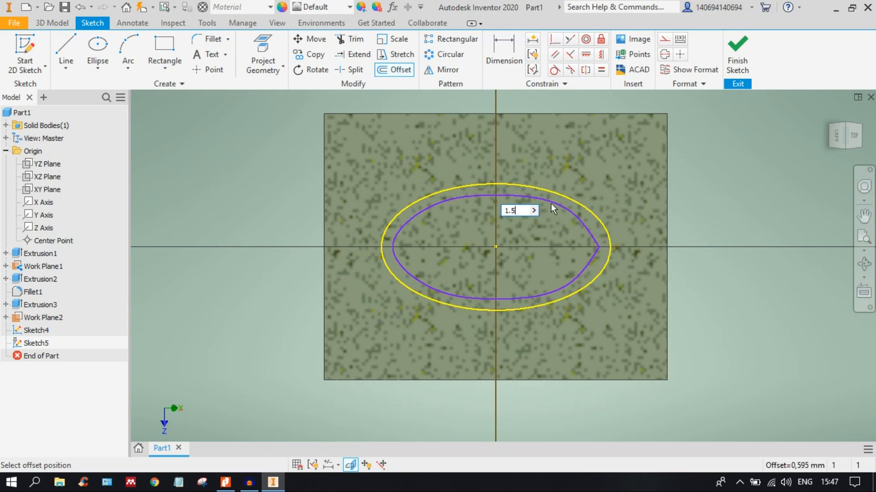
key("BackSpace")
key("BackSpace")
key("BackSpace")
type("1.5")
key("Return")
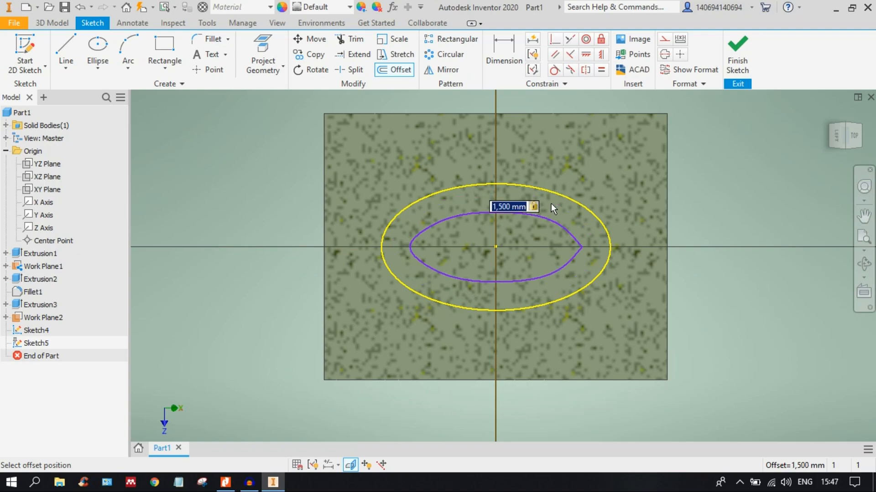
key("Escape")
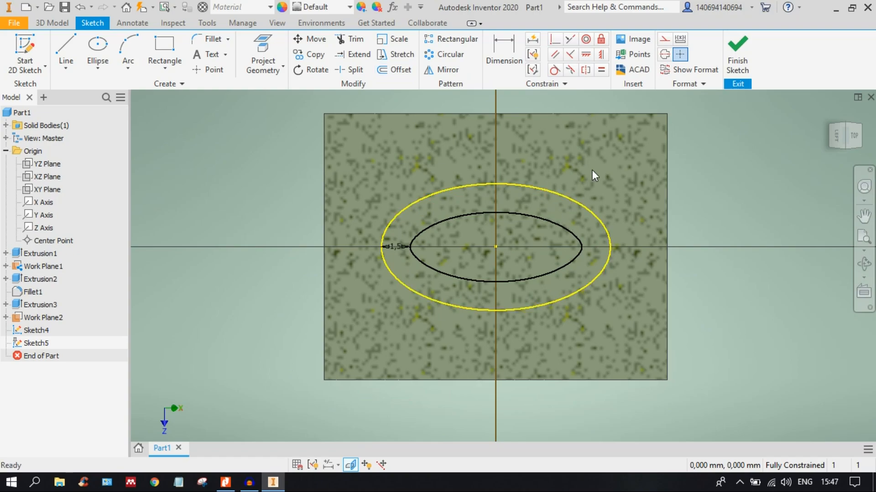
Try deleting the projected outer ellipse, and undo the deletion.
left_click(586, 203)
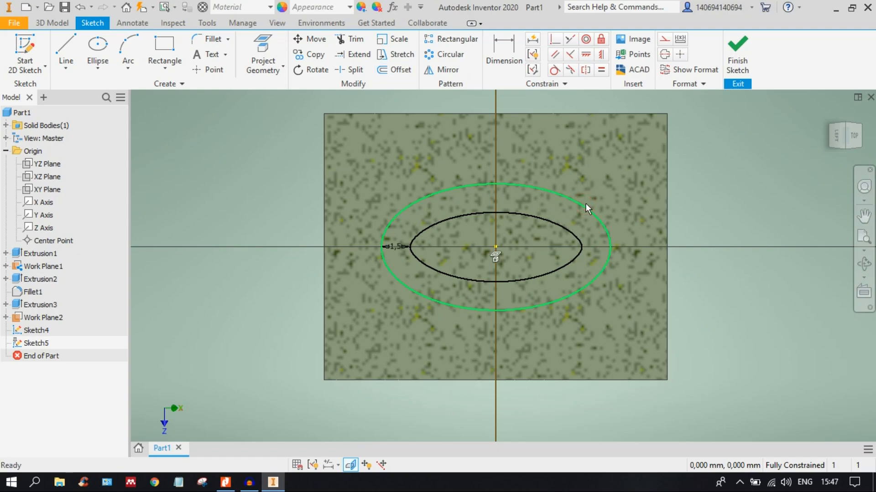
right_click(585, 203)
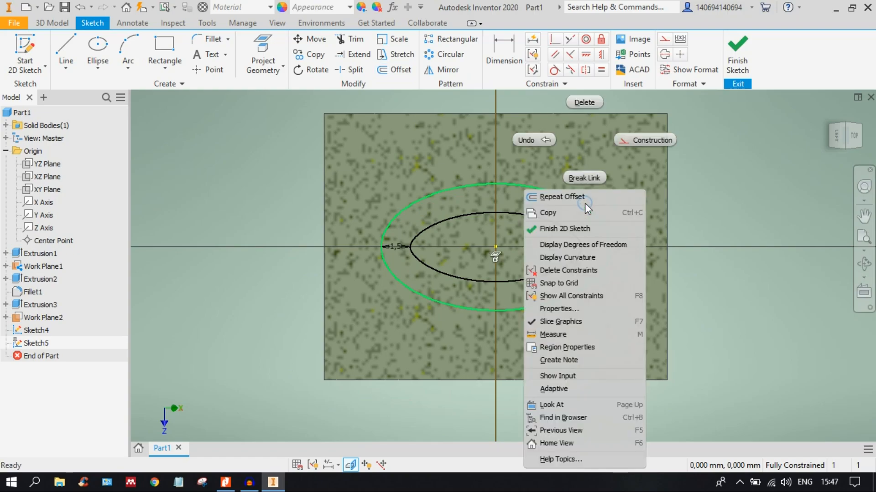
left_click(582, 101)
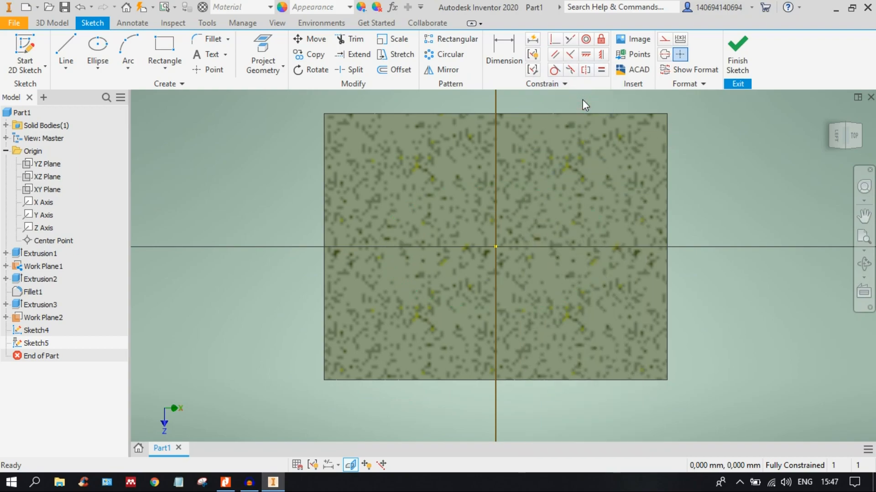
key("ctrl+z")
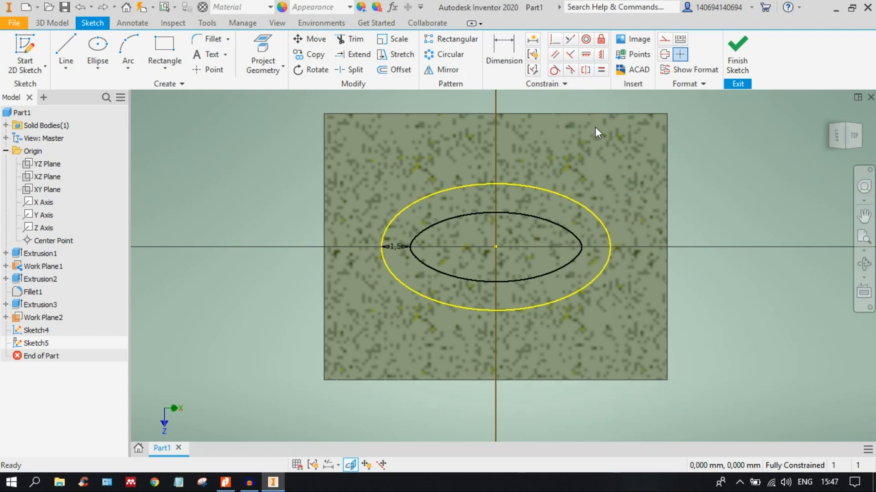
Convert the projected outer ellipse to construction geometry and finish the sketch.
left_click(545, 218)
left_click(518, 240)
left_click(544, 191)
left_click(663, 54)
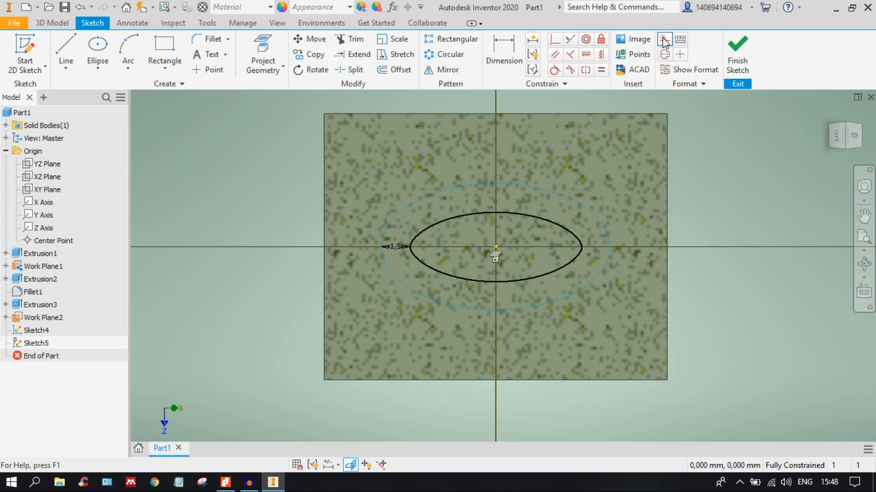
left_click(607, 181)
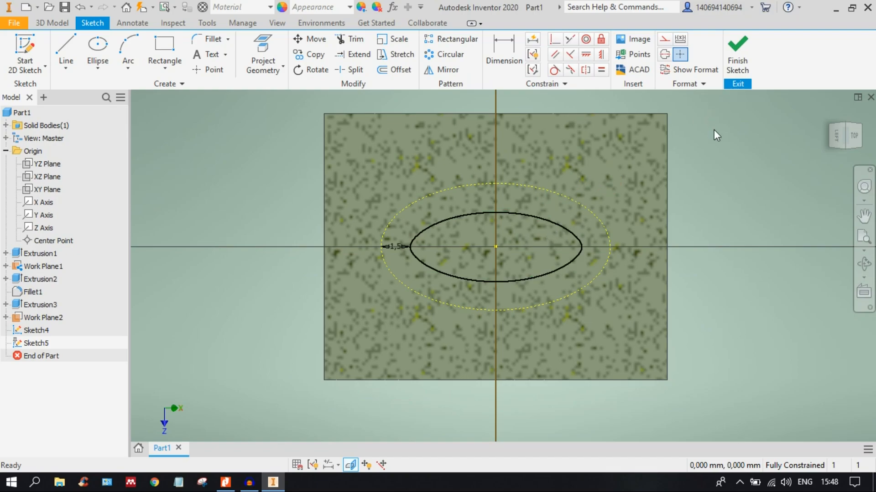
left_click(738, 64)
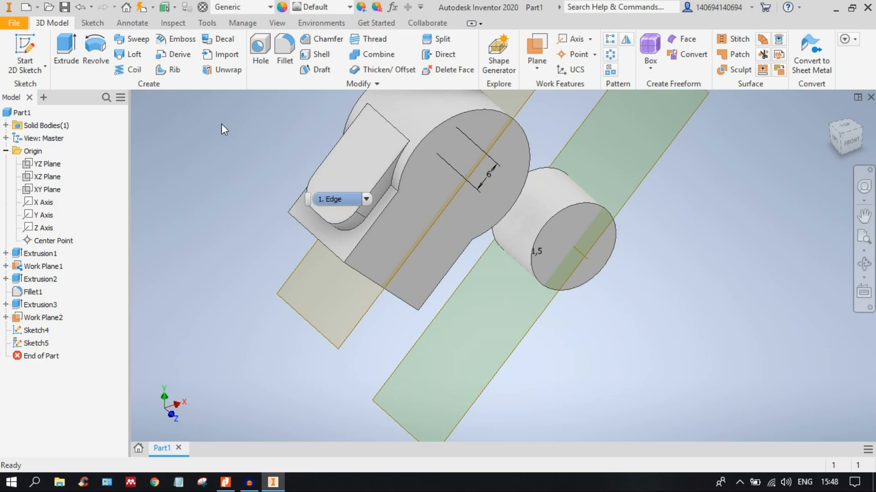
Loft a solid arm from the ellipse in Sketch4 to the inner offset profile in Sketch5.
left_click(124, 56)
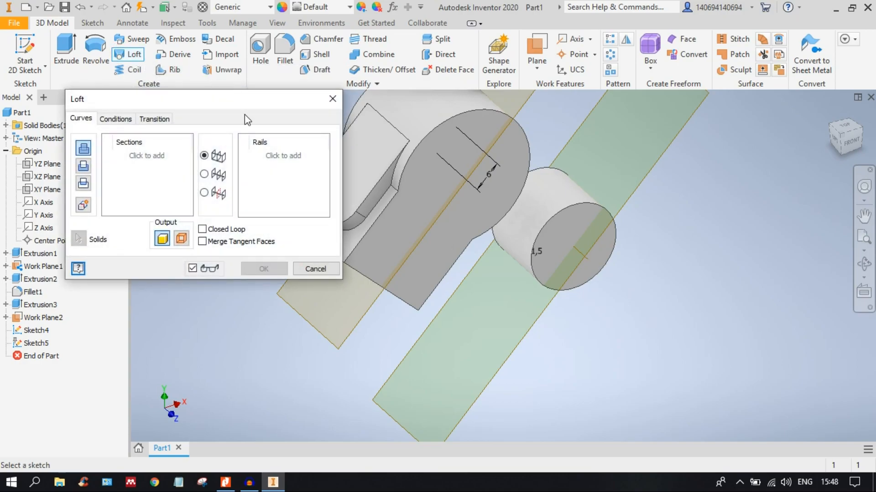
left_click(157, 155)
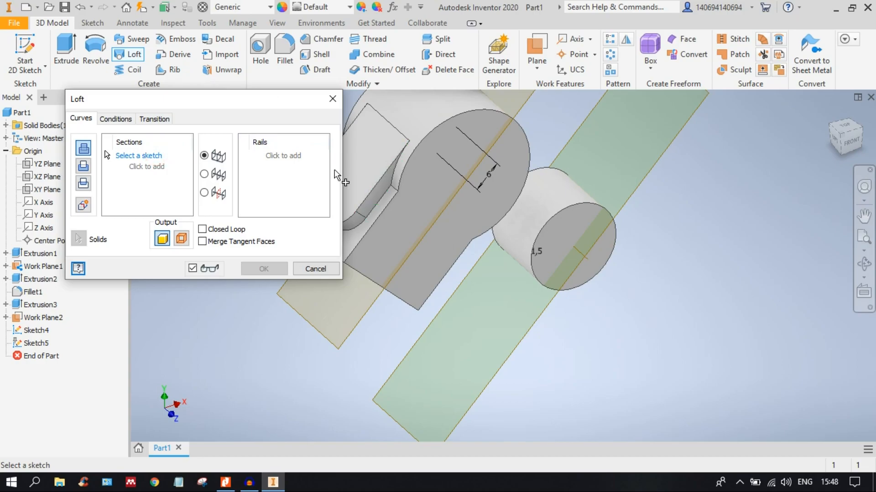
left_click(136, 156)
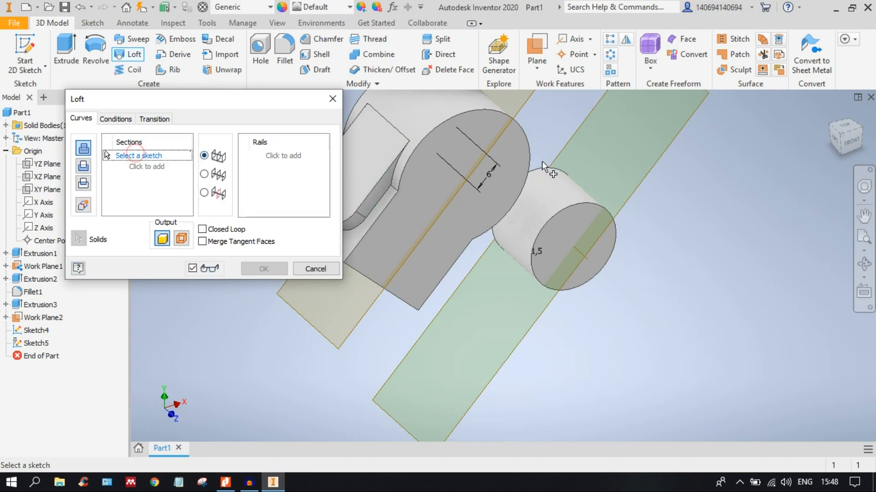
left_click(35, 332)
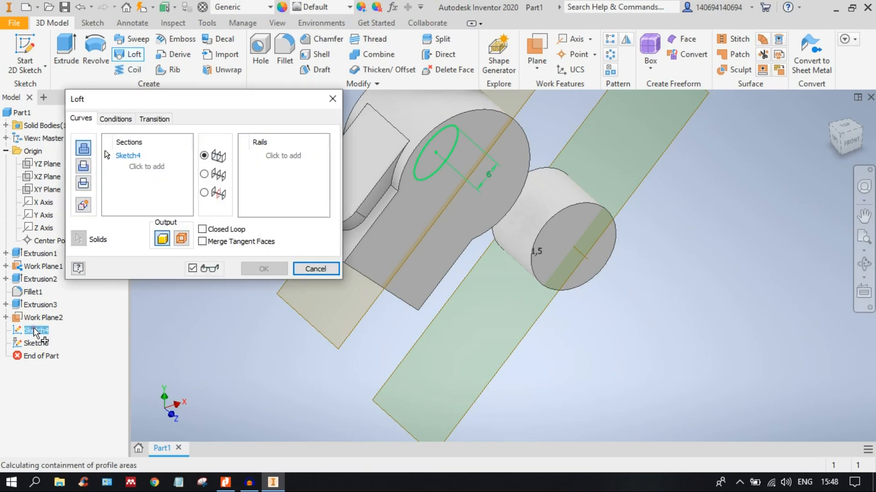
left_click(146, 167)
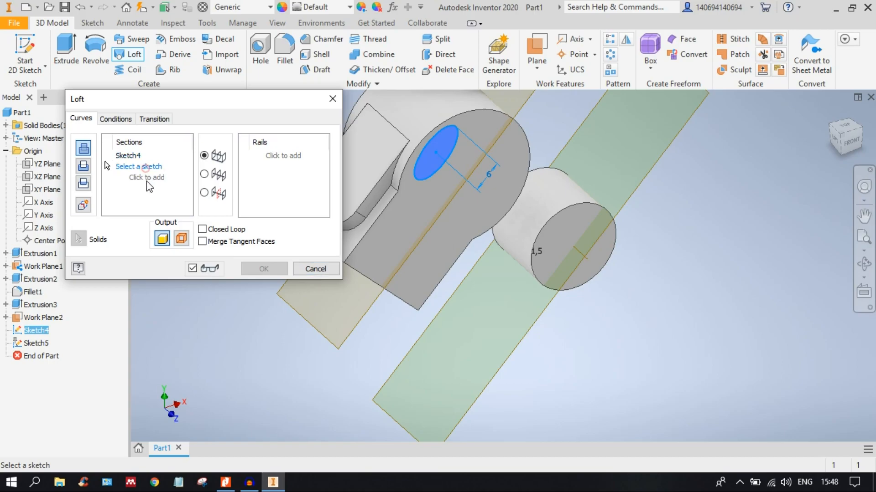
left_click(44, 344)
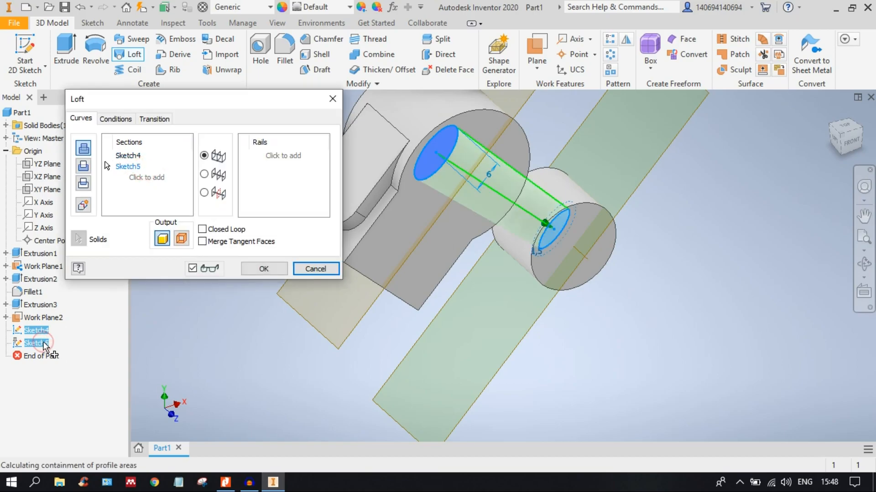
left_click(849, 142)
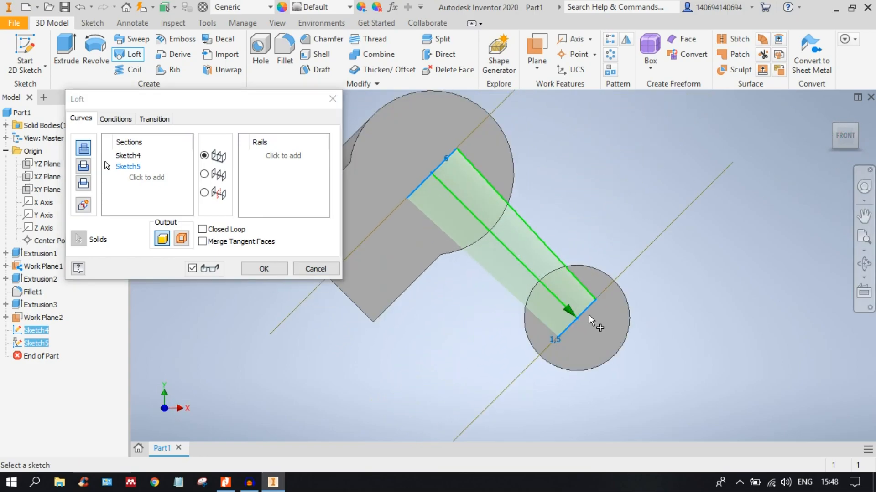
left_click(853, 127)
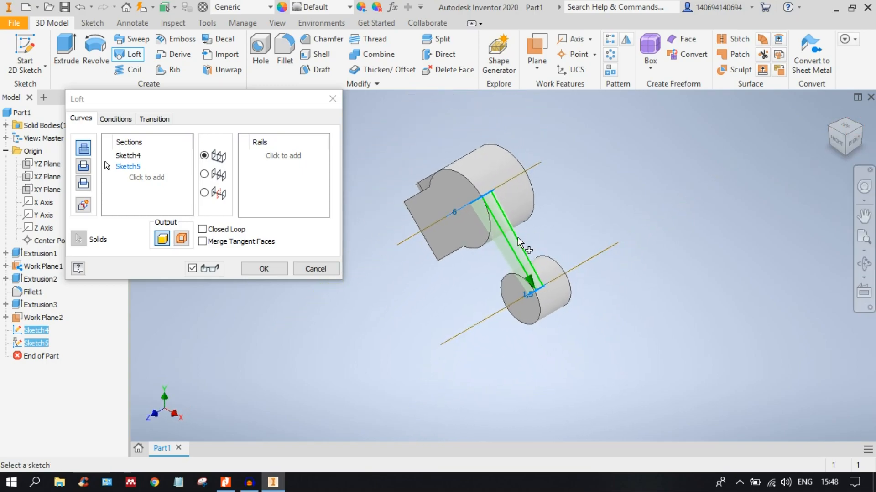
left_click(256, 270)
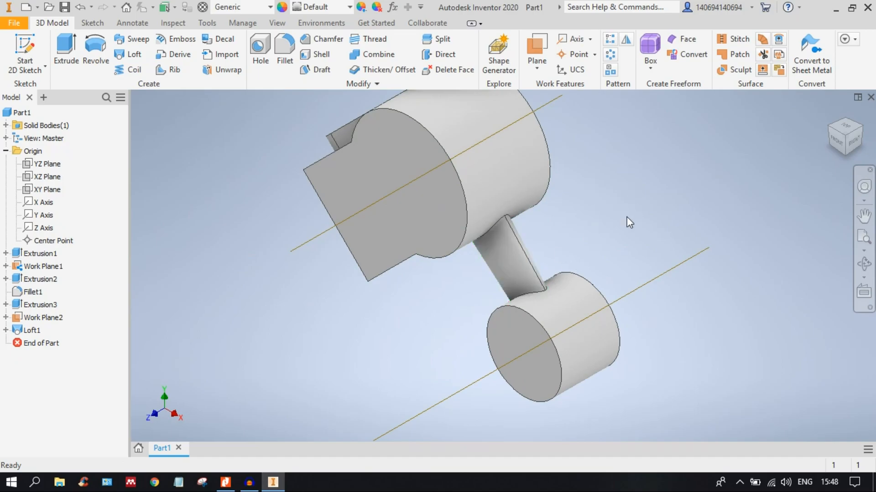
Examine the lofted arm between the main body and the cylindrical boss from several angles.
mouse_move(595, 264)
middle_mouse_down("shift")
mouse_move(668, 238)
mouse_move(704, 256)
mouse_move(676, 252)
mouse_move(682, 242)
mouse_move(639, 237)
mouse_move(671, 296)
mouse_move(688, 271)
mouse_move(721, 255)
middle_mouse_up("shift")
scroll(510, 270, "down", 2)
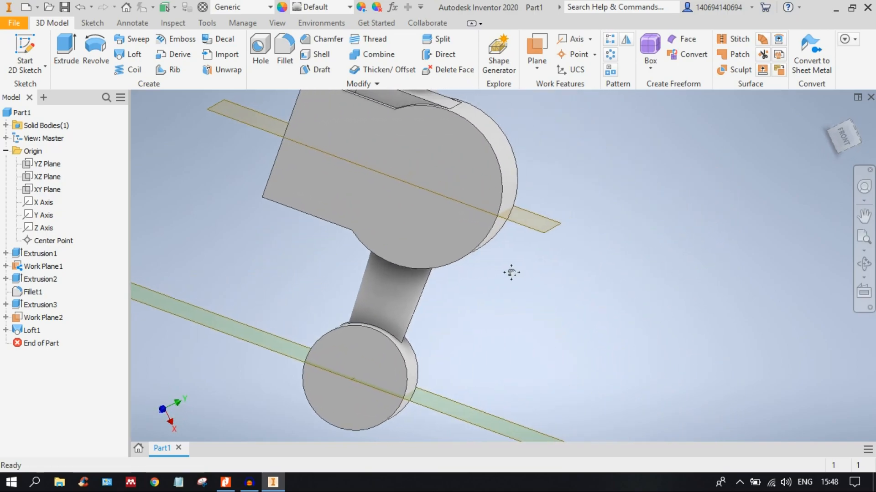
scroll(511, 268, "down", 1)
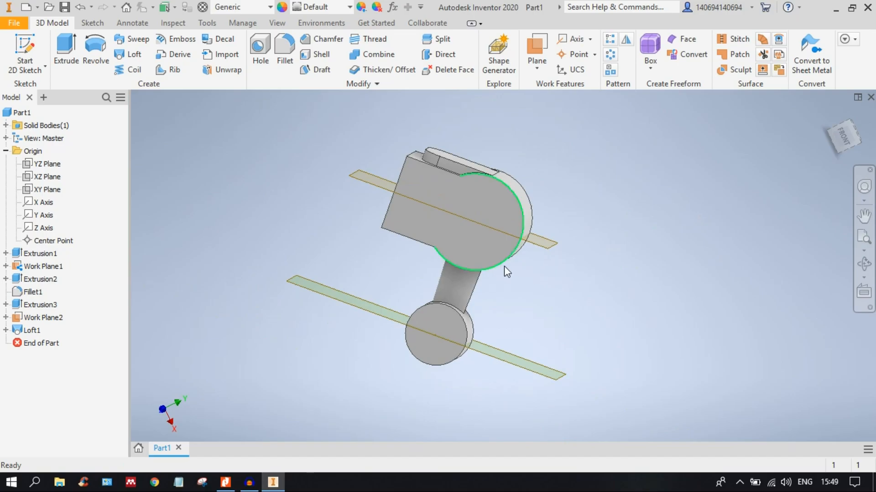
scroll(504, 266, "up", 2)
middle_click_drag(505, 264, 694, 338, "shift")
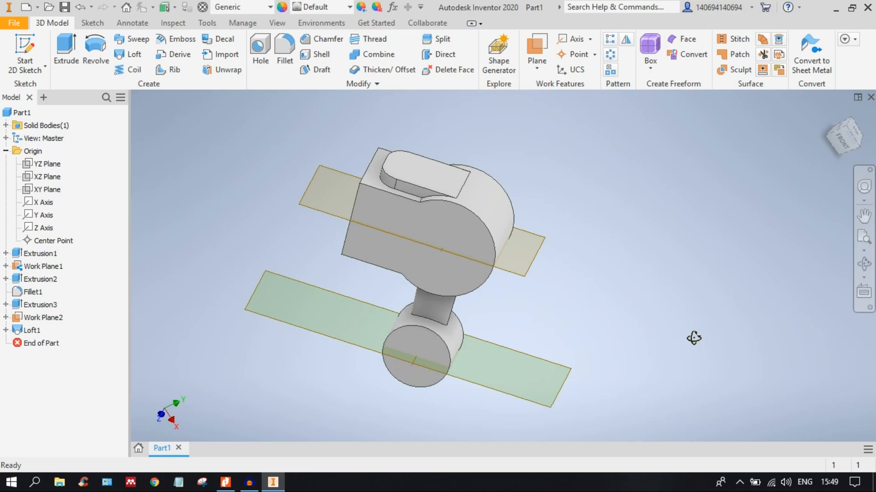
left_click_drag(546, 319, 501, 288)
middle_click_drag(501, 288, 485, 244, "shift")
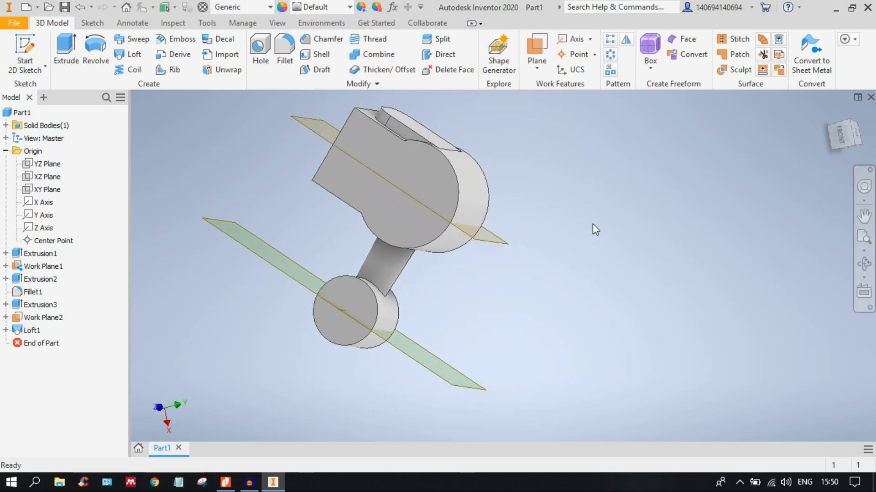
middle_click_drag(648, 189, 624, 207, "shift")
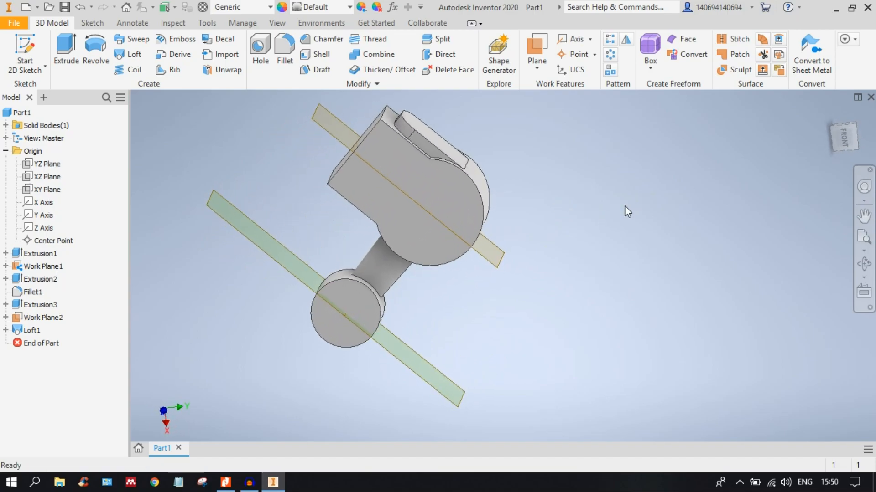
middle_click_drag(568, 200, 587, 241)
Start a new 2D sketch on the XY plane, facing the front of the part.
left_click(838, 140)
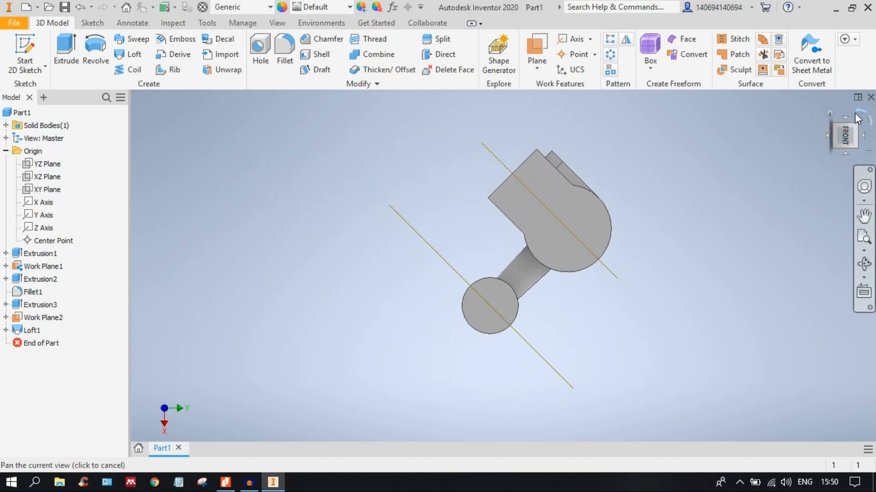
left_click(837, 128)
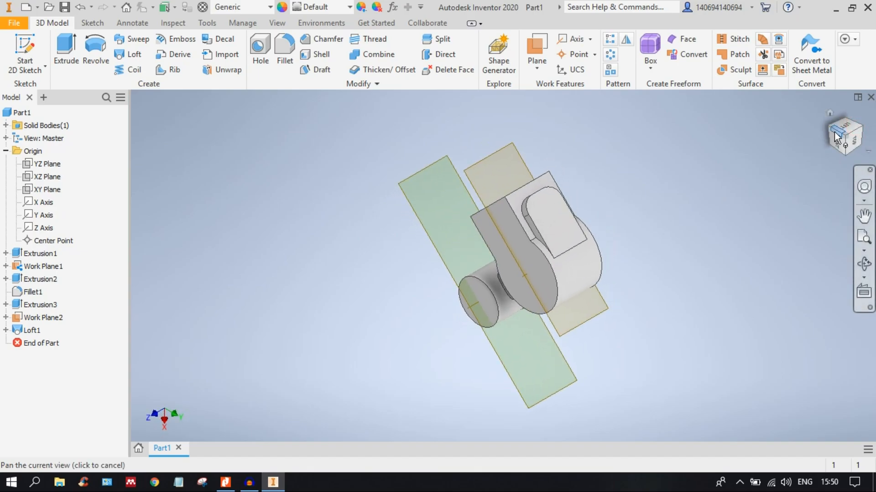
left_click(837, 139)
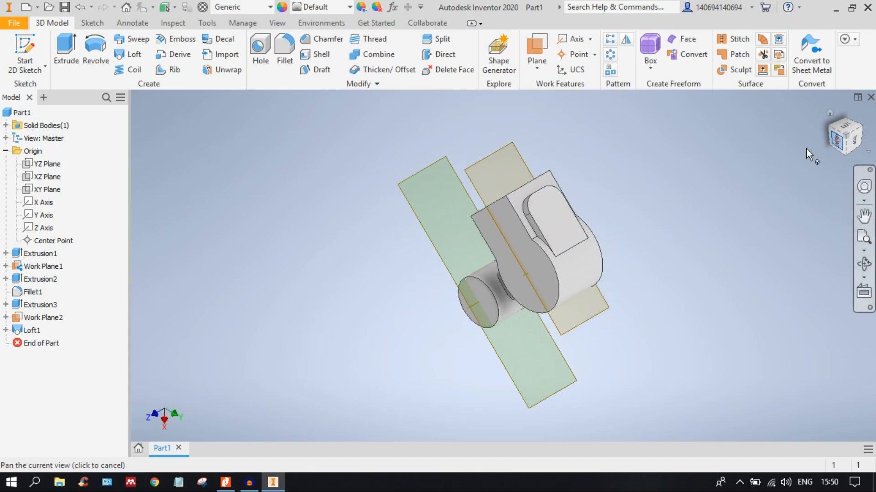
middle_click_drag(653, 189, 588, 155)
scroll(588, 155, "down", 2)
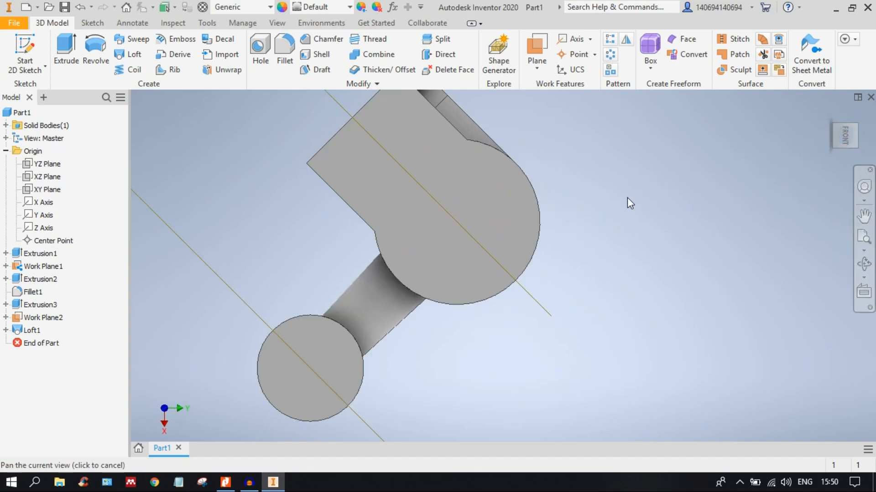
middle_click_drag(625, 201, 464, 195)
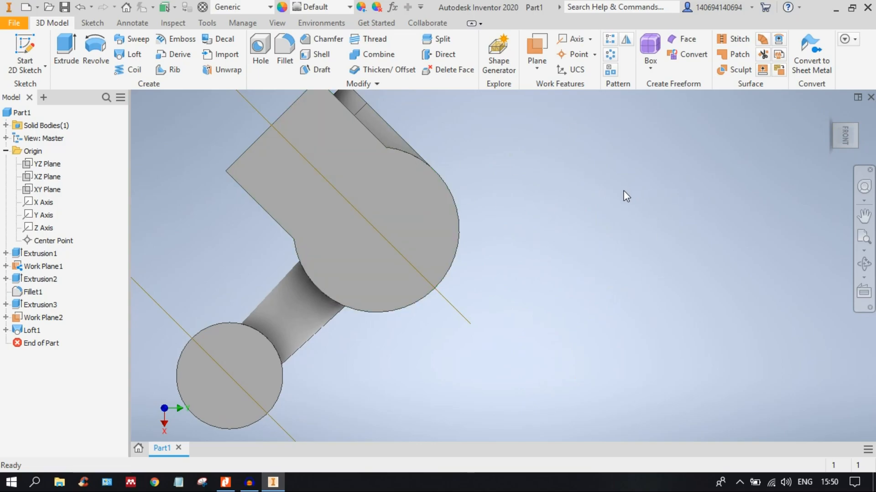
scroll(661, 192, "up", 2)
mouse_move(689, 182)
middle_mouse_down()
mouse_move(611, 181)
mouse_move(579, 217)
middle_mouse_up()
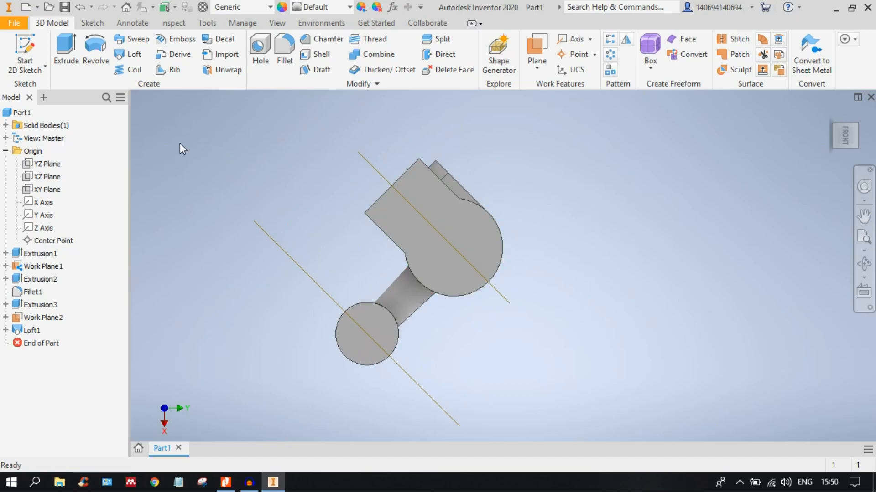
left_click(25, 48)
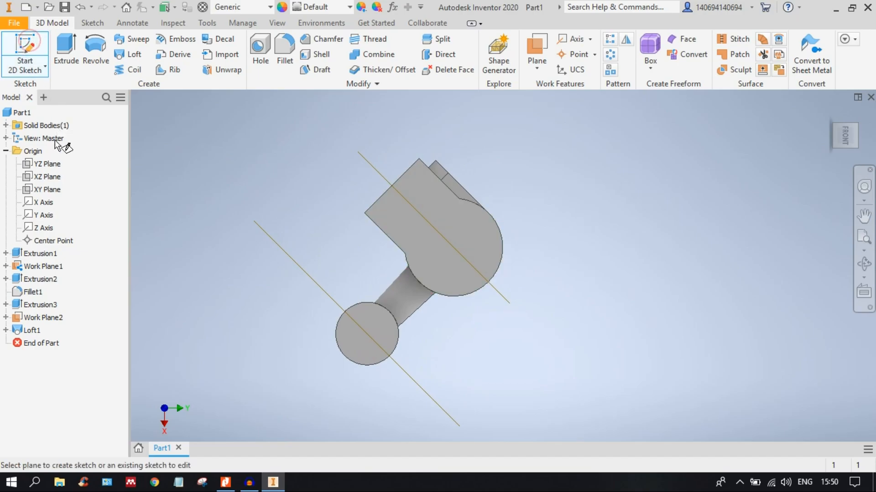
left_click(46, 191)
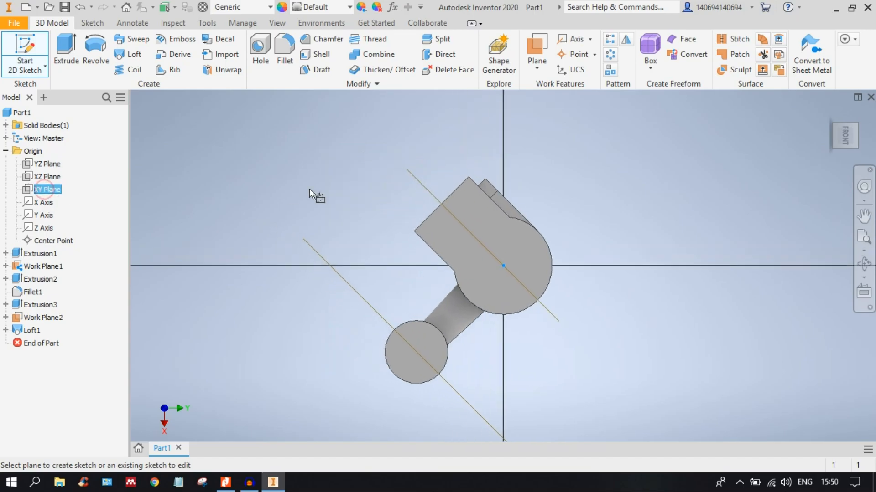
middle_click_drag(377, 194, 255, 185)
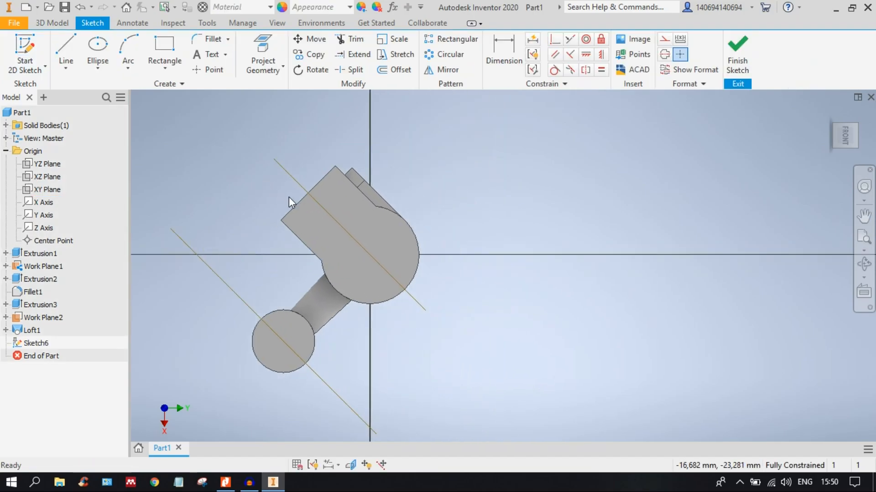
Slice the part at the sketch plane and sketch a line about 66 mm long from the origin, rising slightly above the horizontal axis.
key("F7")
key("F2")
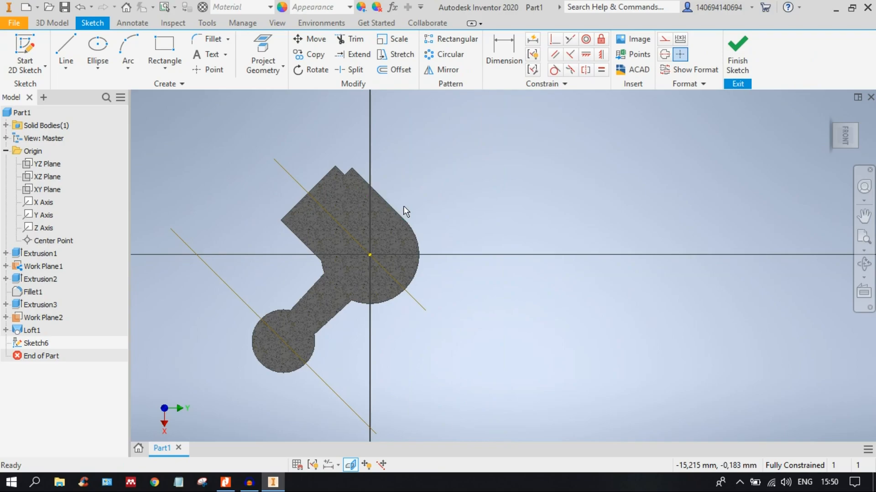
left_click_drag(437, 239, 471, 215)
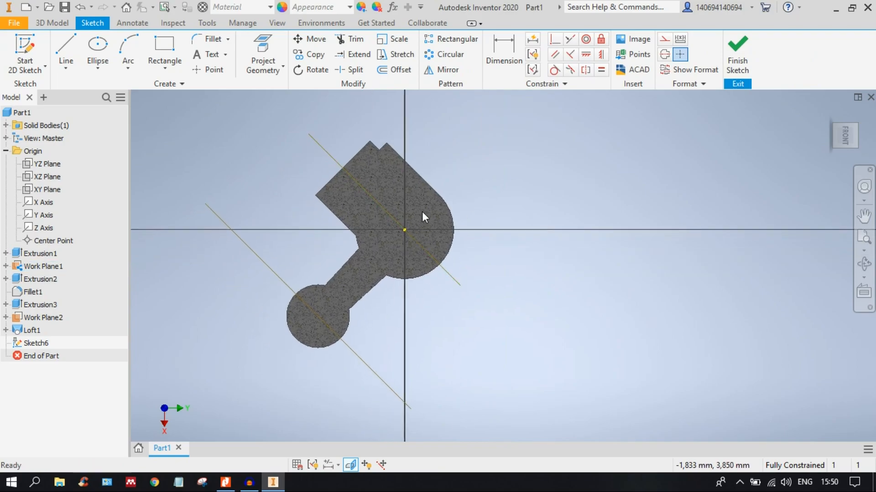
mouse_move(413, 203)
middle_mouse_down()
mouse_move(438, 206)
mouse_move(417, 189)
mouse_move(433, 202)
mouse_move(354, 201)
middle_mouse_up()
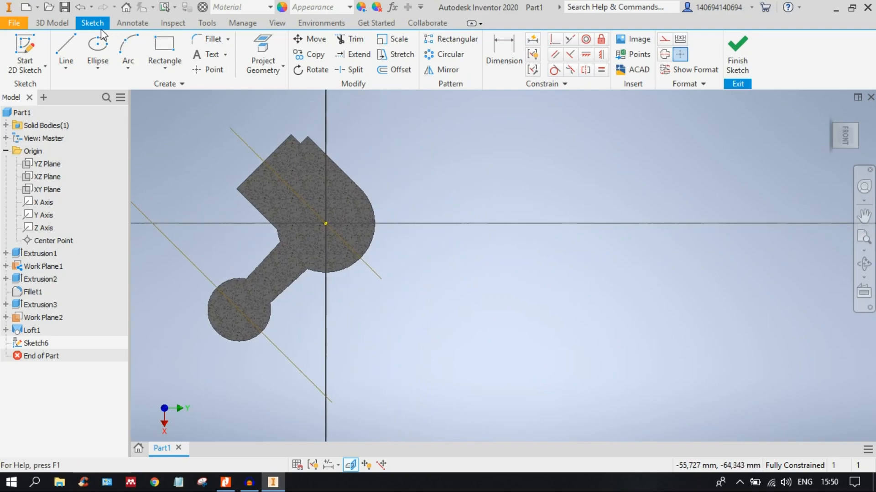
left_click(70, 46)
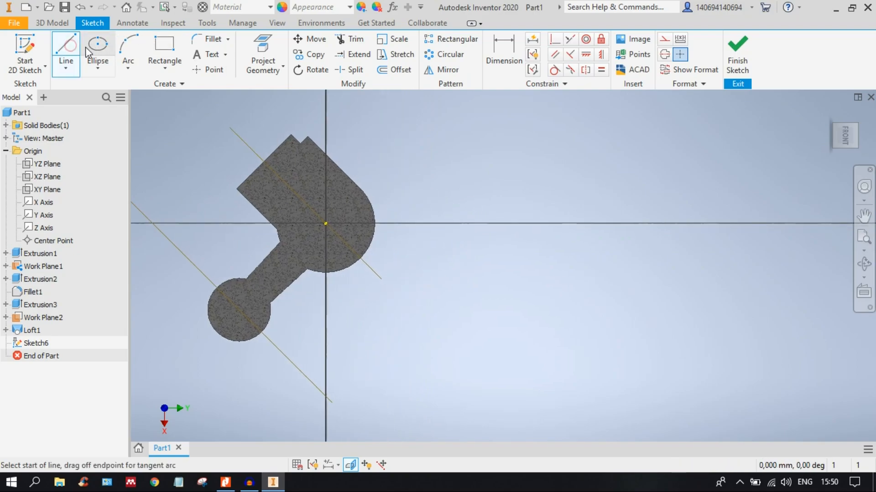
left_click(325, 223)
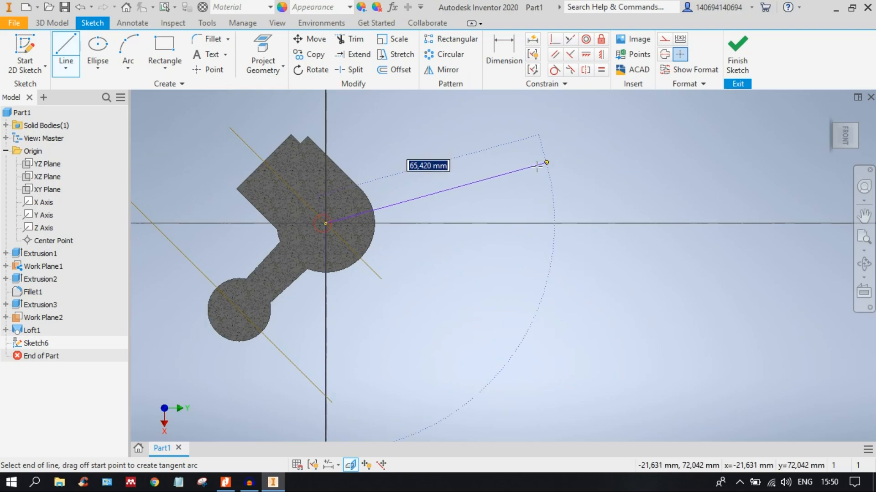
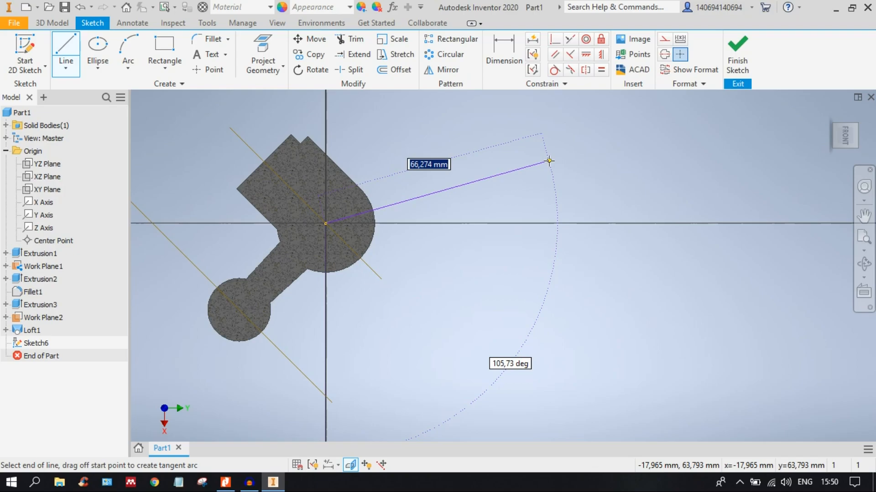
left_click(549, 161)
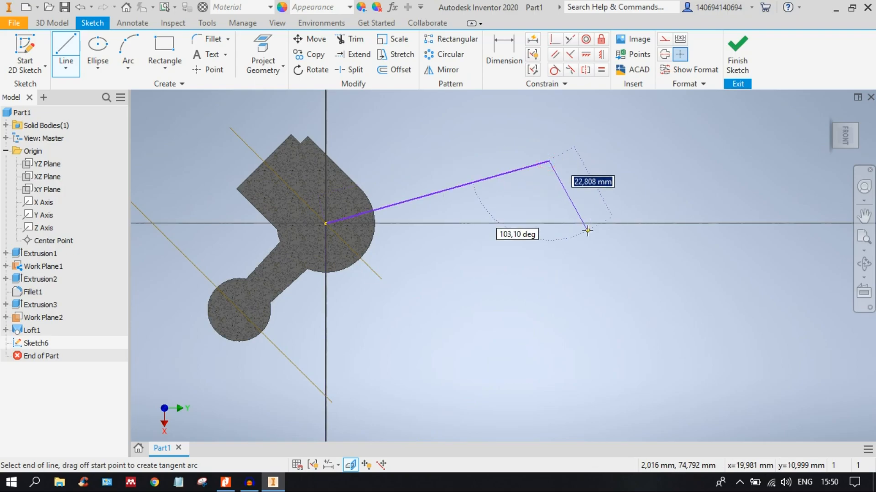
type("60")
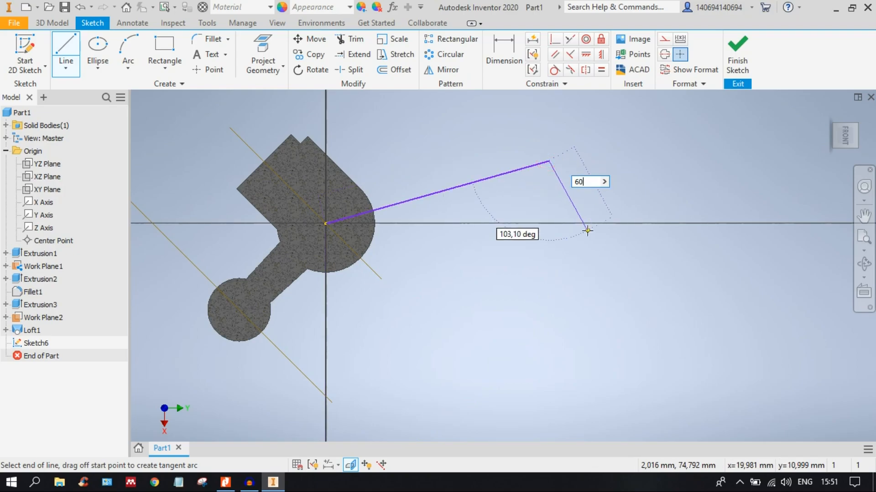
key("Return")
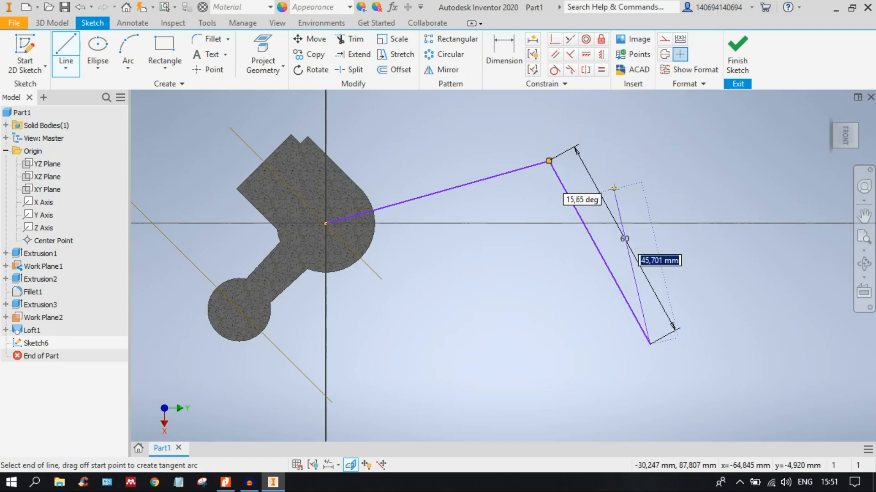
key("Escape")
key("ctrl+z")
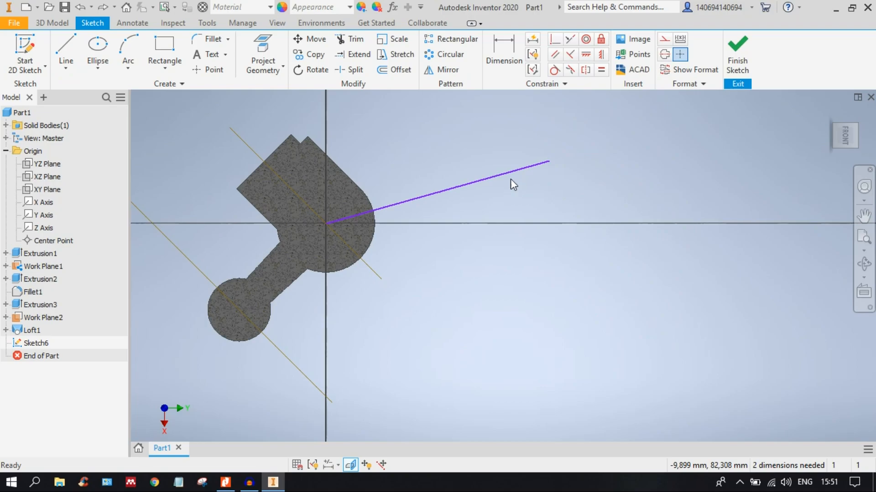
Add an aligned dimension of 60 mm to the slanted line from the origin.
left_click(503, 57)
left_click(466, 183)
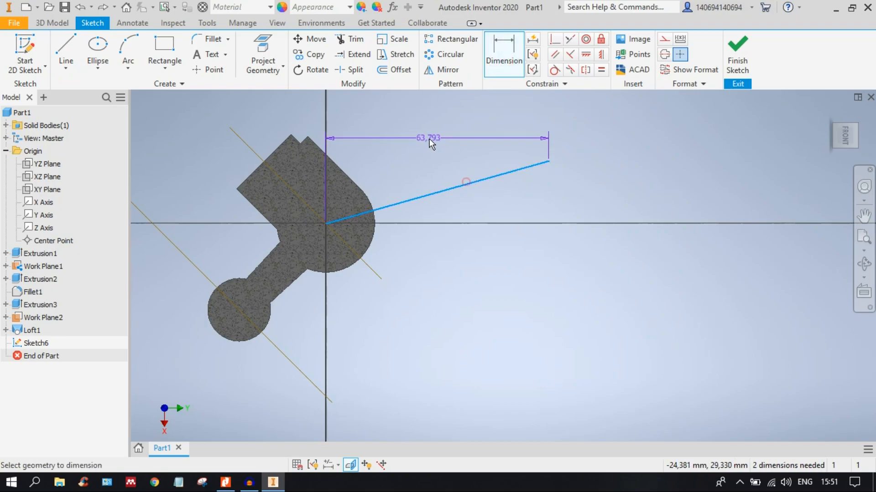
right_click(438, 150)
left_click(441, 204)
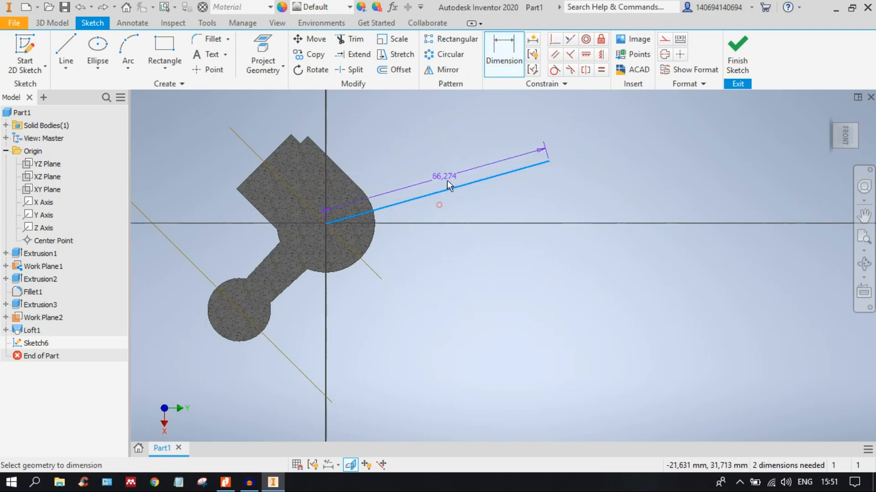
left_click(417, 152)
type("60")
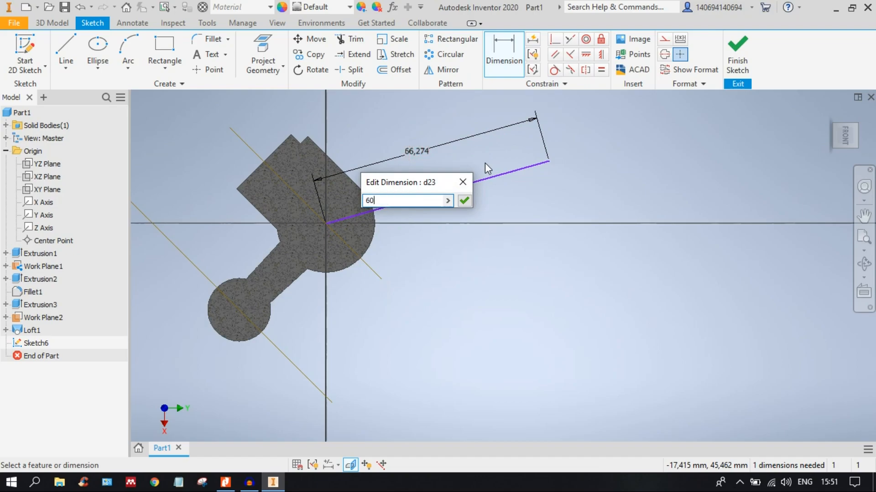
key("Return")
Sketch a short horizontal line from the origin and convert it to construction geometry.
middle_click_drag(352, 168, 455, 168)
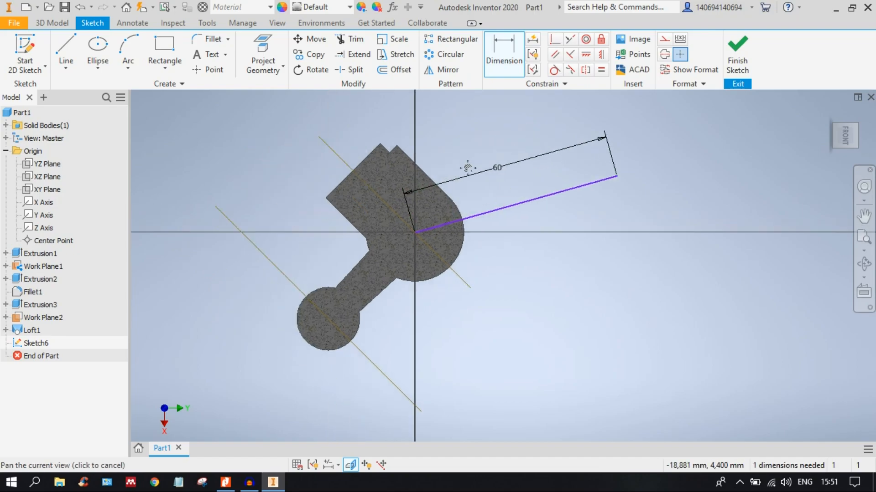
scroll(474, 244, "down", 5)
scroll(488, 238, "up", 3)
key("l")
scroll(374, 200, "up", 4)
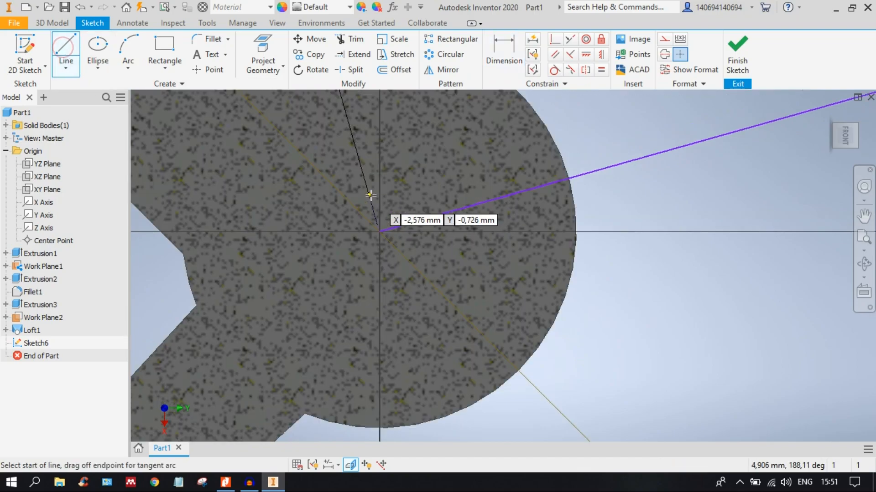
left_click(380, 232)
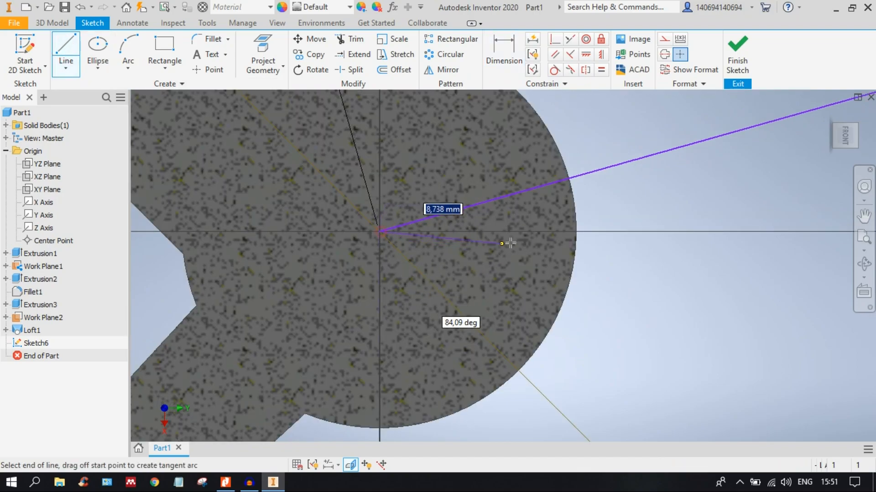
left_click(523, 232)
key("Escape")
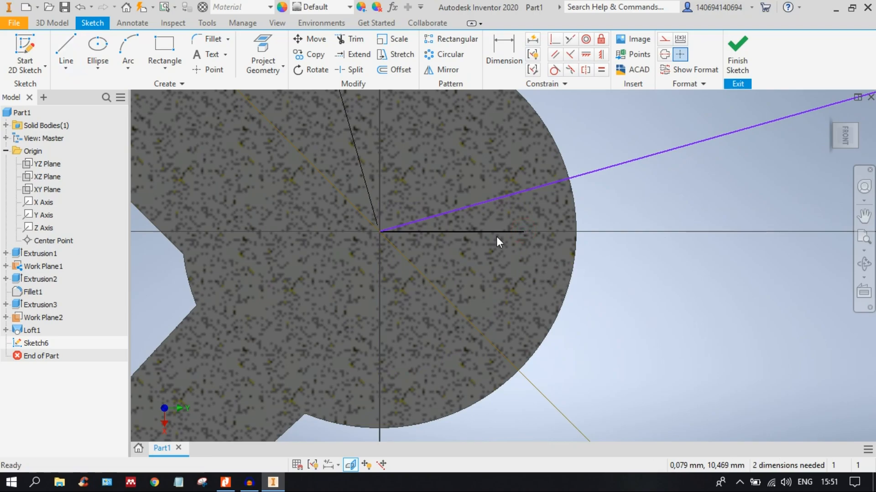
left_click(664, 38)
left_click(496, 231)
left_click(666, 40)
left_click(661, 159)
Dimension the angle between the slanted line and the horizontal construction line as 15 degrees.
key("d")
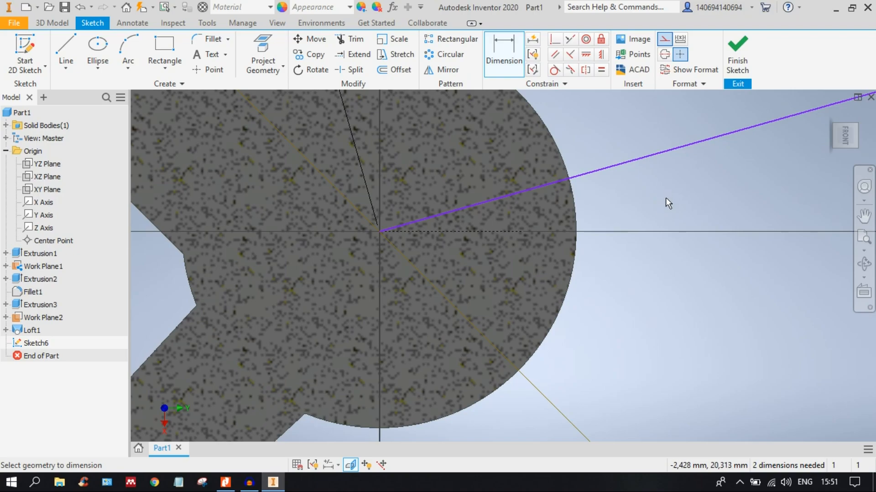
left_click(475, 201)
left_click(483, 231)
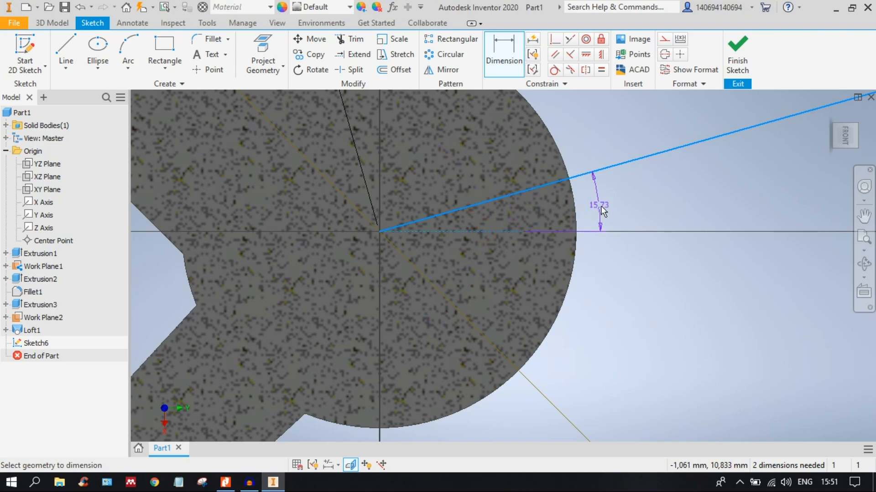
left_click(636, 204)
scroll(675, 207, "up", 3)
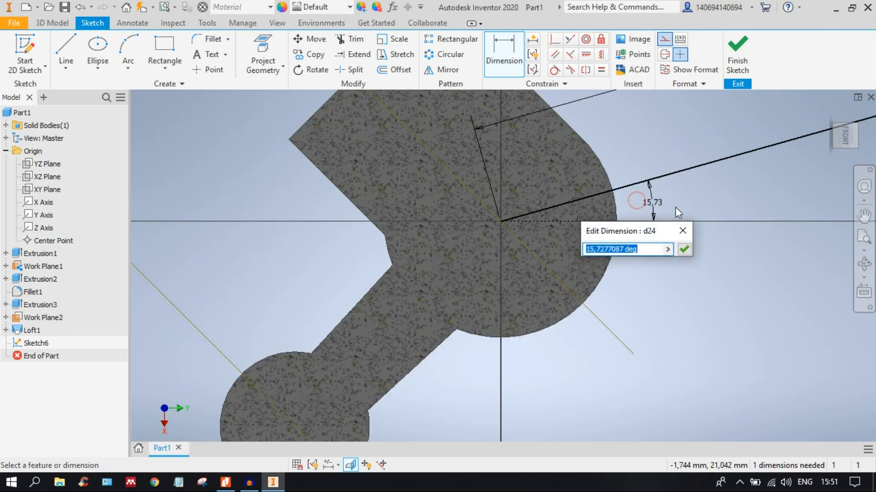
mouse_move(706, 197)
middle_mouse_down()
mouse_move(525, 210)
mouse_move(510, 242)
mouse_move(501, 237)
middle_mouse_up()
scroll(501, 236, "up", 5)
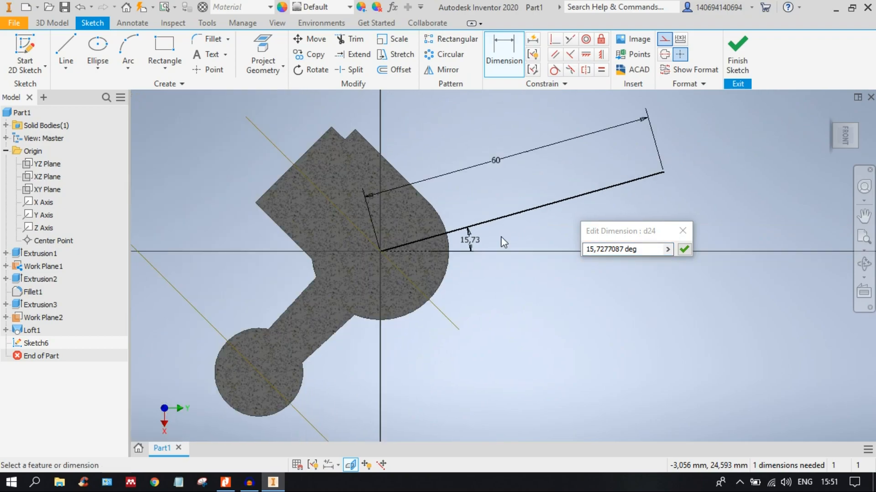
scroll(501, 237, "down", 3)
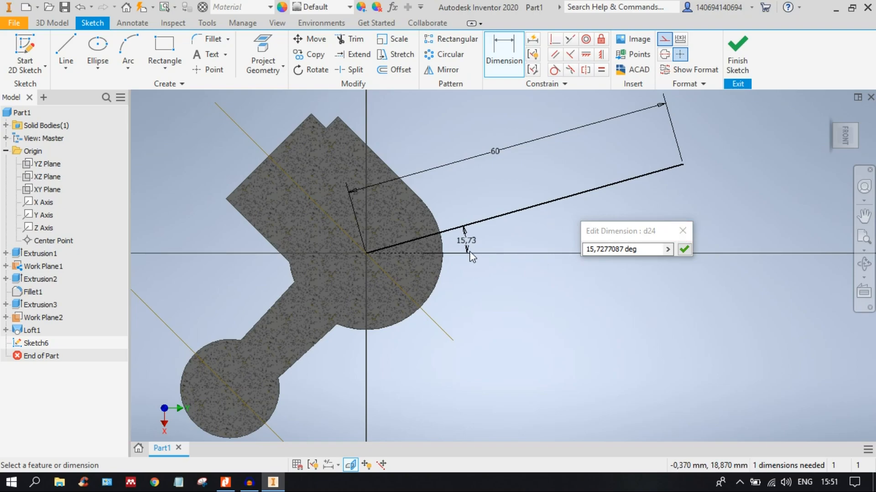
left_click(649, 250)
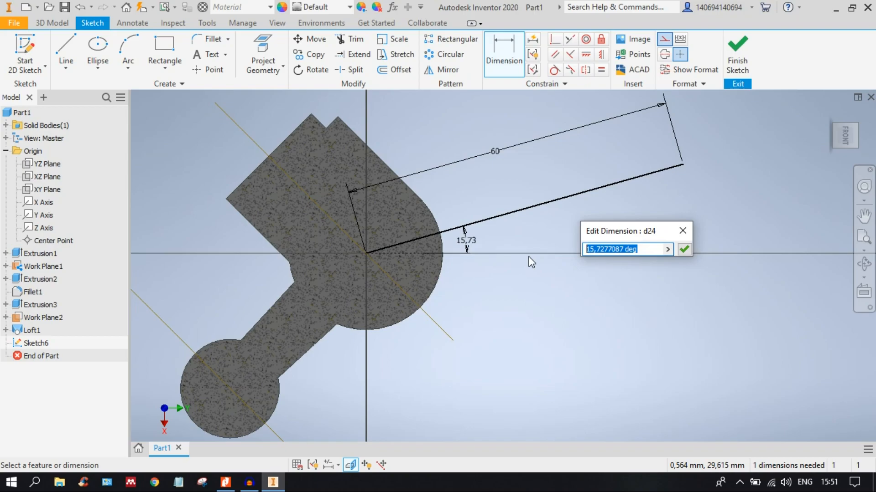
type("15")
key("Return")
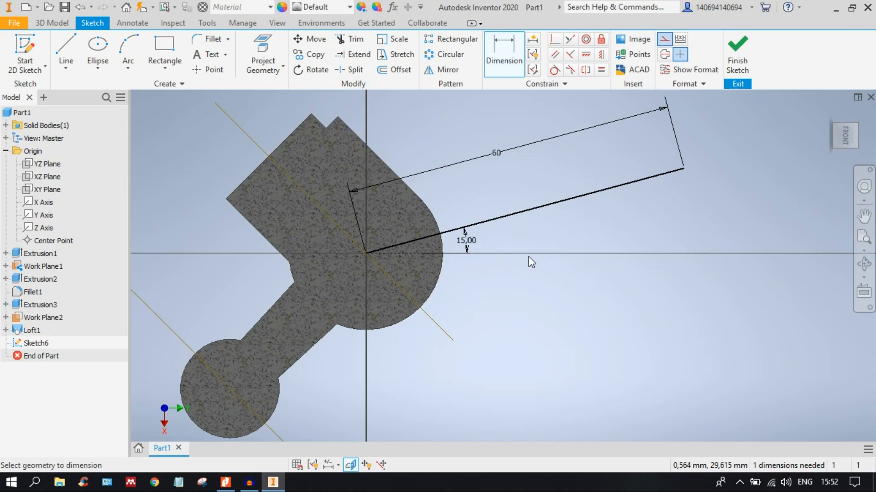
Draw a 28 mm diameter construction-style center-point circle at the outer end of the slanted line.
mouse_move(617, 190)
middle_mouse_down()
mouse_move(463, 218)
mouse_move(567, 226)
middle_mouse_up()
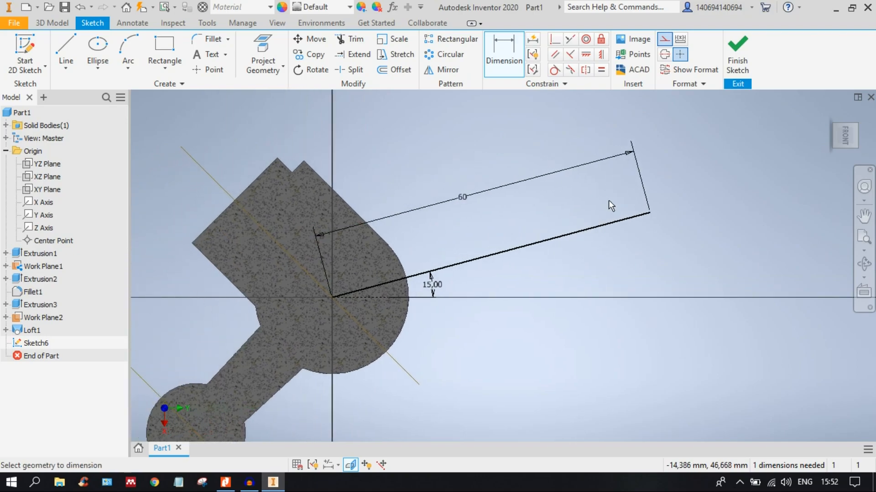
left_click(98, 68)
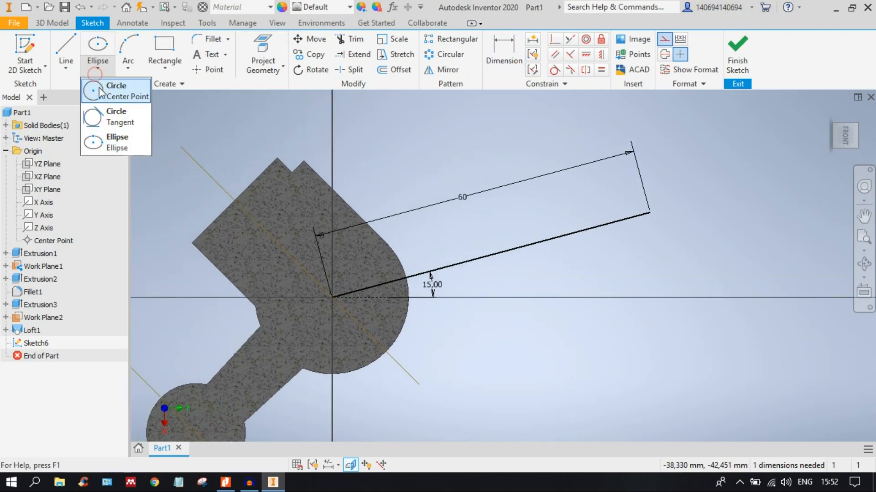
left_click(110, 89)
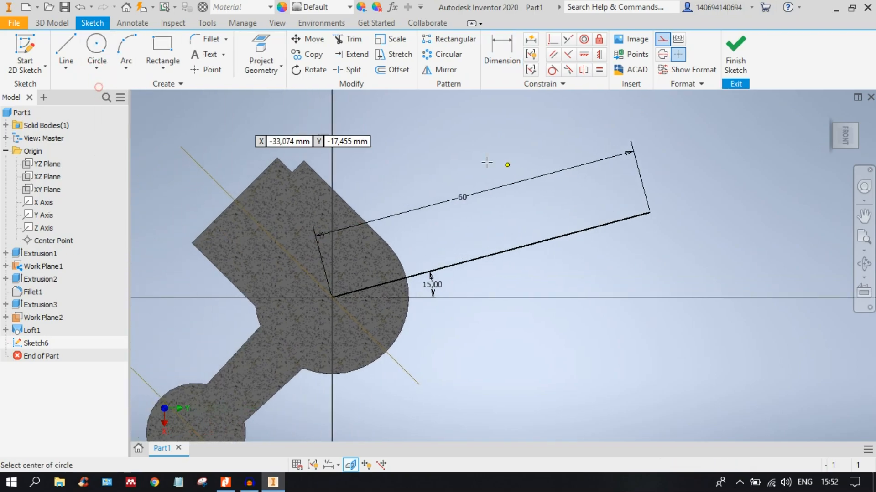
left_click(649, 212)
middle_click_drag(707, 181, 742, 157)
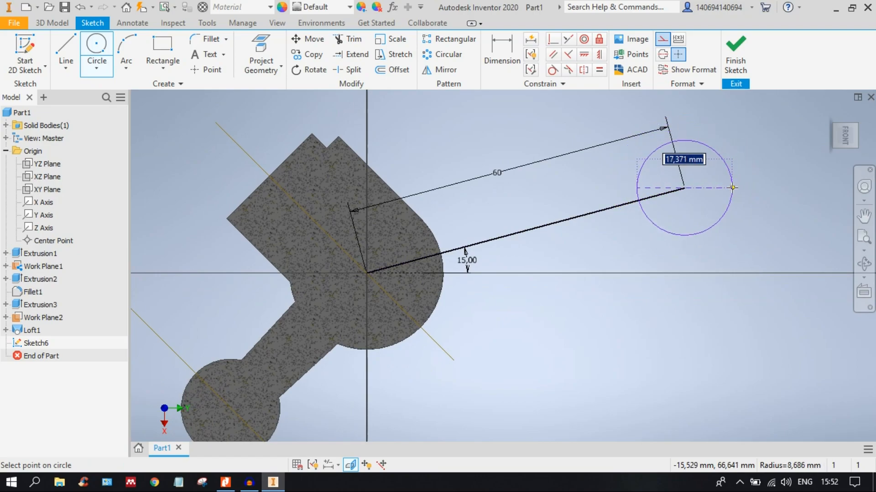
type("28")
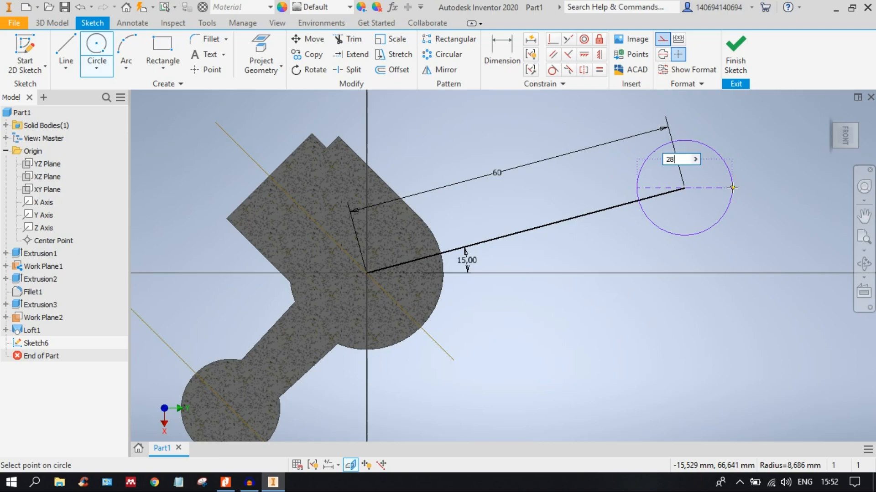
key("Return")
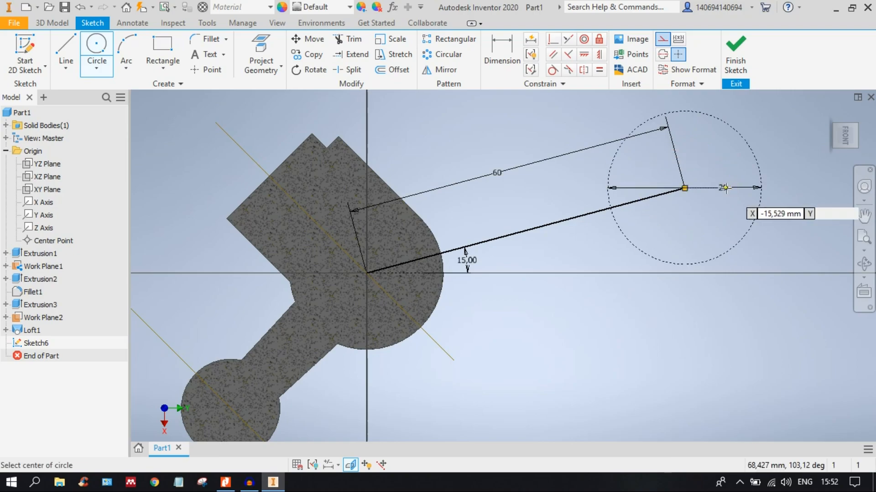
scroll(636, 178, "down", 3)
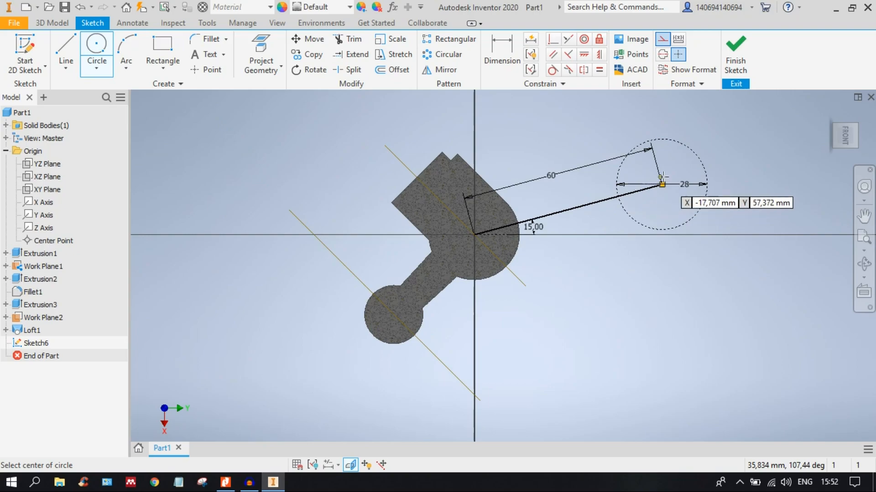
scroll(702, 173, "up", 3)
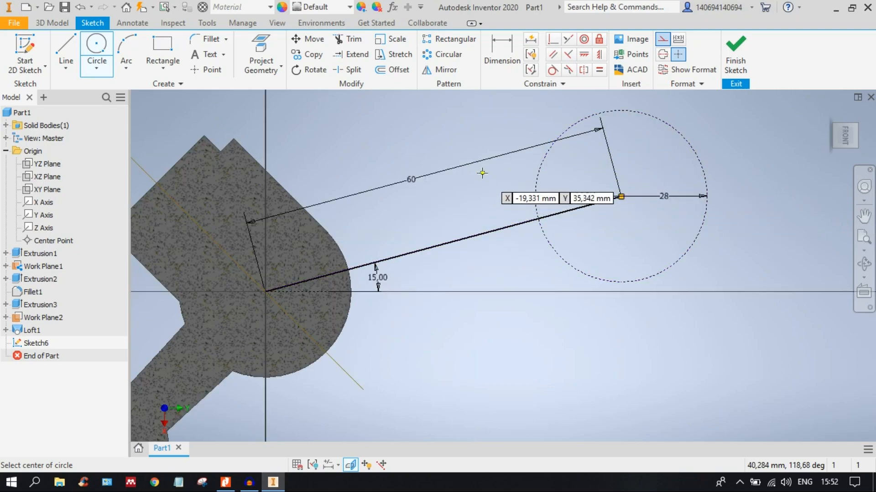
key("Escape")
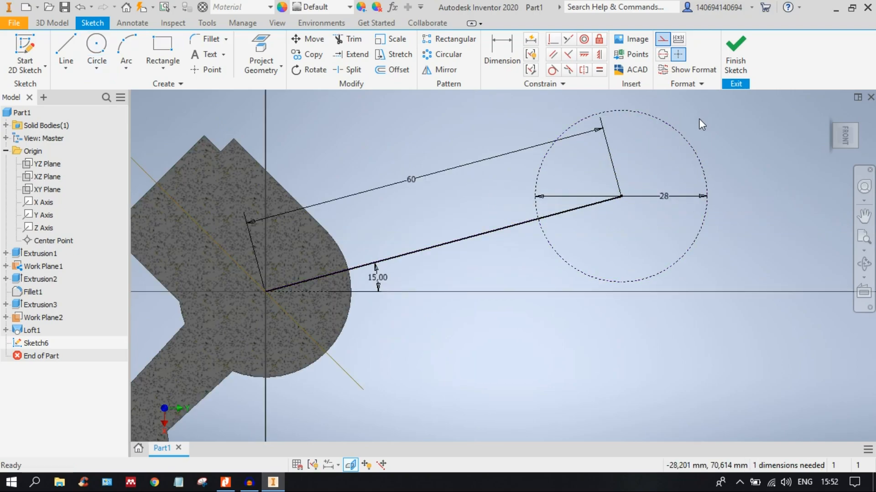
scroll(691, 130, "down", 3)
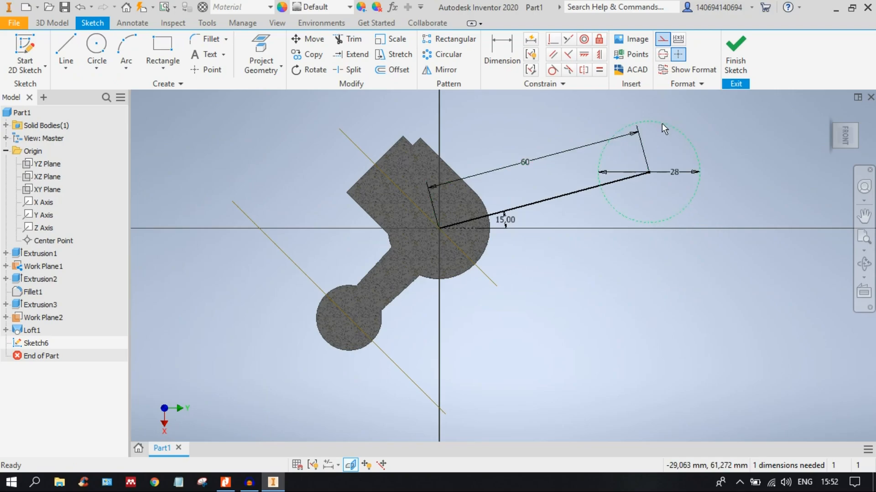
scroll(752, 130, "up", 3)
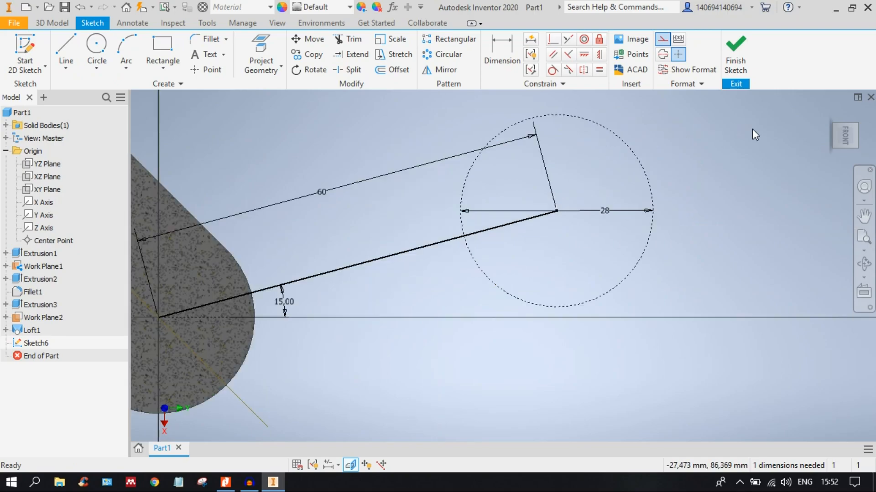
Convert the 28 mm circle at the outer end of the slanted line from construction to normal geometry.
scroll(752, 130, "down", 2)
scroll(696, 149, "up", 3)
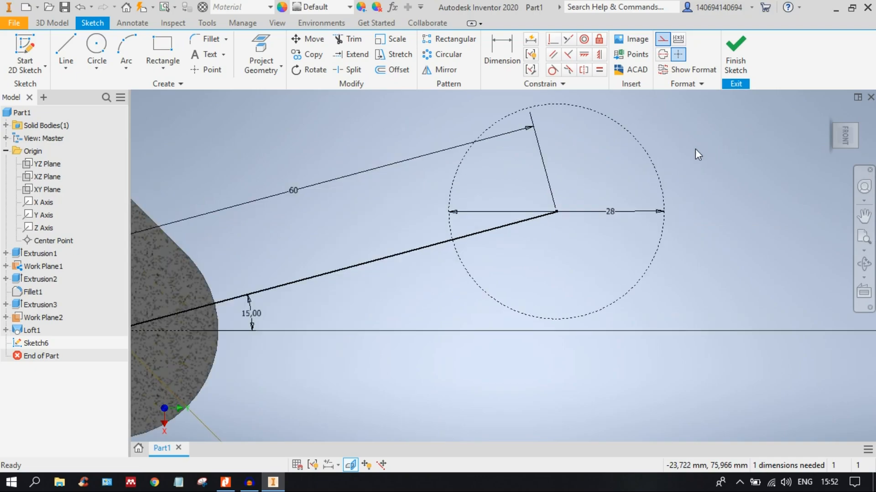
left_click(666, 144)
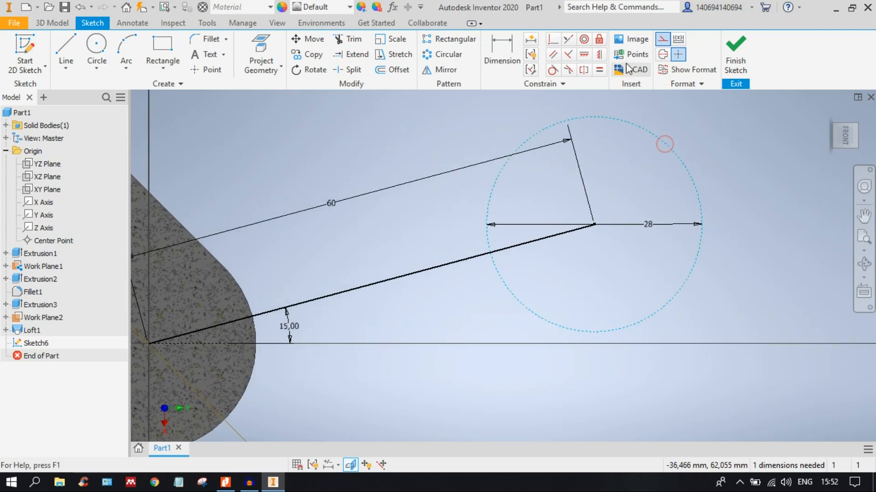
left_click(662, 38)
left_click(700, 147)
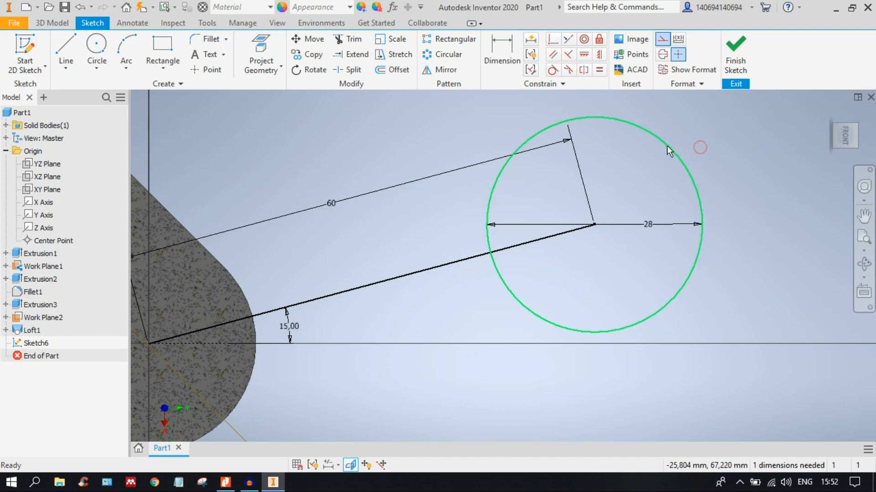
left_click(665, 147)
left_click(656, 41)
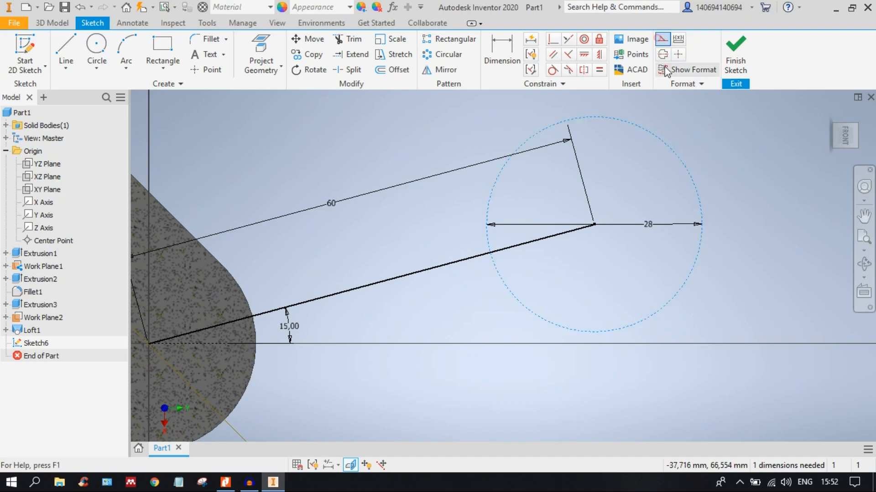
left_click(675, 155)
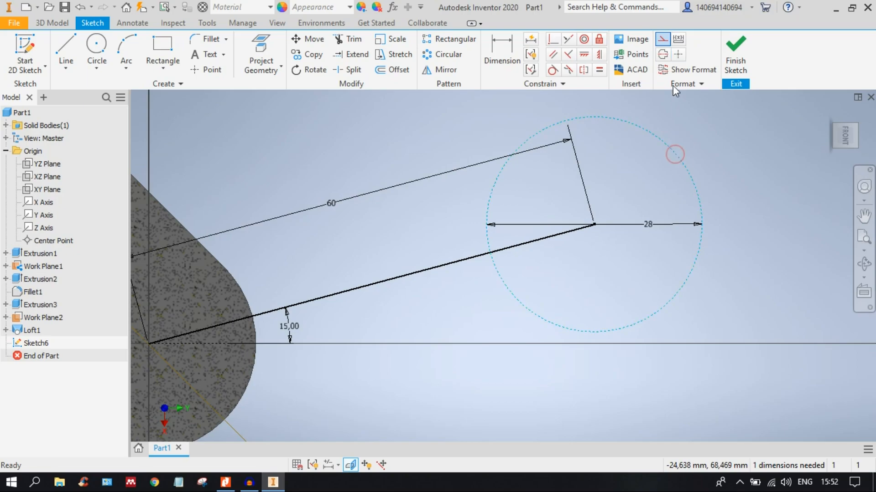
left_click(662, 44)
left_click(726, 177)
middle_click_drag(629, 199, 706, 180)
scroll(706, 180, "up", 3)
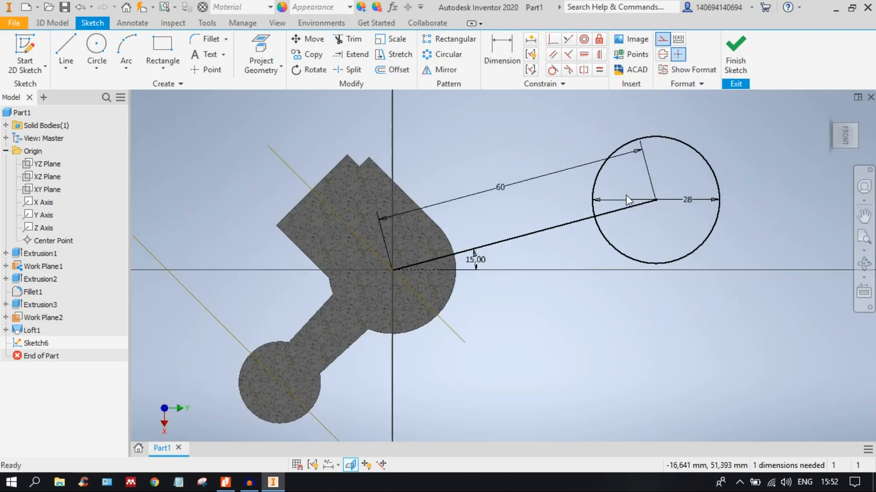
scroll(581, 166, "down", 3)
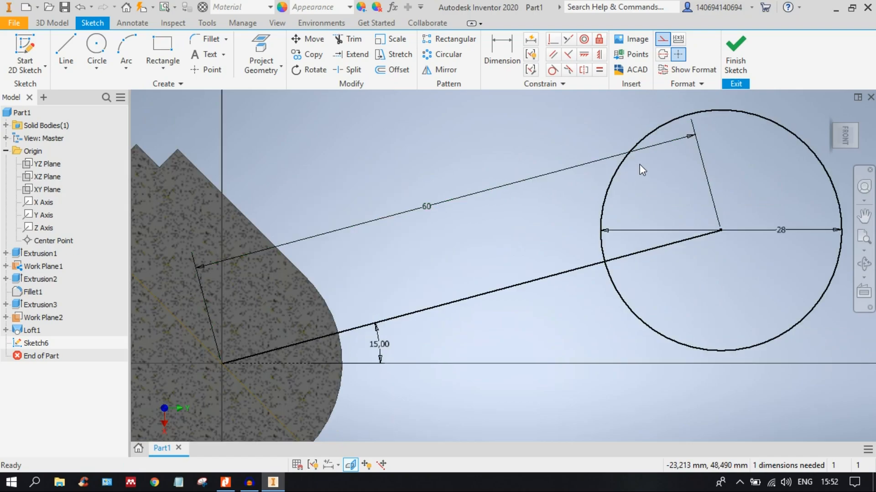
Convert the 60 mm slanted line between the origin and the circle's center to construction geometry.
left_click(485, 293)
left_click(662, 38)
left_click(483, 175)
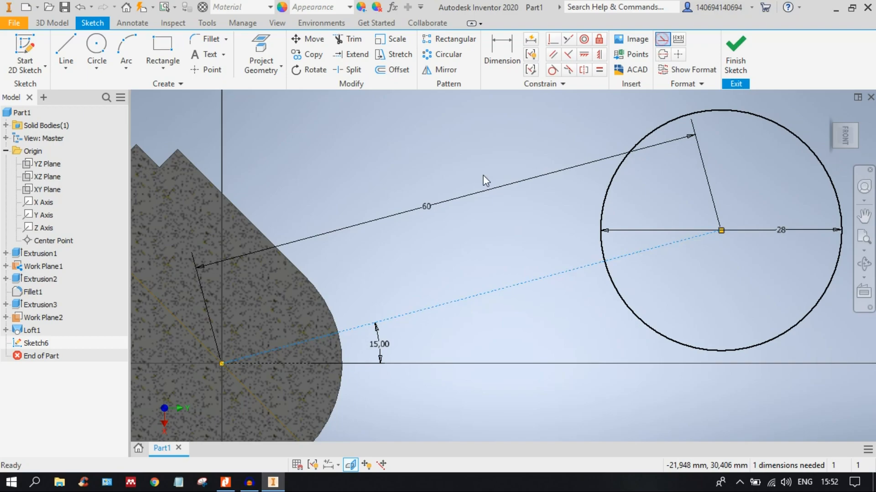
scroll(516, 190, "up", 4)
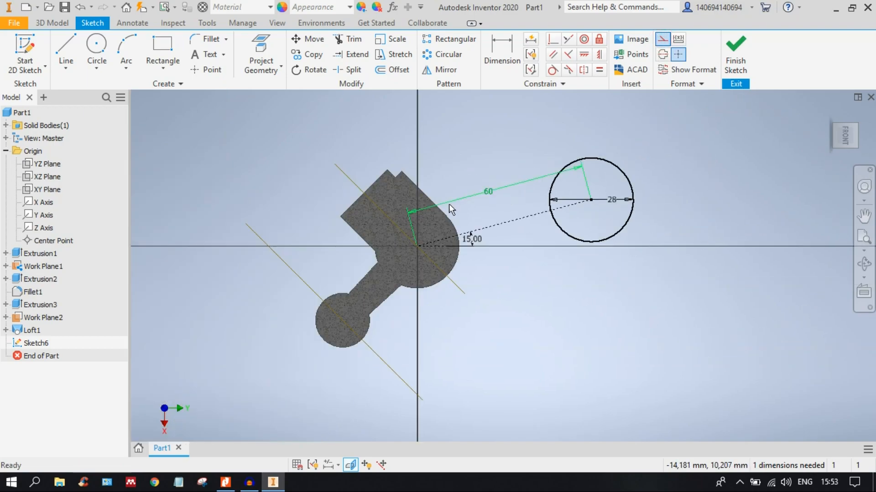
middle_click_drag(466, 205, 502, 210)
scroll(628, 174, "down", 3)
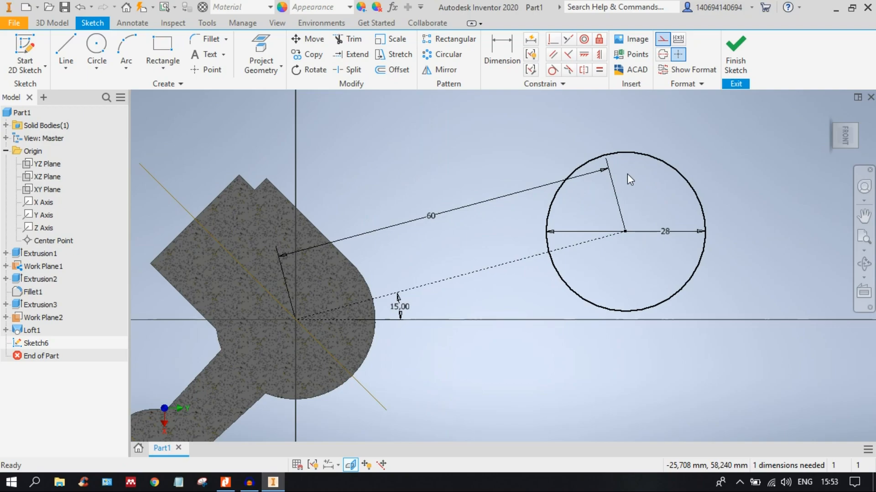
left_click(52, 23)
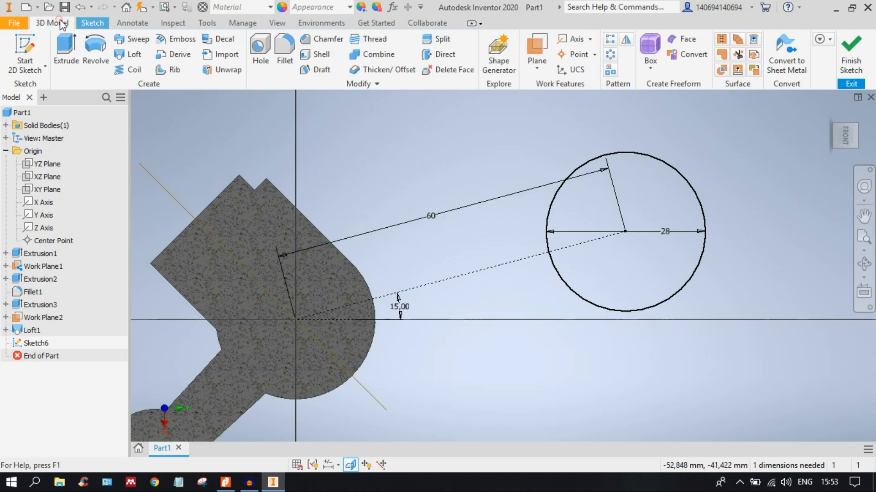
left_click(67, 45)
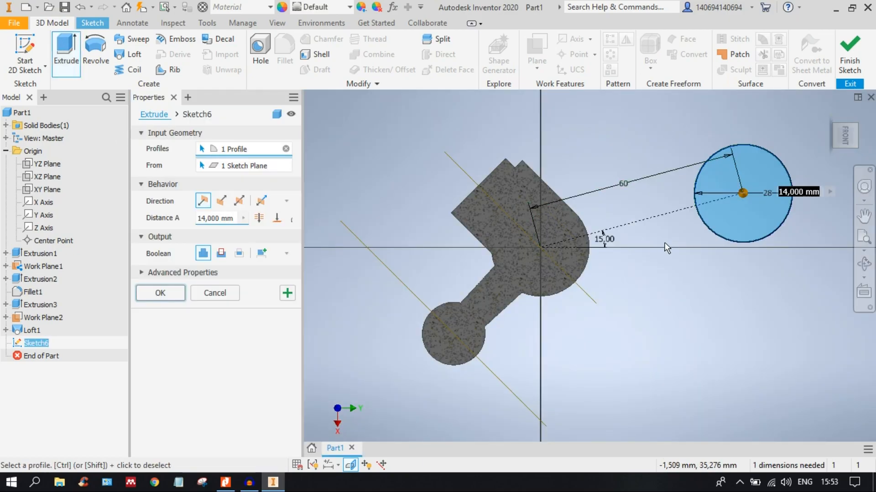
left_click(215, 293)
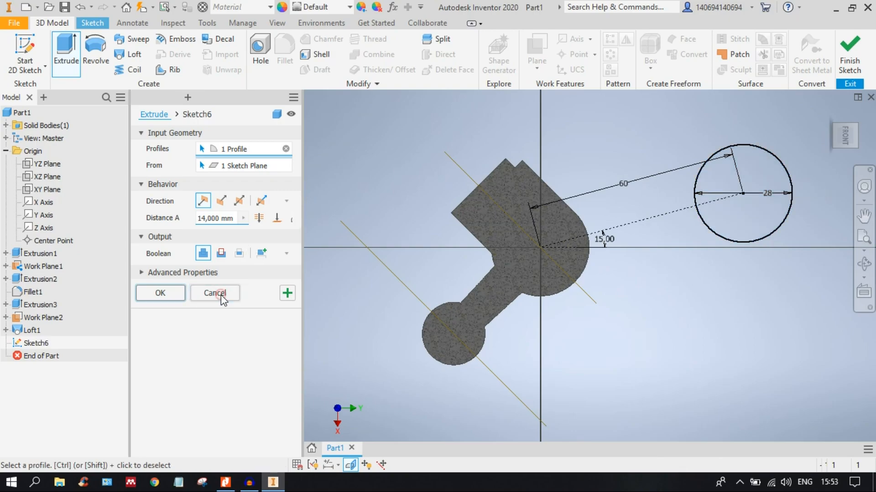
Extrude the 28 mm circle symmetrically about the sketch plane by 14 mm, joined to the existing solid.
scroll(504, 229, "down", 4)
scroll(503, 228, "up", 3)
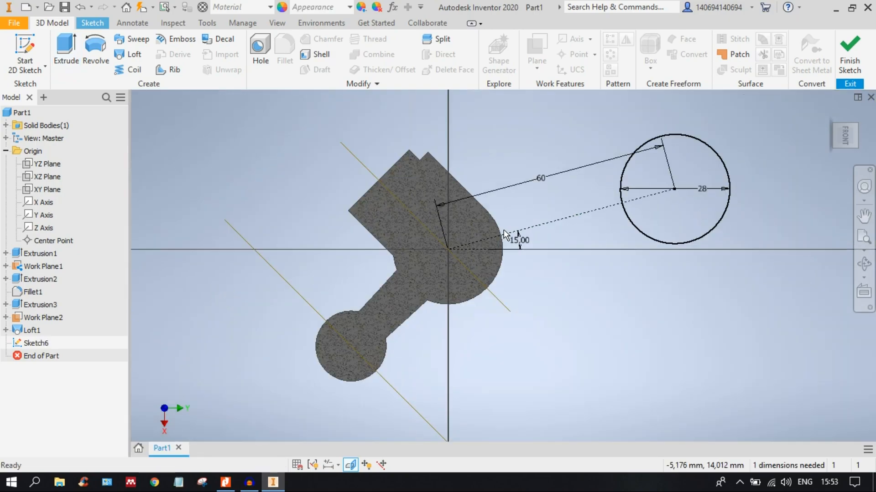
key("F7")
left_click(67, 54)
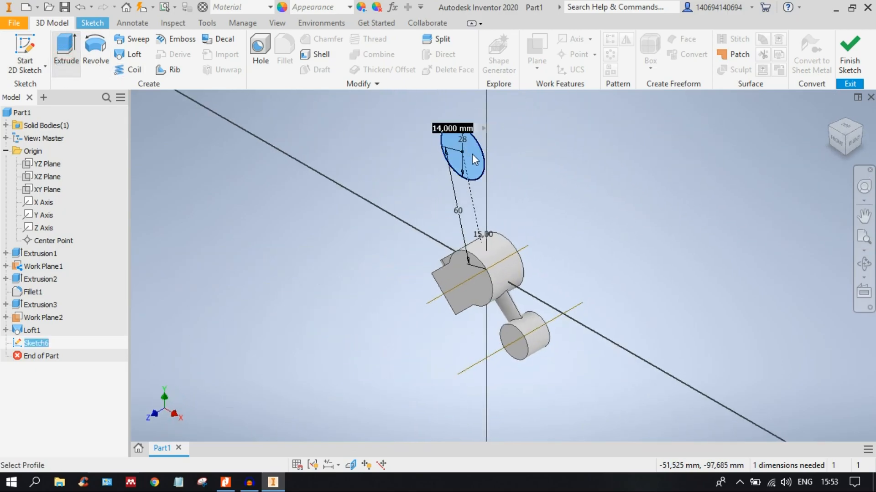
left_click(475, 157)
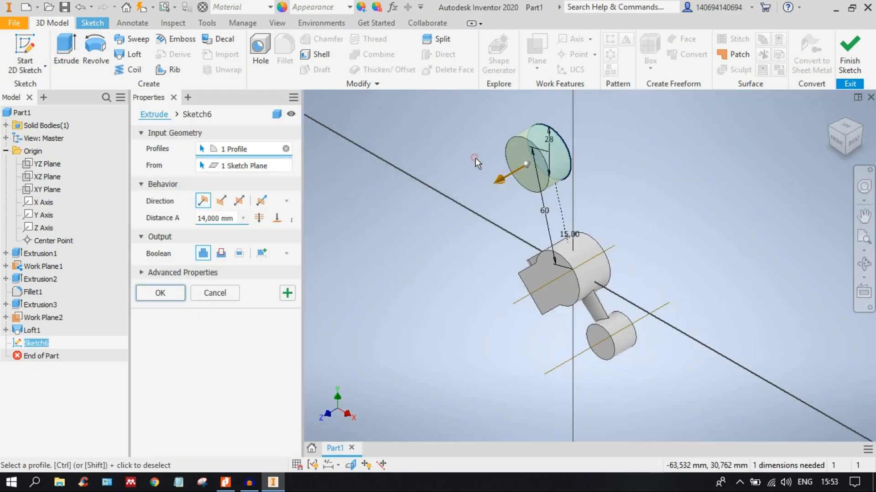
left_click(238, 201)
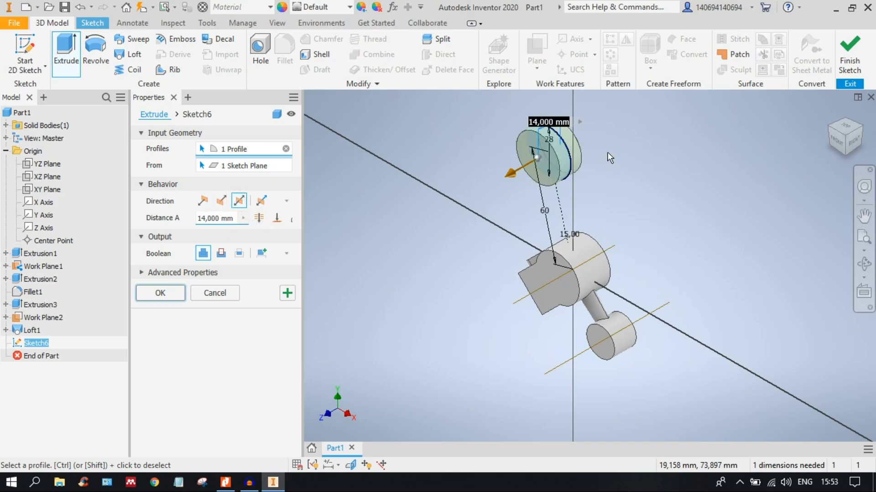
left_click(856, 139)
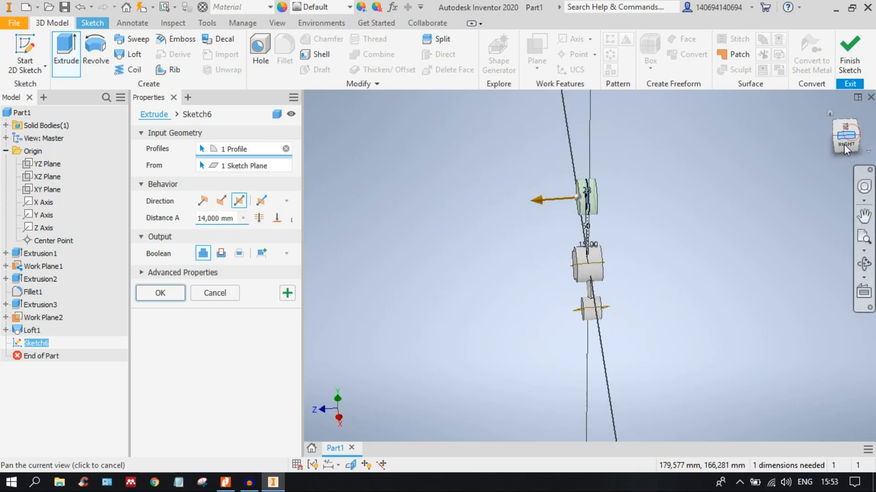
scroll(597, 250, "up", 5)
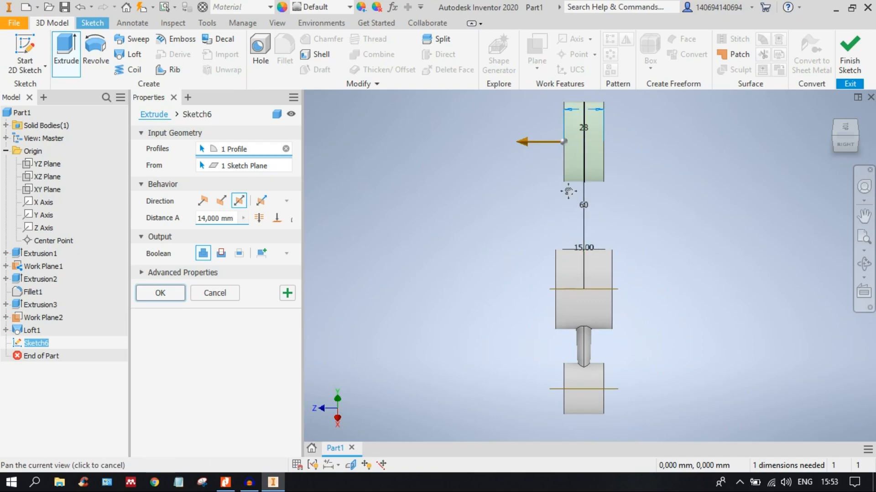
middle_click_drag(572, 188, 560, 213)
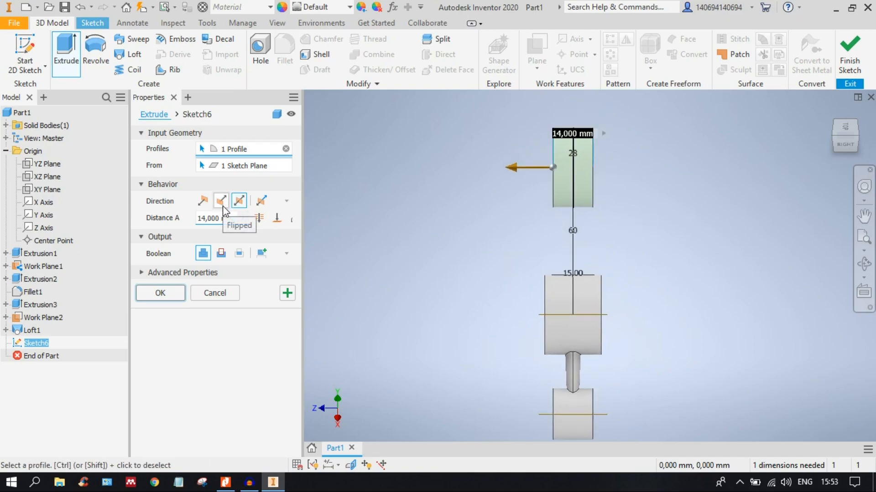
mouse_move(578, 312)
middle_mouse_down()
mouse_move(575, 275)
mouse_move(564, 302)
middle_mouse_up()
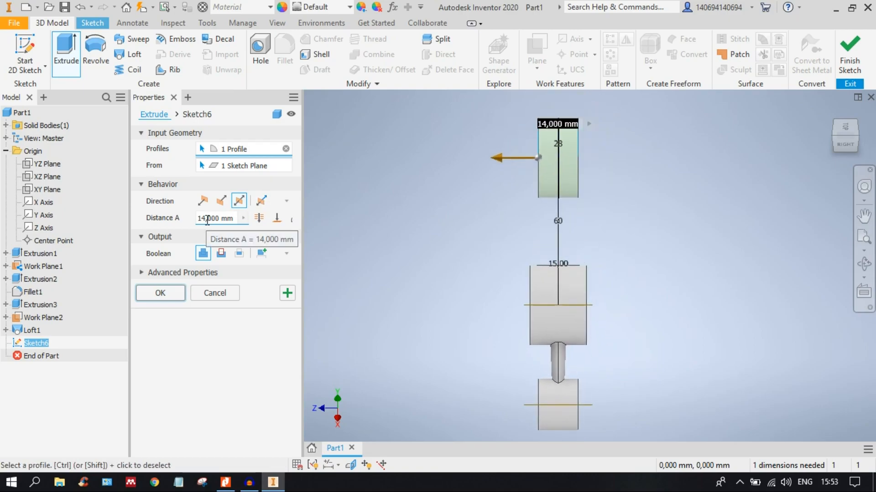
left_click(161, 294)
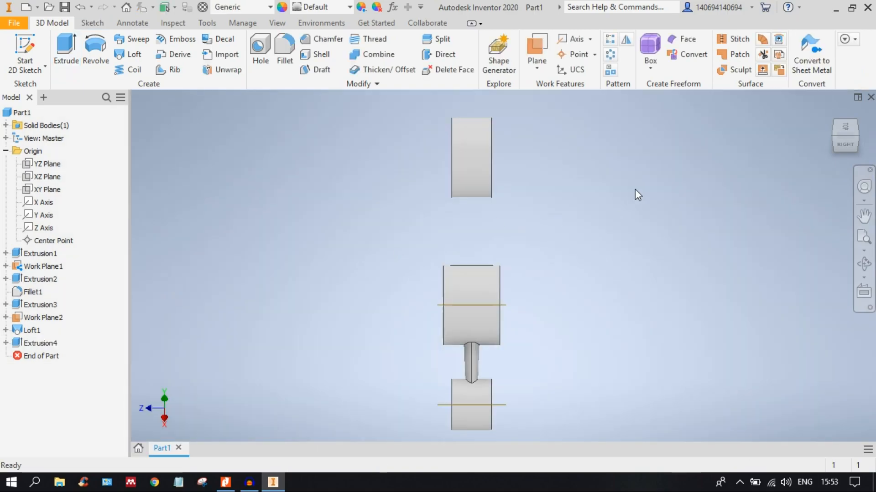
Create a work axis through the center of the new detached cylinder using its circular front edge.
left_click(835, 135)
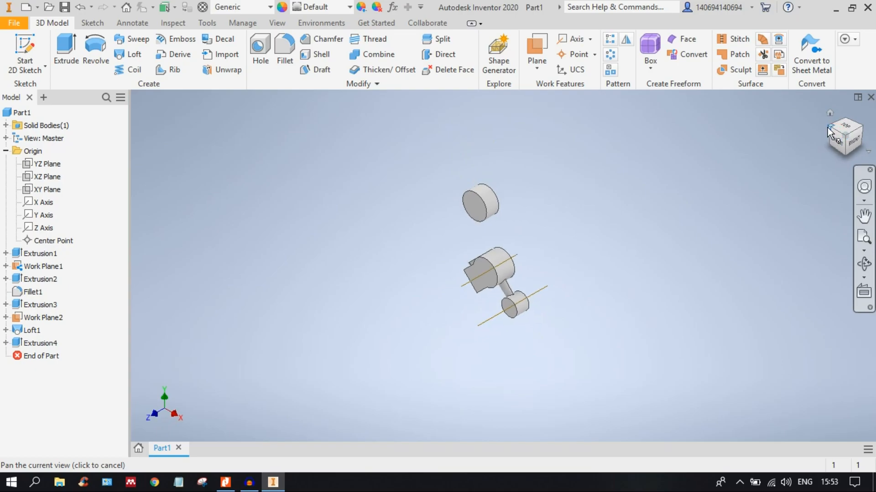
left_click(827, 127)
scroll(490, 269, "down", 5)
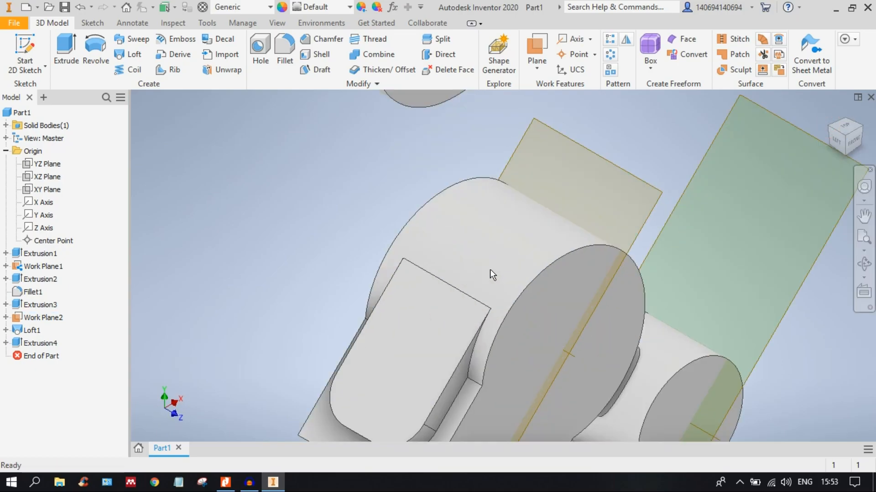
scroll(489, 269, "up", 5)
middle_click_drag(541, 239, 564, 337, "shift")
middle_click_drag(654, 273, 586, 327)
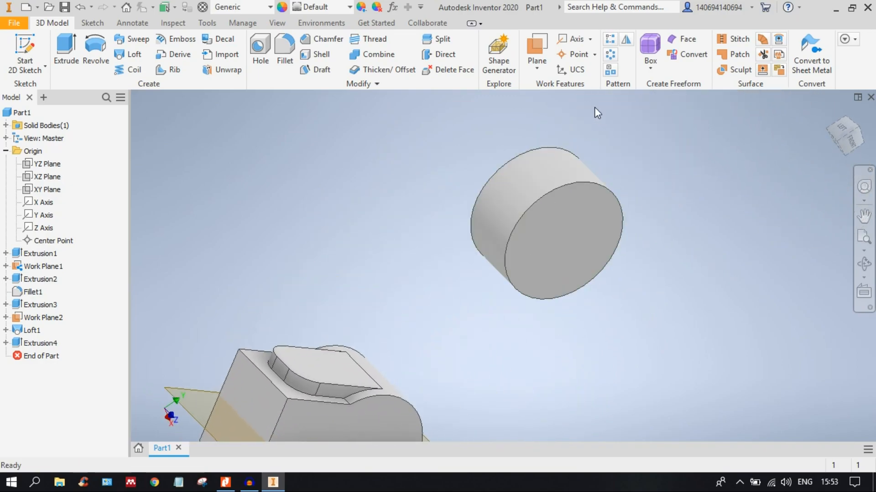
left_click(571, 41)
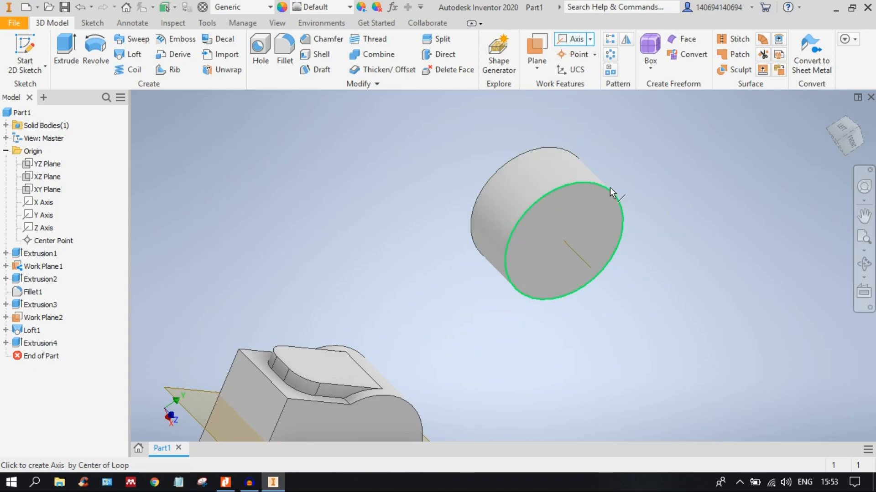
left_click(574, 40)
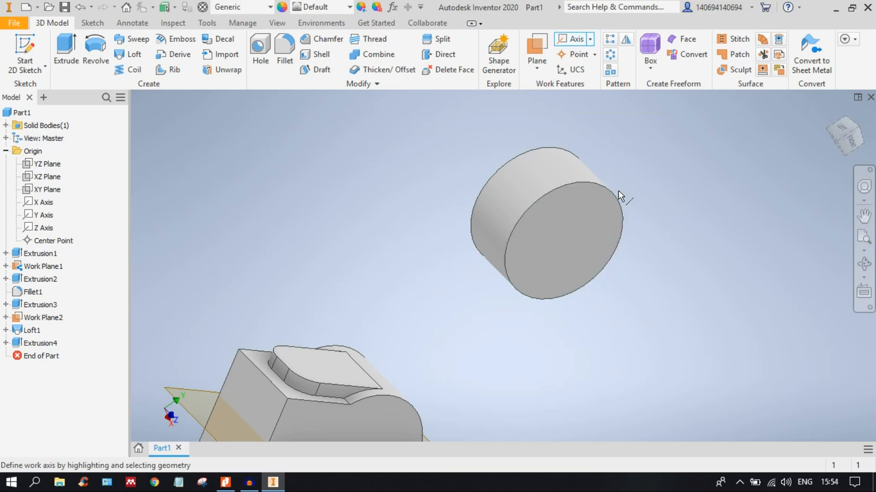
scroll(617, 196, "up", 3)
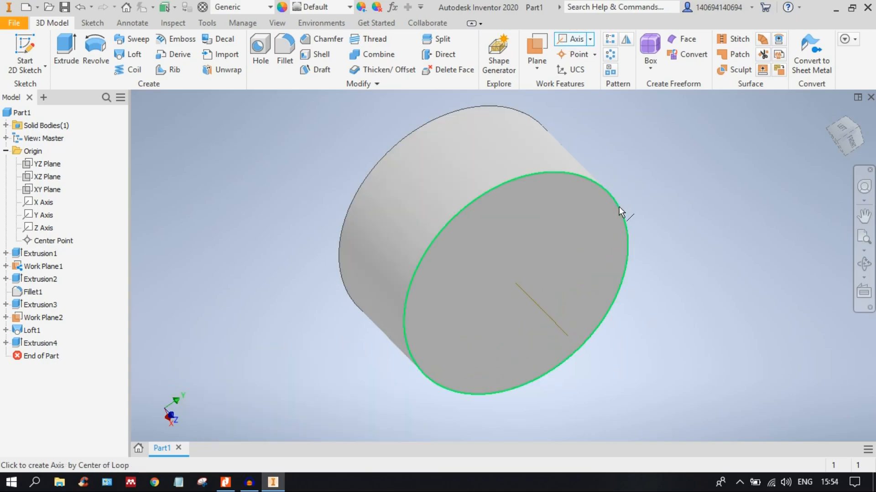
left_click(619, 206)
Examine the main body and the detached cylinder from the front and at oblique angles.
scroll(707, 161, "down", 3)
middle_click_drag(615, 265, 665, 186)
middle_click_drag(628, 163, 522, 198)
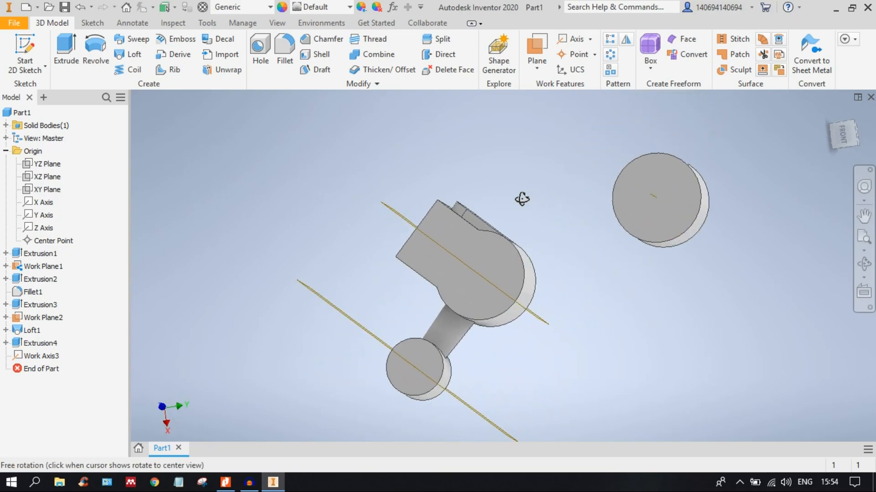
left_click(838, 139)
scroll(501, 258, "up", 5)
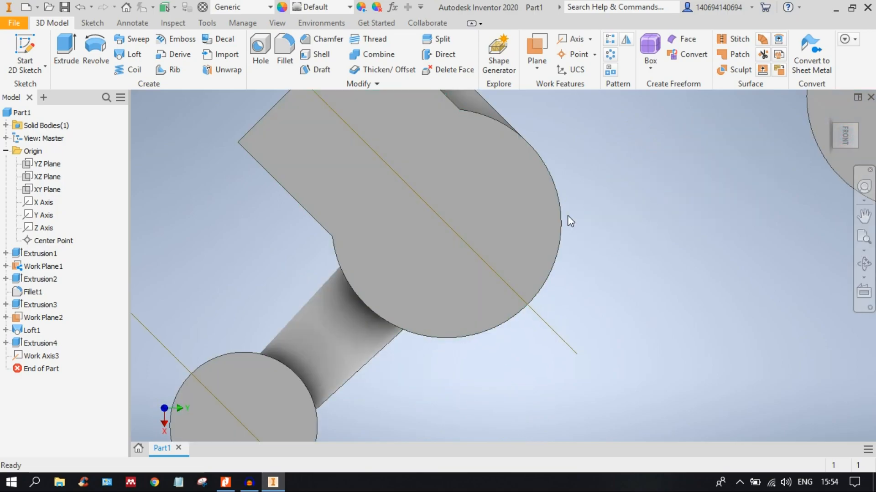
scroll(486, 251, "down", 4)
middle_click_drag(610, 213, 565, 256)
middle_click_drag(498, 260, 565, 237, "shift")
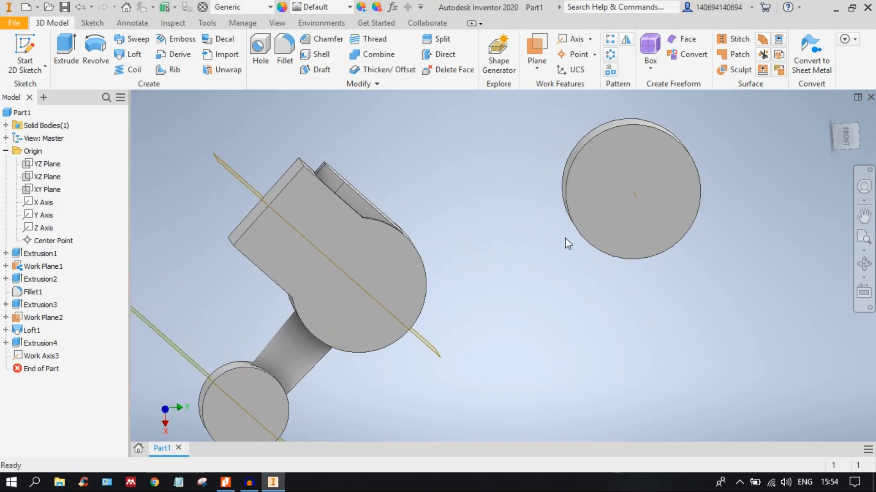
left_click(846, 137)
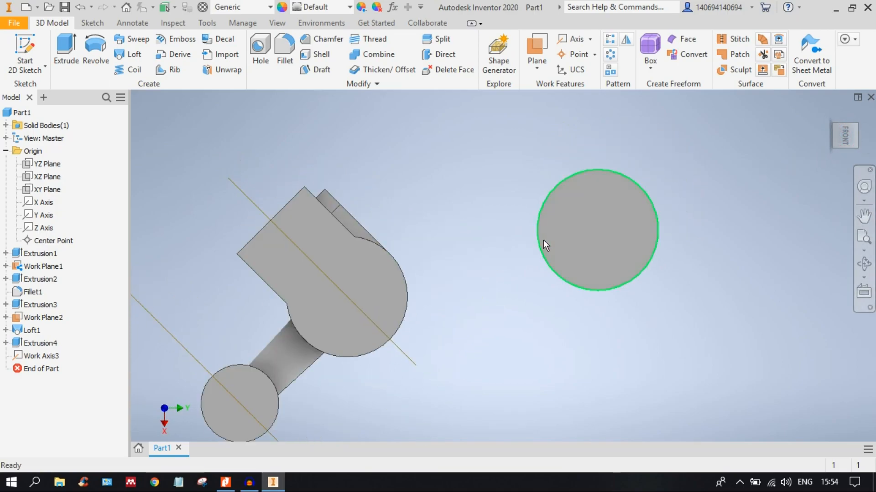
mouse_move(543, 239)
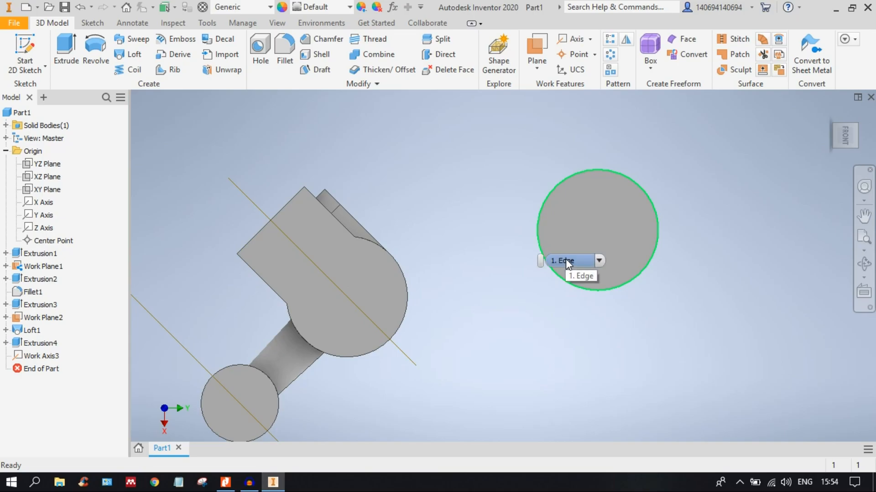
middle_click_drag(456, 275, 559, 265)
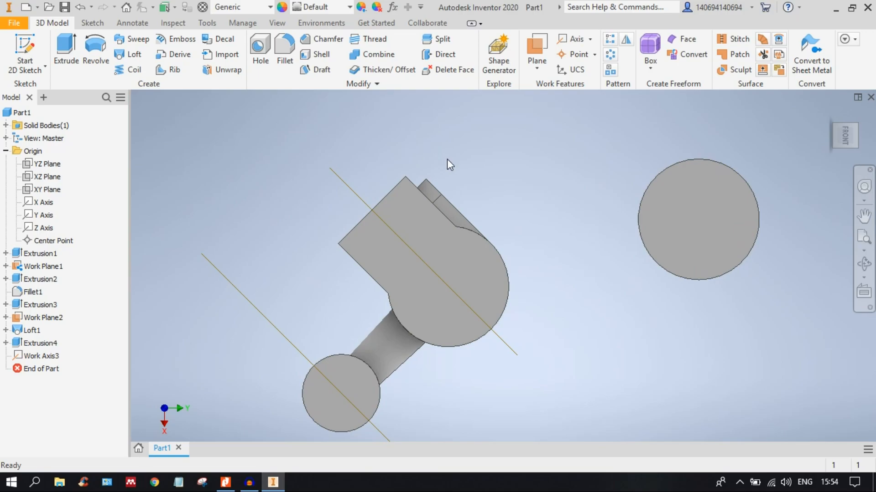
middle_click_drag(486, 166, 479, 199, "shift")
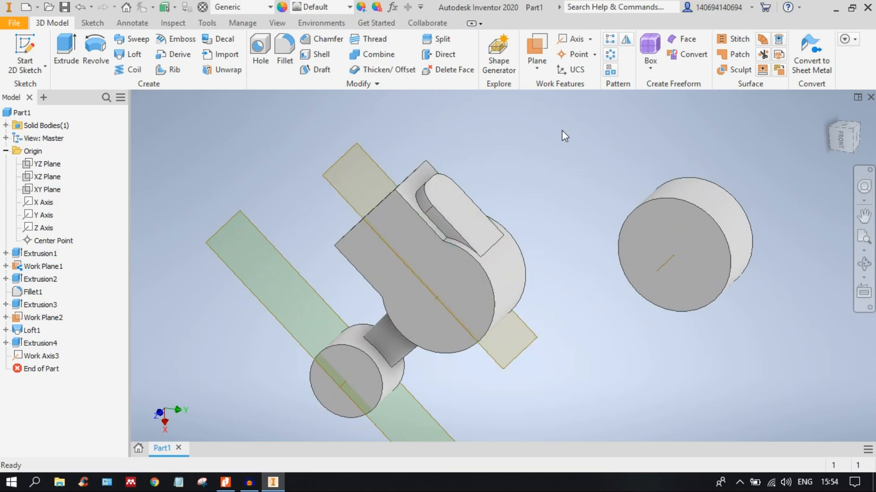
Create a work plane offset 0 mm from the XZ plane through the main body.
left_click(534, 44)
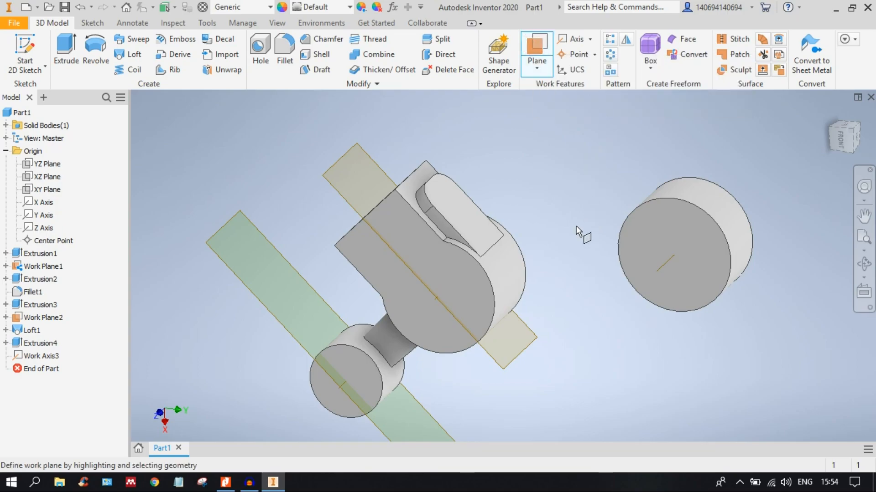
left_click(47, 176)
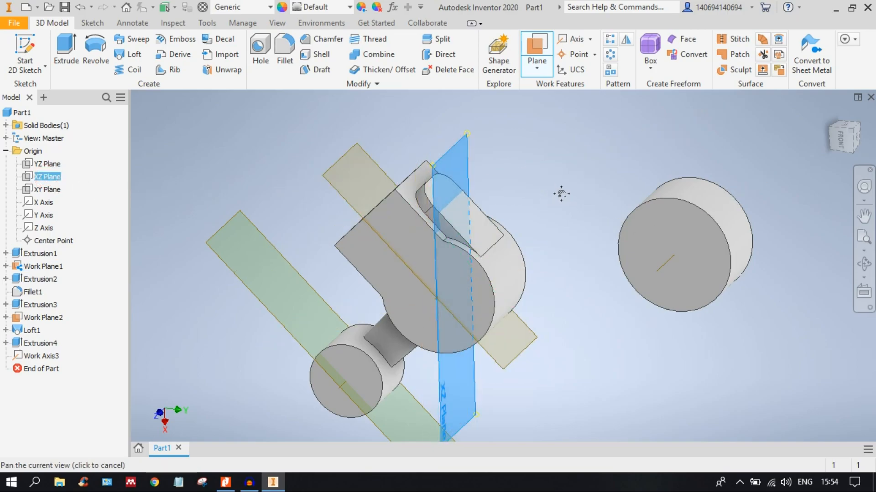
middle_click_drag(561, 192, 546, 161)
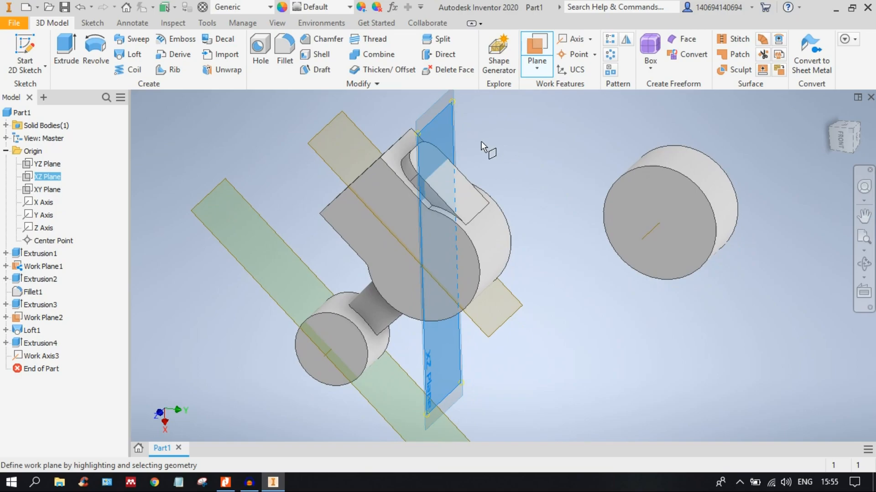
left_click_drag(480, 141, 518, 156)
left_click_drag(554, 174, 614, 201)
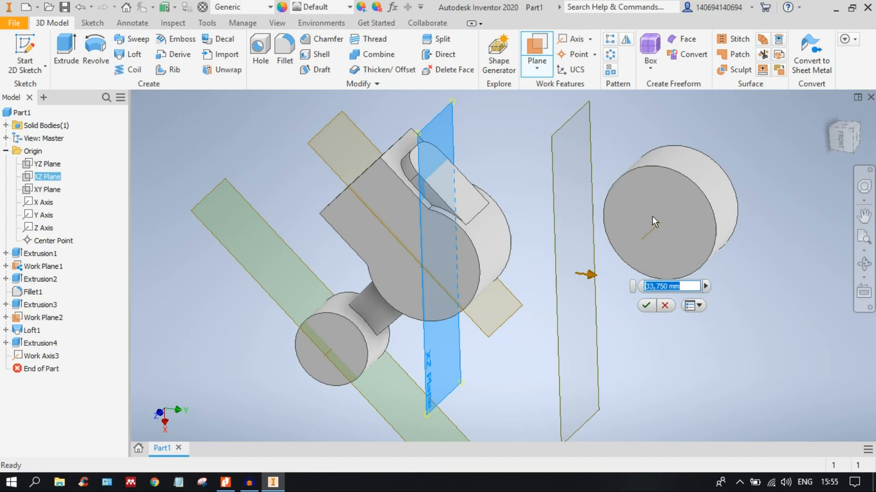
type("0")
key("Return")
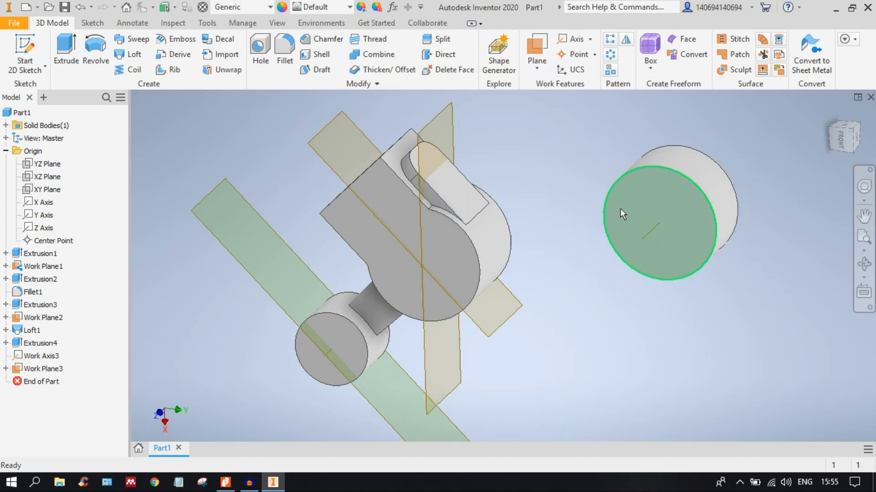
Examine the new work plane, main body and detached cylinder from the front and at oblique angles.
middle_click_drag(587, 247, 649, 246, "shift")
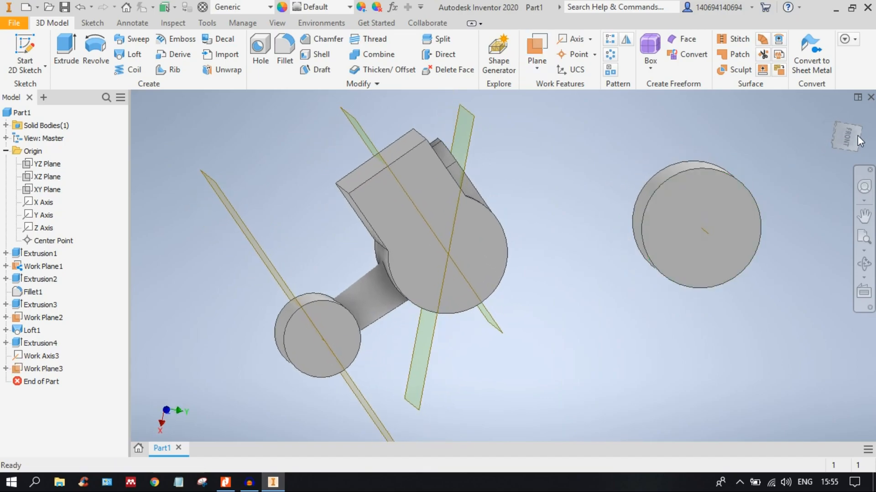
left_click(847, 140)
left_click(846, 140)
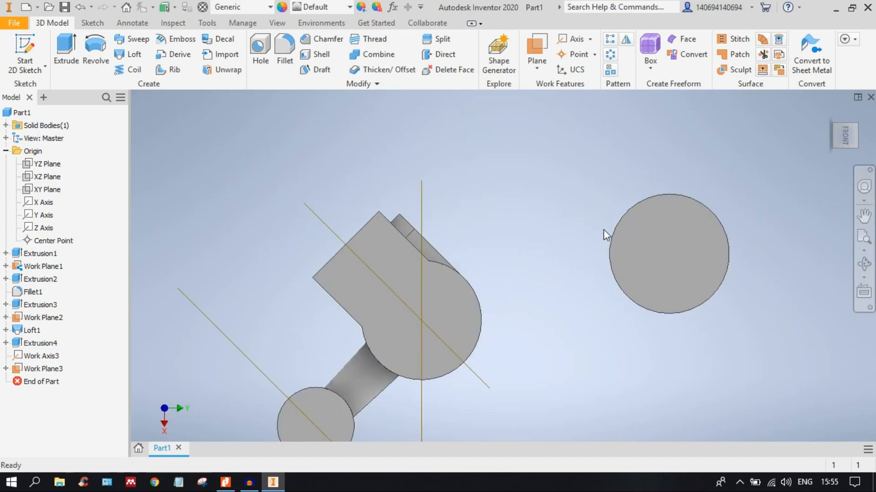
middle_click_drag(591, 268, 561, 272, "shift")
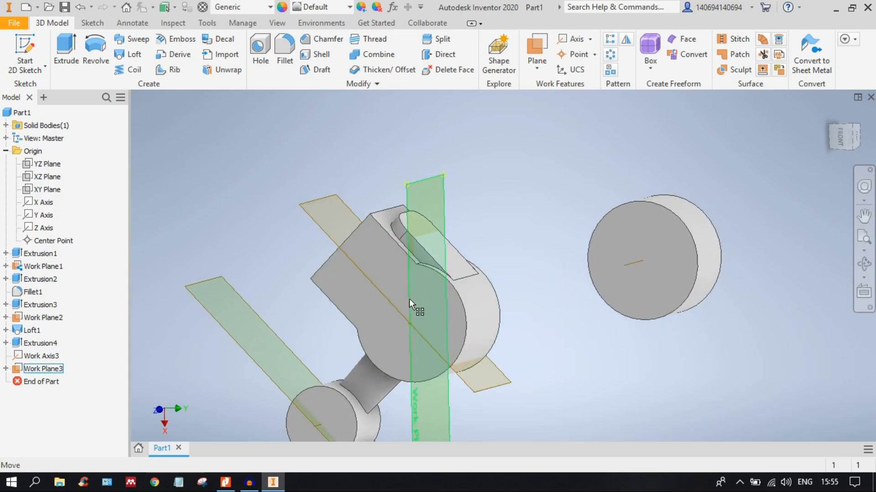
left_click(445, 182)
middle_click_drag(554, 212, 569, 197, "shift")
mouse_move(584, 248)
middle_mouse_down("shift")
mouse_move(657, 254)
mouse_move(569, 250)
middle_mouse_up("shift")
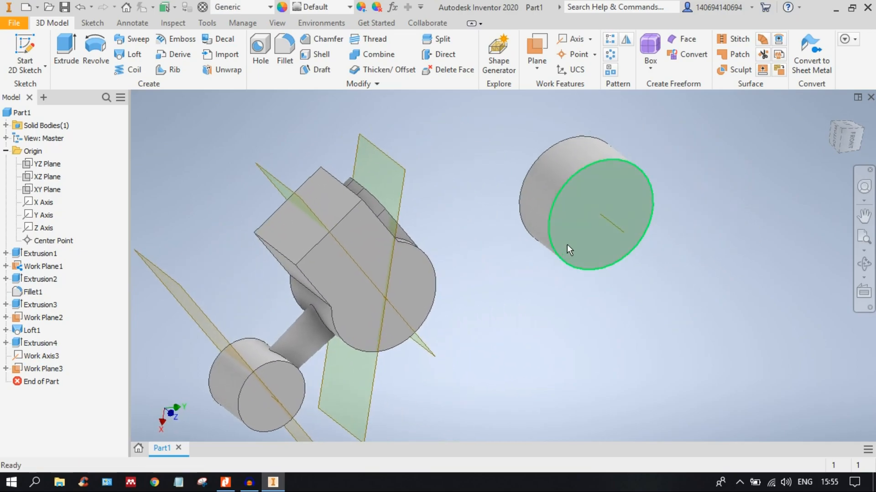
middle_click_drag(608, 220, 535, 153, "shift")
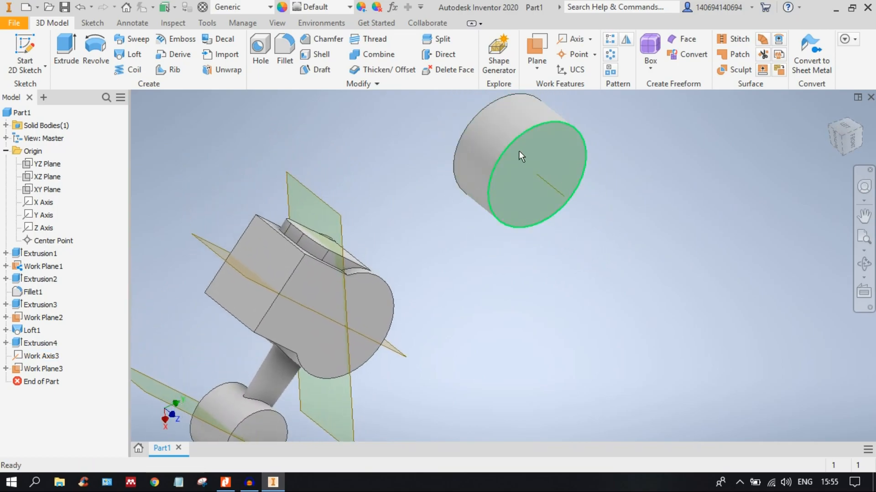
middle_click_drag(521, 164, 544, 176)
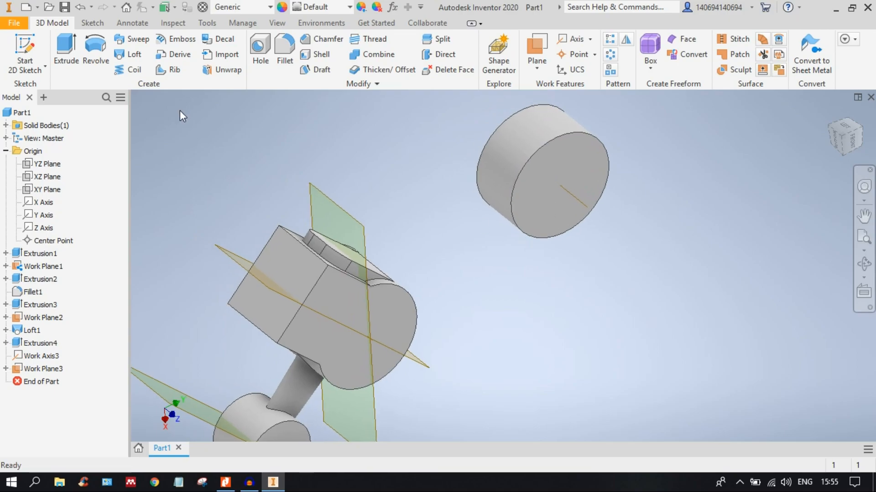
Create a work plane through the detached cylinder's axis at a 0-degree angle to the zero-offset work plane in the main body.
left_click(534, 47)
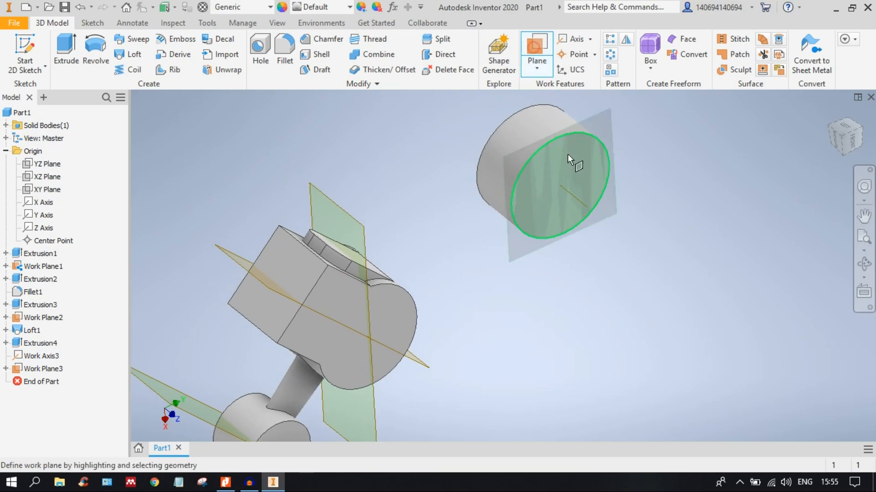
scroll(580, 177, "up", 3)
left_click(591, 237)
middle_click_drag(449, 313, 377, 293, "shift")
left_click(847, 145)
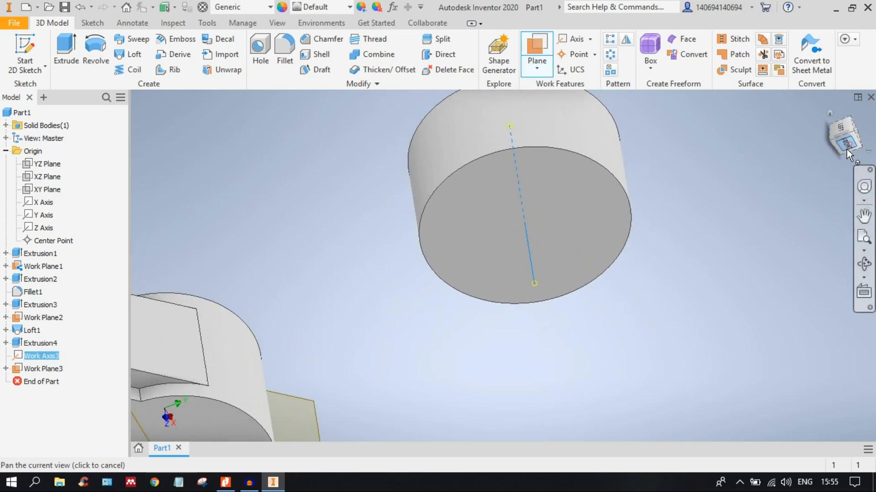
middle_click_drag(592, 237, 522, 203, "shift")
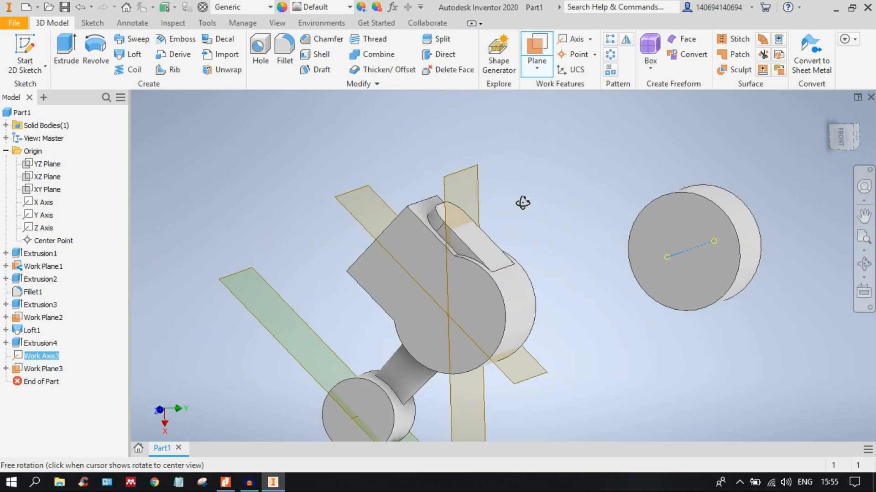
left_click(479, 181)
type("0")
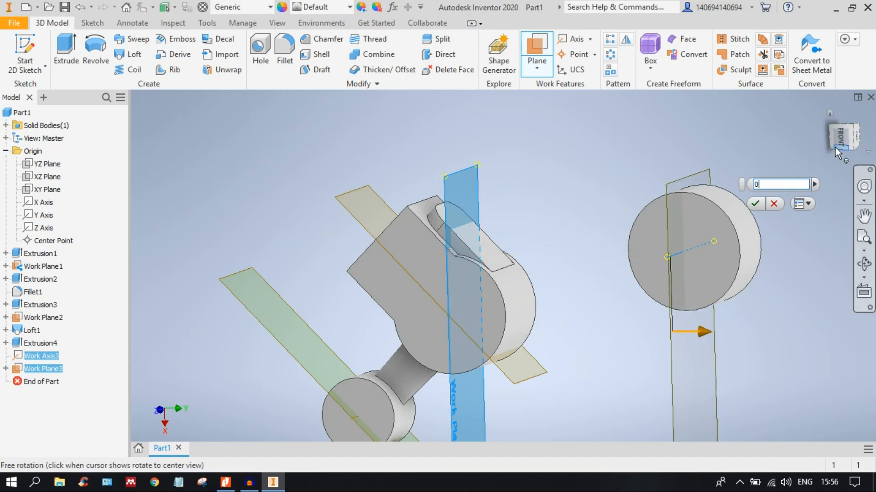
left_click(835, 146)
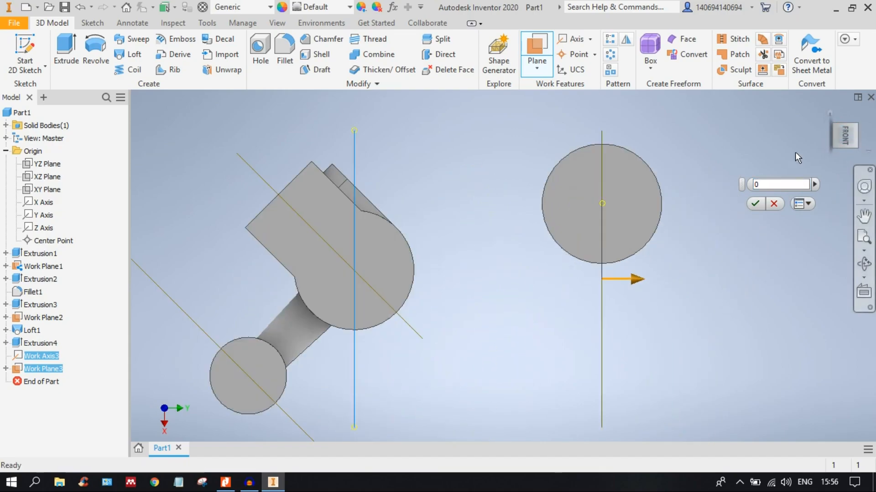
left_click(750, 205)
middle_click_drag(731, 223, 624, 240, "shift")
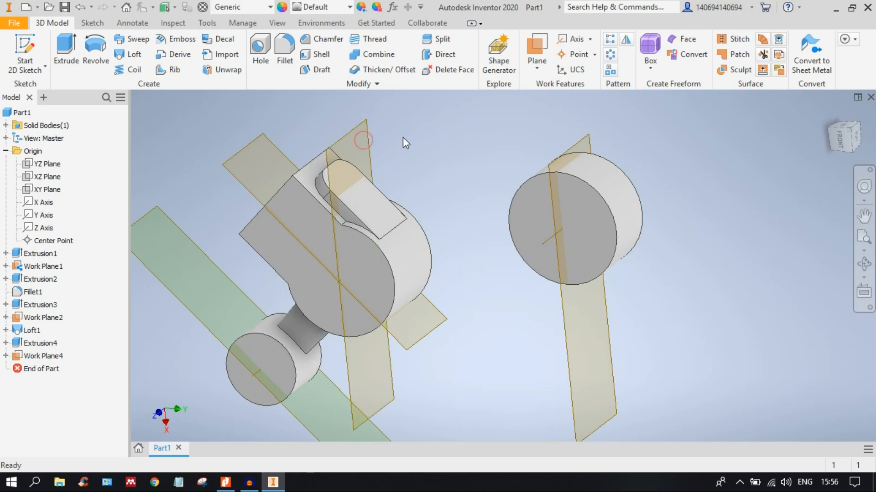
Start a sketch on the zero-offset work plane through the main body and slice the graphics at the sketch plane.
left_click(370, 135)
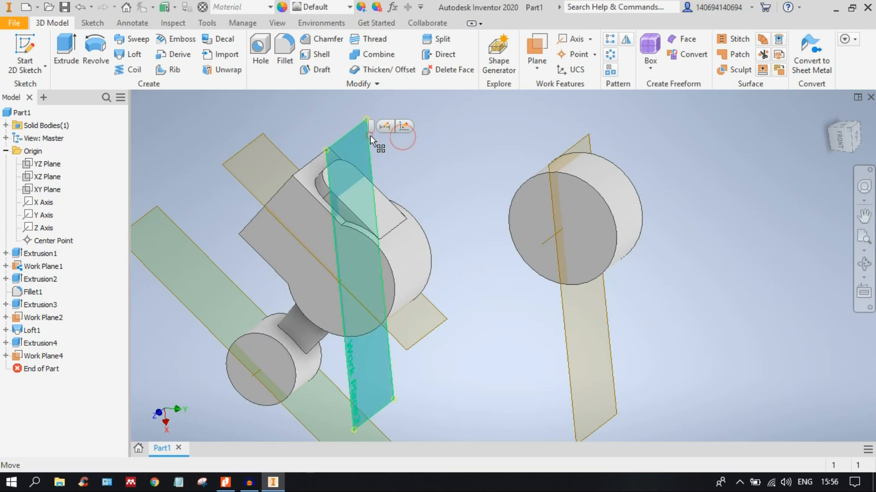
left_click(404, 129)
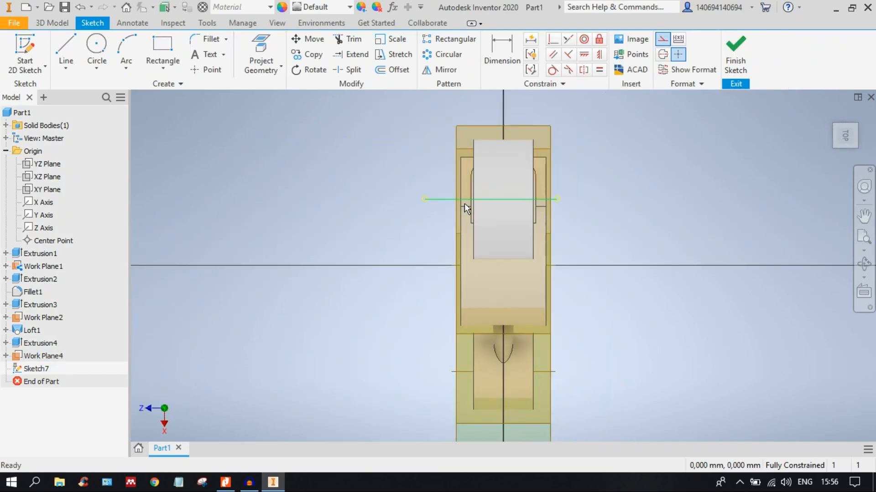
key("F7")
scroll(515, 239, "down", 3)
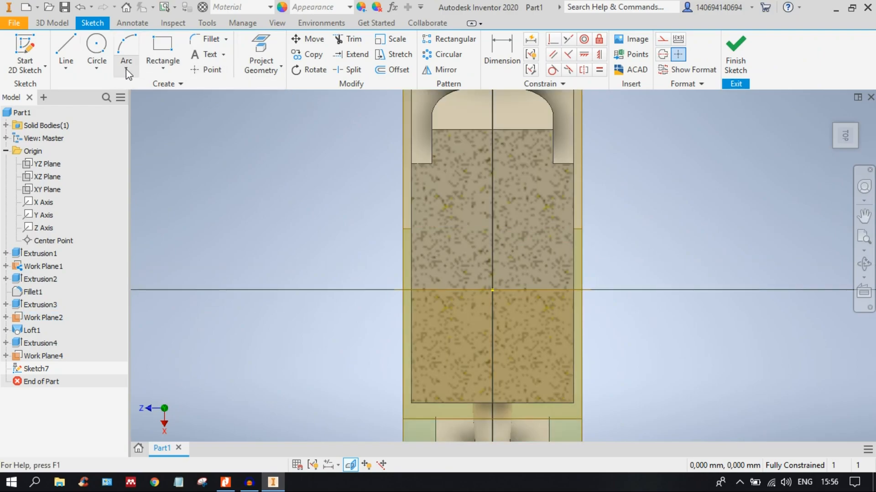
Sketch an ellipse centered on the origin, with its long half-axis about 5.1 mm along the X direction.
left_click(99, 68)
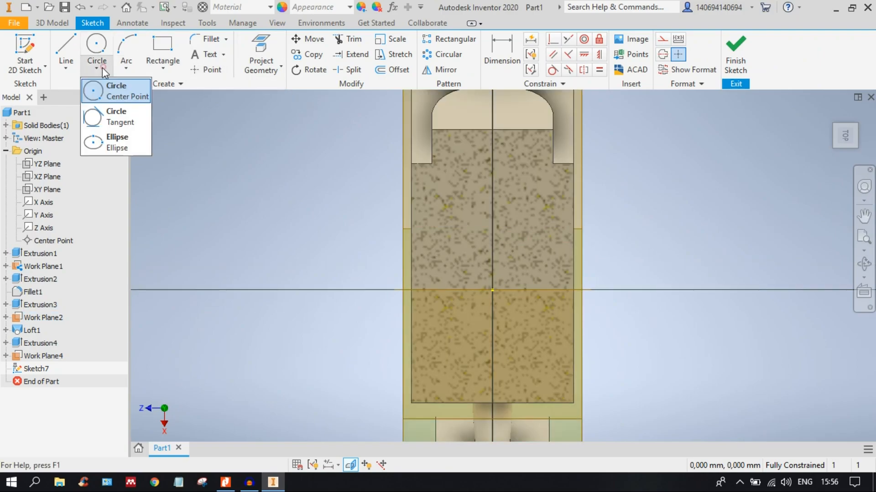
left_click(119, 143)
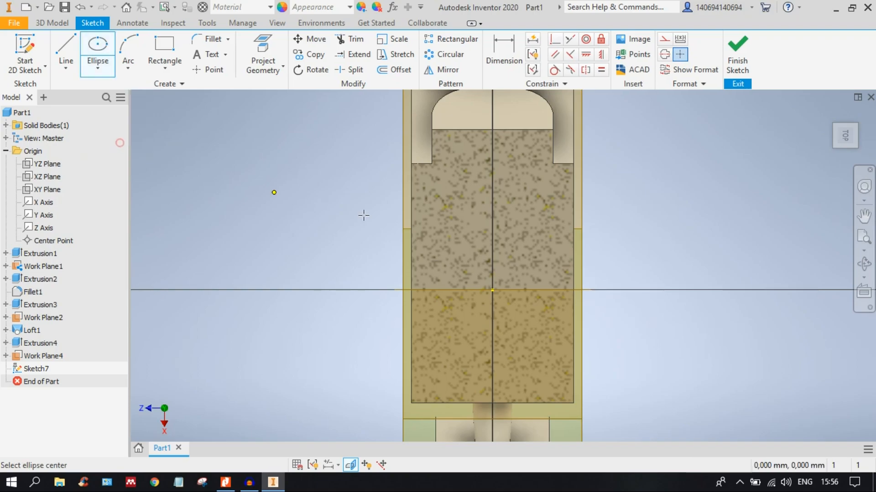
left_click(492, 290)
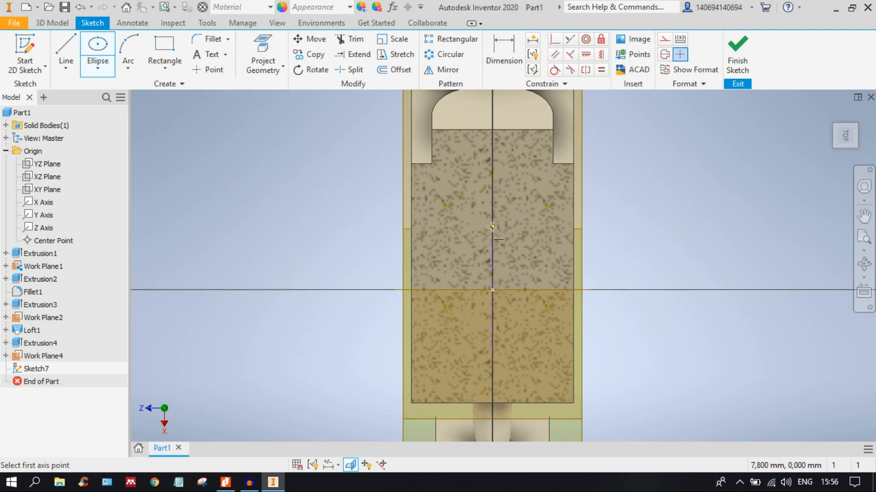
left_click(492, 331)
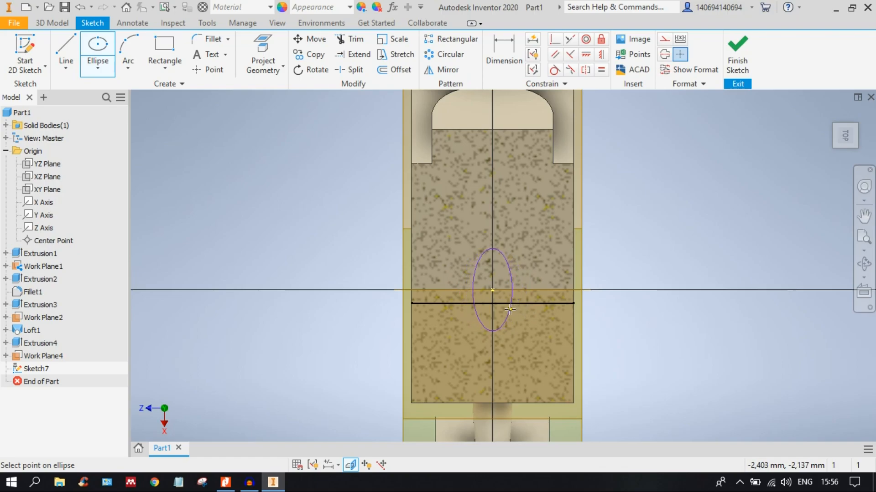
left_click(510, 309)
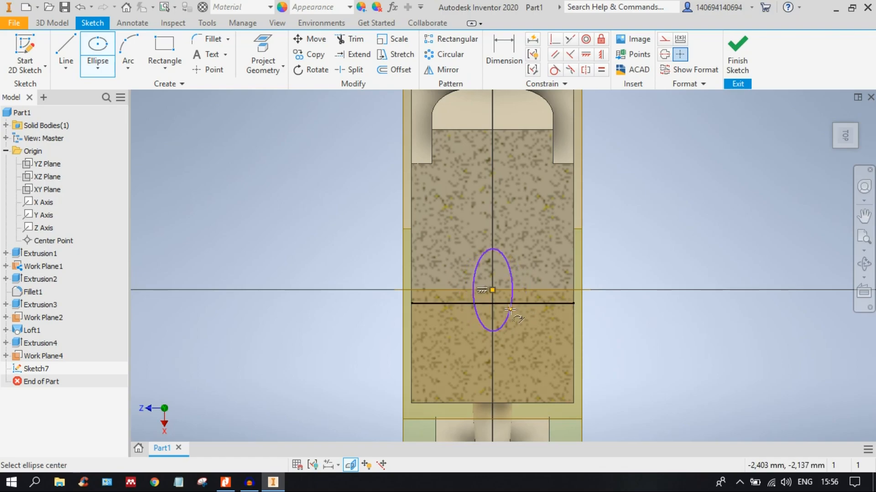
Dimension the ellipse's long half-axis and set it to 8 mm.
left_click(501, 49)
left_click(510, 270)
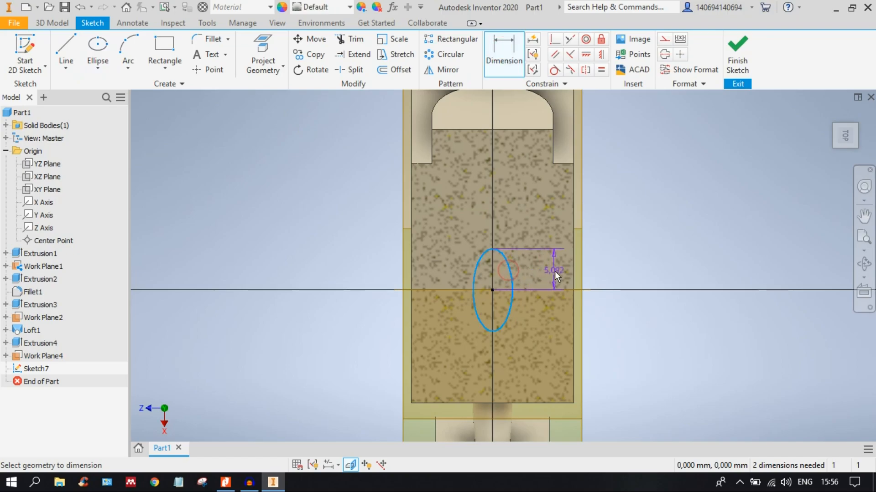
left_click(554, 272)
type("8")
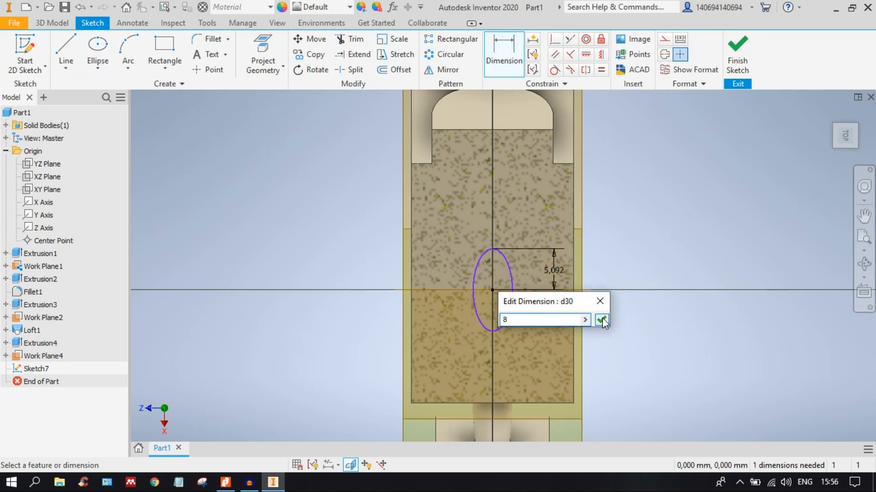
left_click(602, 321)
Move the ellipse's 8 mm dimension clear of the sliced body and finish the sketch.
scroll(625, 219, "down", 3)
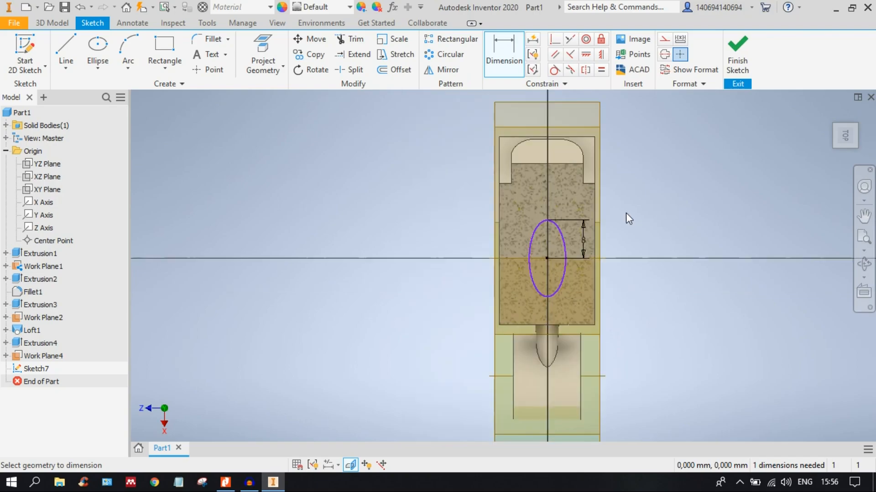
middle_click_drag(600, 212, 625, 188)
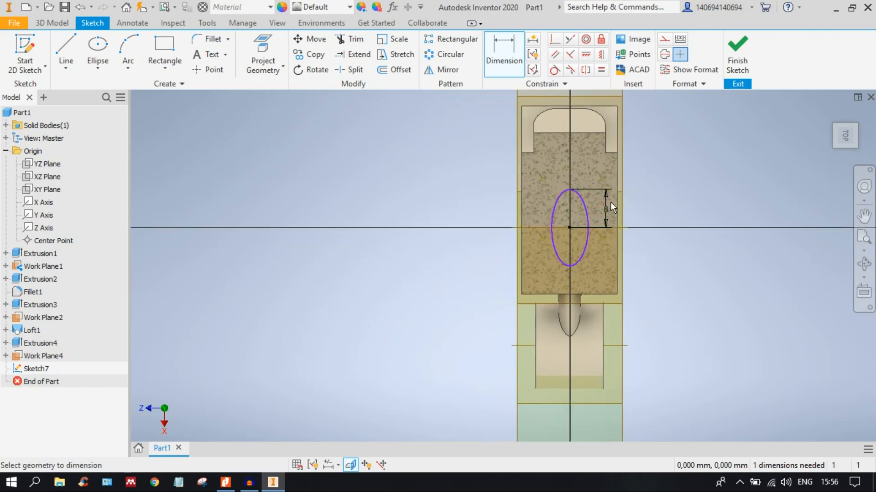
scroll(610, 202, "up", 3)
key("Escape")
left_click_drag(603, 215, 659, 214)
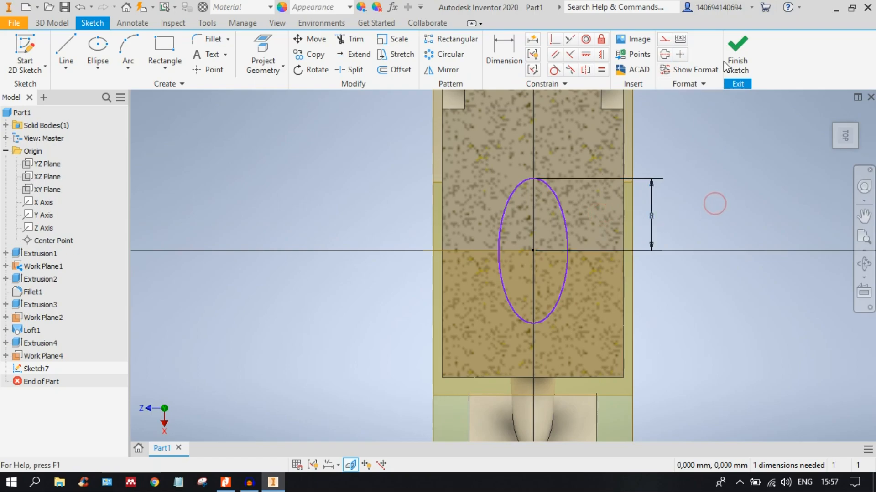
left_click(737, 50)
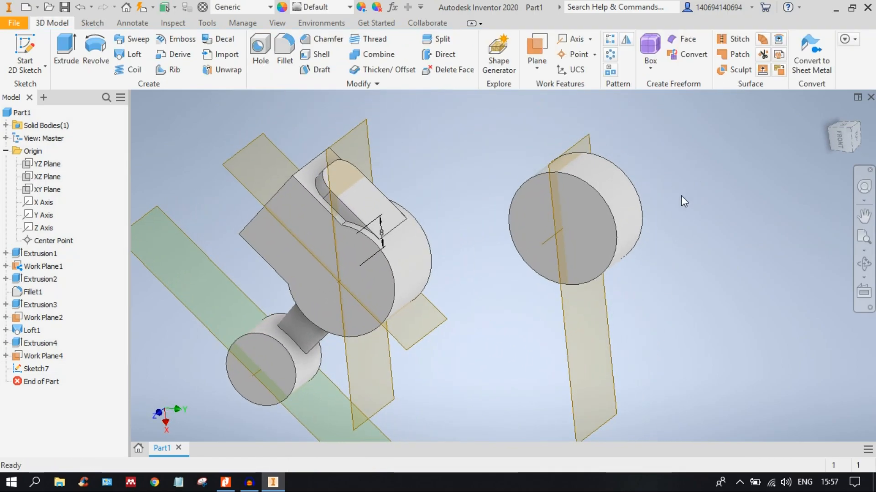
Start a sketch on Work Plane4 through the separate large cylinder and slice the graphics at the sketch plane.
middle_click_drag(689, 234, 673, 223)
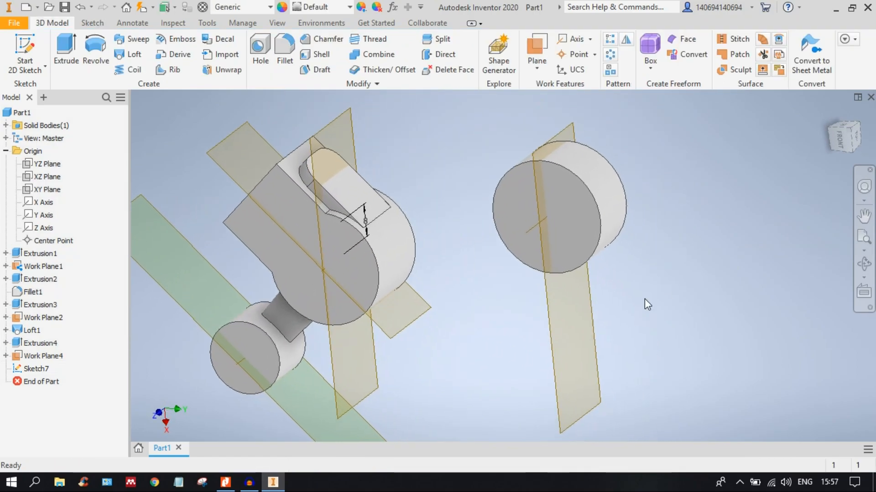
left_click(589, 315)
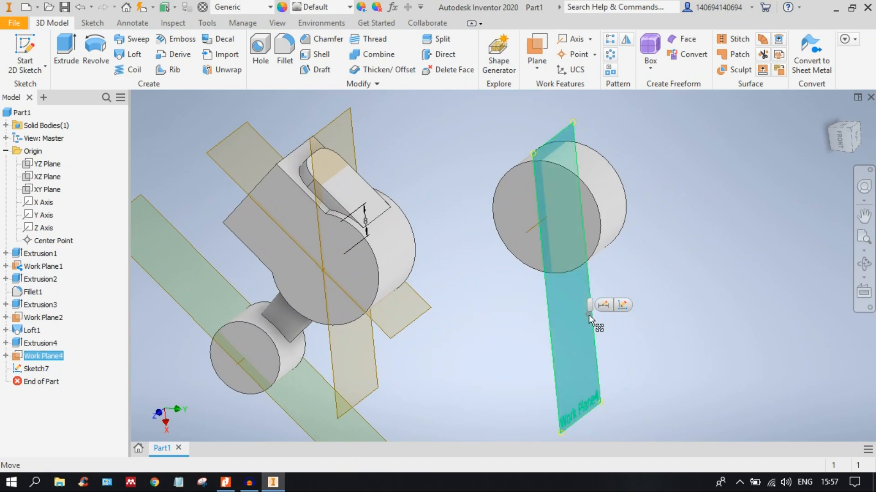
left_click(621, 303)
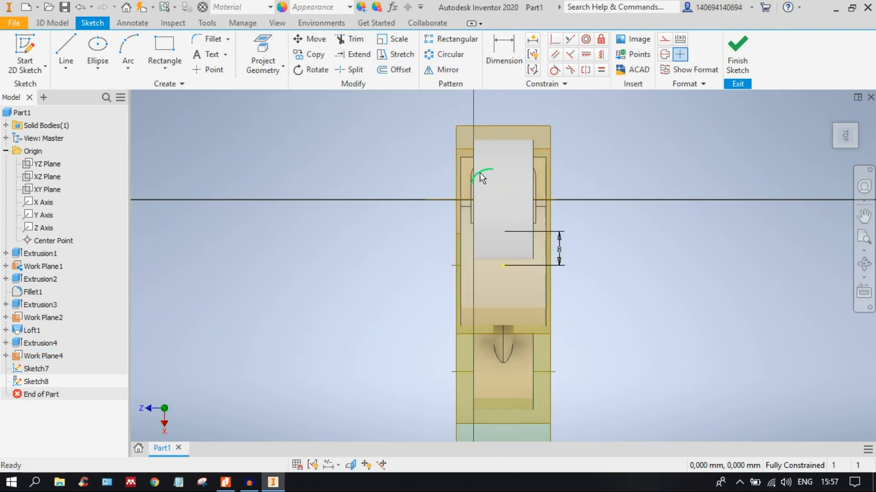
key("F7")
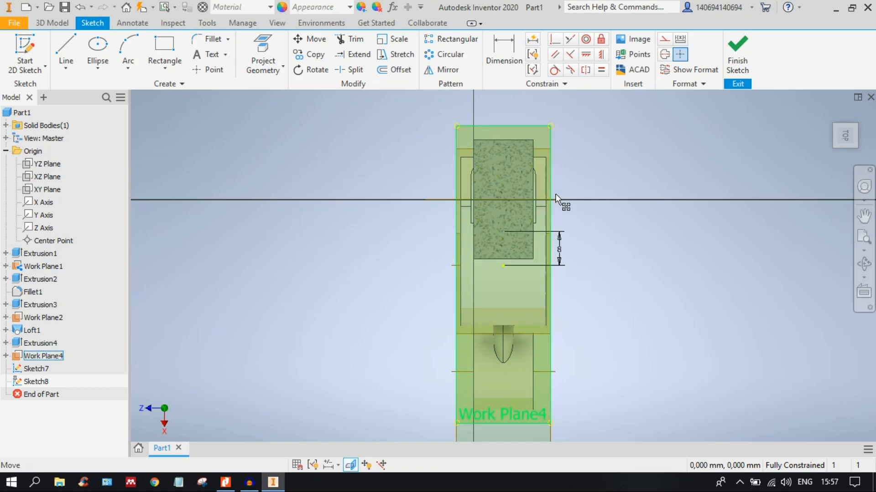
scroll(505, 180, "up", 3)
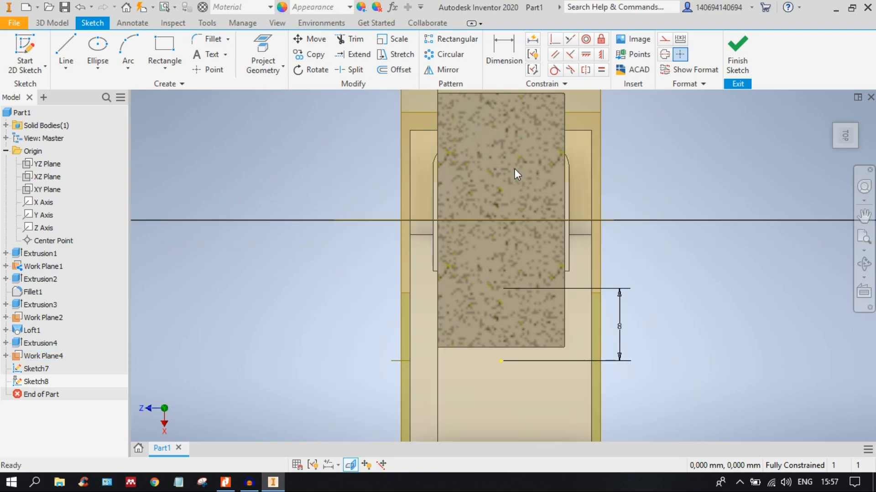
middle_click_drag(510, 152, 510, 179)
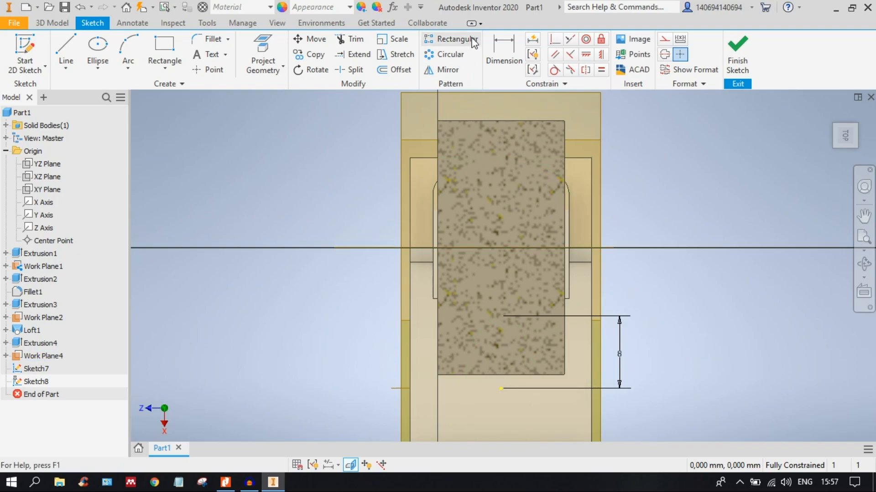
Project the ellipse of Sketch7 from the main body into the new sketch as a reference.
left_click(262, 59)
middle_click_drag(344, 241, 340, 180)
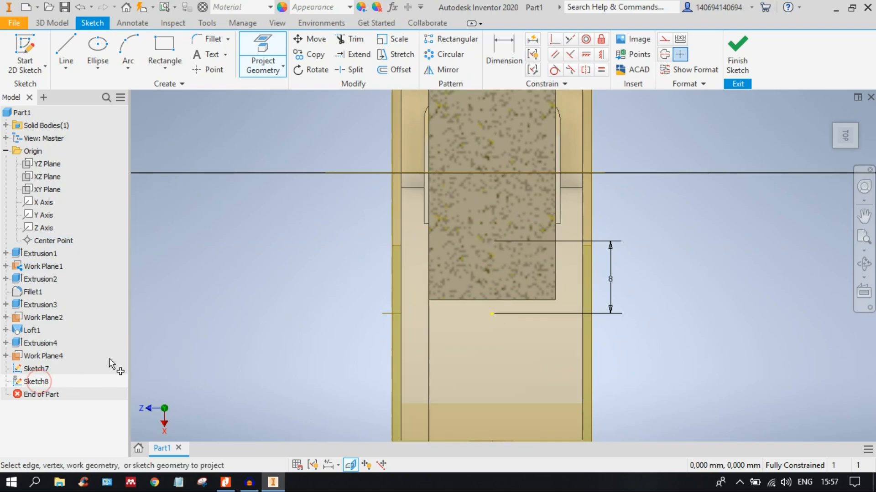
left_click(46, 368)
mouse_move(286, 318)
middle_mouse_down("shift")
mouse_move(319, 313)
mouse_move(336, 231)
mouse_move(413, 351)
mouse_move(404, 262)
mouse_move(424, 276)
mouse_move(406, 283)
middle_mouse_up("shift")
scroll(404, 263, "down", 3)
scroll(386, 302, "up", 4)
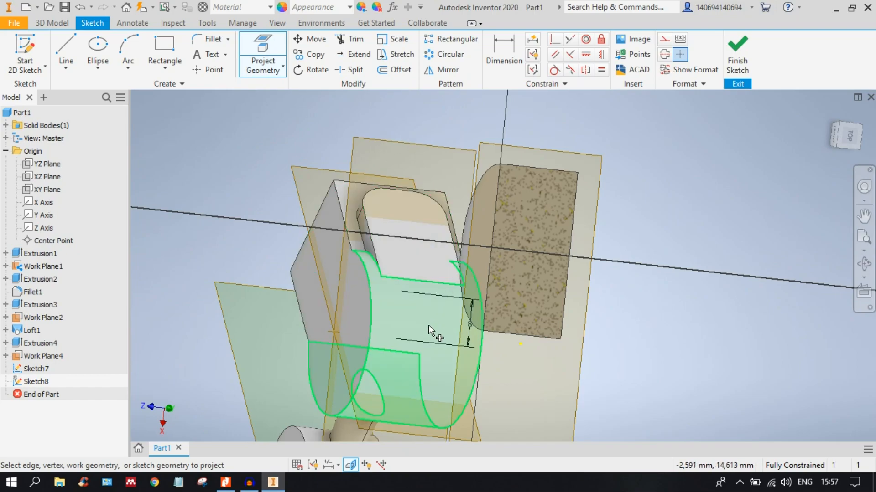
left_click(407, 300)
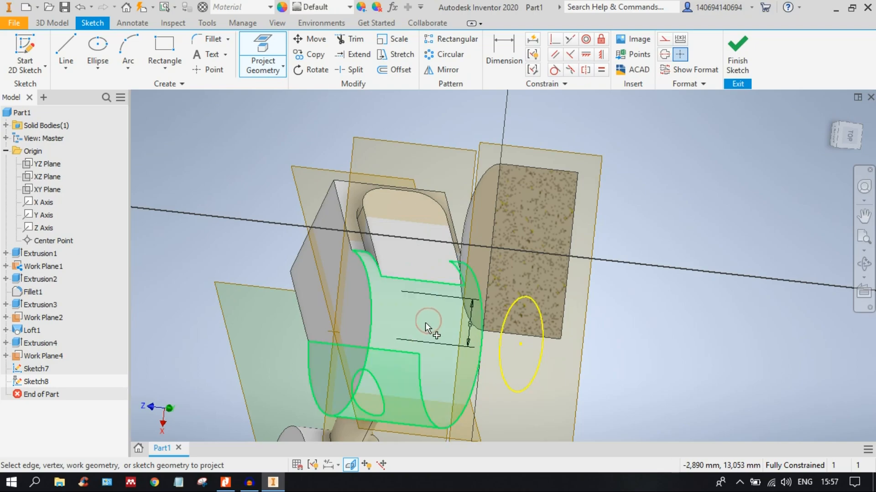
Examine the projected ellipse's position relative to the sliced cylinder, from an angle and square to the sketch plane.
middle_click_drag(543, 309, 511, 314, "shift")
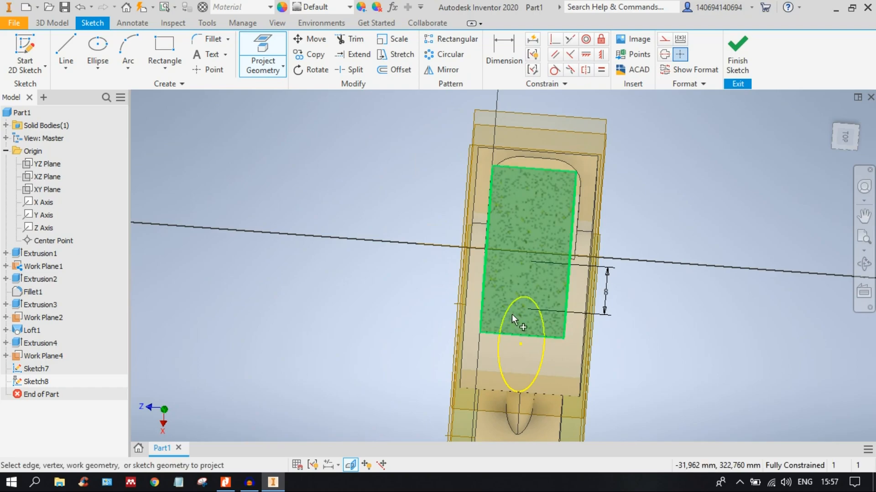
mouse_move(548, 267)
middle_mouse_down("shift")
mouse_move(528, 268)
mouse_move(558, 260)
middle_mouse_up("shift")
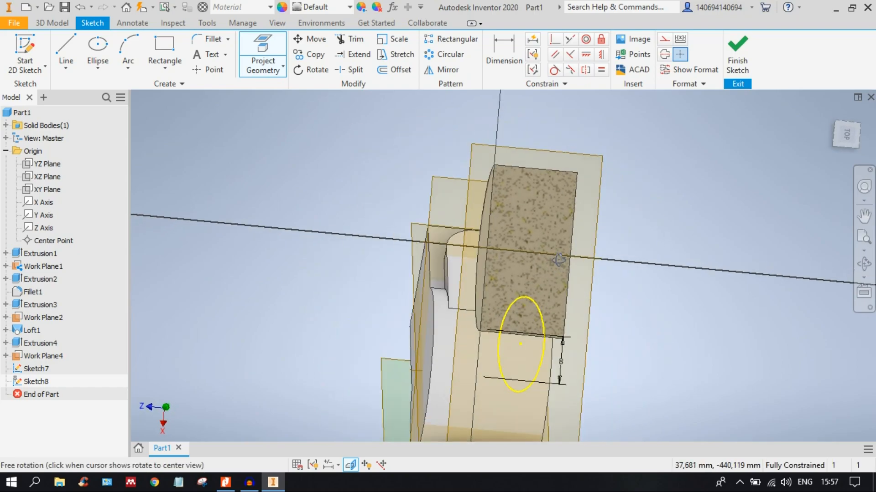
left_click(846, 135)
scroll(510, 239, "up", 8)
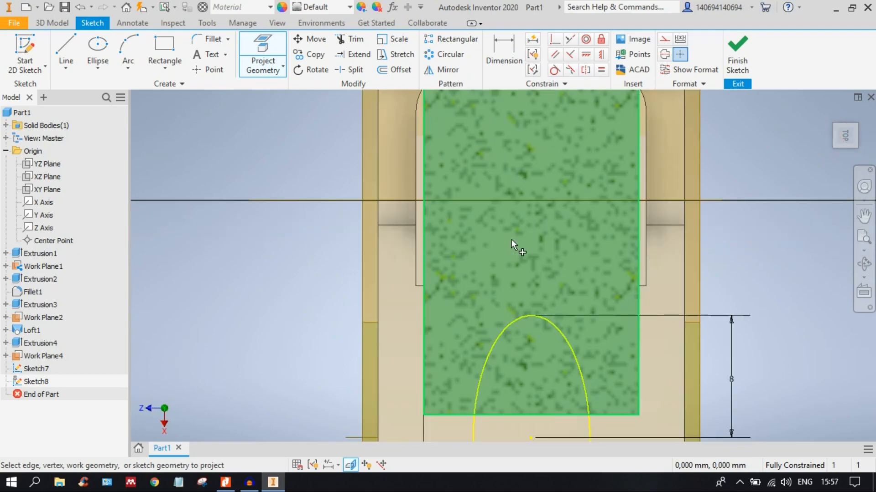
scroll(565, 225, "down", 3)
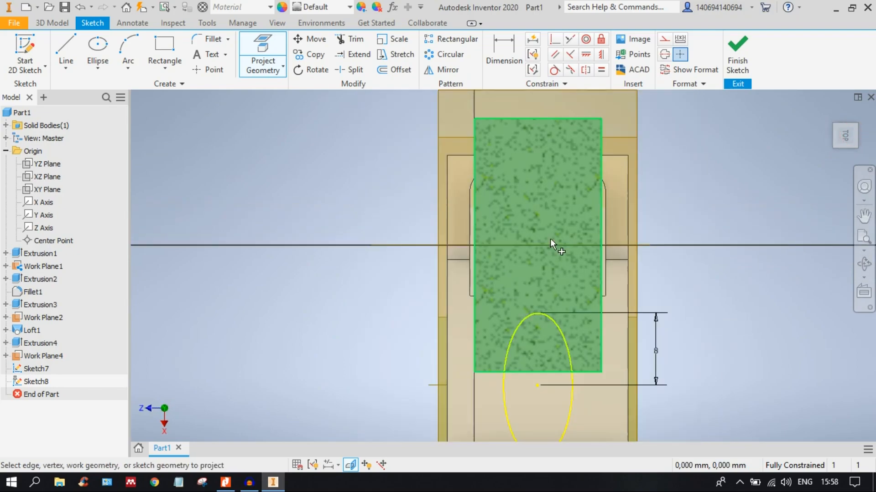
middle_click_drag(543, 260, 592, 246, "shift")
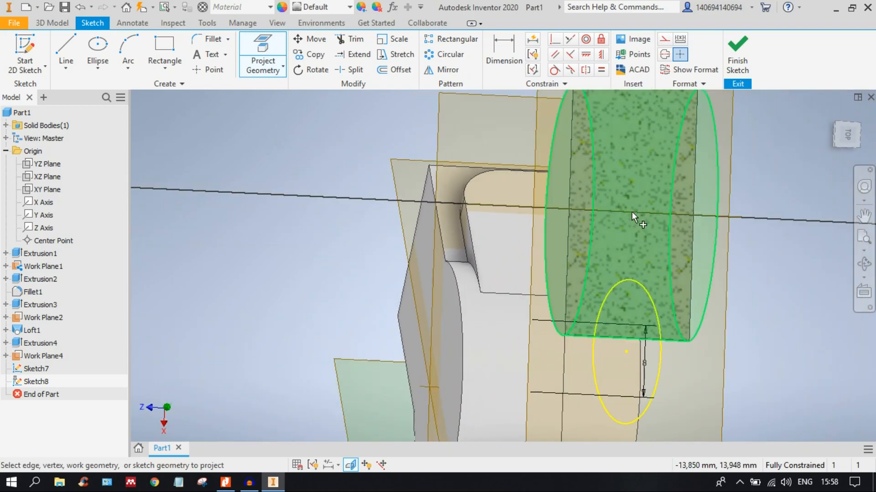
left_click(847, 135)
scroll(494, 248, "up", 6)
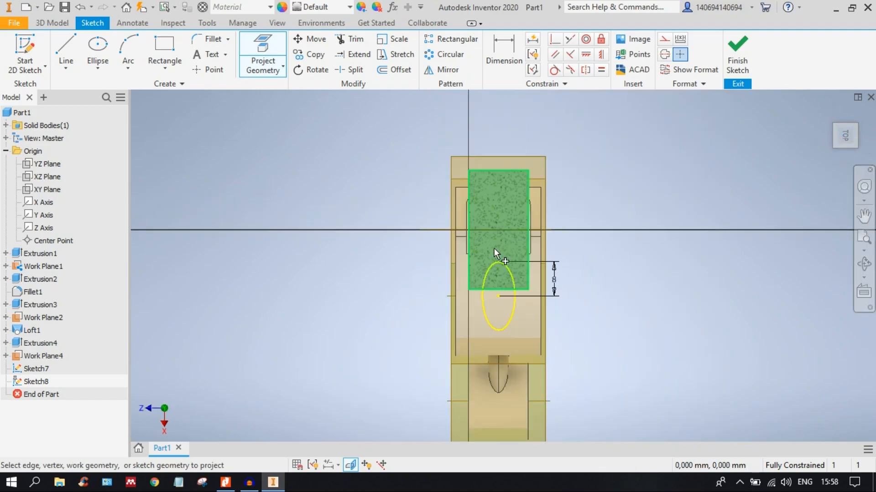
scroll(520, 240, "down", 3)
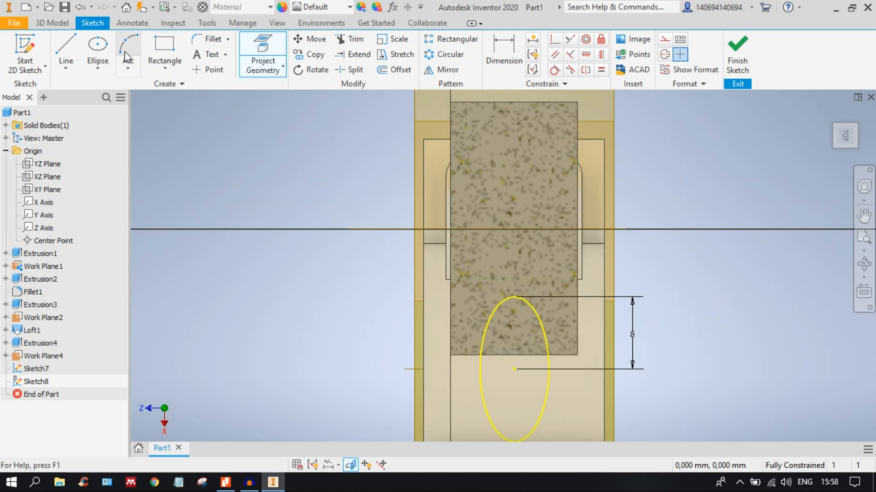
Draw an upright ellipse centred on the sliced cylinder, in line with the projected ellipse, with a long semi-axis of about 5.7 mm.
left_click(97, 46)
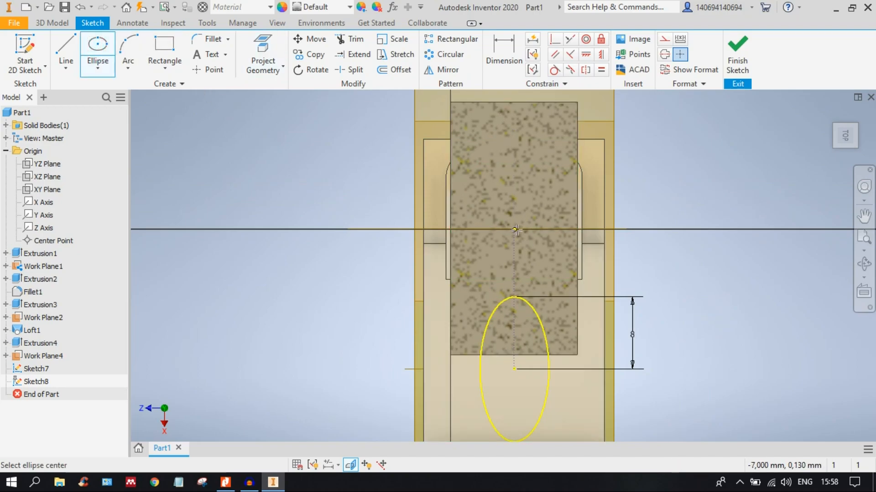
left_click(513, 228)
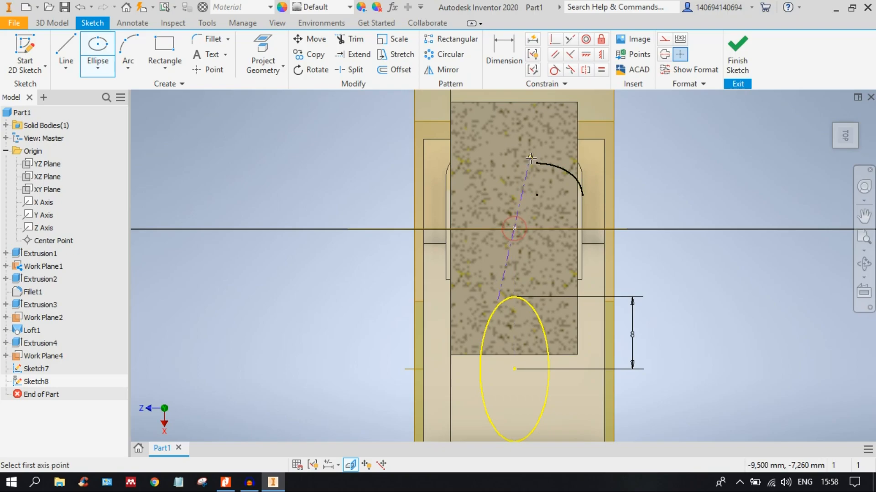
left_click(514, 177)
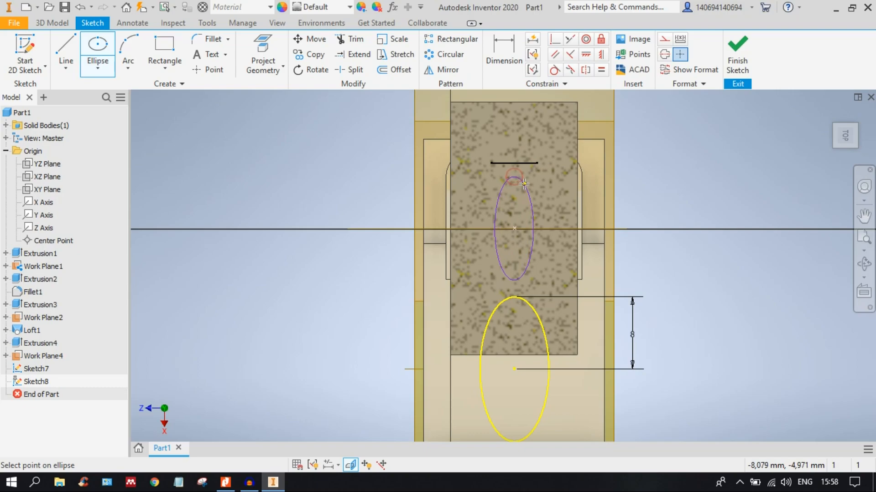
left_click(525, 184)
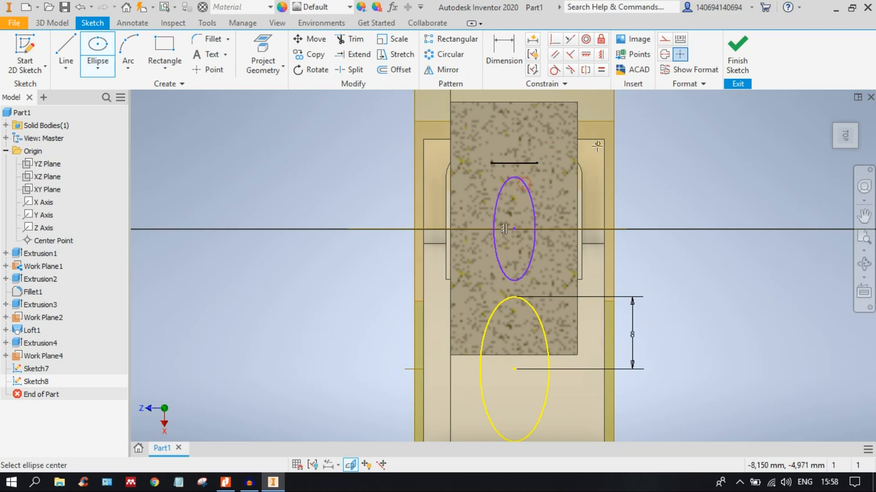
Dimension the new ellipse's long semi-axis and set it to 5 mm.
left_click(504, 50)
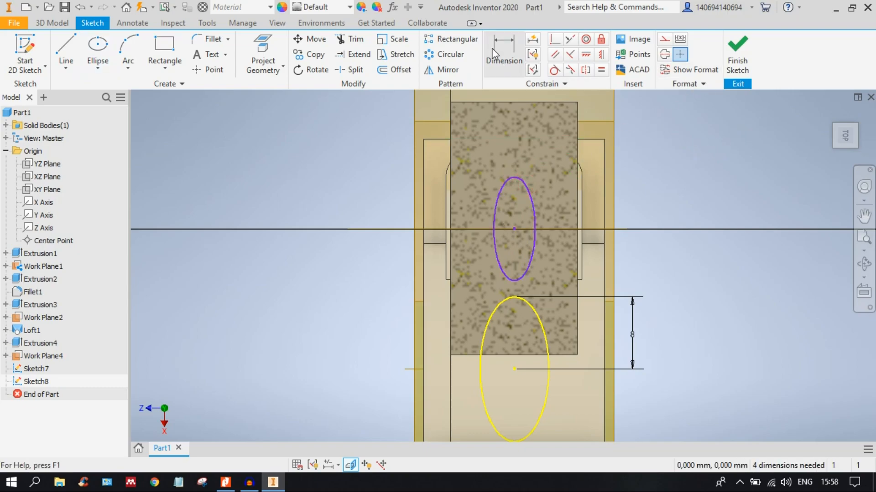
left_click(608, 188)
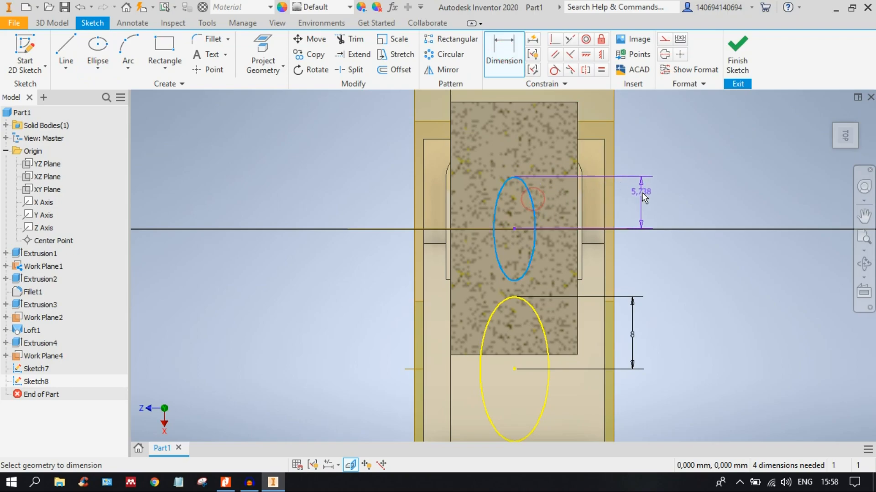
left_click(642, 193)
type("5")
key("Return")
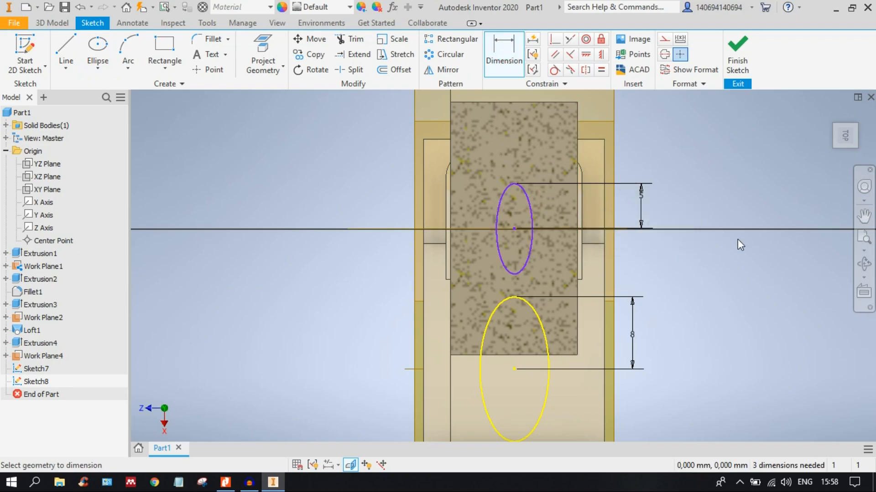
key("Escape")
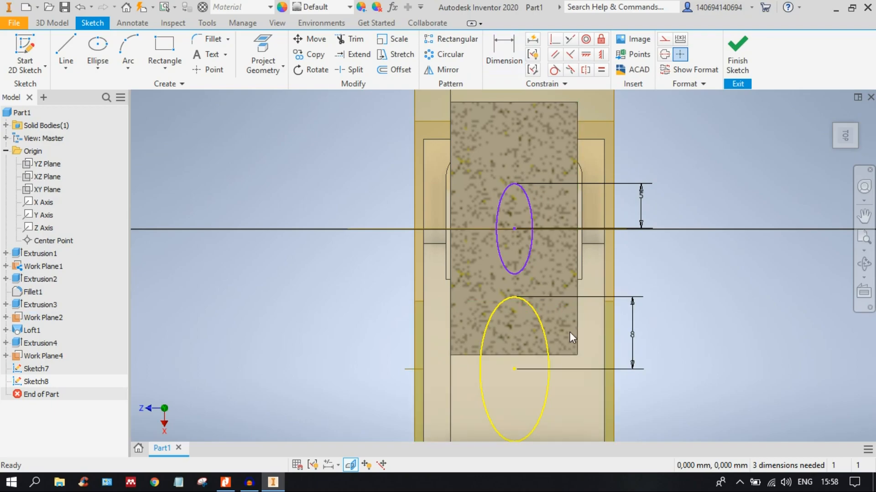
Delete the projected reference ellipse and finish the sketch.
right_click(550, 353)
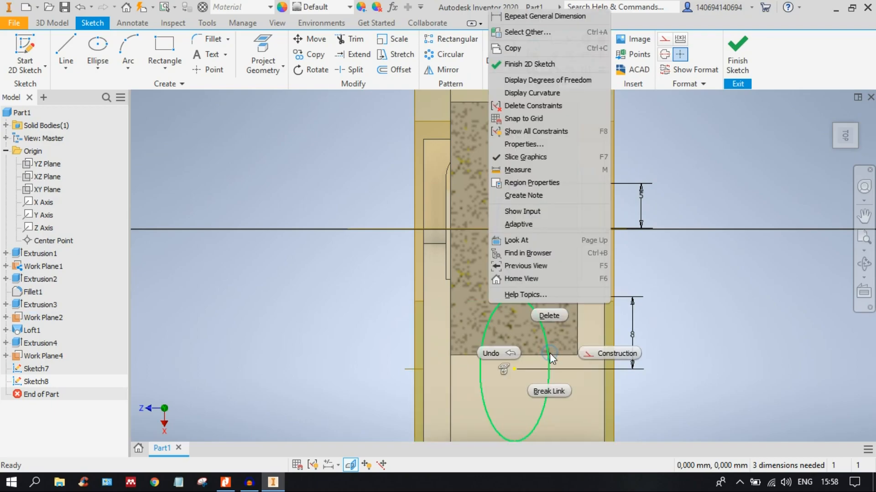
left_click(550, 315)
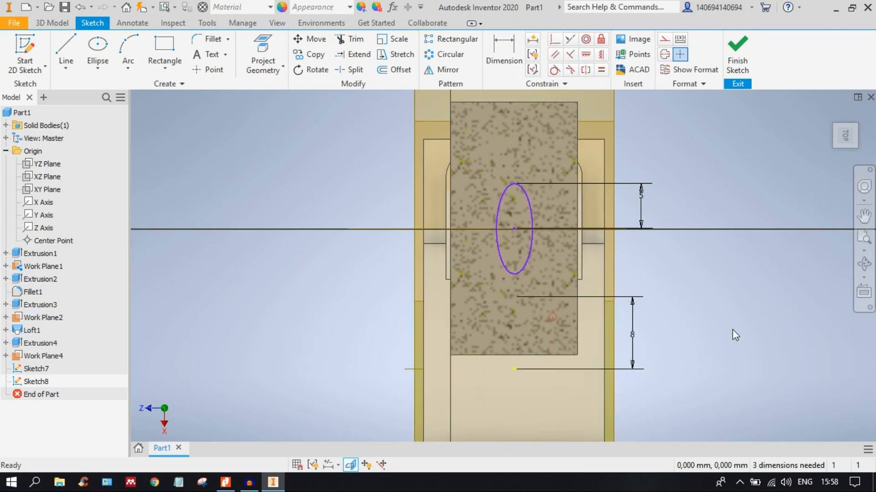
left_click(743, 66)
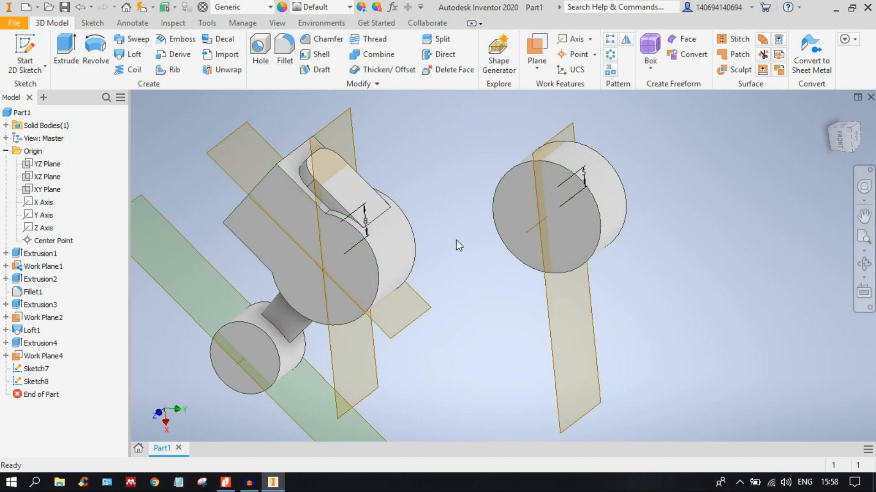
Loft a solid arm between the ellipses of Sketch7 and Sketch8 to connect the main body to the large cylinder.
left_click(129, 56)
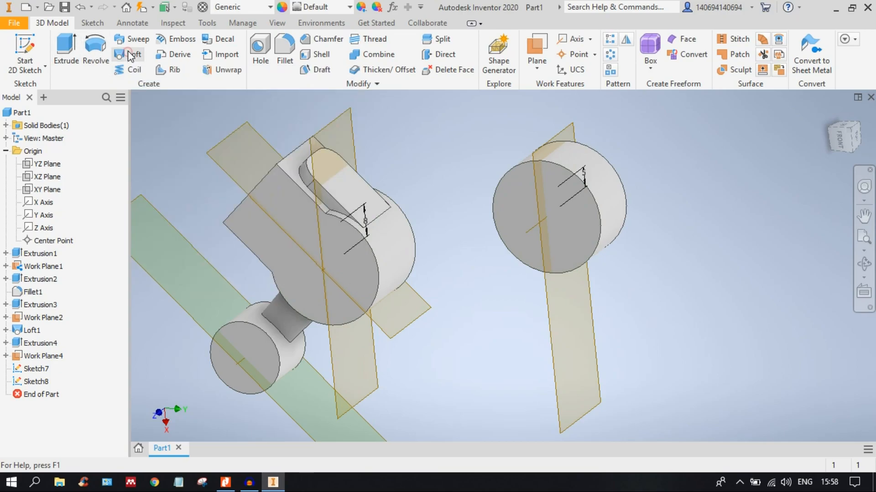
left_click(37, 369)
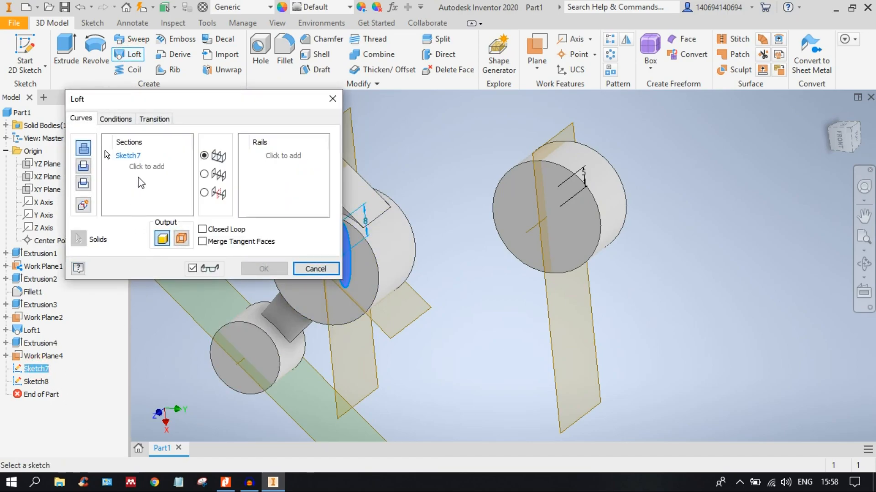
left_click(151, 167)
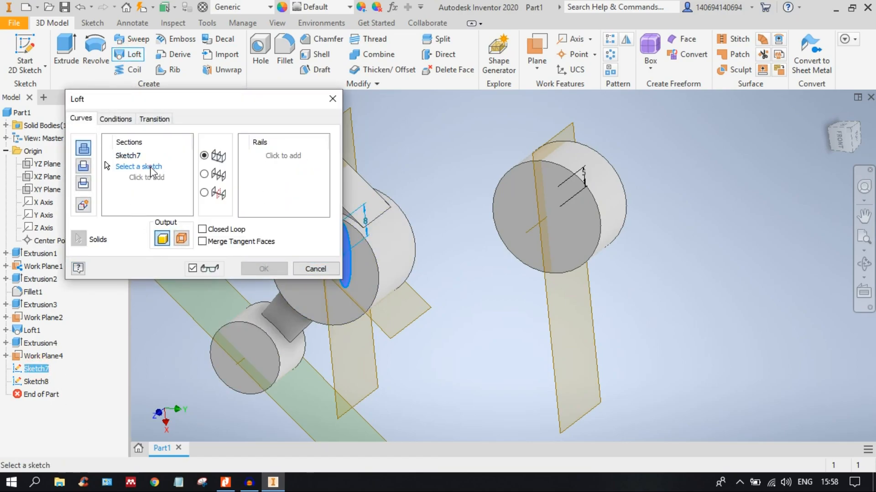
left_click(46, 385)
mouse_move(403, 293)
middle_mouse_down("shift")
mouse_move(549, 280)
mouse_move(557, 267)
mouse_move(512, 256)
mouse_move(504, 281)
middle_mouse_up("shift")
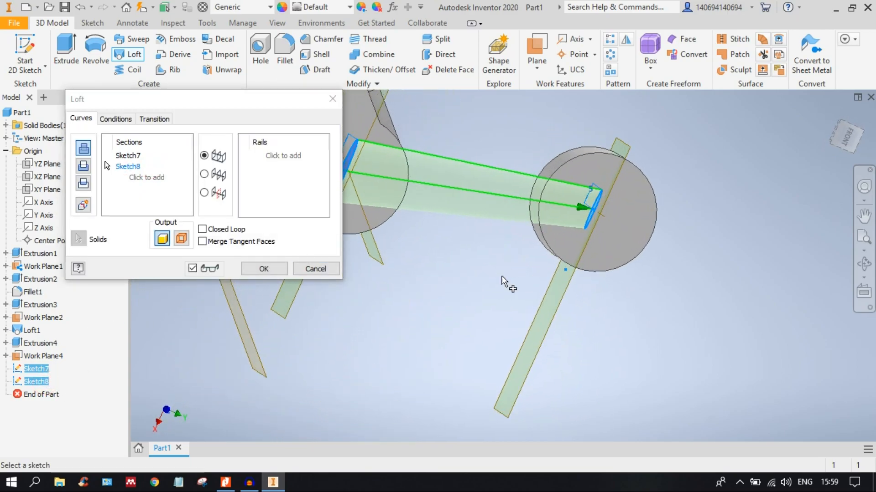
left_click(267, 268)
Examine the new lofted arm and its junctions with the main body and the large cylinder from several angles.
middle_click_drag(264, 260, 475, 323, "shift")
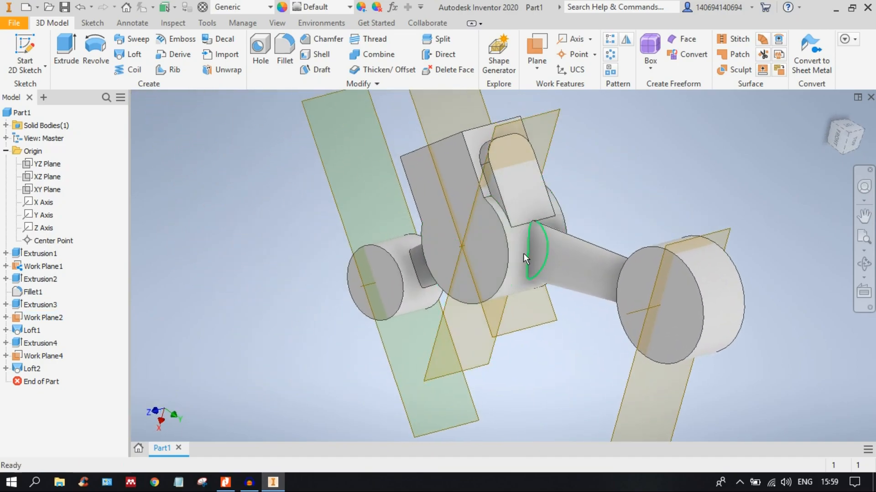
middle_click_drag(520, 264, 533, 232, "shift")
scroll(557, 213, "down", 3)
scroll(557, 213, "up", 4)
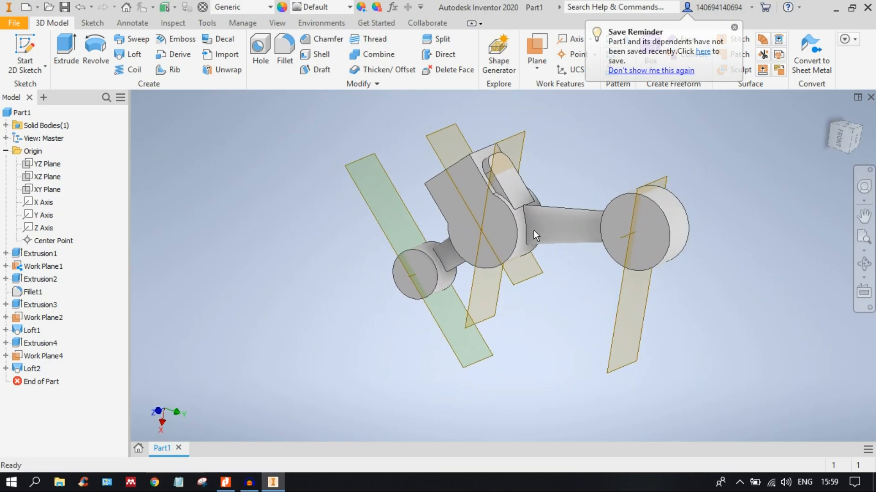
scroll(497, 169, "down", 4)
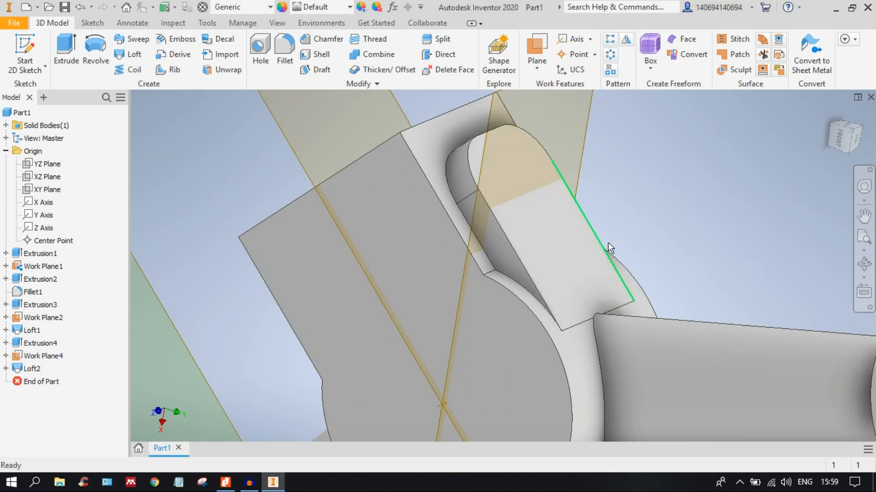
mouse_move(609, 242)
scroll(736, 225, "down", 5)
middle_click_drag(735, 228, 563, 227)
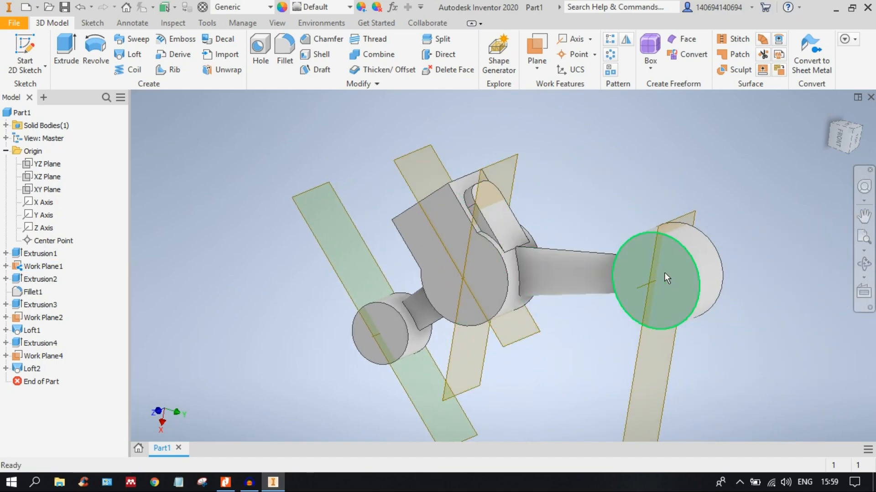
Start a new sketch on the front end face of the large cylinder.
middle_click_drag(632, 261, 571, 218)
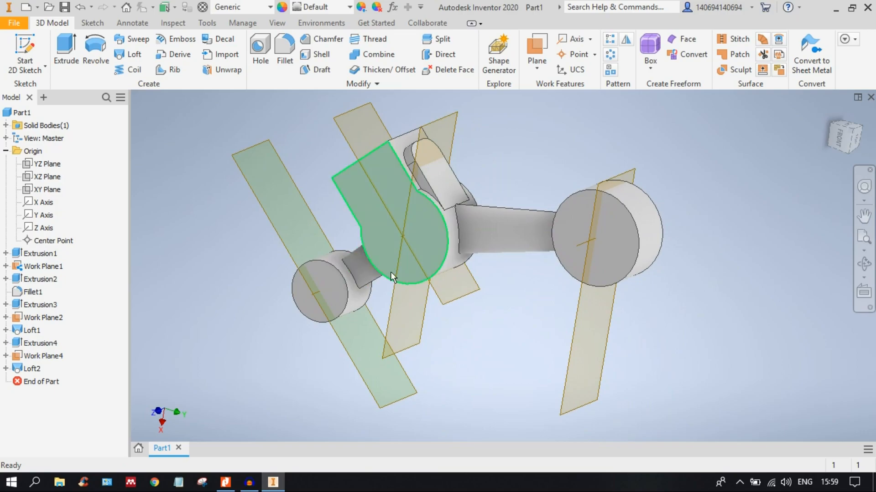
left_click(630, 244)
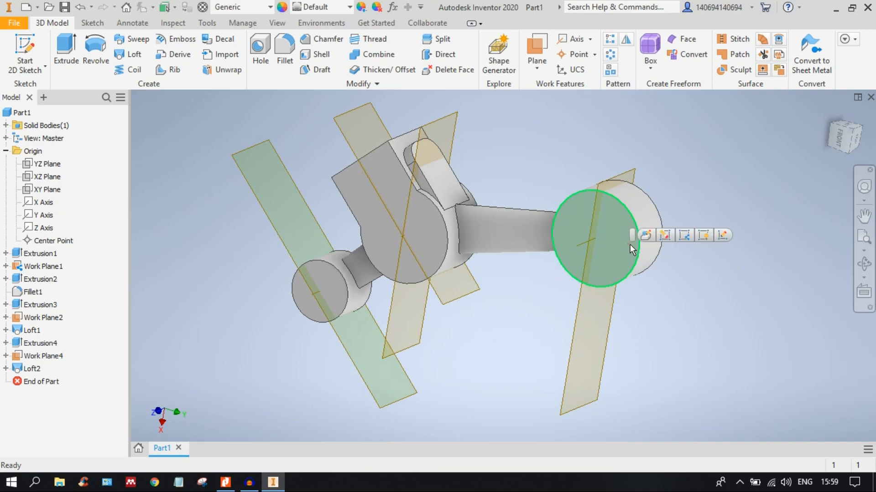
left_click(722, 236)
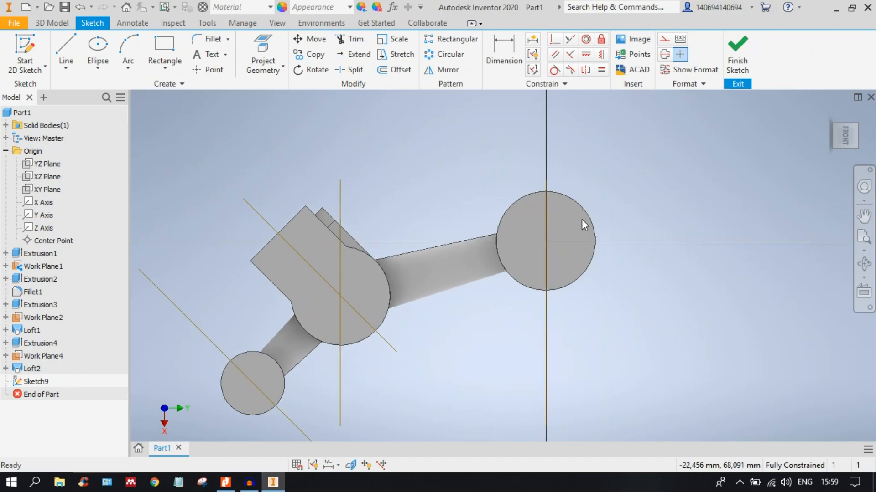
left_click(208, 69)
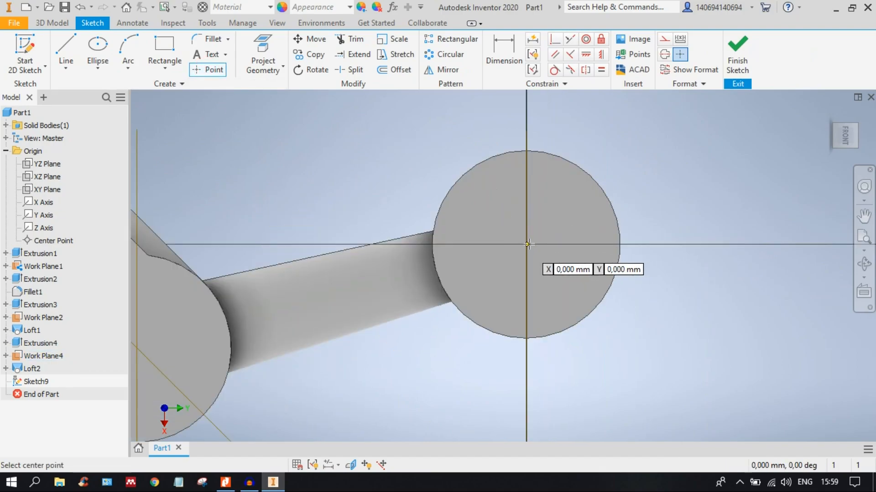
scroll(523, 232, "down", 5)
scroll(523, 231, "up", 3)
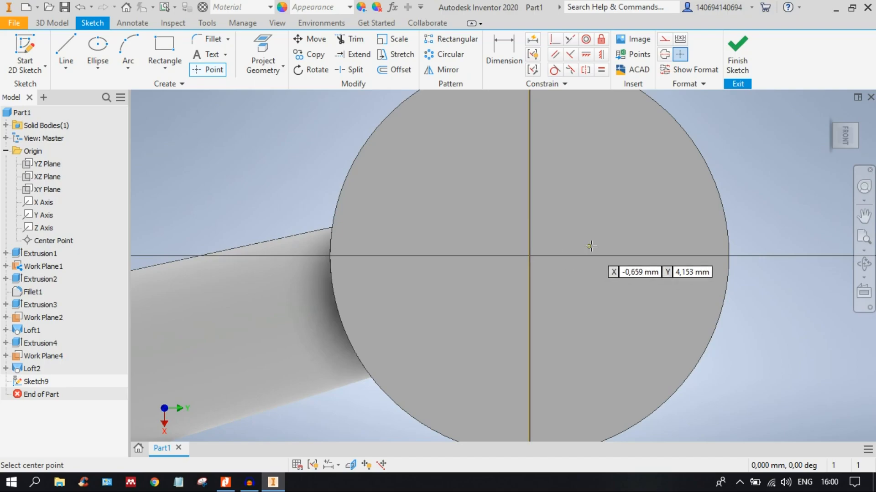
scroll(620, 227, "up", 5)
scroll(624, 226, "down", 4)
Project the large cylinder's circular outline into the sketch.
middle_click_drag(624, 226, 536, 238)
left_click(273, 56)
left_click(273, 58)
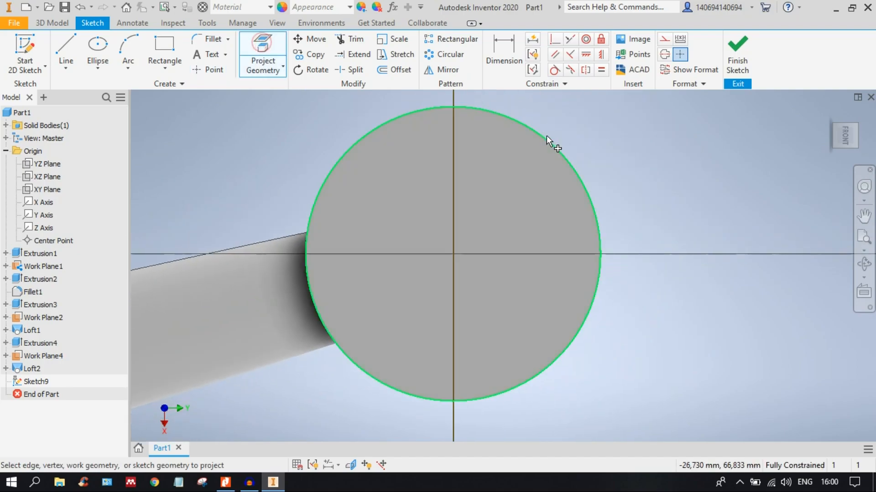
middle_click_drag(570, 152, 539, 165, "shift")
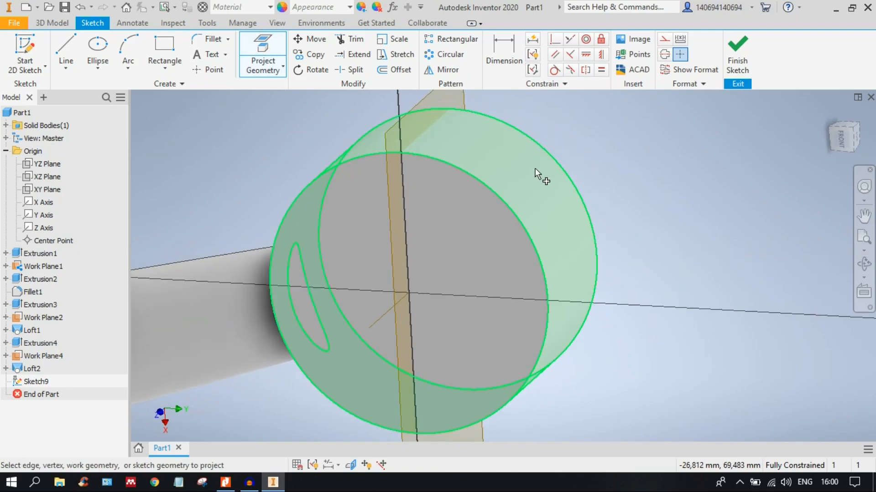
left_click(577, 197)
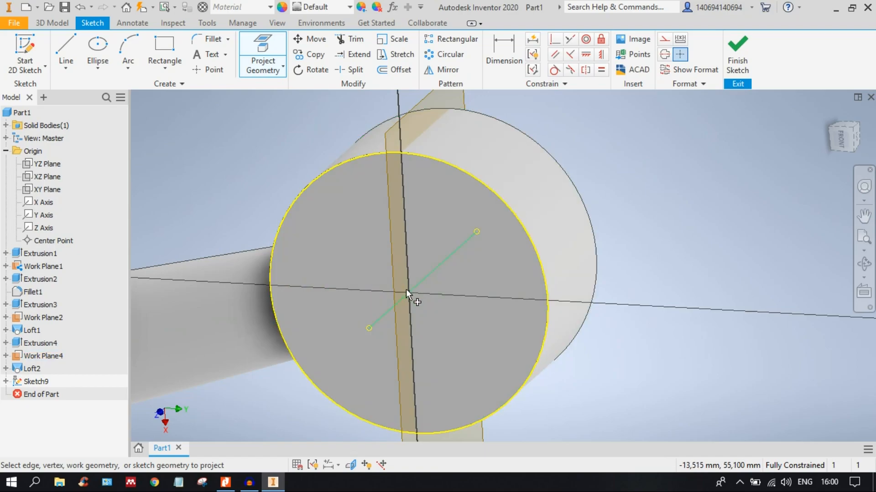
Place a sketch point at the centre of the projected circle and finish the sketch.
middle_click_drag(430, 245, 517, 176)
left_click(210, 72)
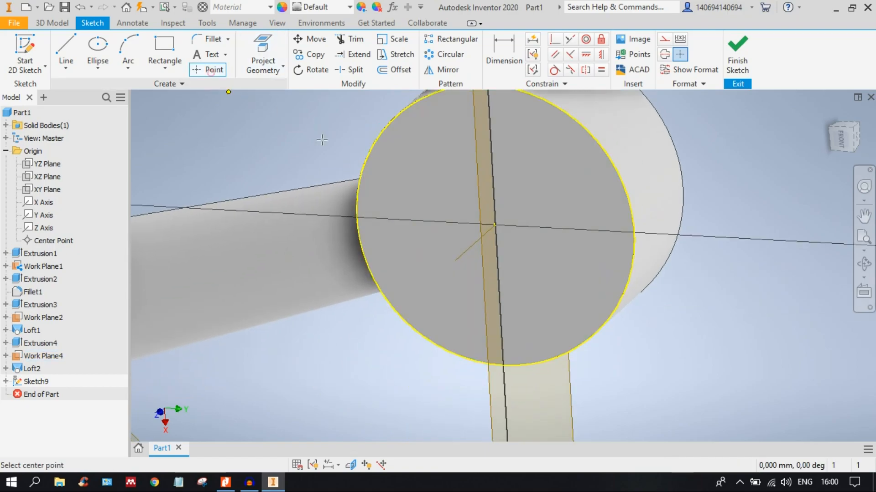
scroll(456, 273, "up", 3)
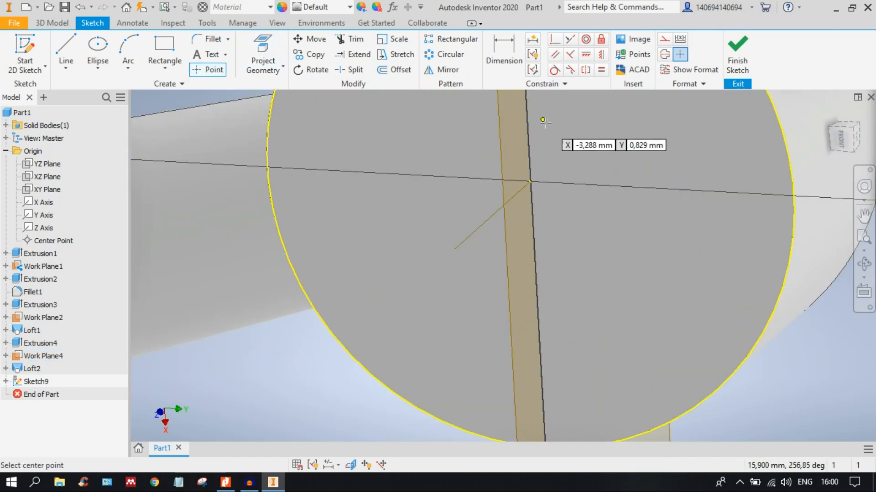
scroll(529, 184, "up", 2)
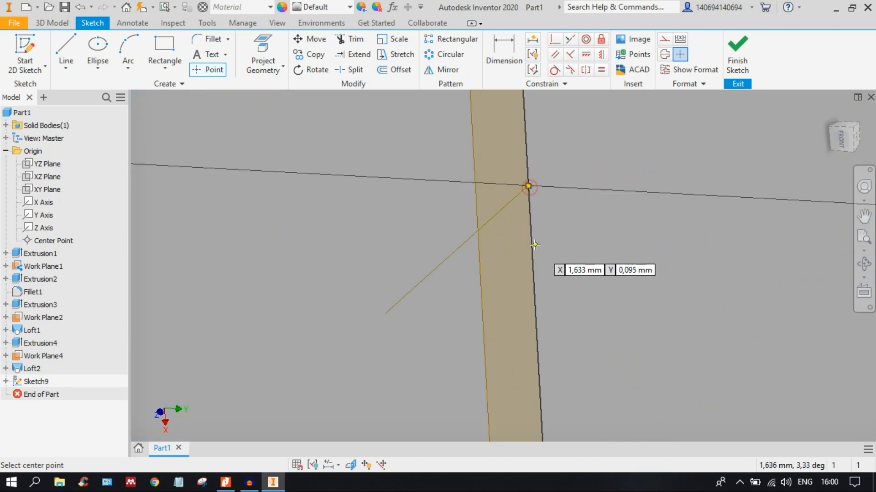
scroll(529, 187, "down", 4)
left_click(737, 50)
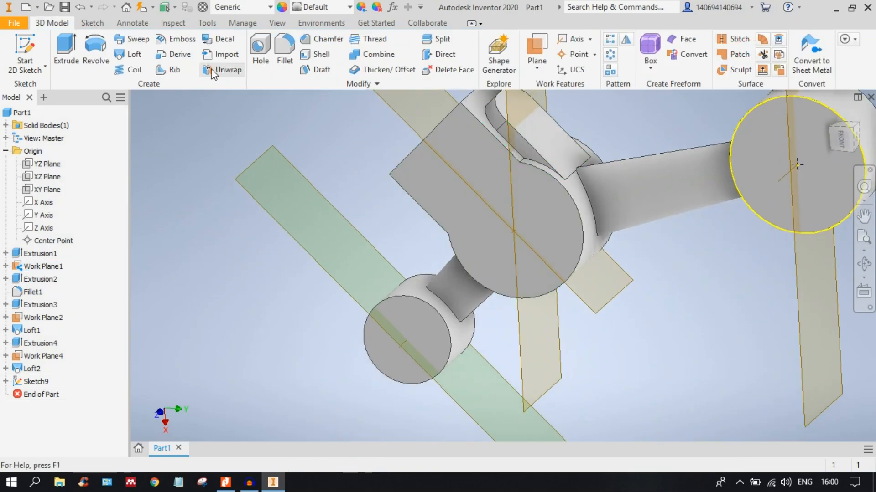
Create a sketch on the main body's front face with a point at the centre of its rounded hub.
left_click(36, 53)
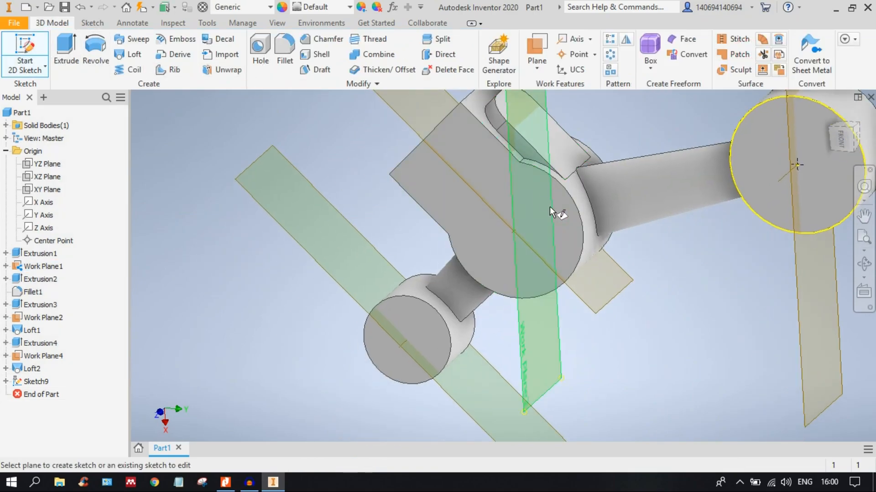
left_click(572, 209)
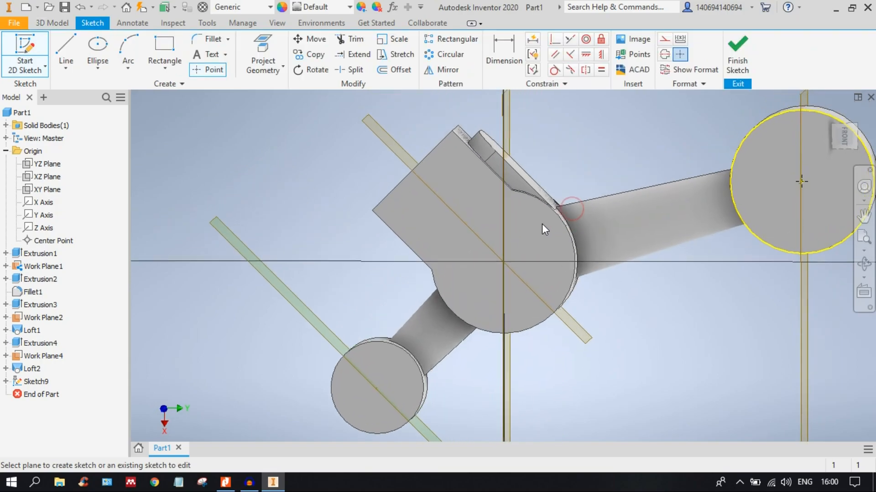
left_click(262, 54)
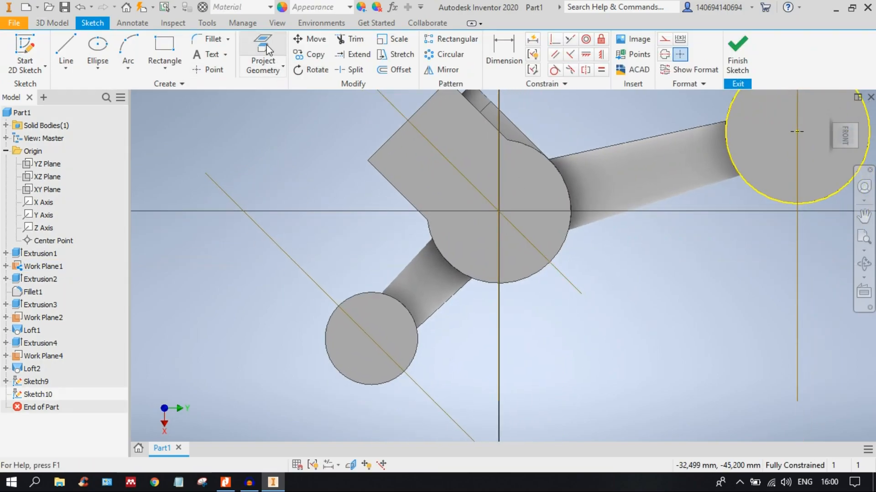
left_click(207, 70)
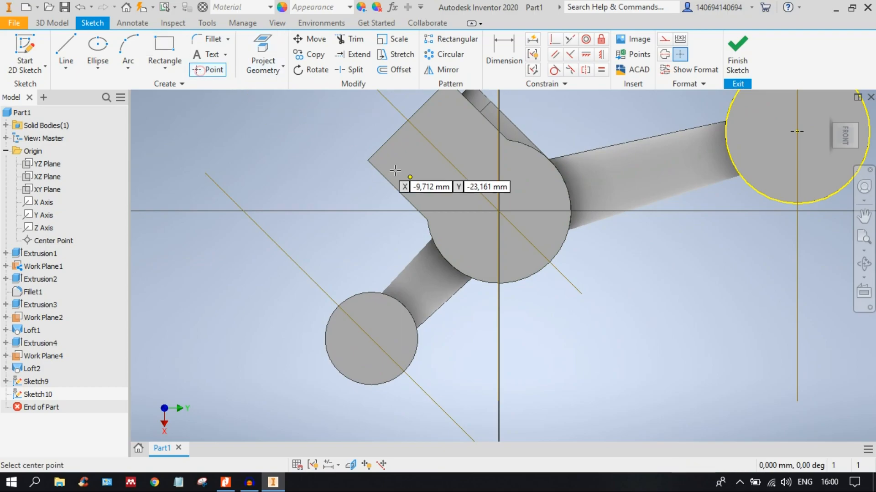
scroll(494, 208, "down", 5)
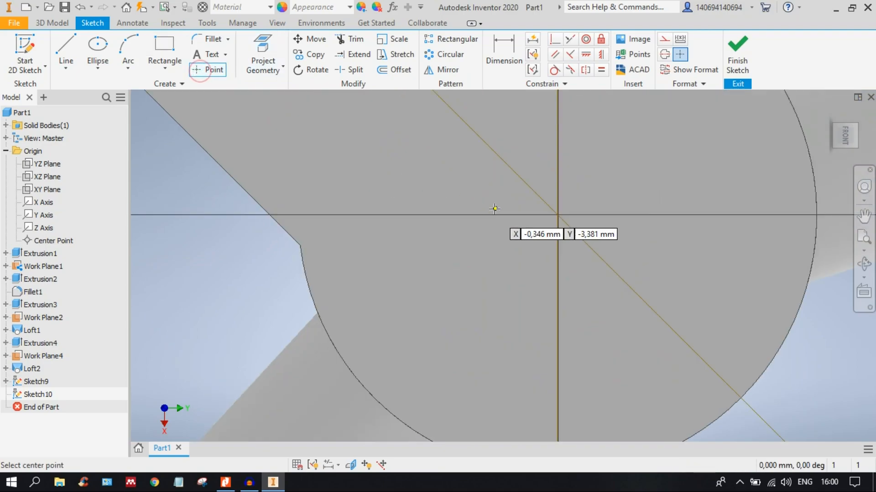
left_click(557, 215)
scroll(429, 275, "up", 4)
middle_click_drag(366, 288, 477, 183)
right_click(385, 184)
left_click(425, 179)
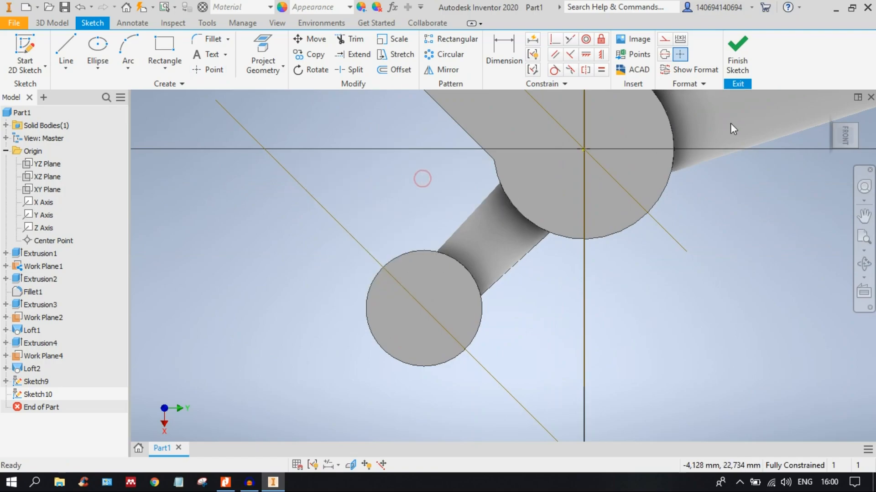
left_click(735, 68)
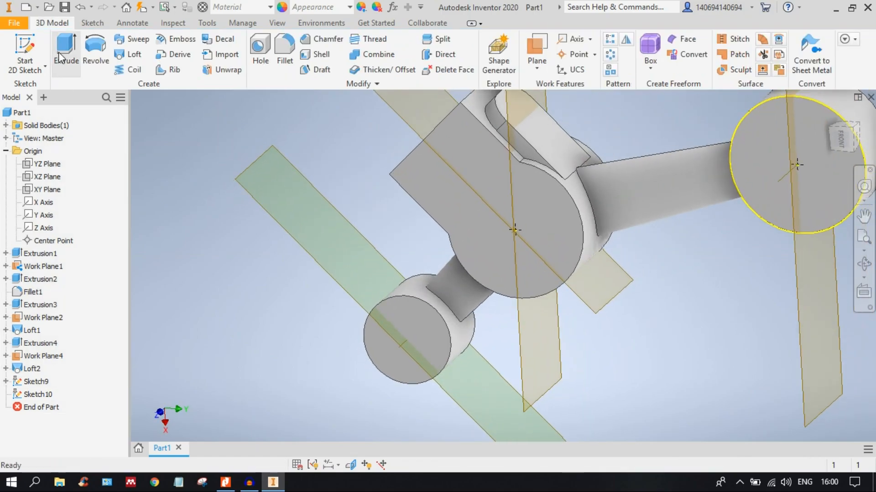
Create a sketch on the small cylinder's front face with a point at its centre.
left_click(38, 63)
scroll(445, 314, "down", 3)
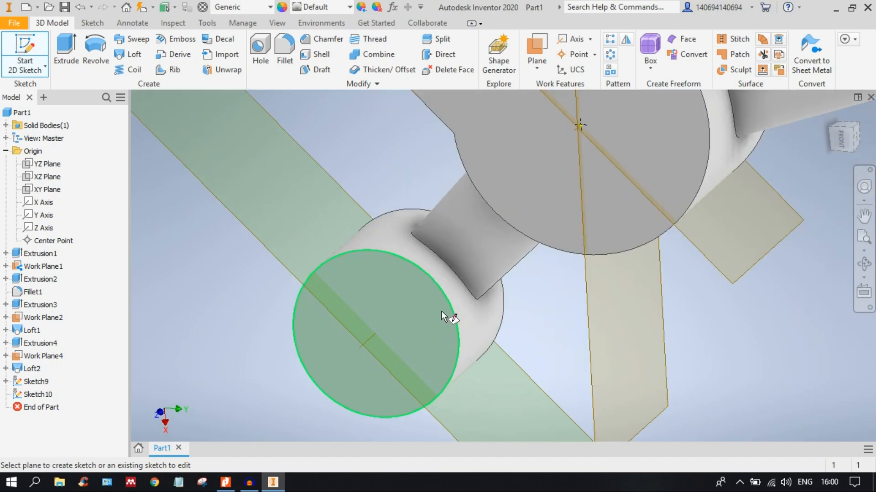
left_click(441, 310)
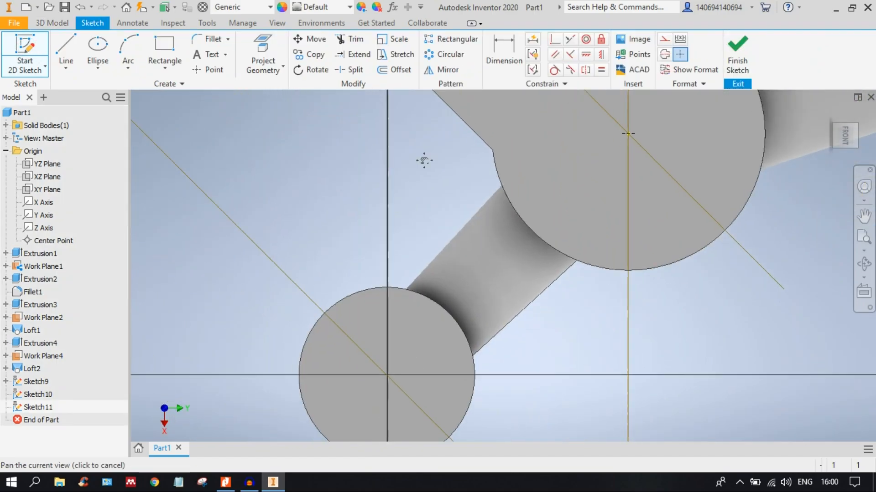
left_click(208, 69)
scroll(401, 355, "down", 5)
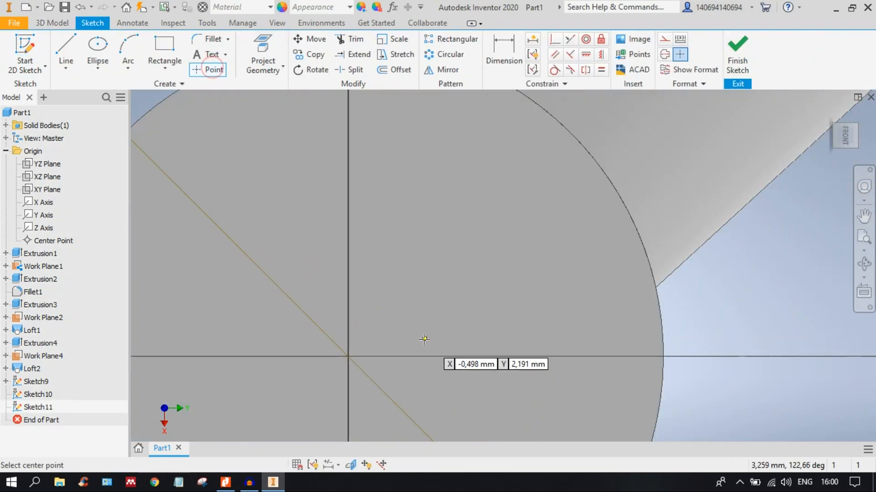
middle_click_drag(494, 225, 505, 208)
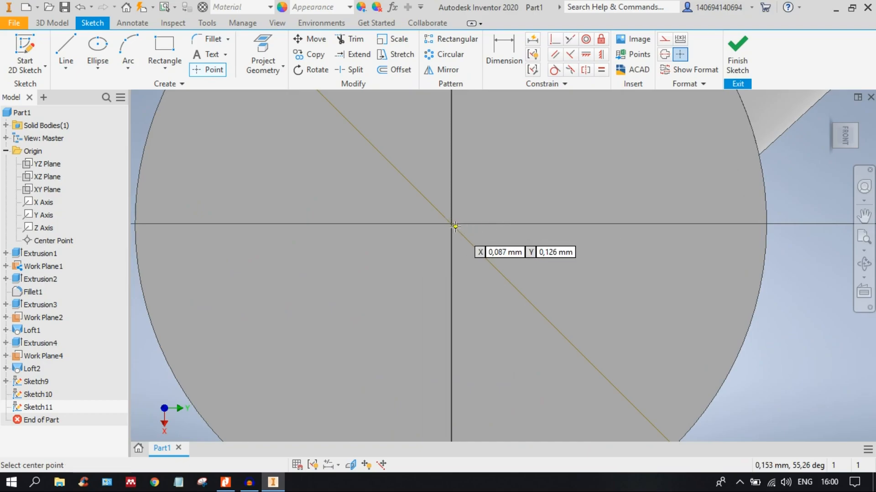
left_click(451, 223)
scroll(507, 195, "up", 3)
middle_click_drag(500, 202, 461, 269)
right_click(475, 237)
left_click(520, 237)
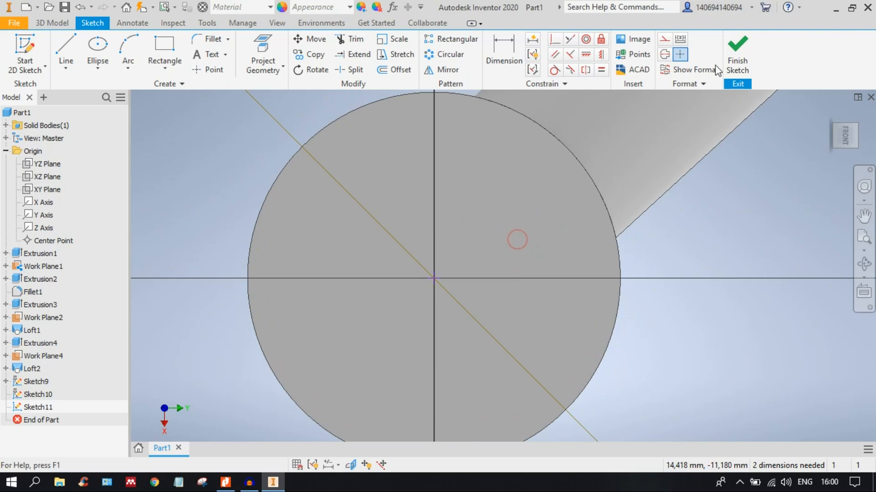
left_click(731, 55)
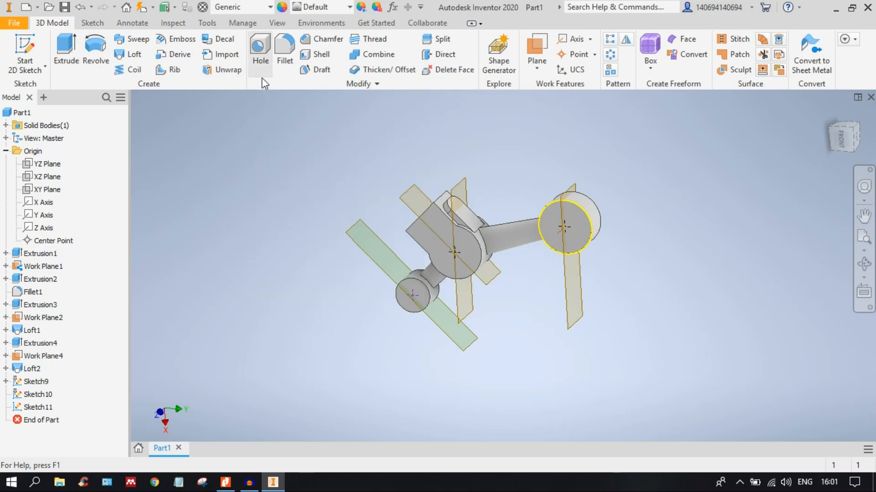
key("h")
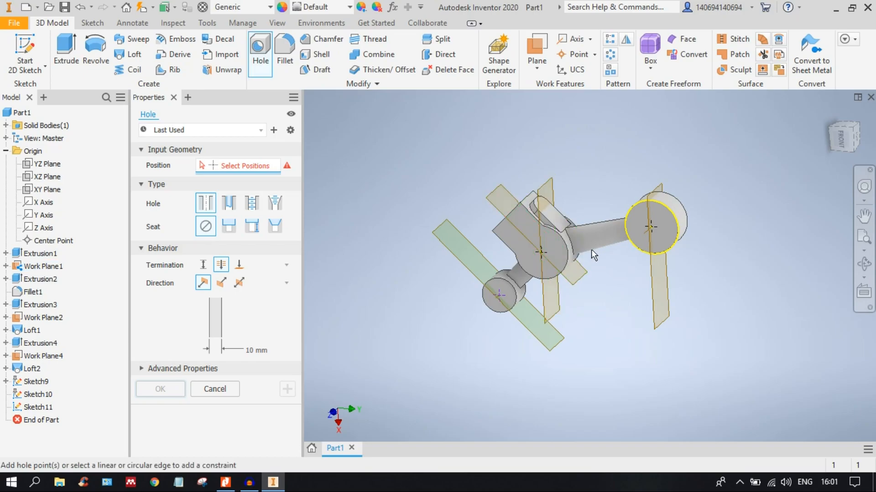
scroll(573, 250, "up", 5)
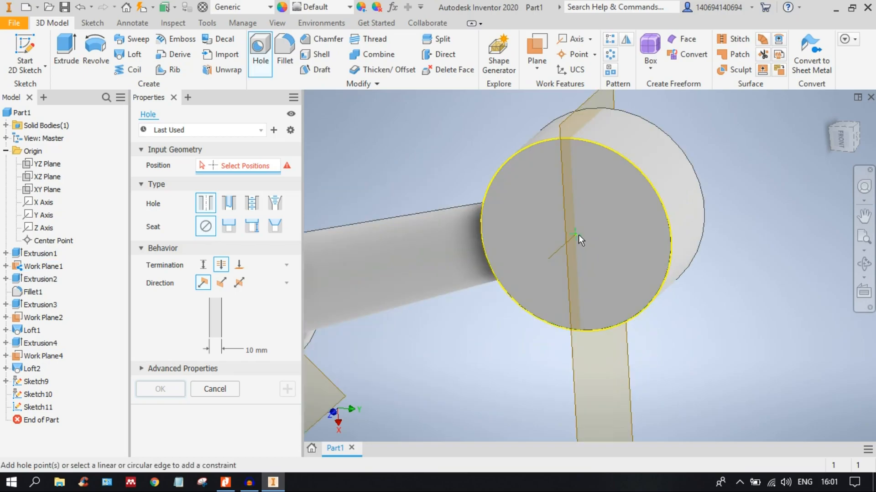
left_click(574, 233)
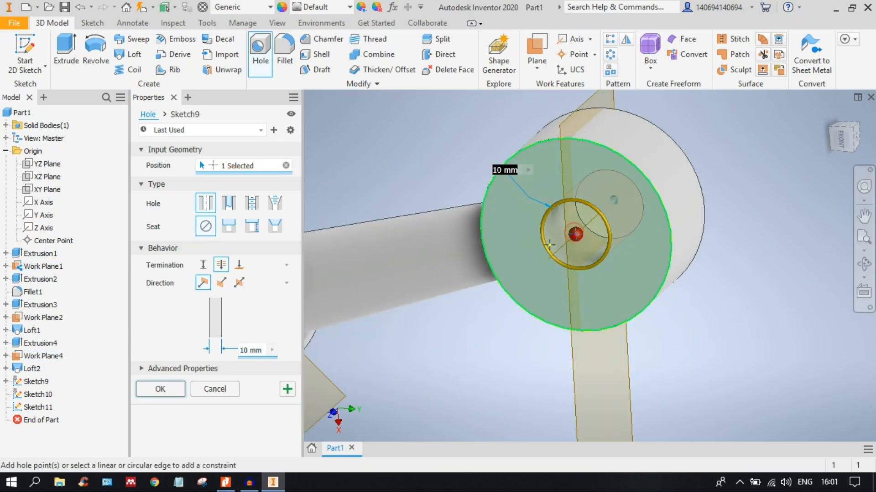
left_click(242, 350)
left_click_drag(262, 351, 214, 355)
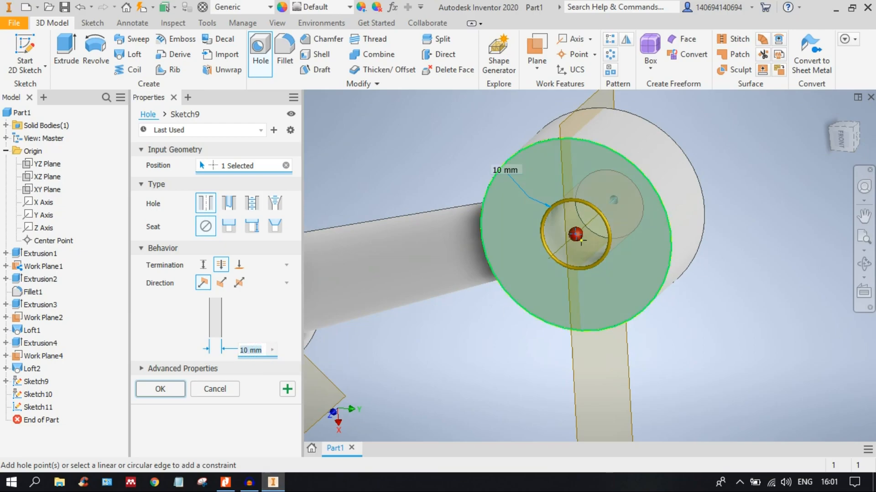
left_click(215, 390)
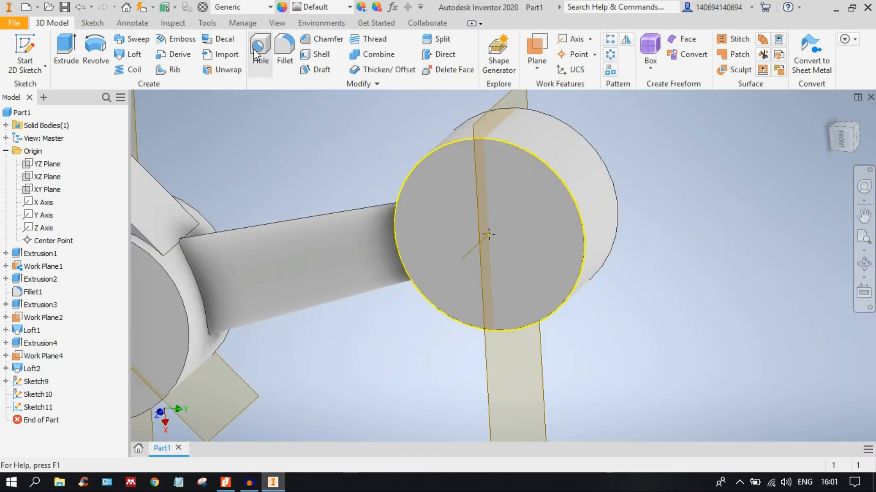
Cut a simple 20 mm diameter through hole in the large cylinder at its centre point.
key("h")
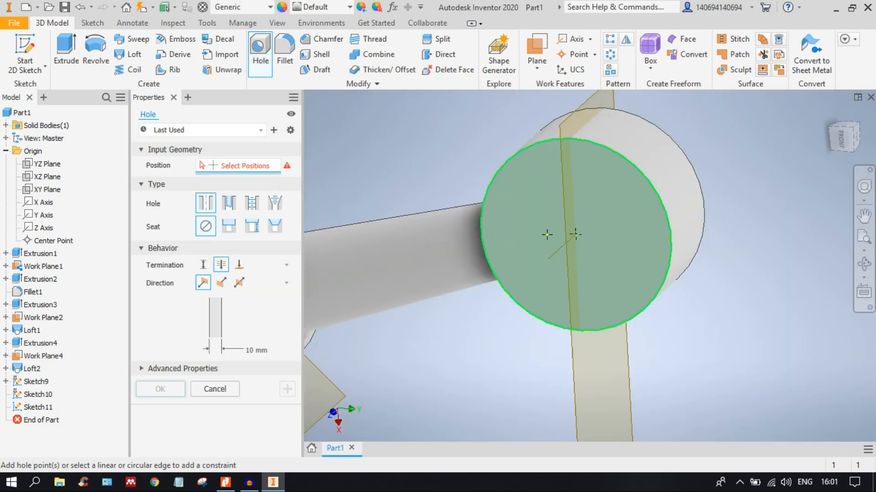
left_click(581, 238)
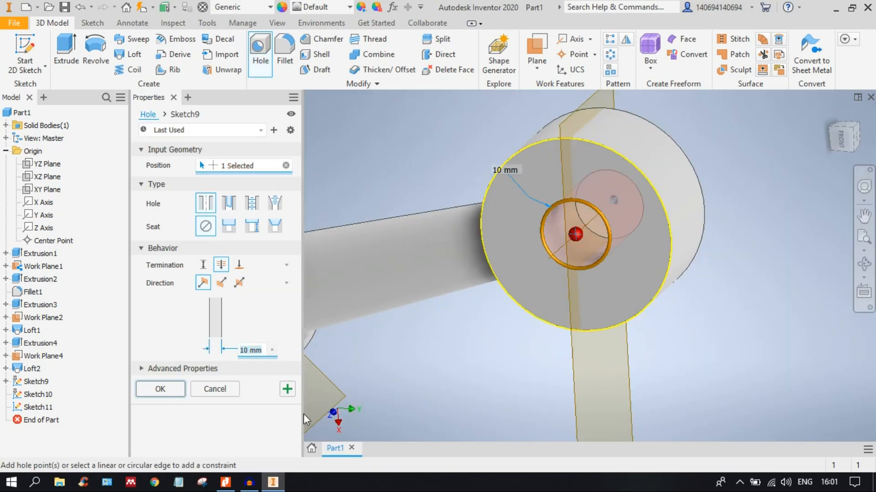
type("20")
left_click(161, 390)
Cut a simple 20 mm diameter through hole in the main body at the rounded hub's centre point.
scroll(486, 251, "down", 5)
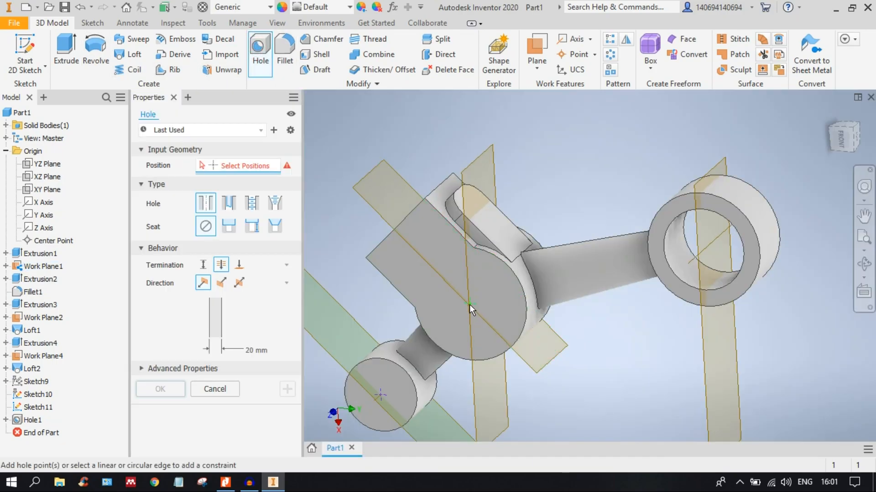
left_click(469, 303)
middle_click_drag(460, 378, 589, 289)
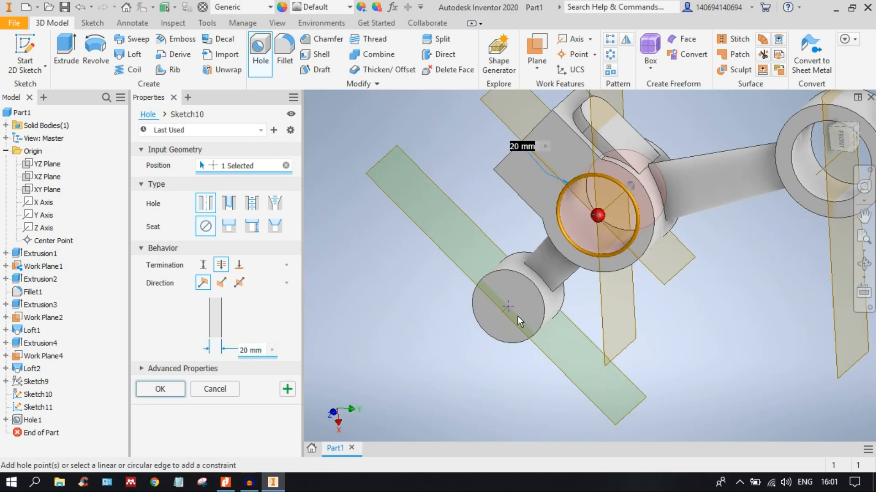
left_click(161, 389)
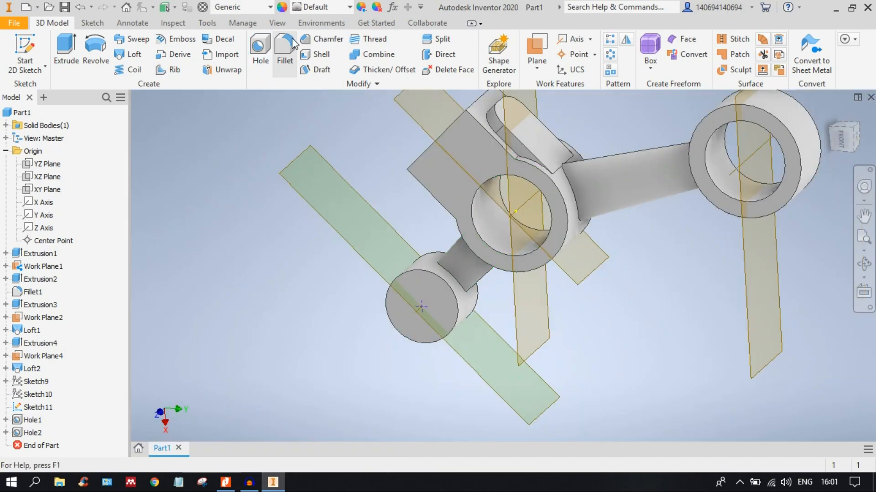
Cut a simple 12 mm diameter through hole in the small cylinder at its centre point.
key("h")
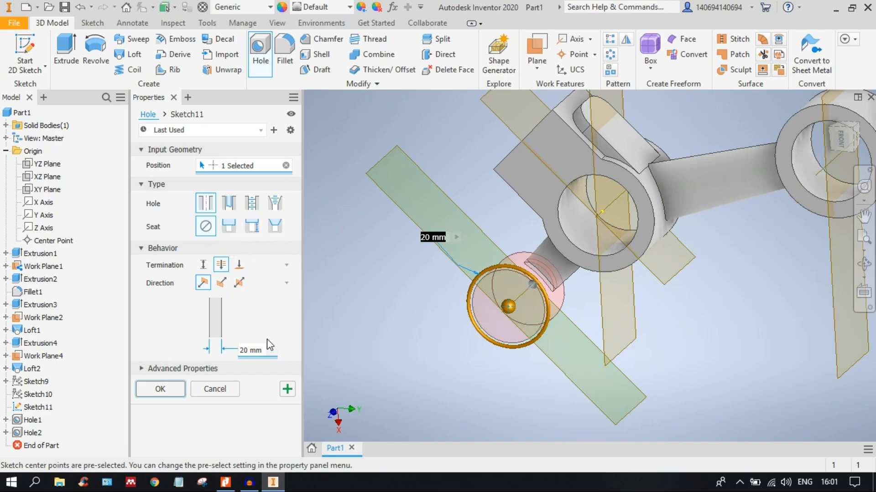
left_click(849, 139)
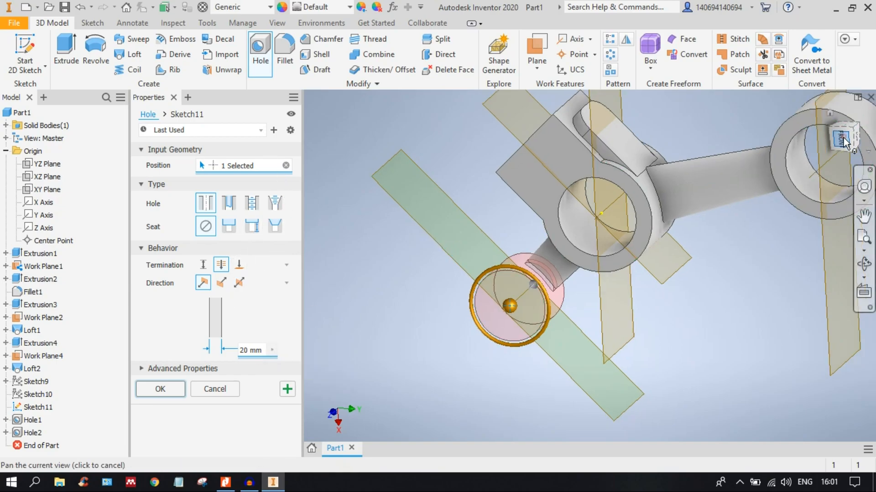
scroll(544, 301, "up", 5)
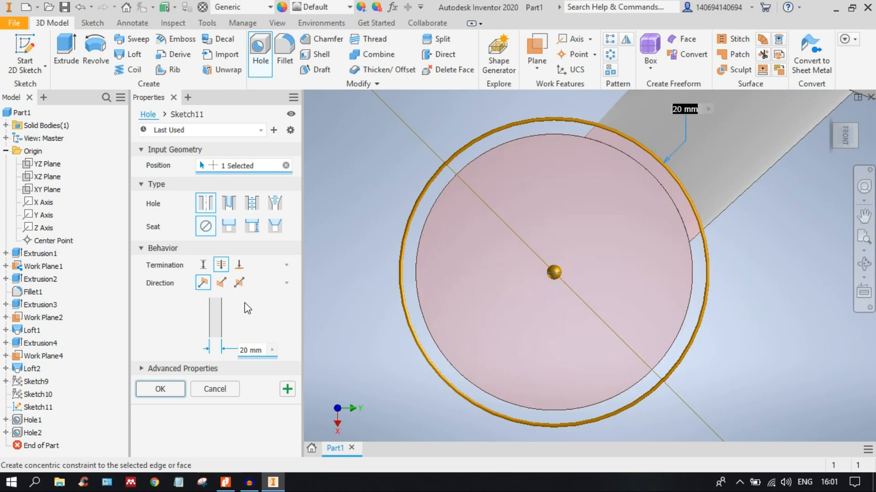
left_click(263, 351)
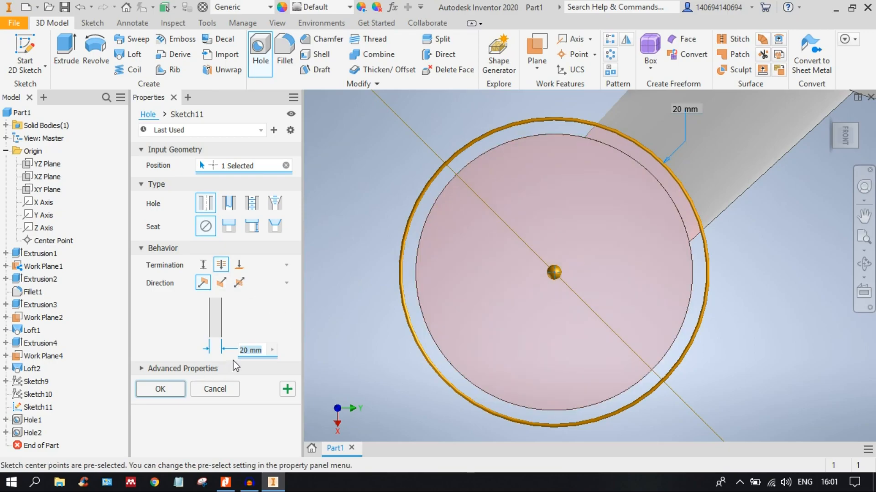
type("15")
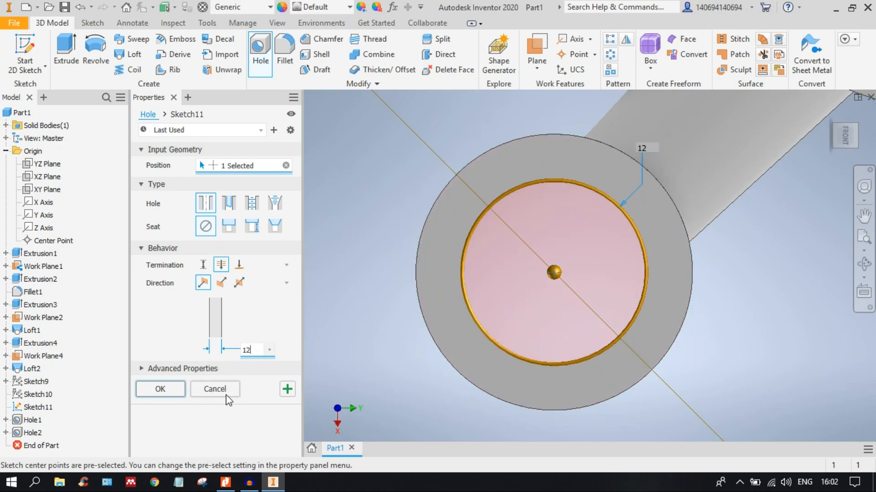
left_click(159, 390)
Examine the hub holes and the main body's block end with its raised pad from several angles.
middle_click_drag(507, 278, 649, 194, "shift")
scroll(601, 202, "down", 5)
scroll(617, 158, "up", 5)
middle_click_drag(611, 172, 678, 253, "shift")
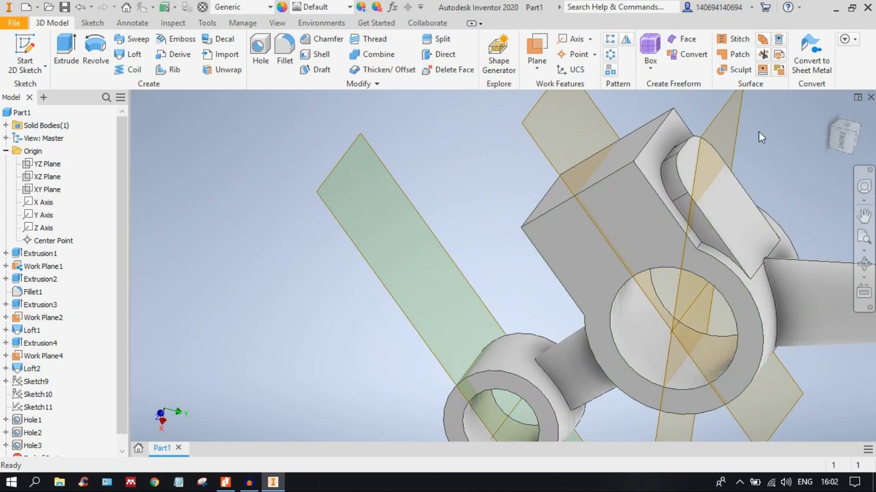
left_click(691, 221)
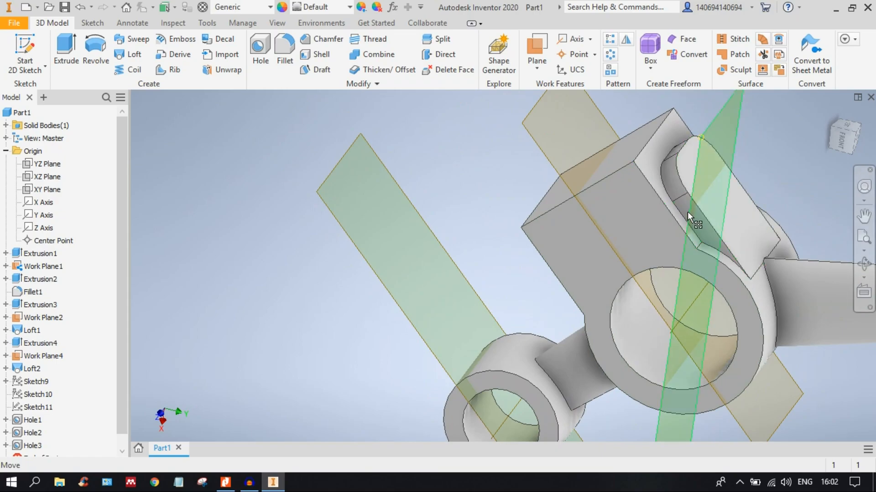
left_click(689, 207)
middle_click_drag(719, 228, 704, 200, "shift")
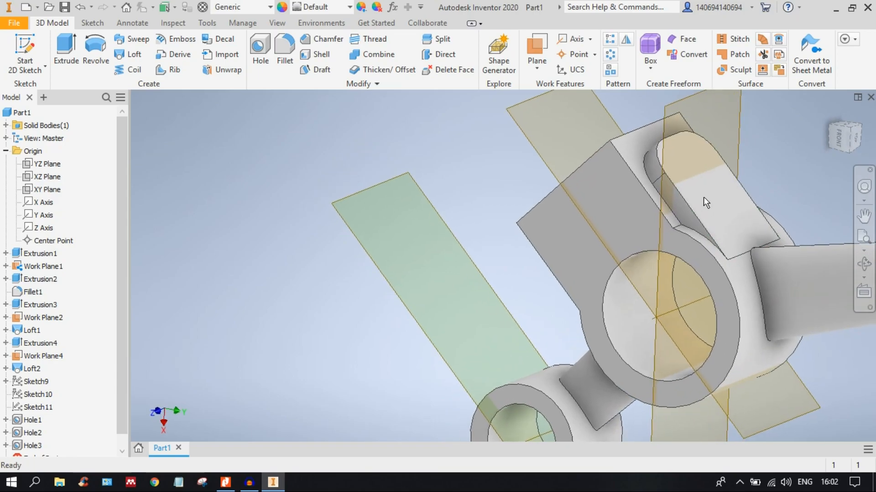
middle_click_drag(644, 123, 505, 144, "shift")
scroll(500, 180, "up", 5)
scroll(477, 168, "down", 5)
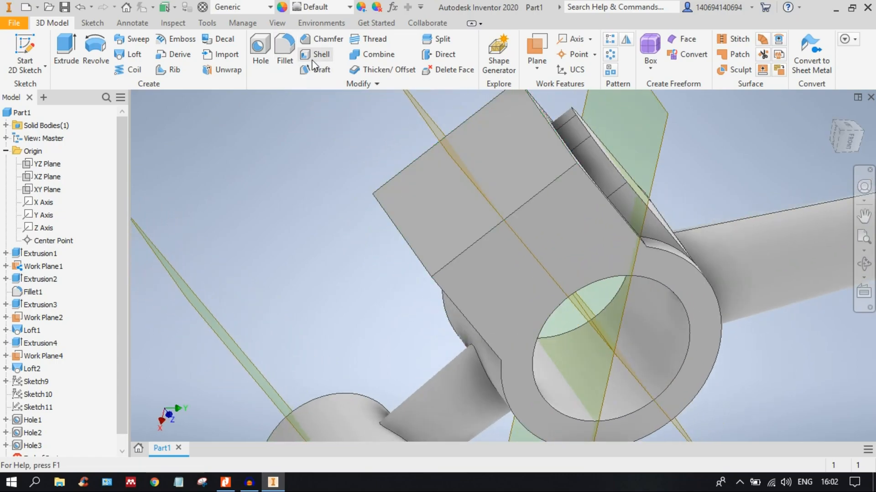
left_click(285, 54)
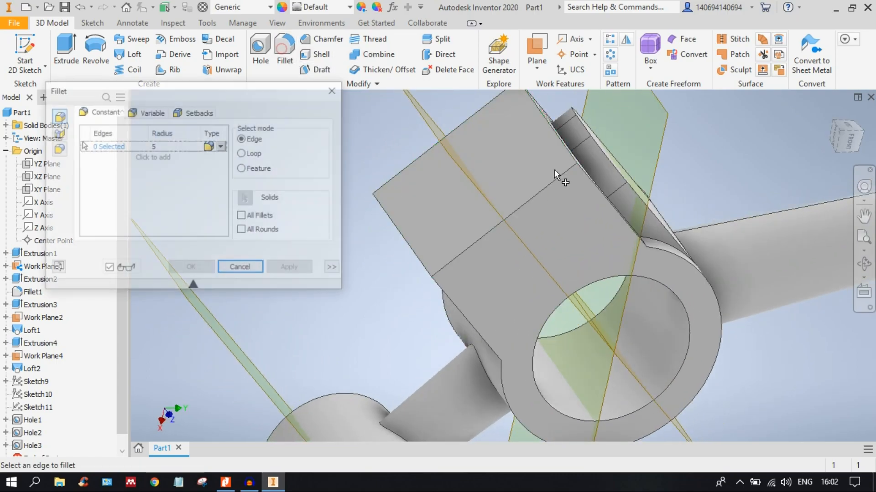
left_click(532, 196)
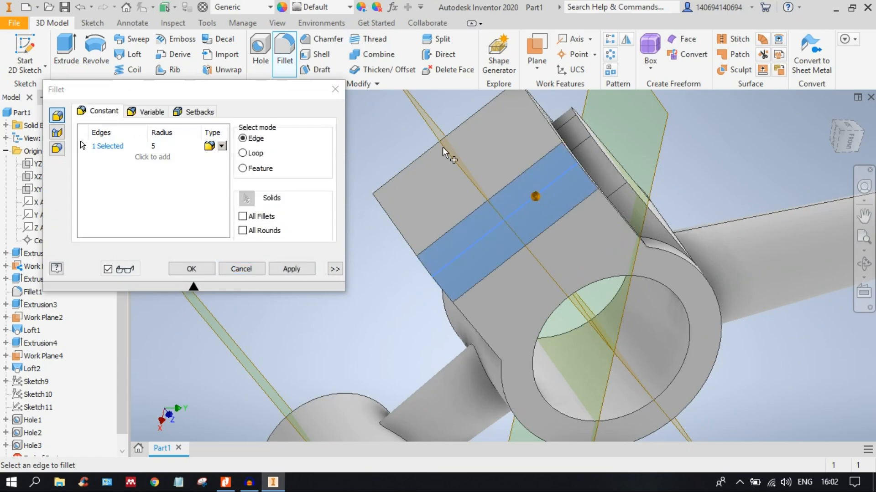
middle_click_drag(548, 204, 464, 122, "shift")
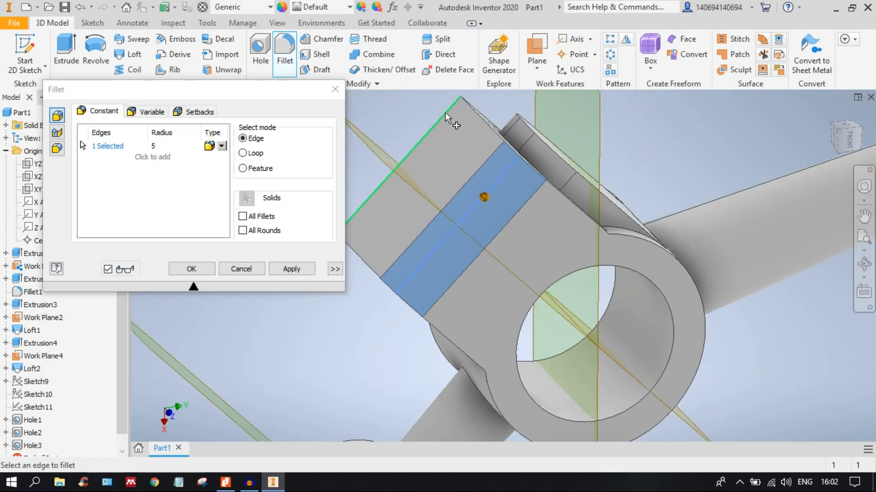
middle_click_drag(447, 118, 524, 192, "shift")
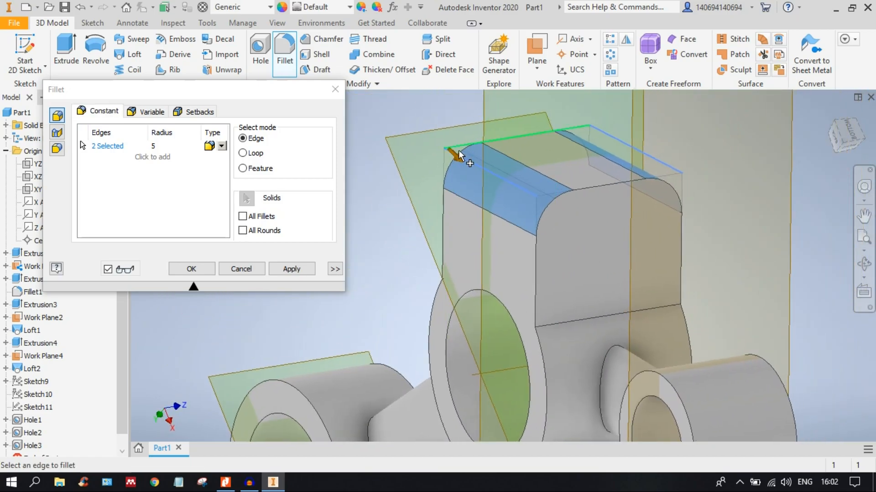
left_click(262, 269)
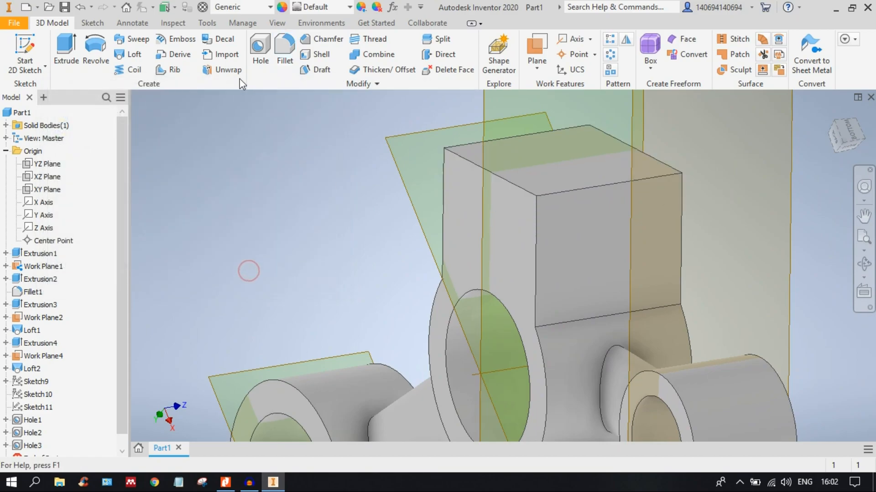
Round the two opposite outer edges of the main body's block end with a large constant-radius fillet.
left_click(283, 57)
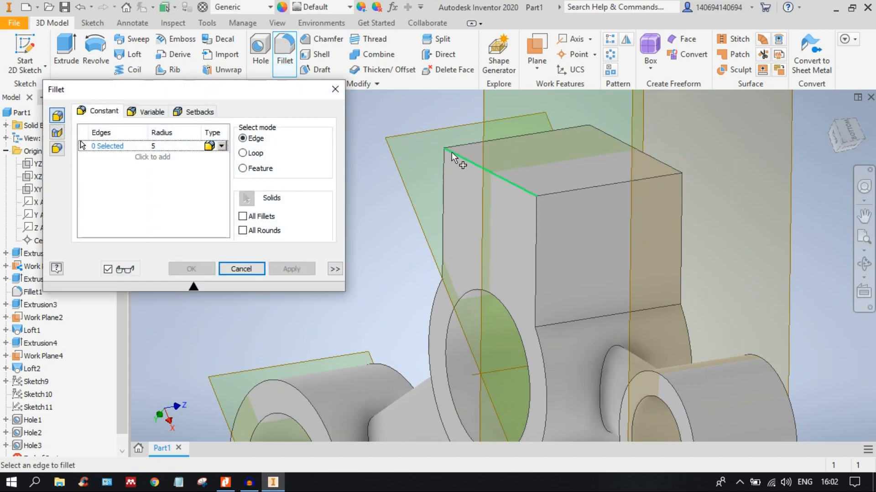
left_click(451, 152)
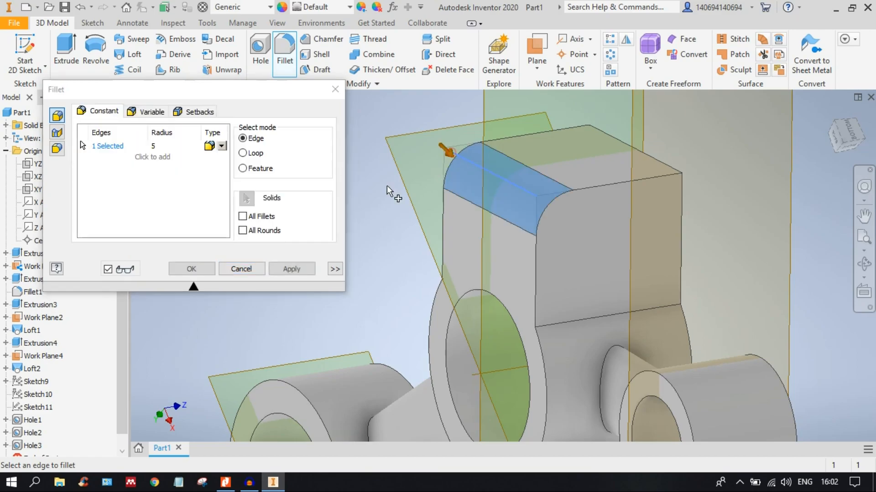
left_click(609, 132)
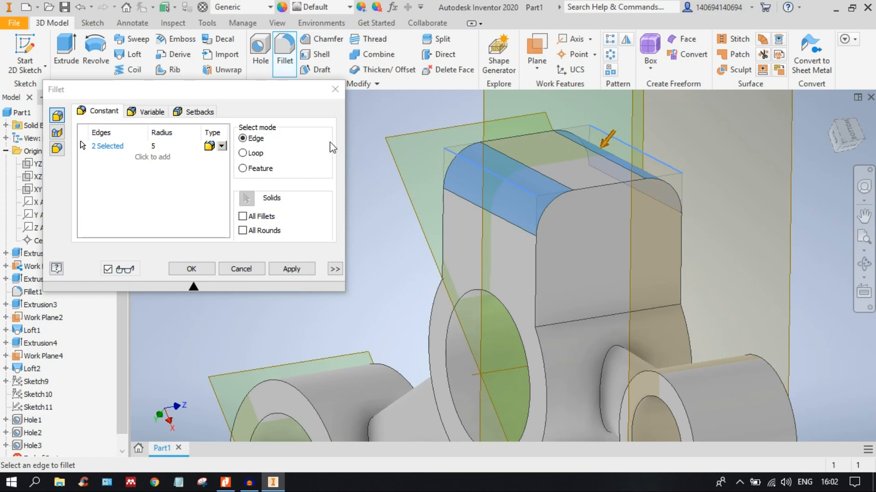
left_click_drag(609, 138, 596, 146)
left_click(191, 269)
Create a sketch on the raised pad's flat outer face and project the pad's straight end edge.
middle_click_drag(580, 234, 516, 220, "shift")
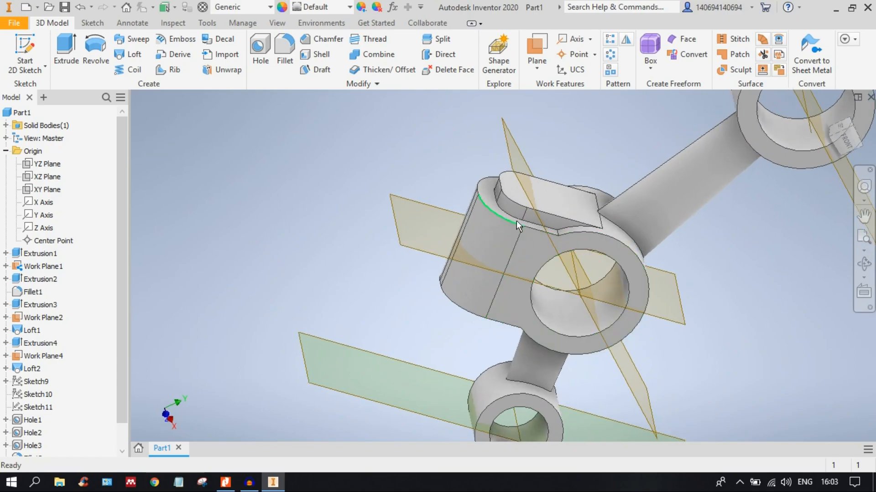
scroll(513, 206, "down", 2)
scroll(543, 229, "down", 2)
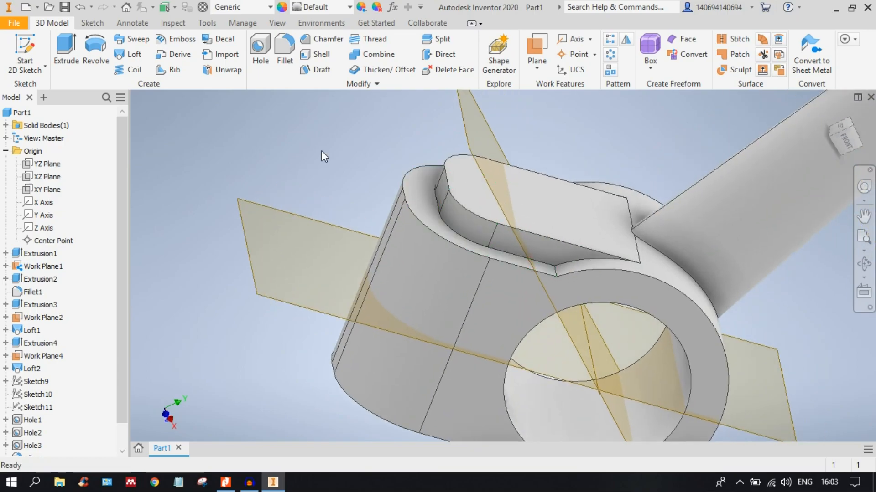
middle_click_drag(428, 219, 289, 185, "shift")
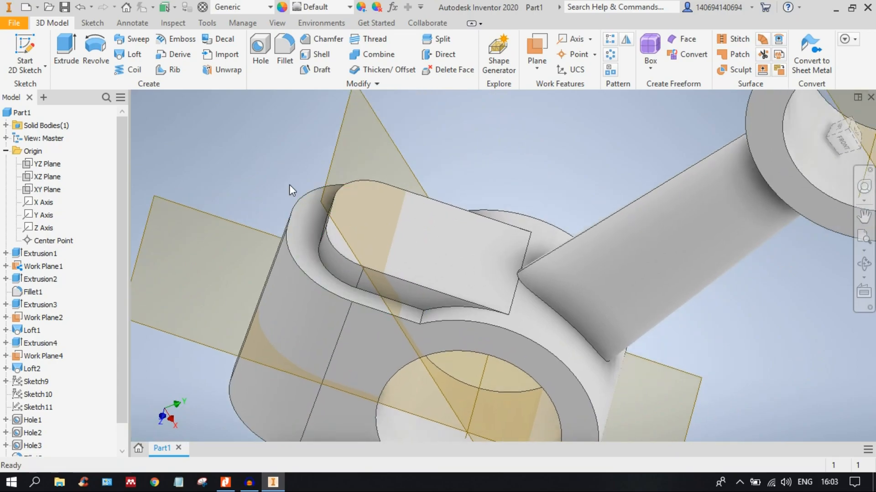
left_click(425, 248)
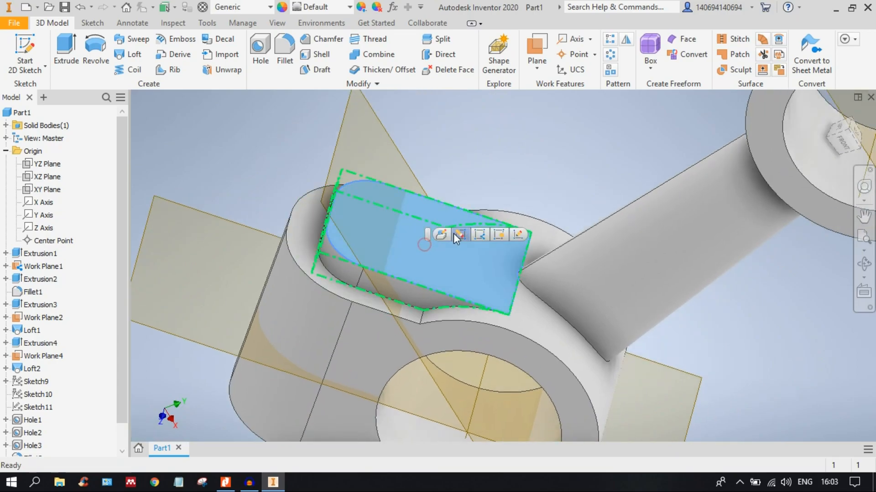
left_click(520, 235)
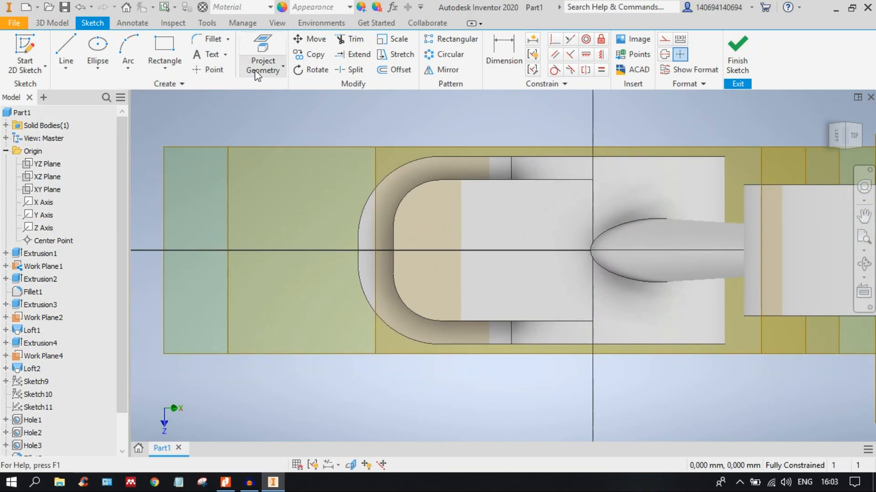
left_click(262, 54)
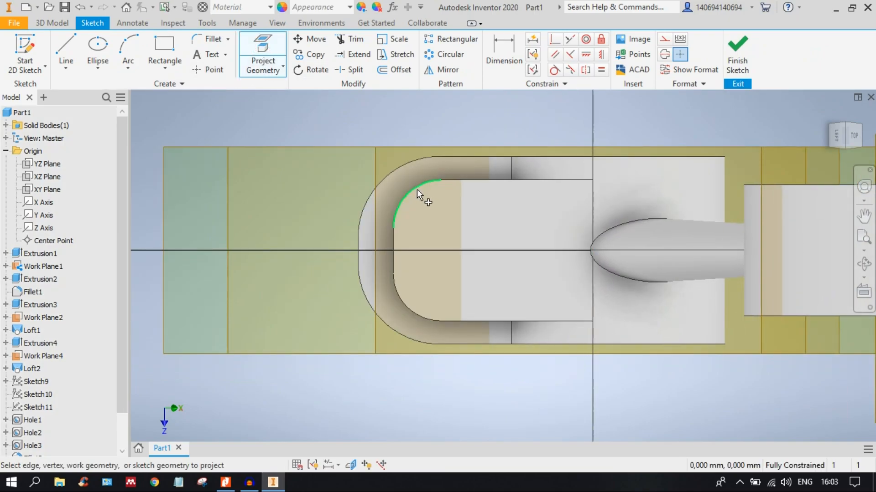
left_click(417, 190)
left_click(425, 231)
key("Escape")
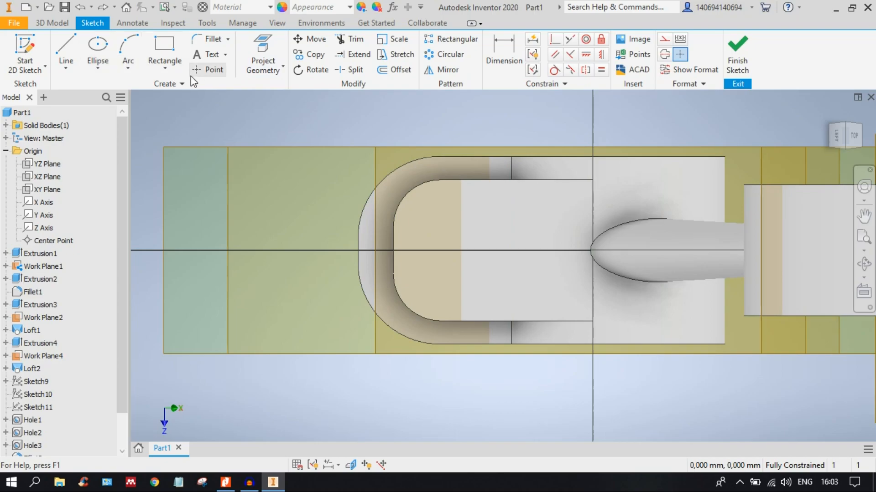
Place a sketch point on the pad's centreline, dimension it 5 mm from the projected end edge, and finish the sketch.
left_click(205, 72)
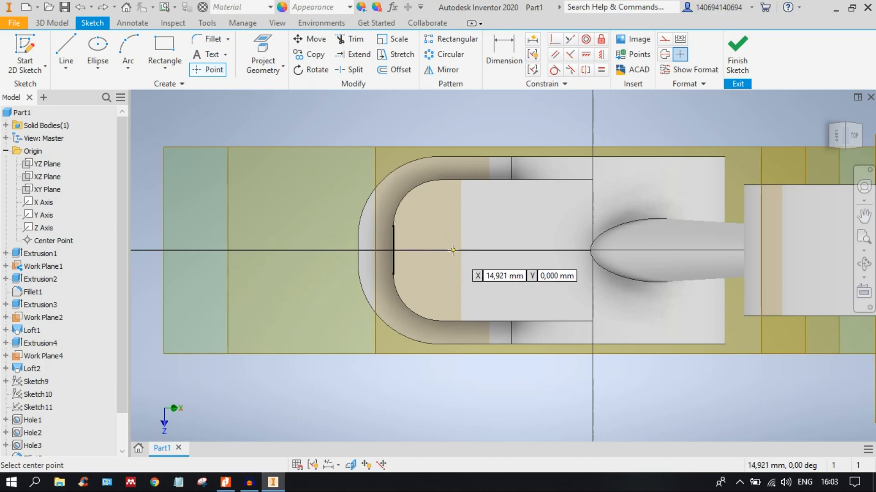
middle_click_drag(469, 248, 469, 230, "shift")
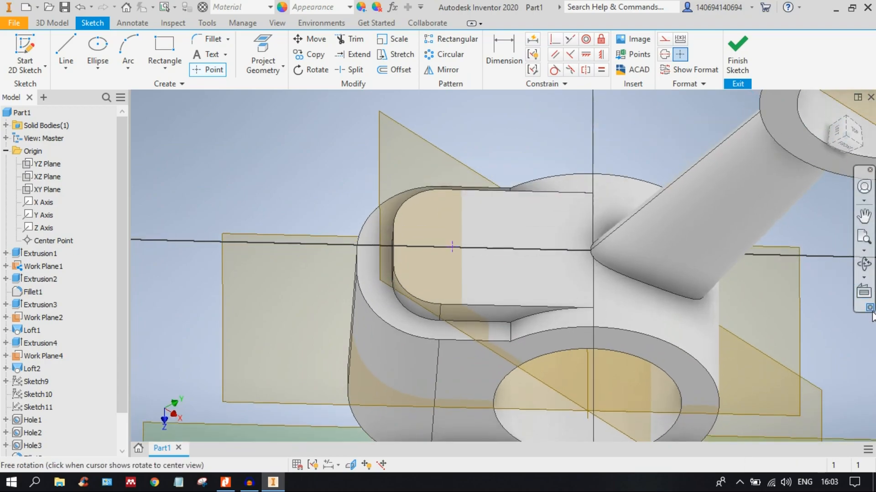
left_click(866, 293)
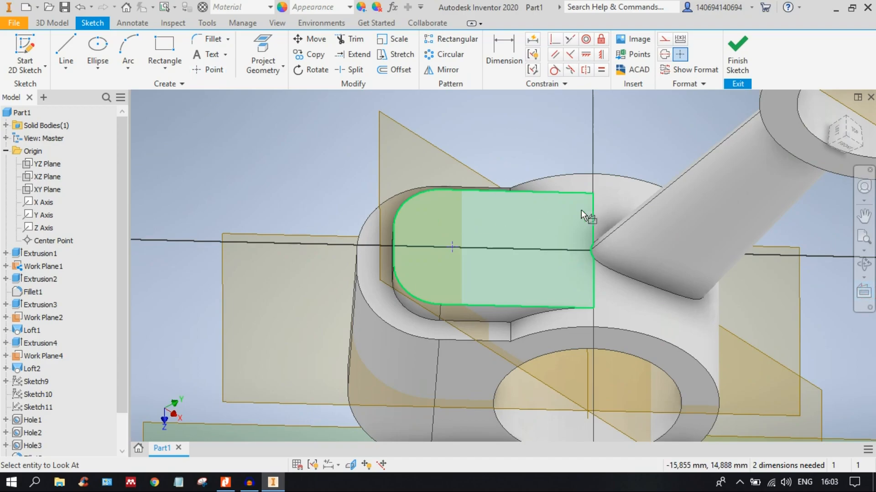
left_click(549, 214)
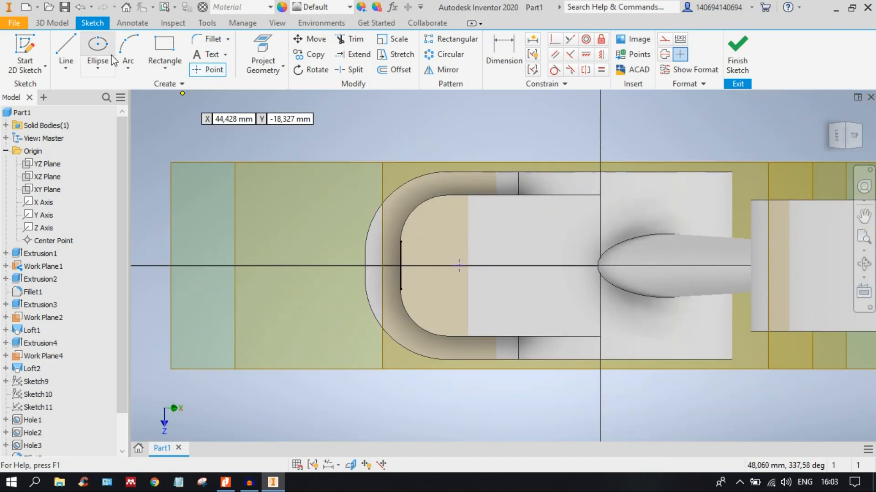
left_click(503, 50)
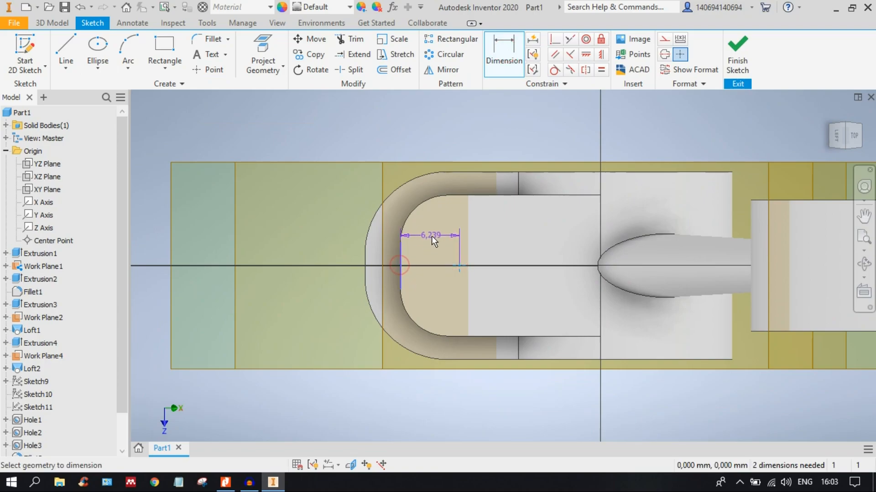
left_click(431, 237)
type("5")
key("Return")
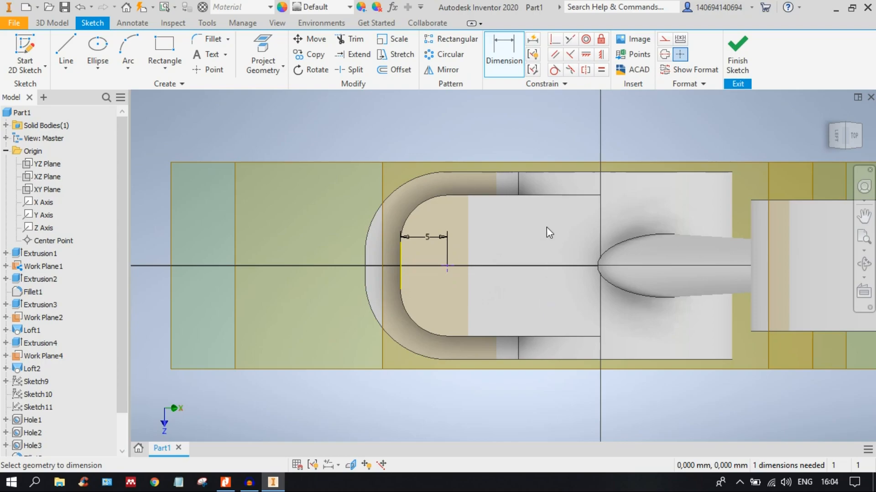
key("F6")
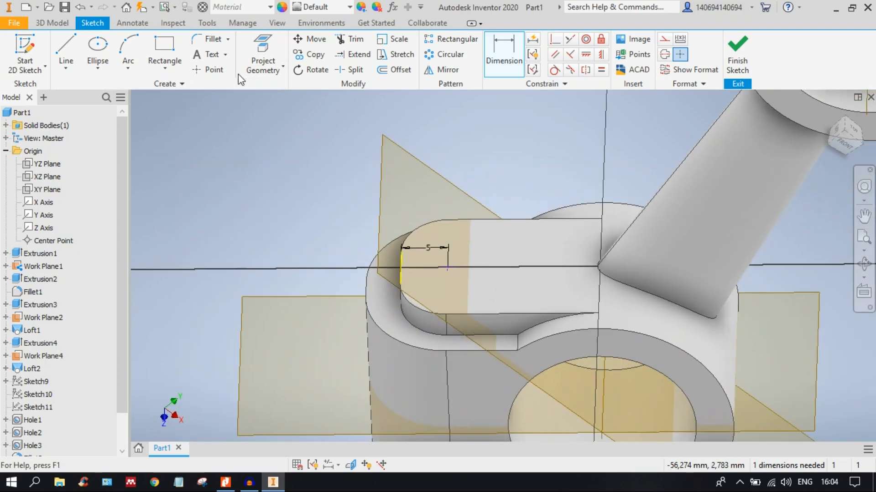
left_click(737, 54)
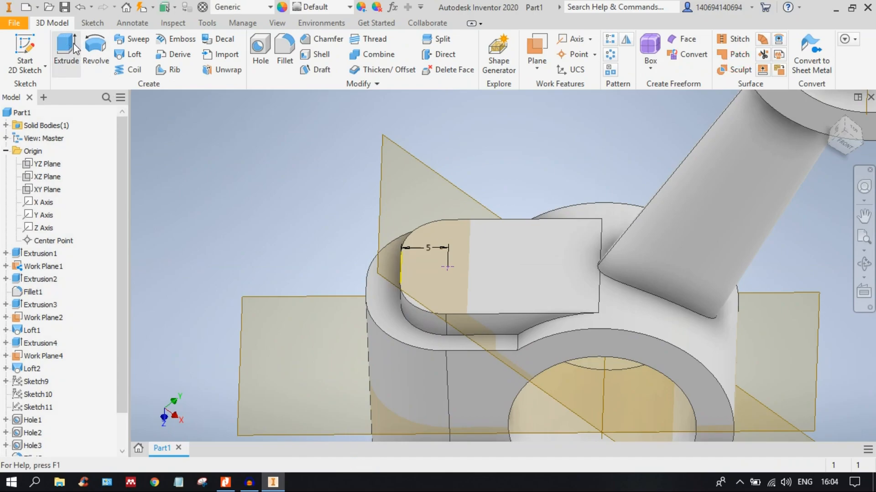
Start a simple hole at the sketch point on the raised pad and set its diameter to 5 mm.
left_click(260, 47)
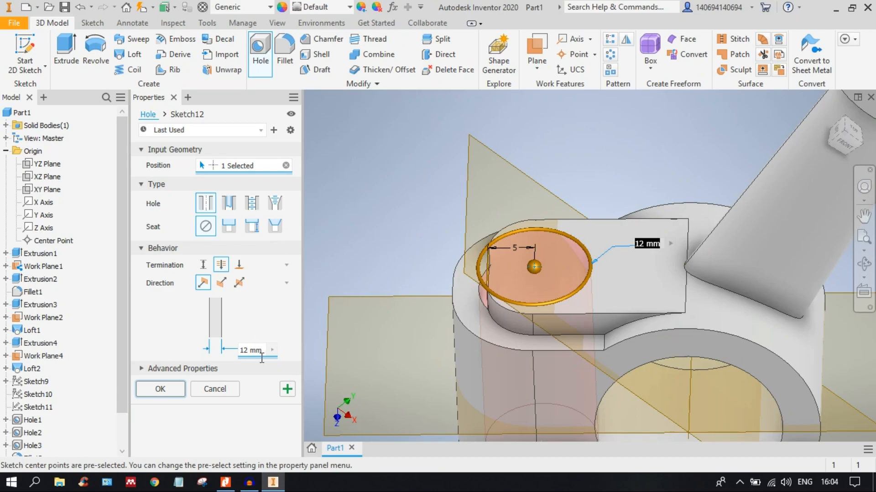
left_click(265, 350)
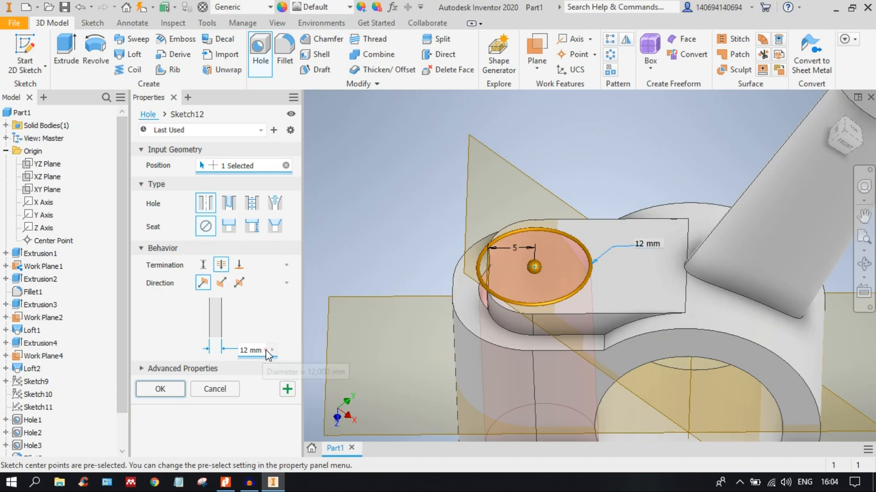
type("3")
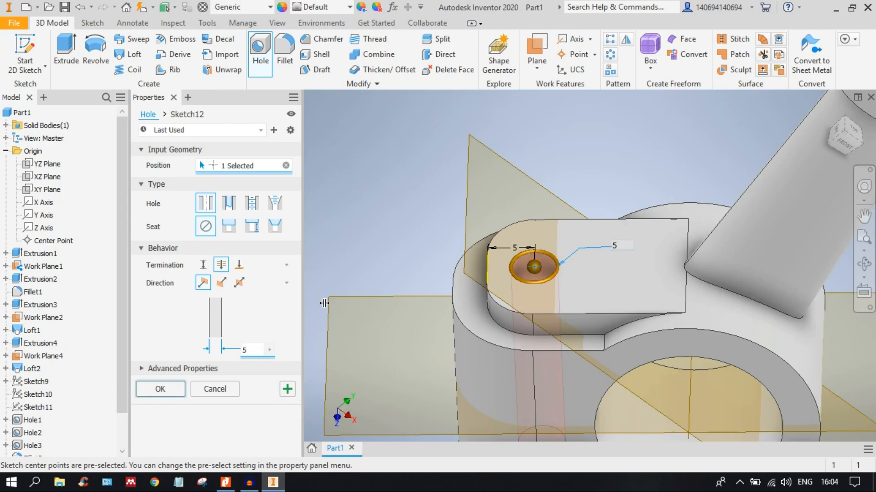
middle_click_drag(515, 307, 581, 247, "shift")
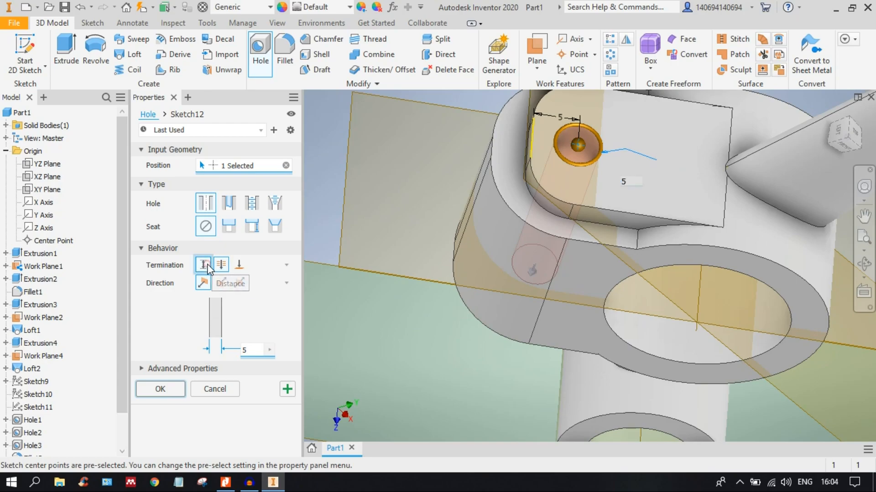
Try a Distance termination stretched to about 17.25 mm for the pad hole, then a Through All termination.
left_click(203, 265)
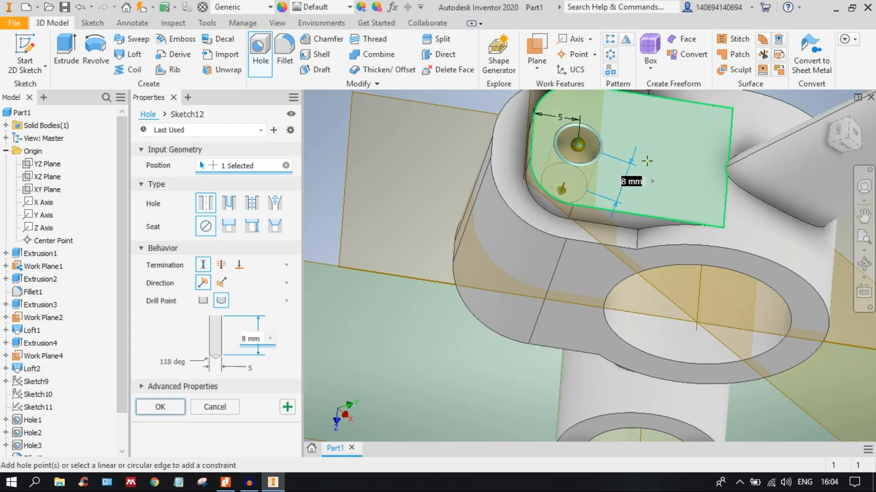
left_click(849, 147)
scroll(583, 223, "up", 6)
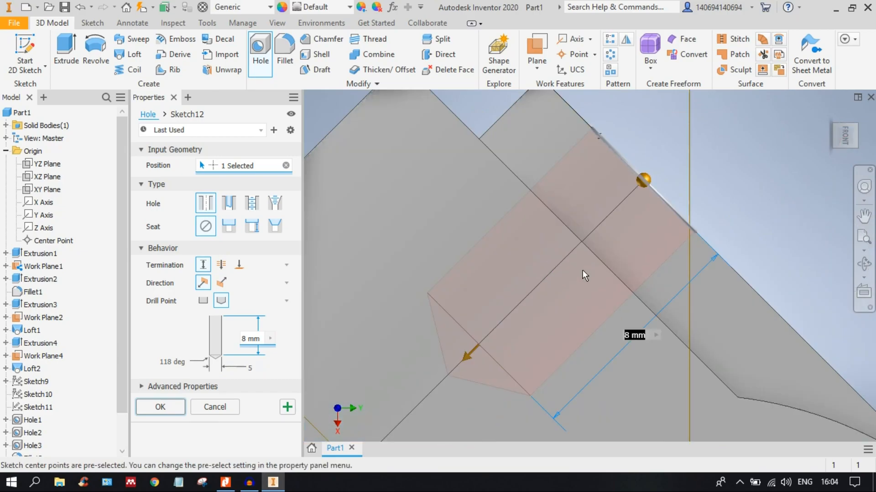
left_click_drag(630, 199, 509, 308)
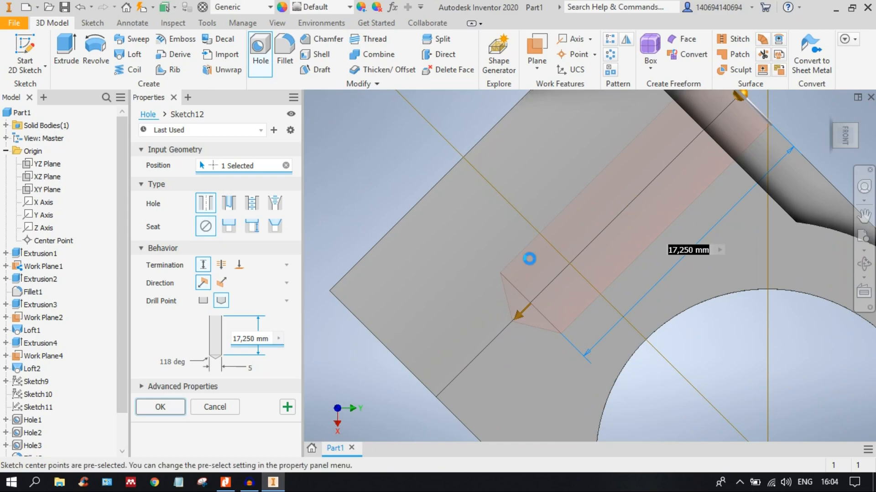
left_click(221, 265)
scroll(579, 265, "down", 5)
middle_click_drag(588, 287, 661, 208)
middle_click_drag(565, 354, 587, 334, "shift")
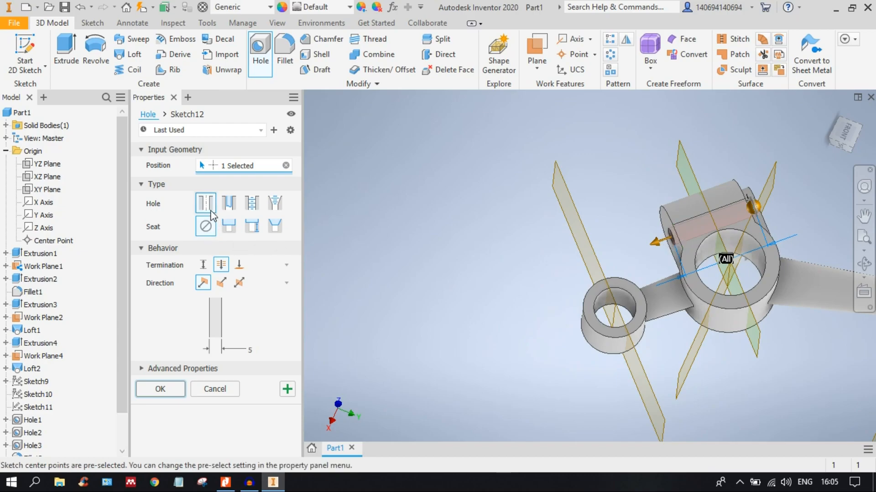
Terminate the hole with the To option at the block's flat face opposite the pad, and create it.
left_click(238, 266)
scroll(671, 223, "down", 4)
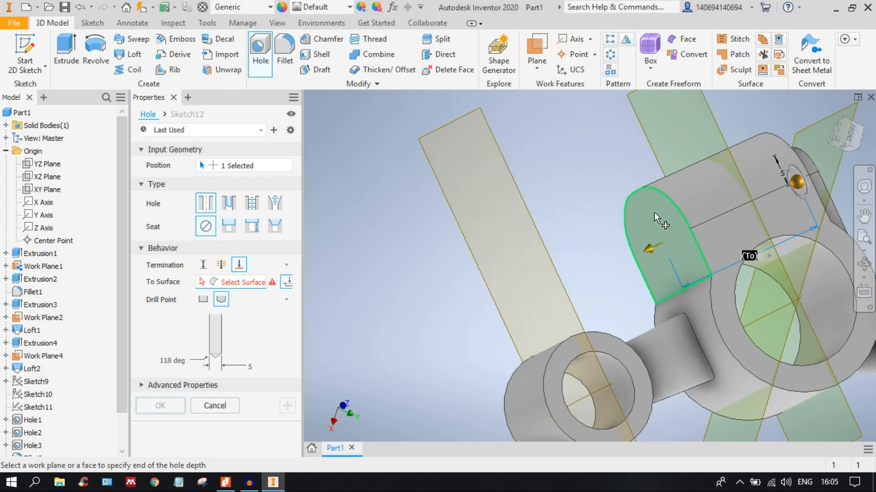
mouse_move(654, 212)
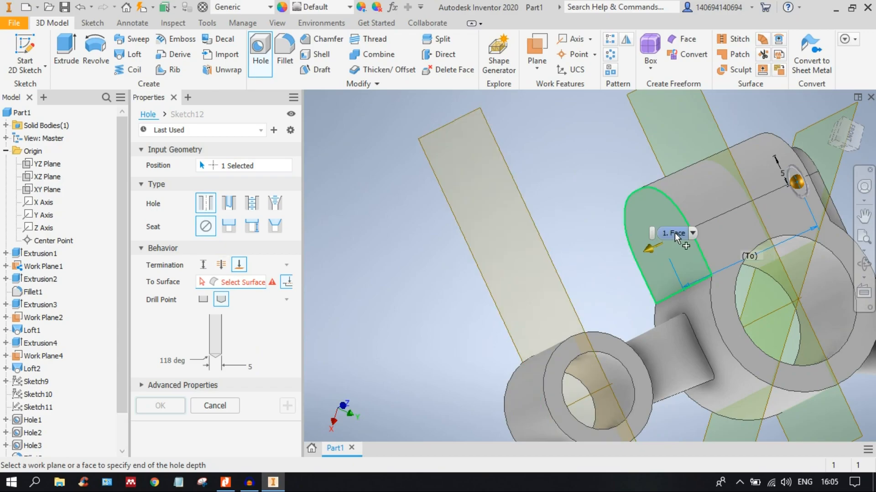
left_click(647, 210)
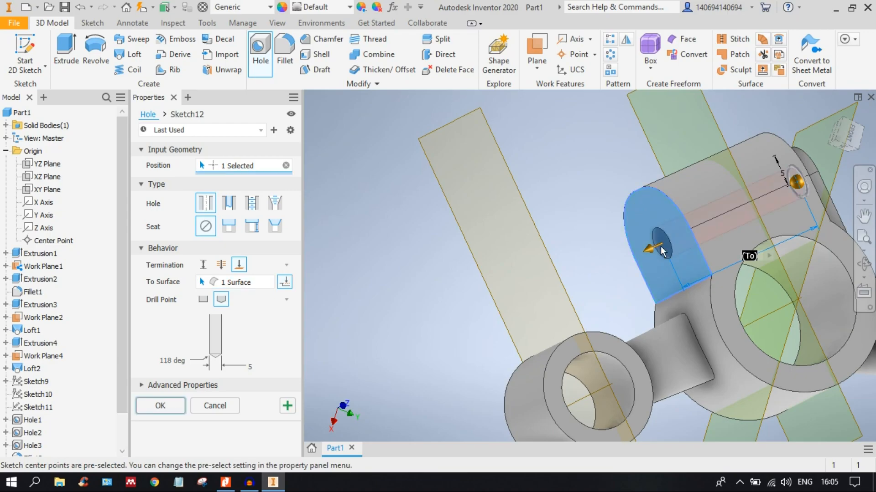
middle_click_drag(667, 278, 727, 260, "shift")
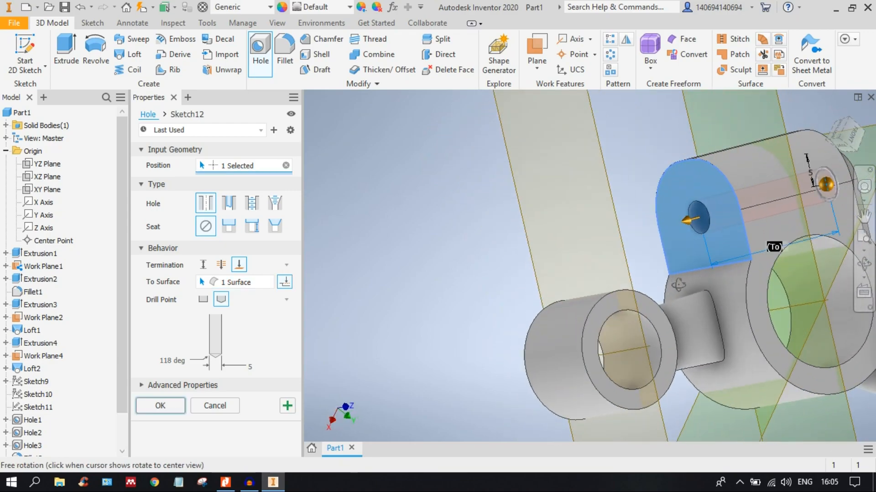
left_click(163, 404)
Create a sketch on Work Plane1 running lengthwise through the block, and slice the model at the sketch plane.
middle_click_drag(484, 244, 609, 135, "shift")
left_click(607, 157)
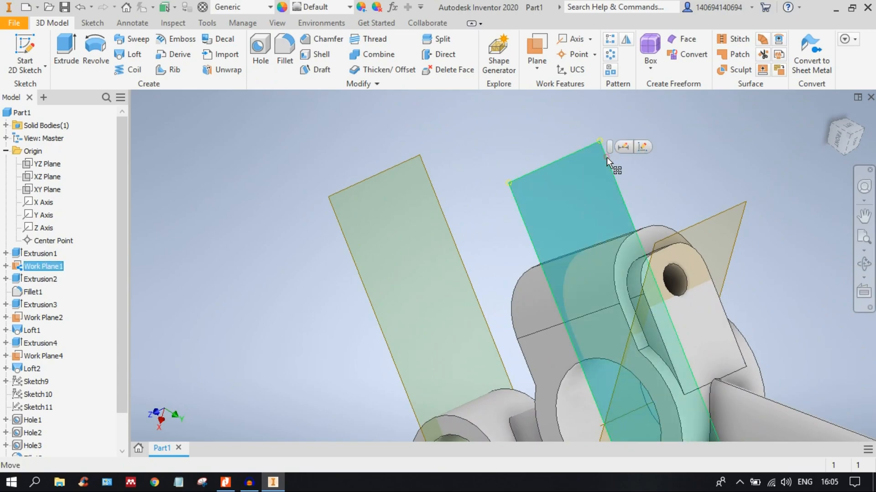
middle_click_drag(633, 239, 616, 213)
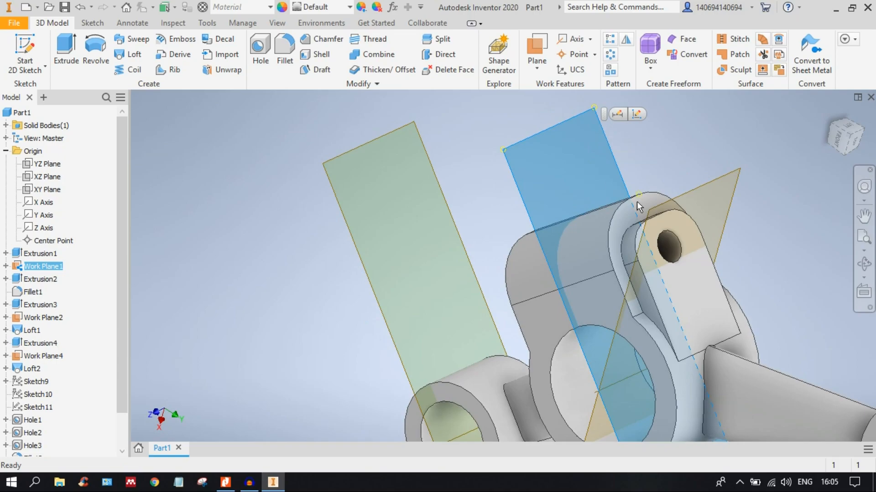
left_click(606, 135)
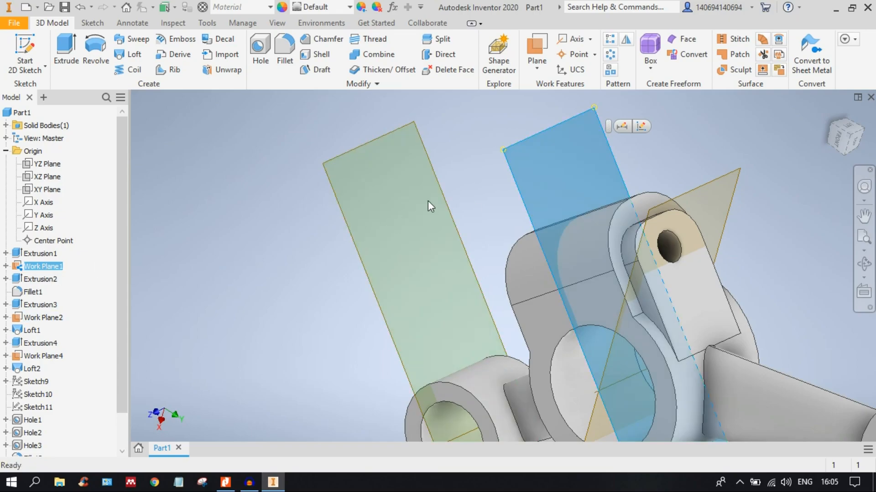
left_click(642, 126)
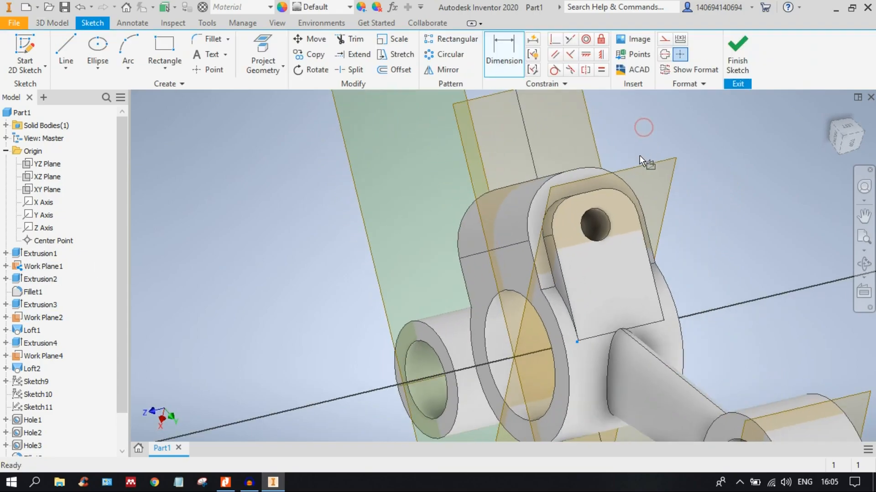
key("F7")
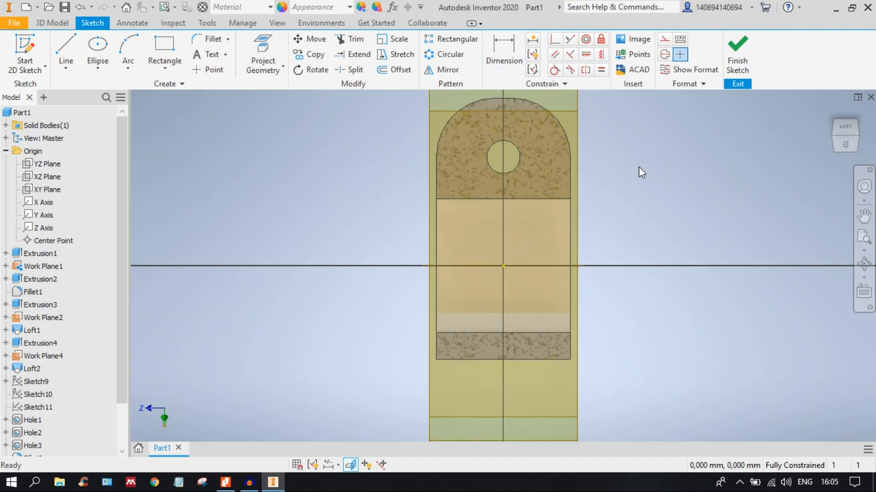
middle_click_drag(420, 222, 409, 263)
left_click(163, 54)
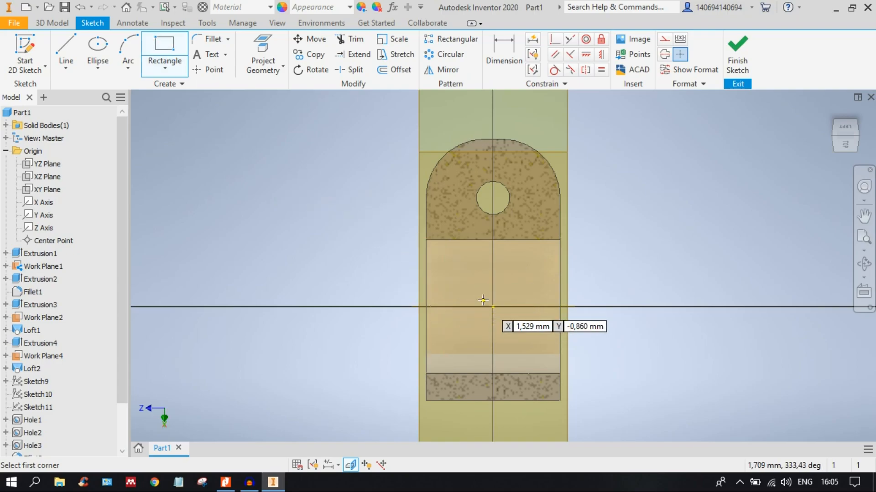
left_click(175, 71)
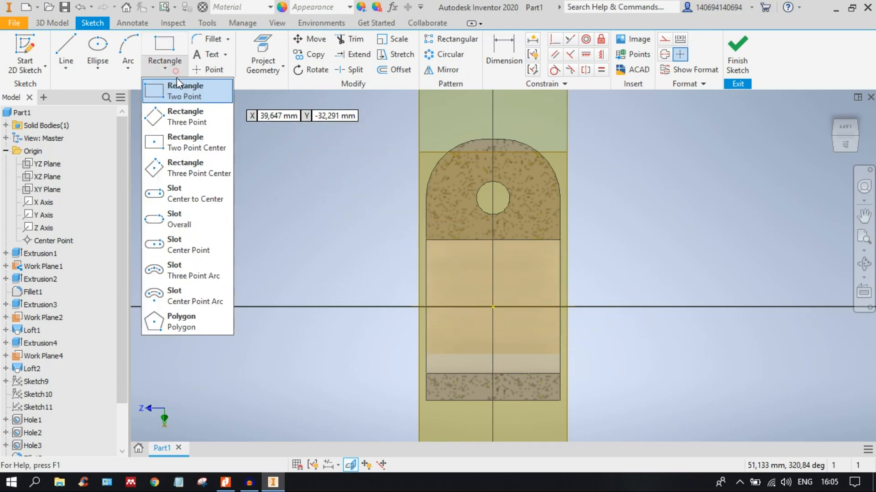
left_click(196, 148)
left_click(492, 306)
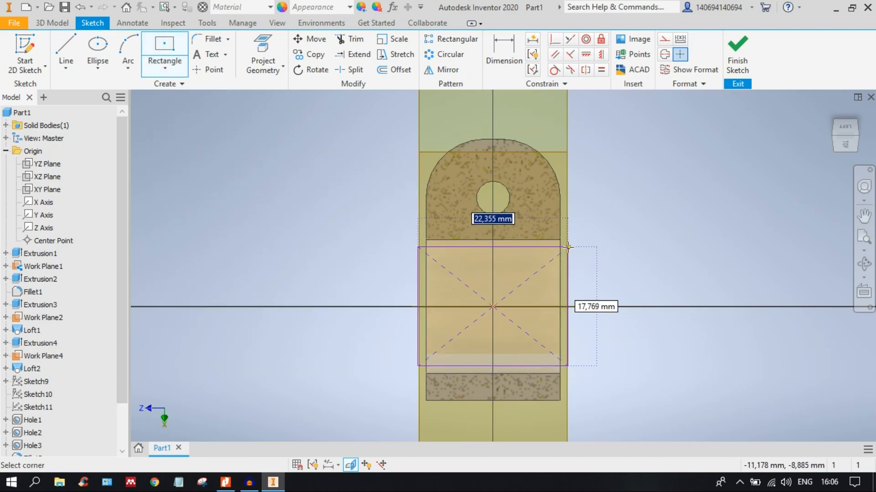
key("Escape")
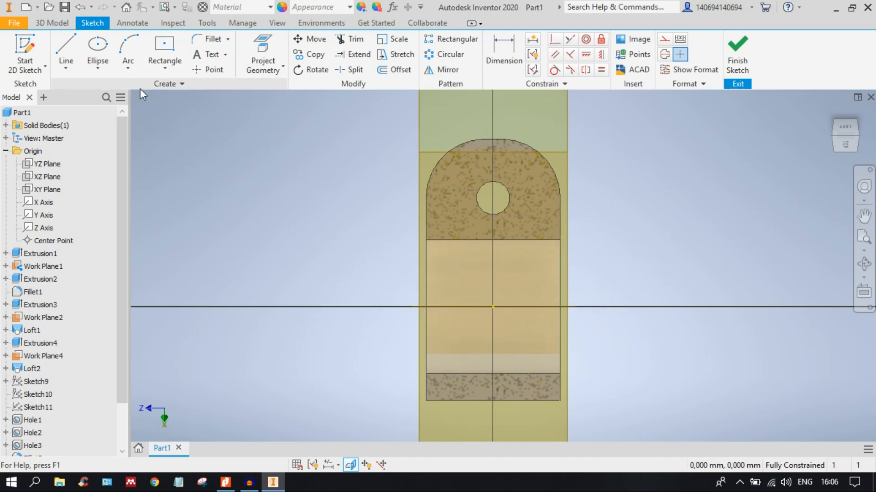
Sketch a two-point rectangle about 20 mm wide from the main hub's axis to beyond the block's rounded end, and finish the sketch.
left_click(164, 67)
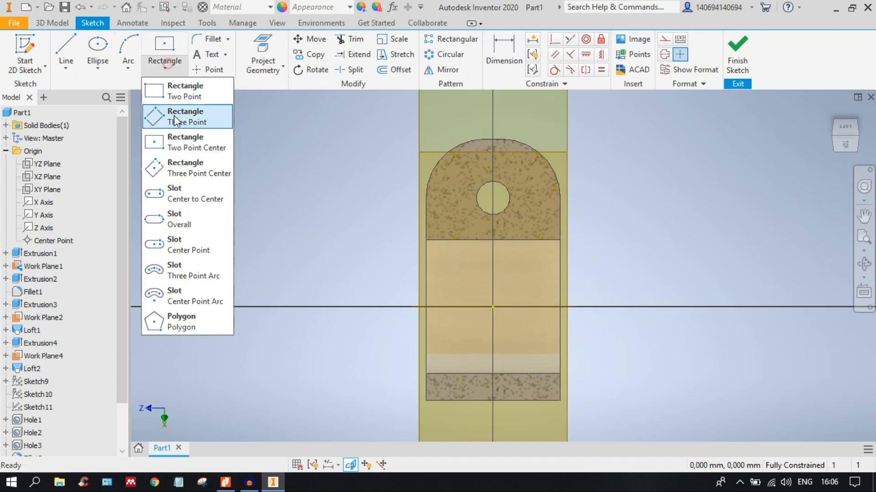
left_click(194, 93)
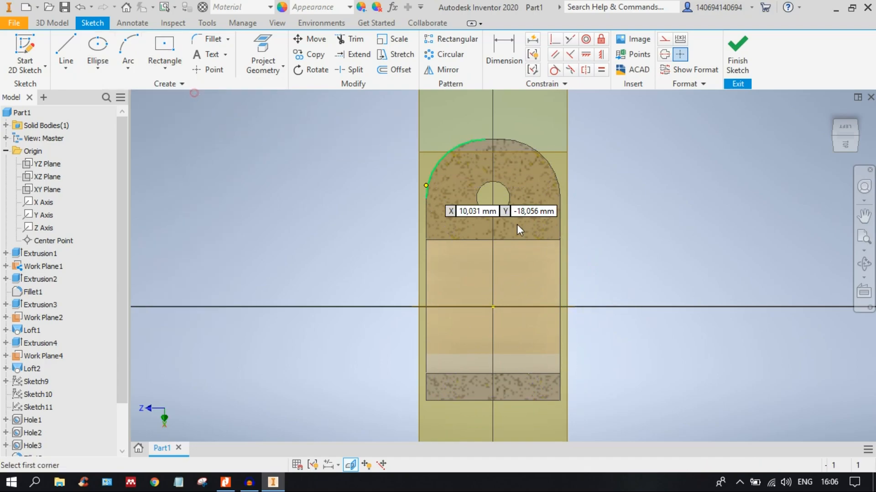
left_click(426, 306)
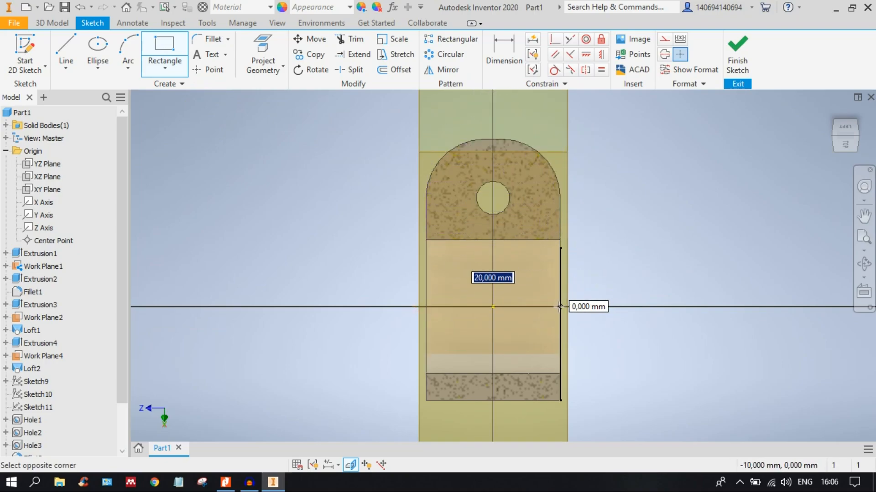
left_click(561, 108)
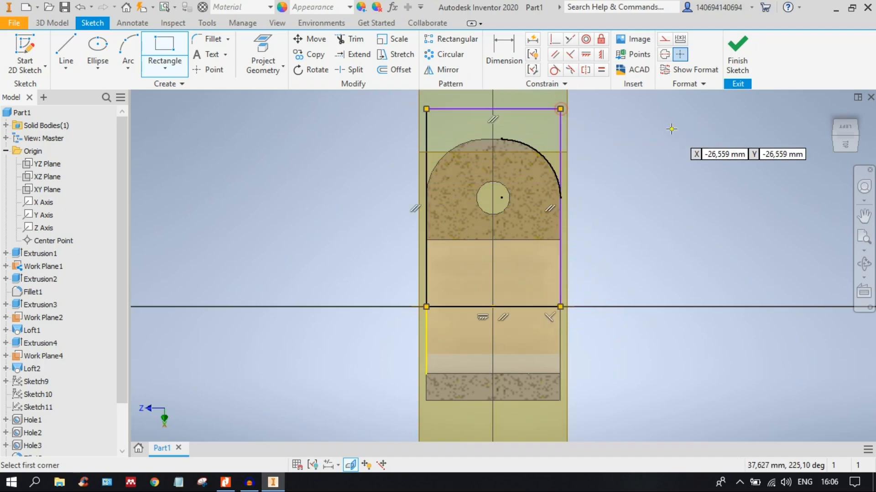
key("Escape")
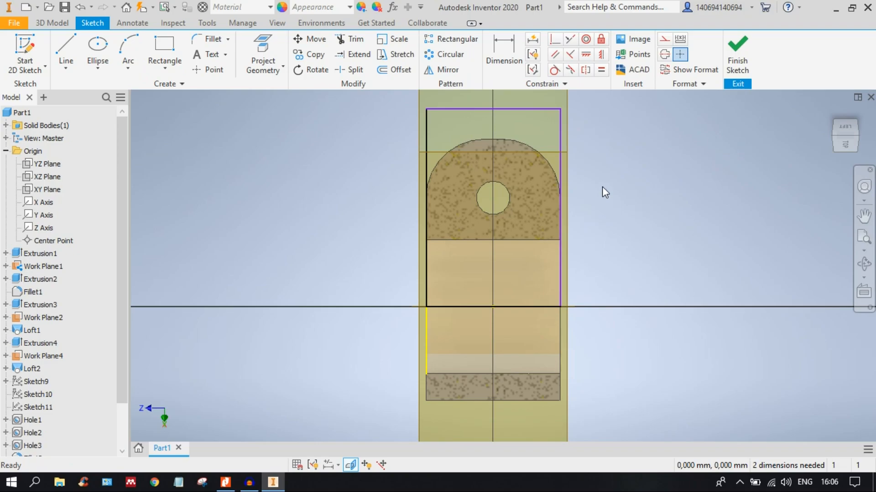
left_click(737, 51)
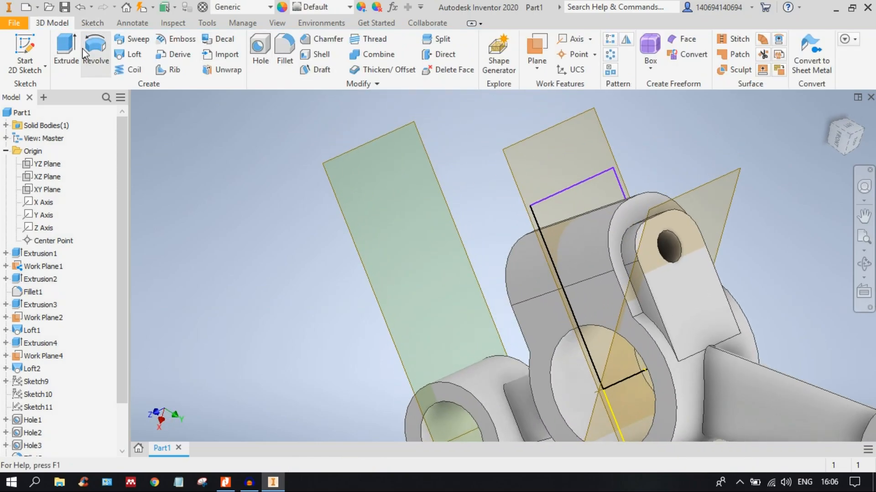
Set up an Extrude of the rectangle as a cut, symmetric about its sketch plane.
left_click(66, 47)
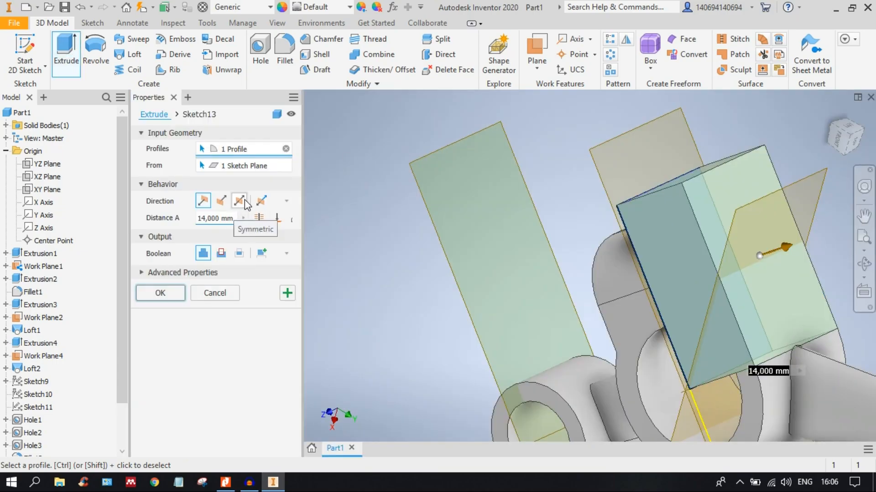
left_click(244, 199)
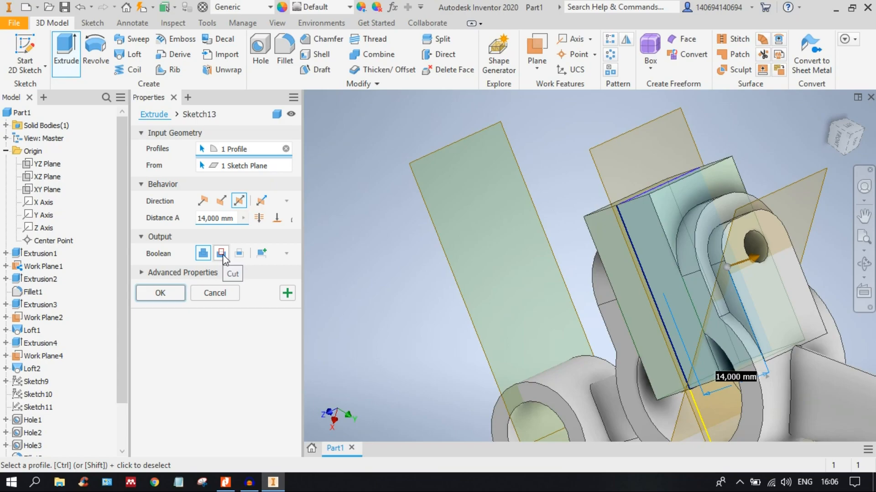
left_click(221, 253)
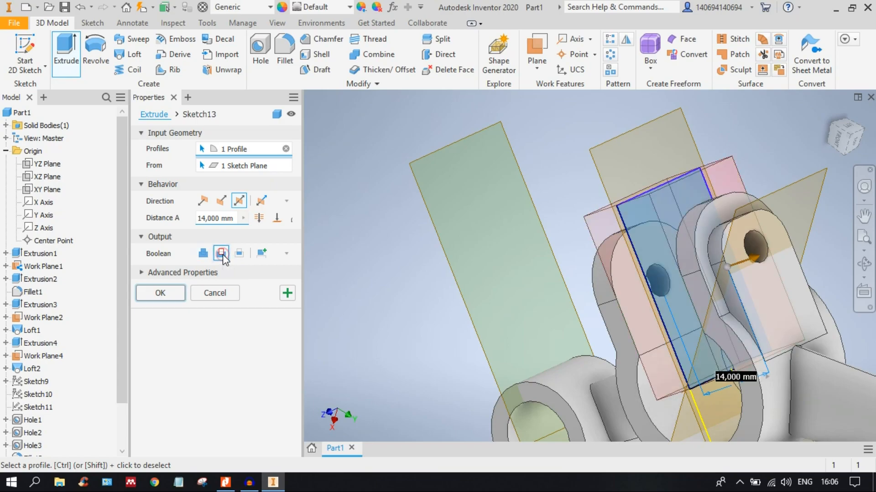
left_click(843, 146)
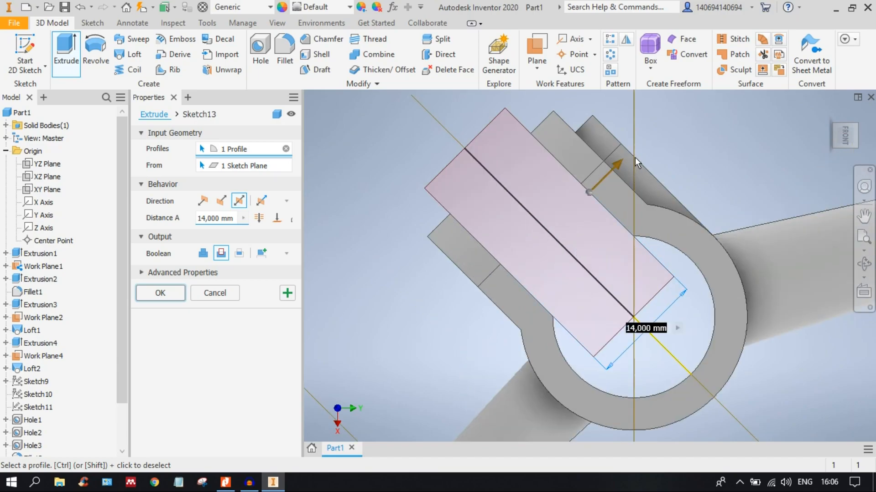
Set the symmetric cut's distance to 4.5 mm and create the slot through the block into the main hub's bore.
left_click_drag(616, 169, 585, 187)
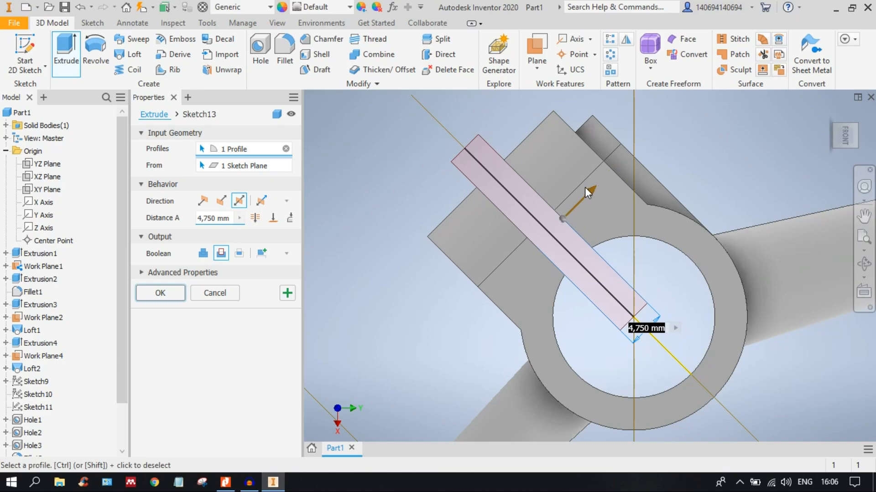
left_click(210, 218)
left_click_drag(215, 219, 171, 228)
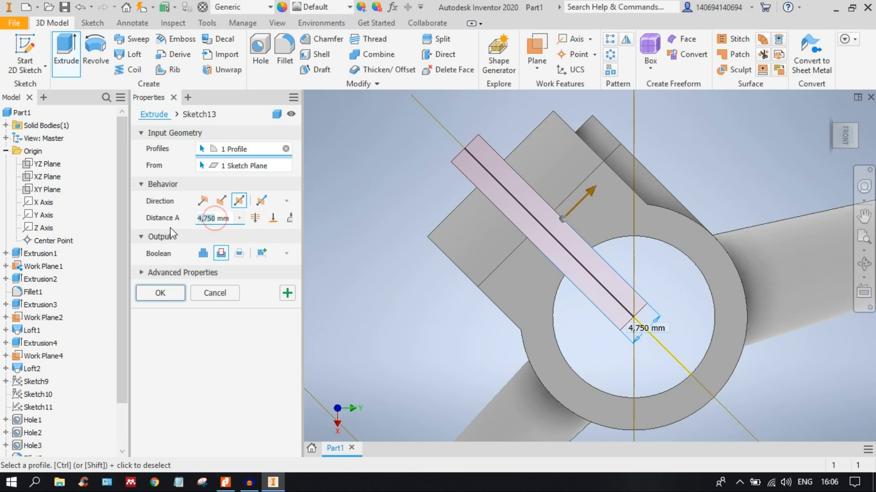
type("4,50")
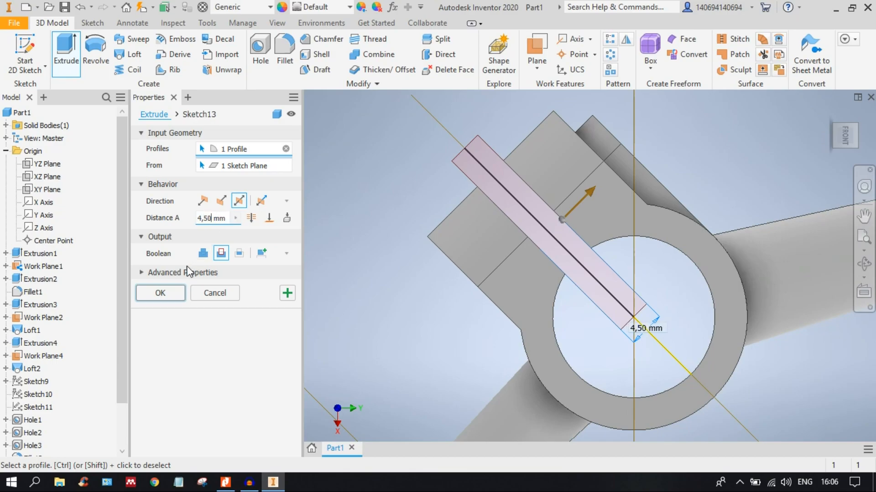
left_click(161, 293)
middle_click_drag(505, 238, 520, 261, "shift")
scroll(493, 255, "up", 3)
scroll(487, 315, "up", 1)
middle_click_drag(487, 320, 477, 235)
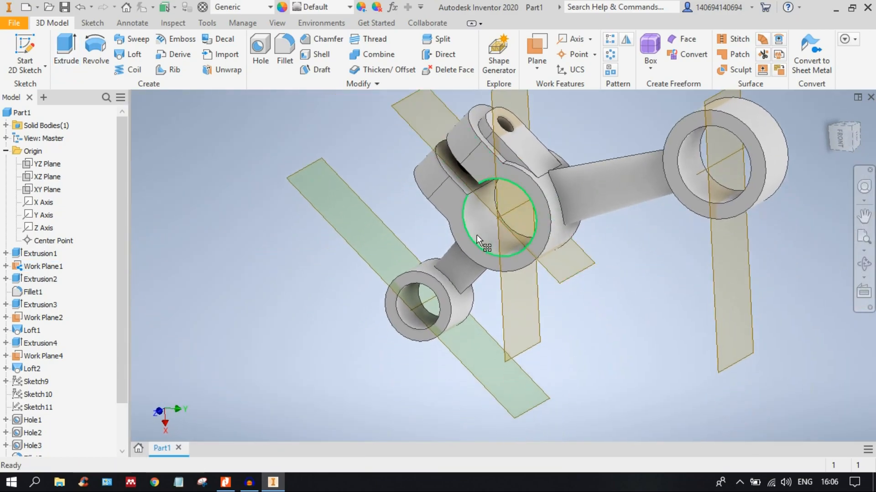
left_click(480, 381)
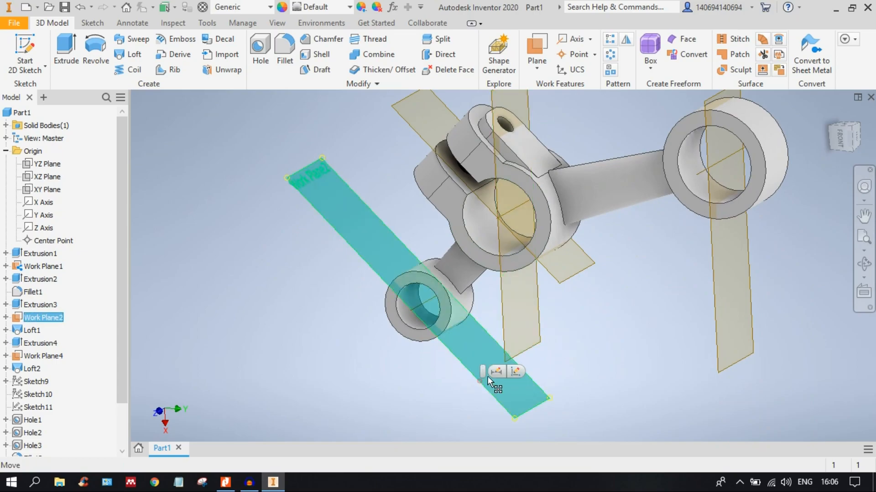
left_click(505, 337, "ctrl")
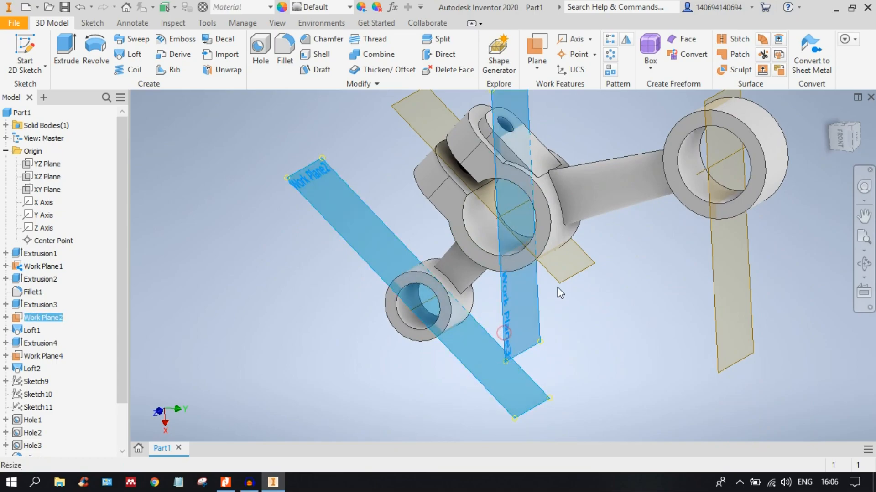
middle_click_drag(557, 283, 543, 141, "shift")
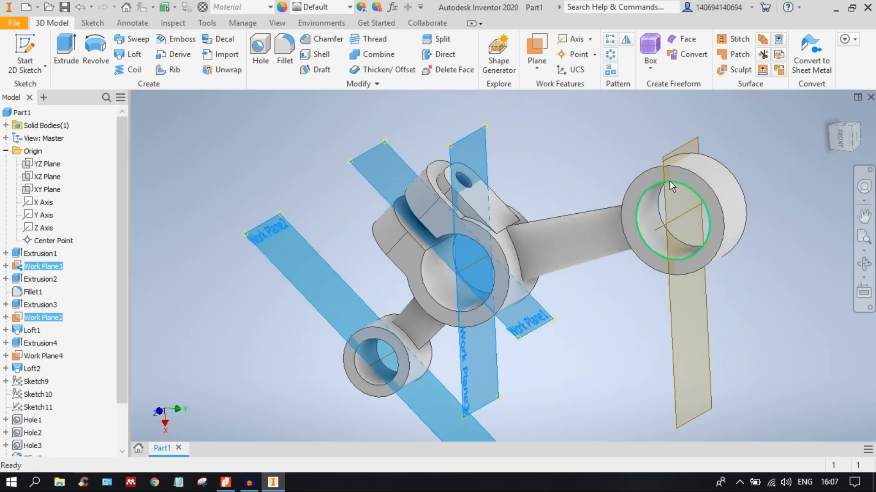
left_click(666, 317, "ctrl")
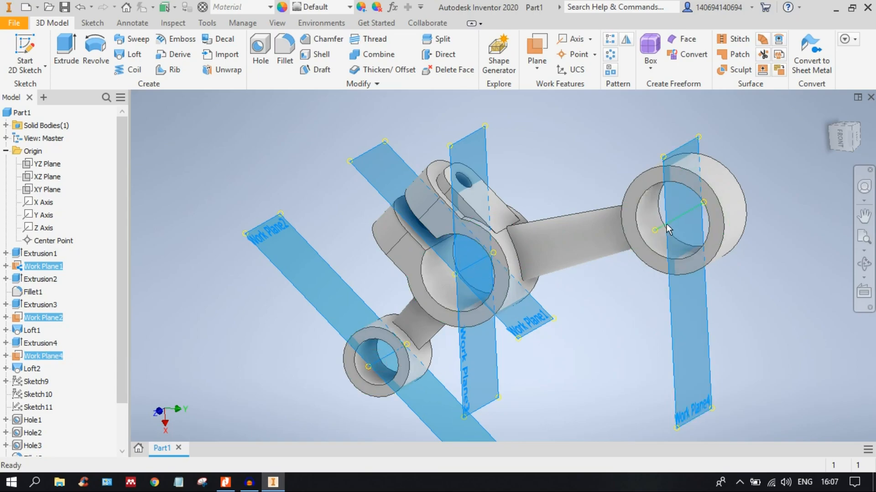
left_click(618, 334)
middle_click_drag(367, 250, 394, 192)
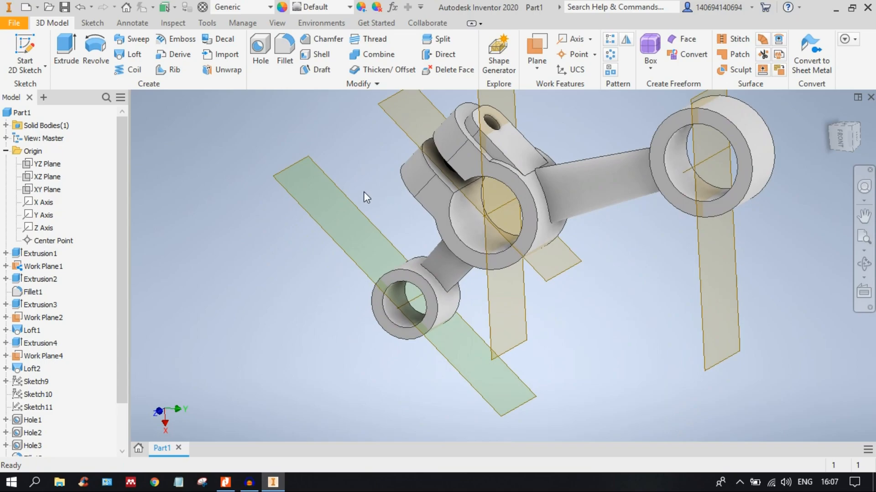
Hide the four work planes and the work axes through the three hub bores.
left_click(315, 223)
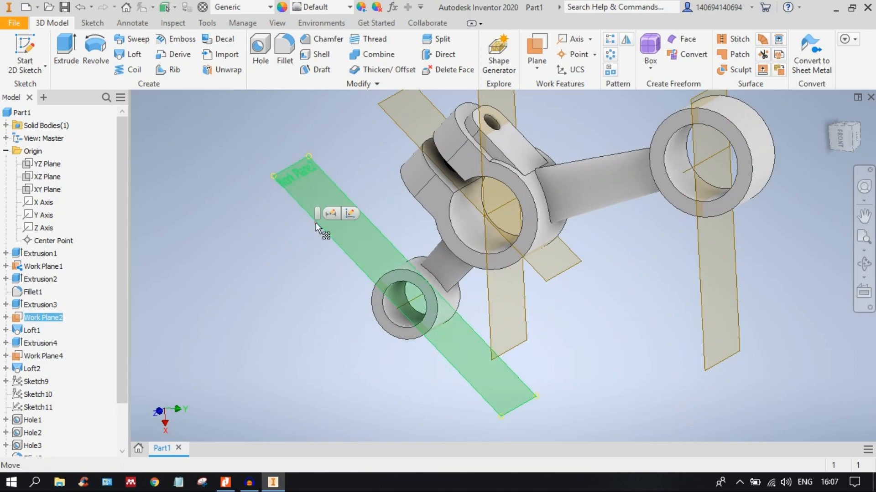
left_click(404, 127, "ctrl")
left_click(490, 324, "ctrl")
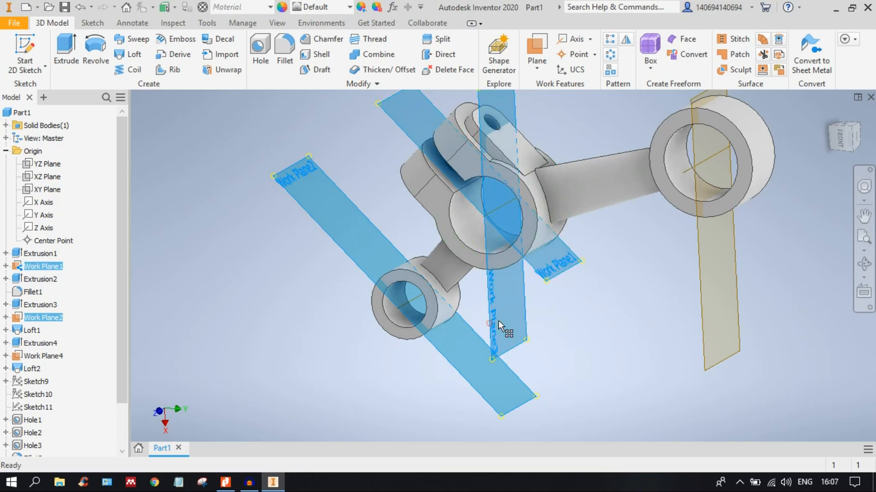
left_click(703, 295, "ctrl")
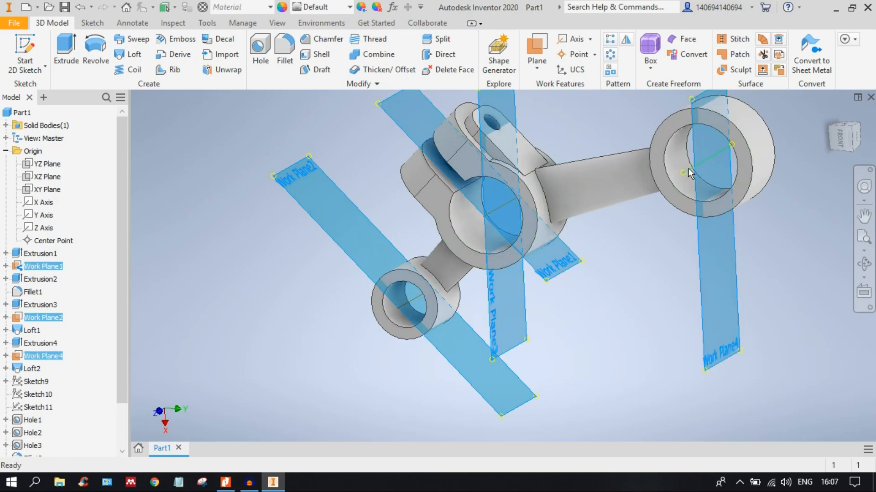
left_click(488, 215, "ctrl")
left_click(412, 310, "ctrl")
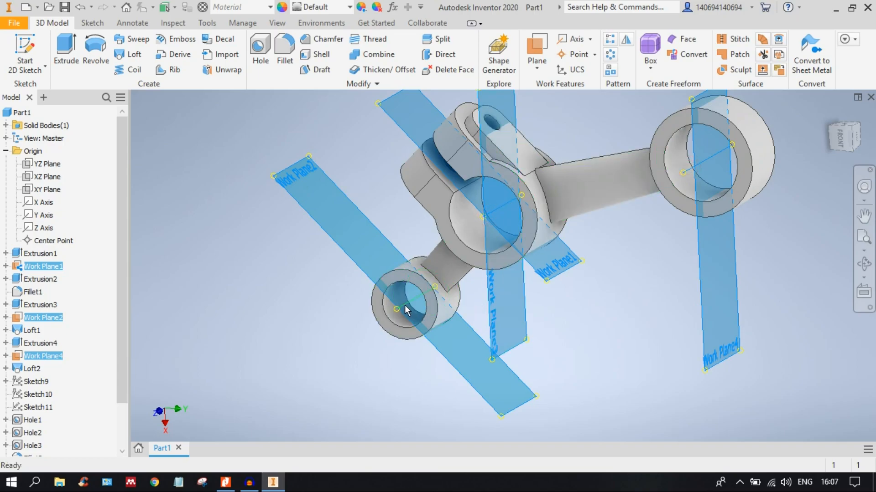
right_click(516, 310)
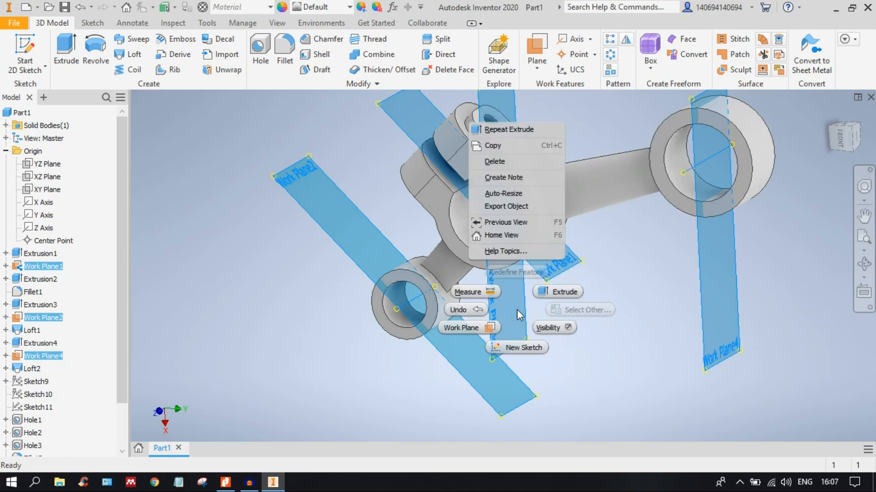
left_click(554, 327)
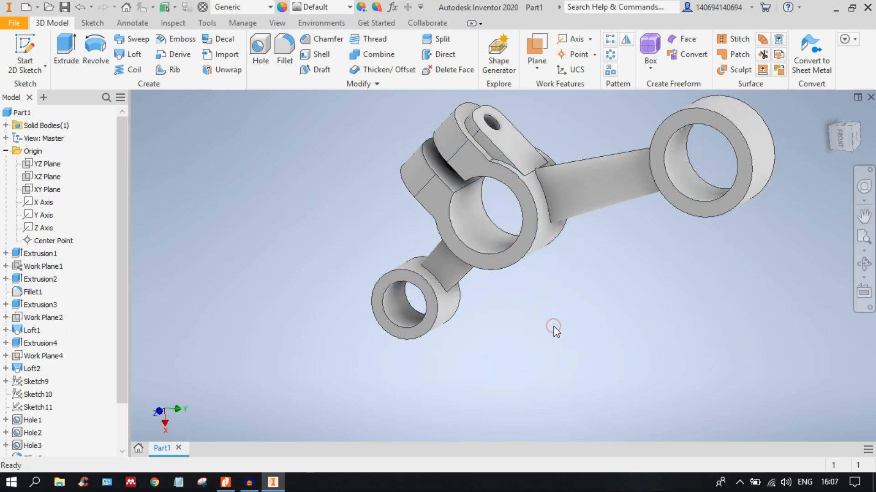
Examine the lever's hubs, lofted arms and slotted clamp block from the front and at an oblique angle.
middle_click_drag(614, 235, 653, 226)
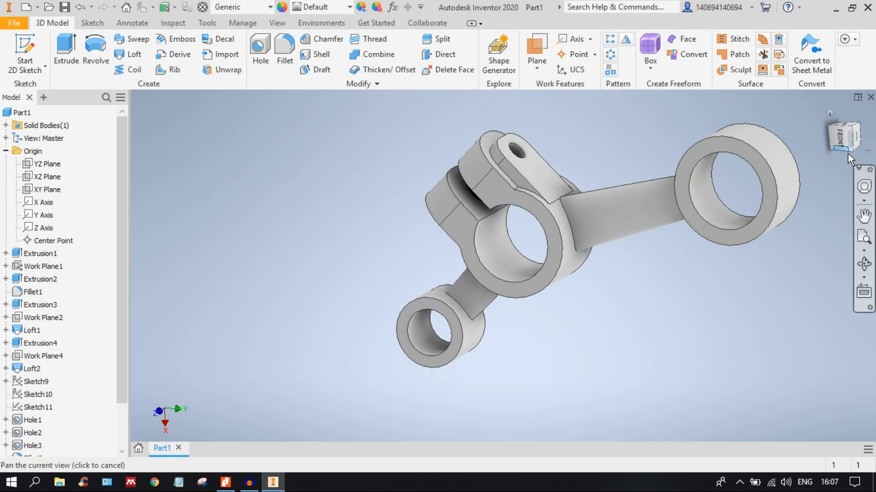
left_click(840, 140)
scroll(524, 244, "up", 5)
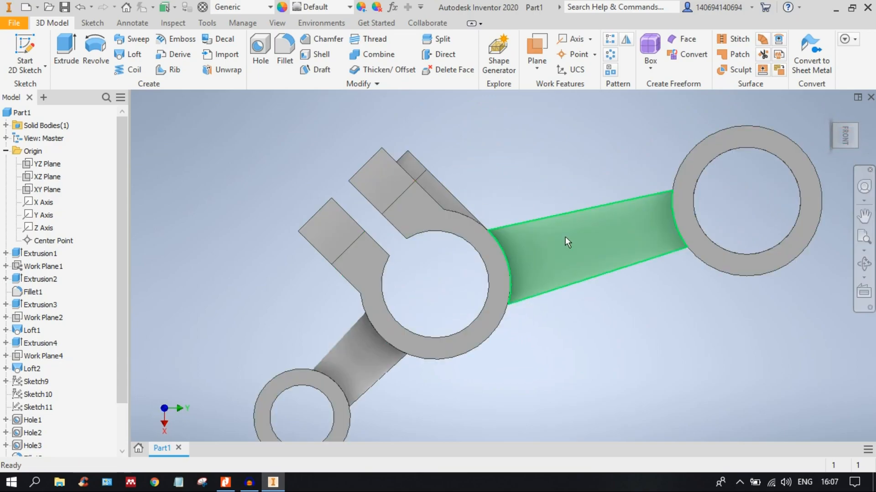
middle_click_drag(554, 244, 518, 269, "shift")
scroll(519, 269, "down", 3)
middle_click_drag(610, 279, 663, 250, "shift")
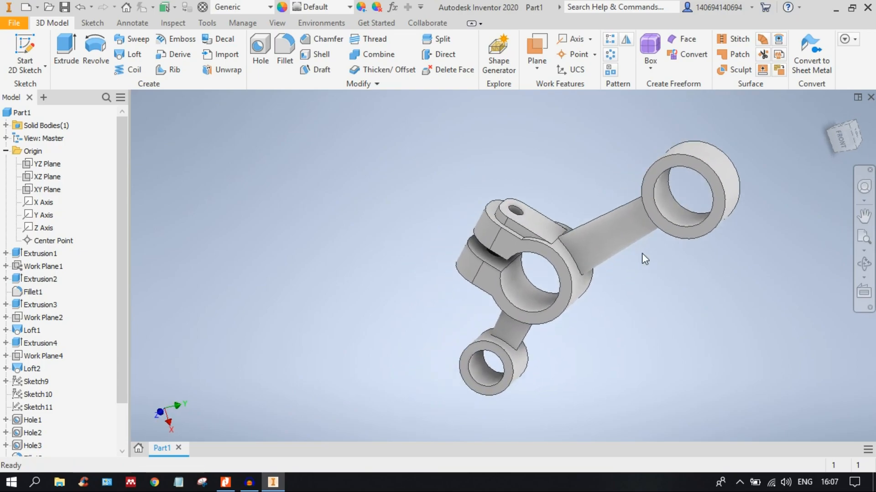
scroll(509, 286, "up", 3)
scroll(510, 286, "down", 2)
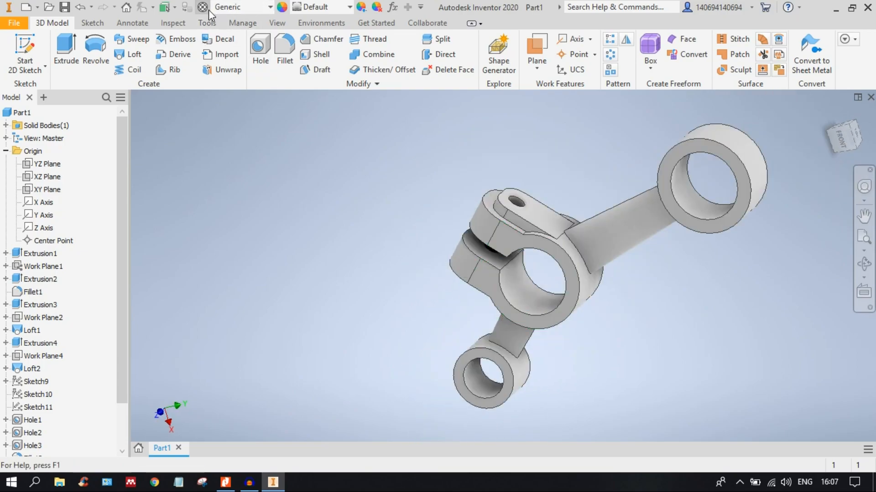
middle_click_drag(553, 174, 428, 165)
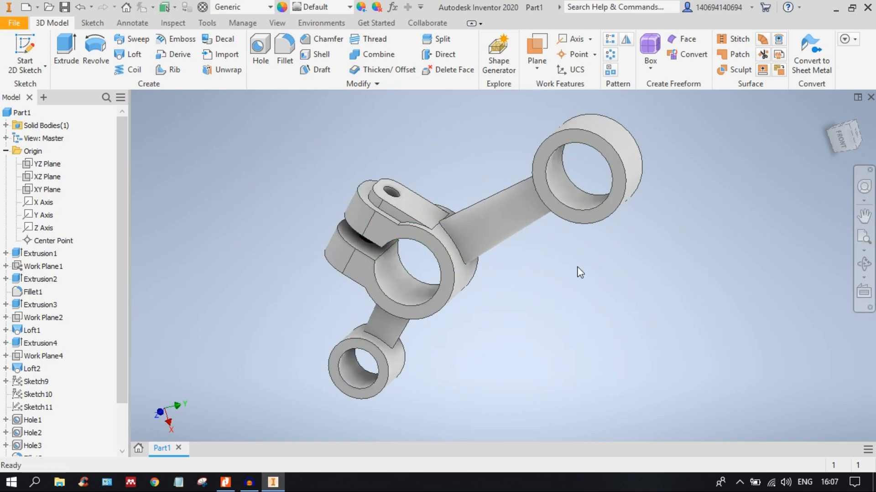
Assign the Stainless Steel material from the Inventor Material Library to the part.
left_click(239, 6)
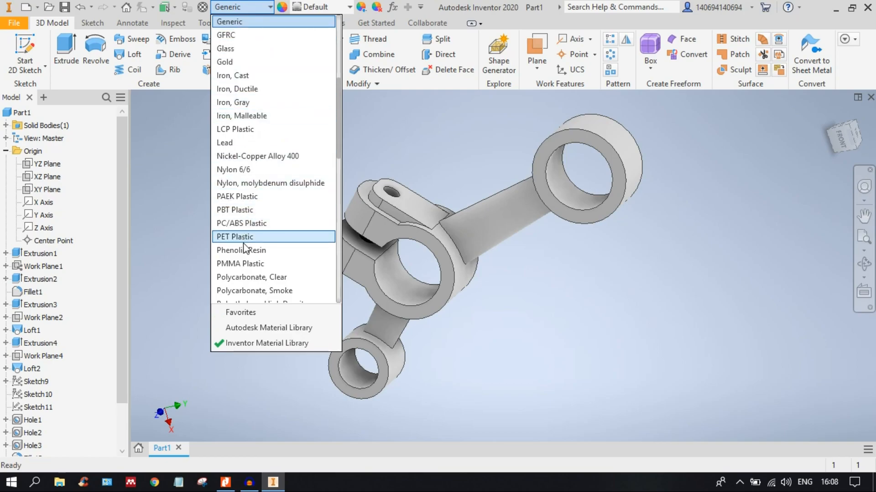
scroll(260, 196, "down", 3)
scroll(260, 187, "down", 7)
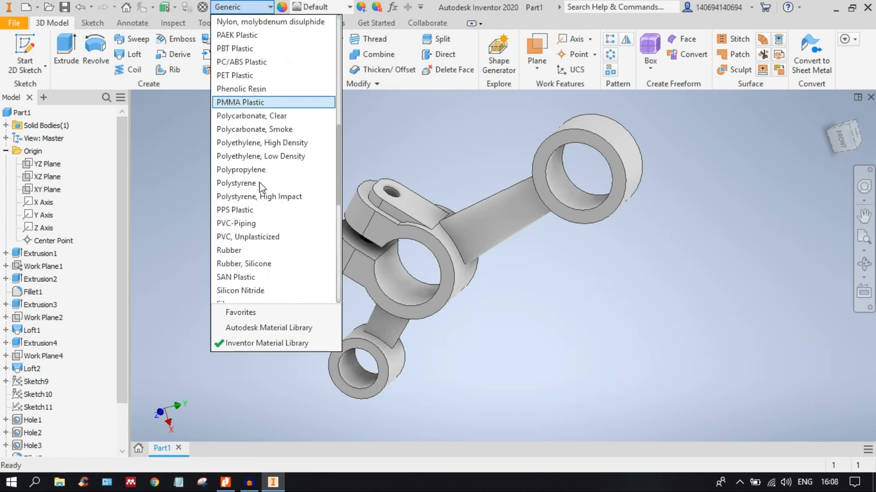
scroll(260, 187, "up", 1)
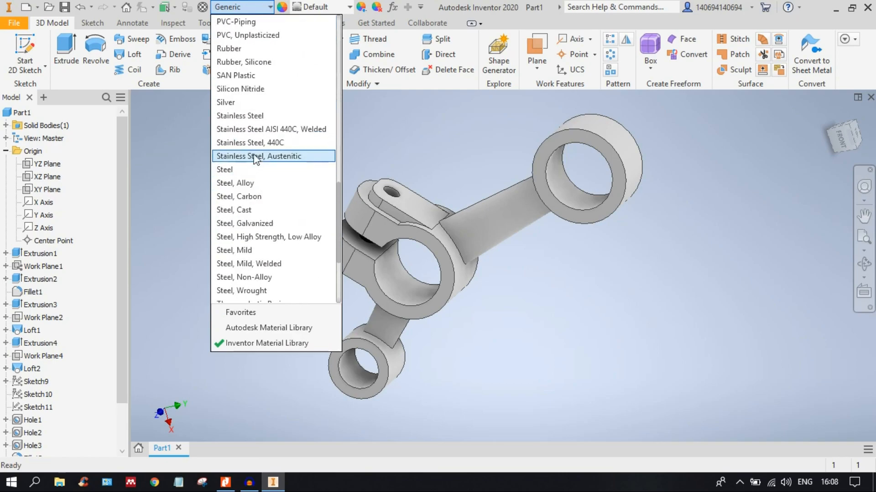
left_click(257, 115)
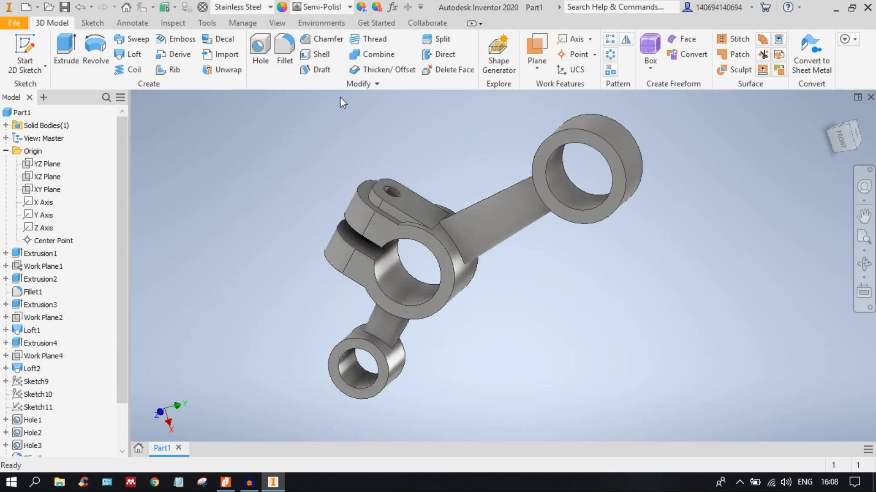
left_click(840, 138)
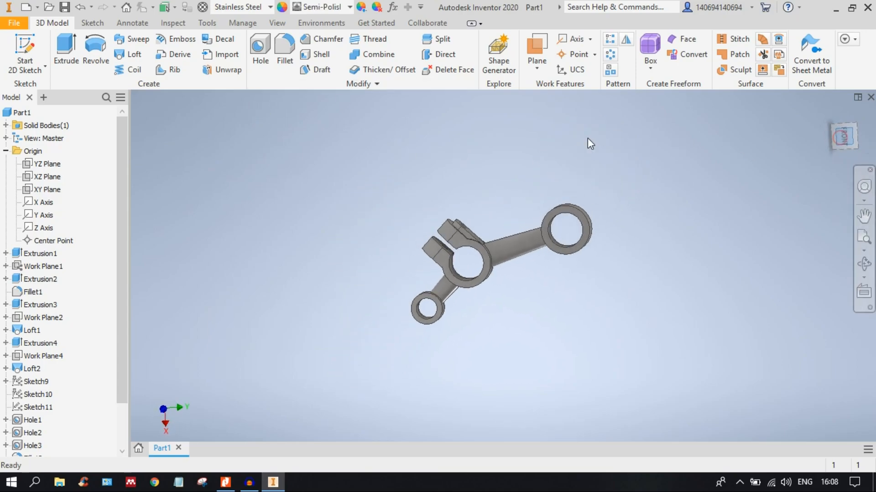
middle_click_drag(482, 241, 480, 156)
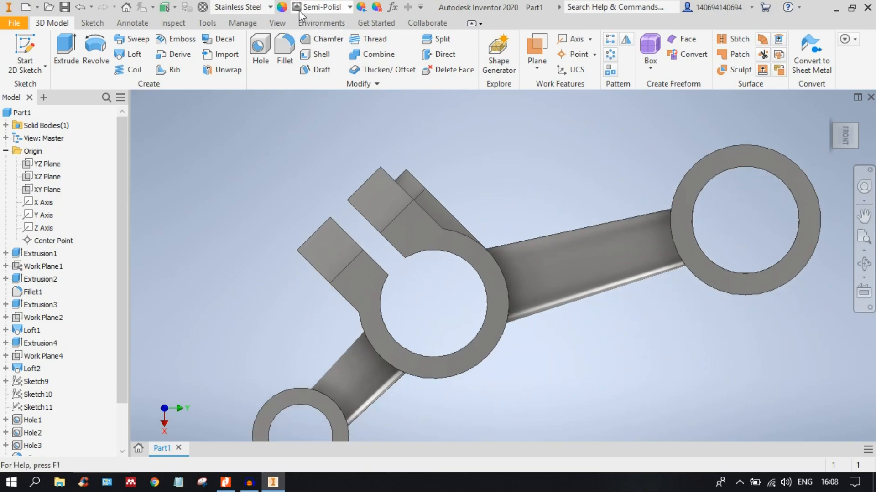
left_click(283, 8)
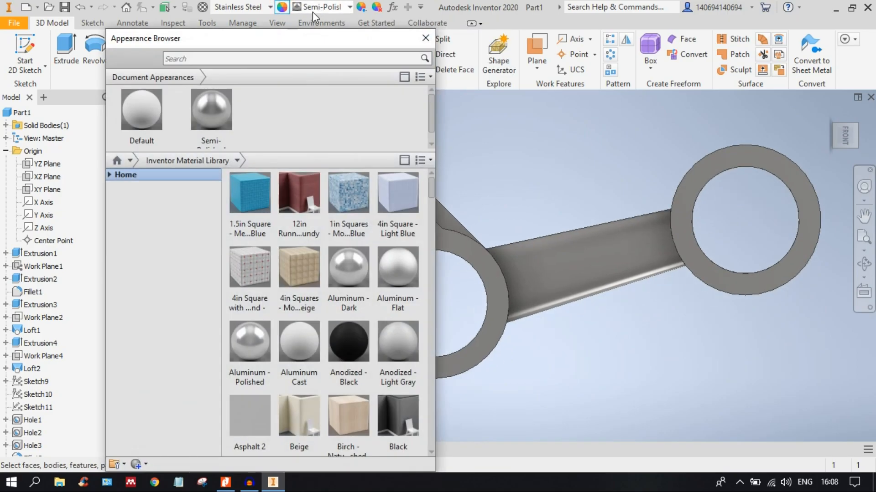
left_click(425, 38)
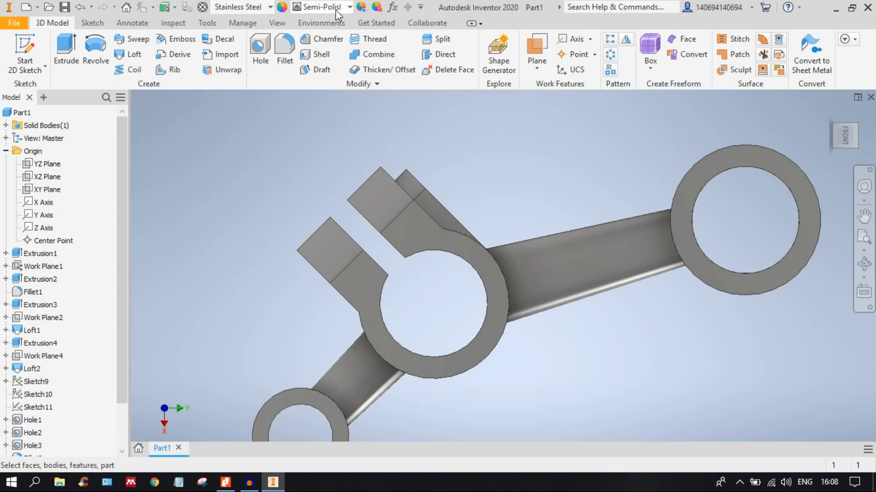
Inspect the stainless steel lever at oblique angles and in rotated front views.
left_click(848, 135)
scroll(490, 258, "down", 5)
middle_click_drag(492, 259, 474, 277, "shift")
scroll(474, 277, "up", 3)
middle_click_drag(561, 260, 672, 233)
middle_click_drag(664, 275, 677, 248, "shift")
middle_click_drag(692, 266, 514, 234)
left_click(847, 146)
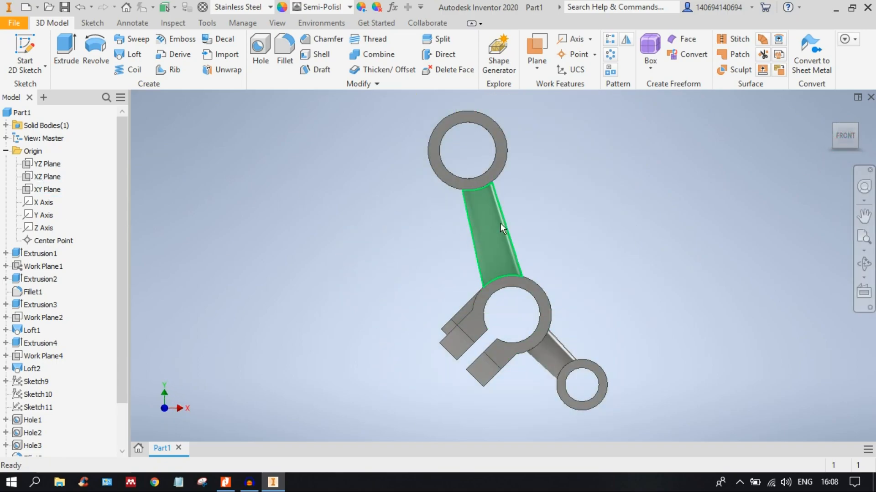
left_click(863, 122)
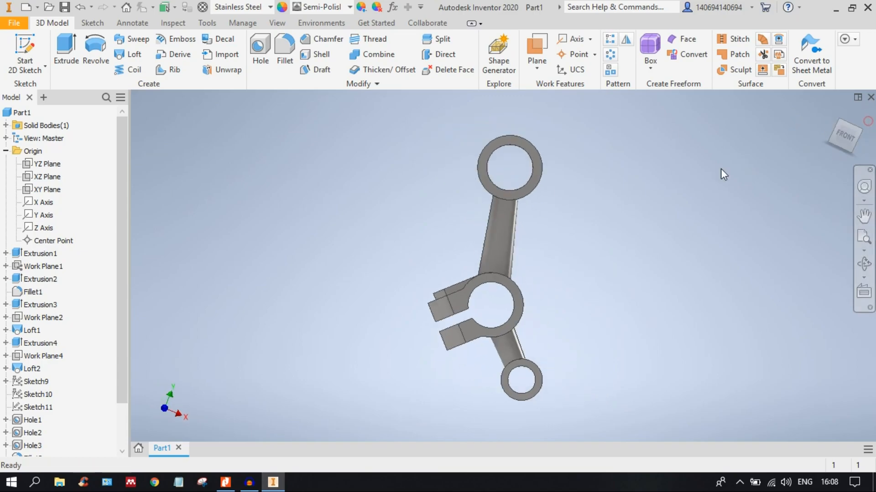
scroll(482, 264, "up", 5)
middle_click_drag(490, 246, 477, 229)
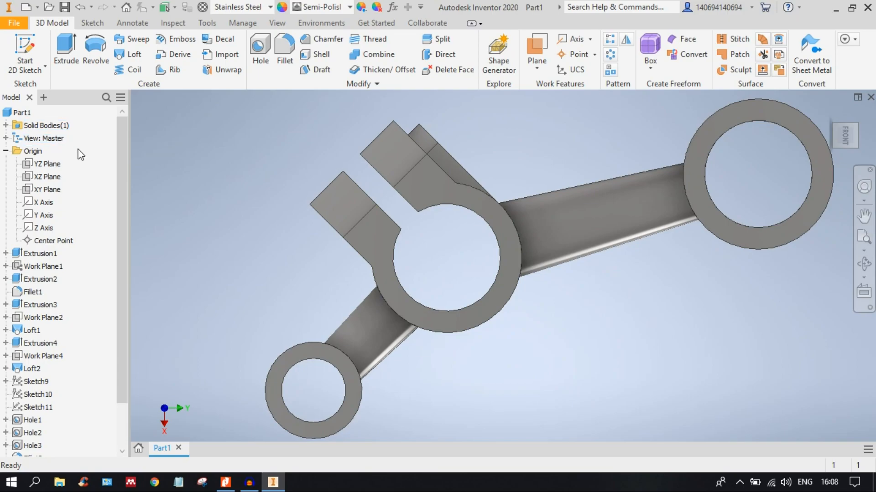
Open the part's iProperties and calculate its physical properties with the requested accuracy set to Very High.
left_click(22, 113)
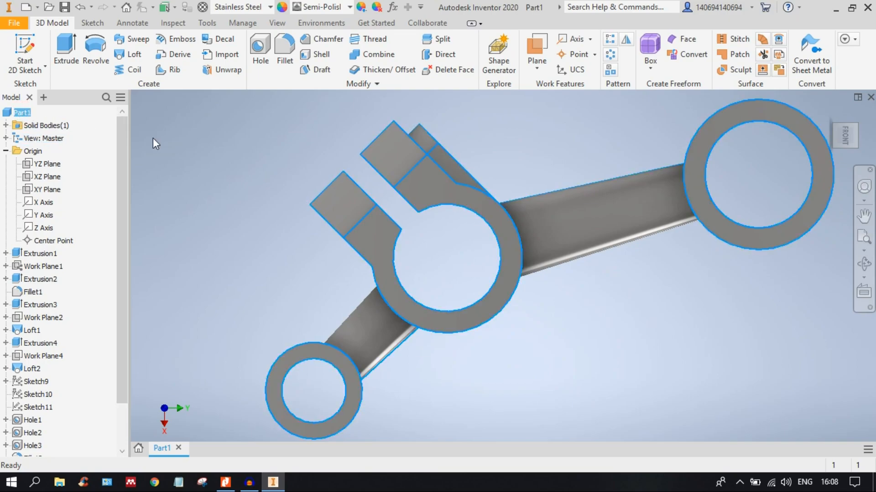
right_click(17, 118)
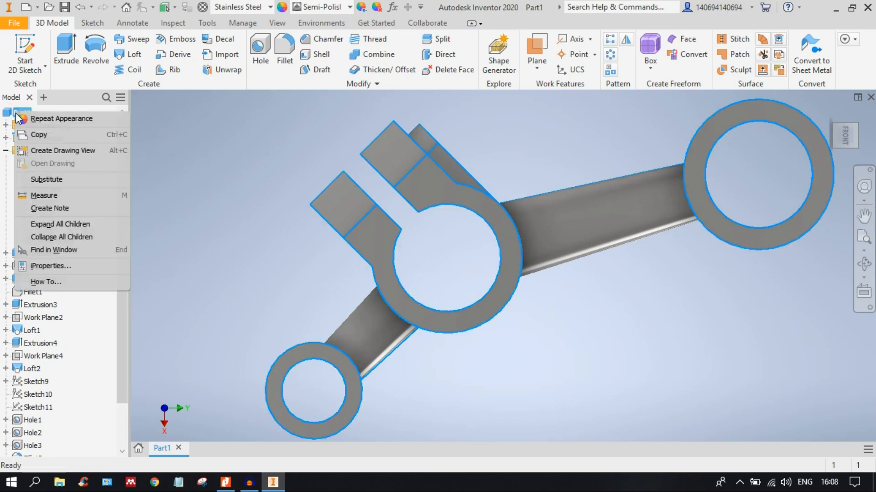
left_click(79, 267)
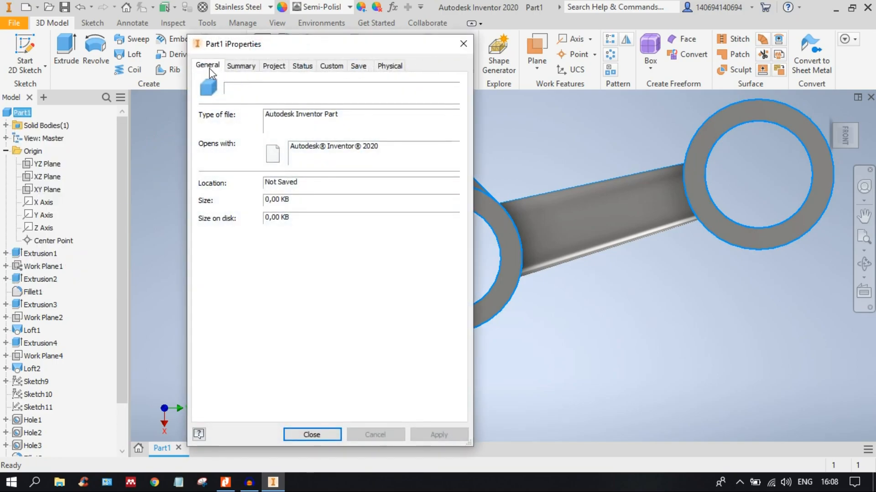
left_click(391, 67)
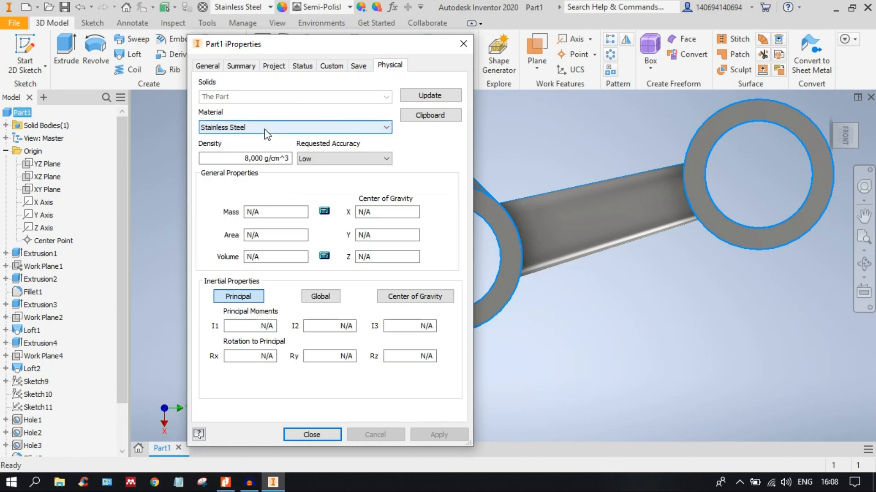
left_click(351, 157)
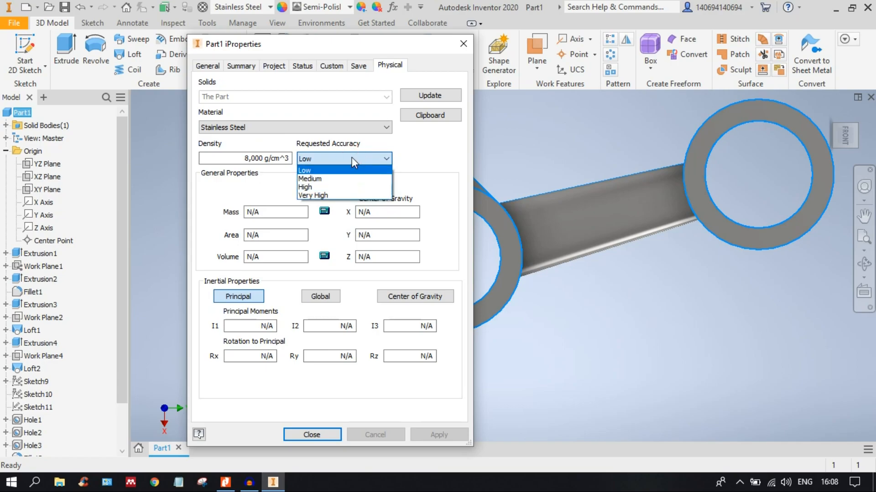
left_click(347, 194)
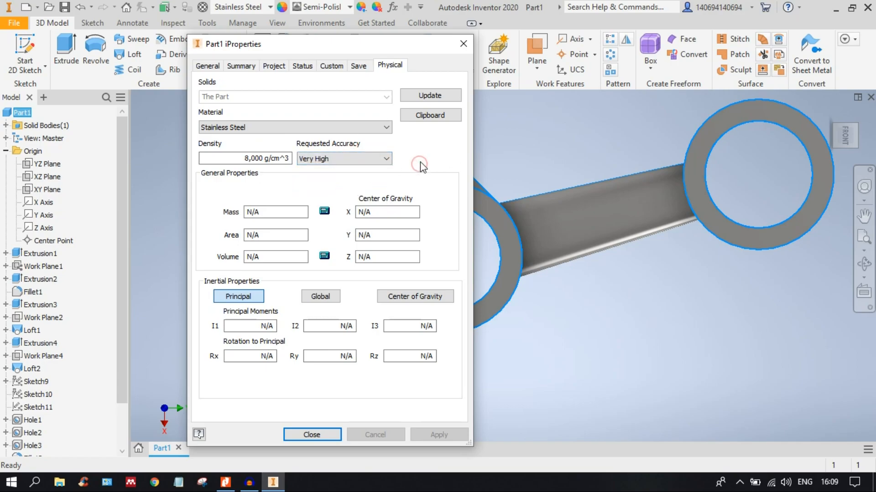
left_click(440, 98)
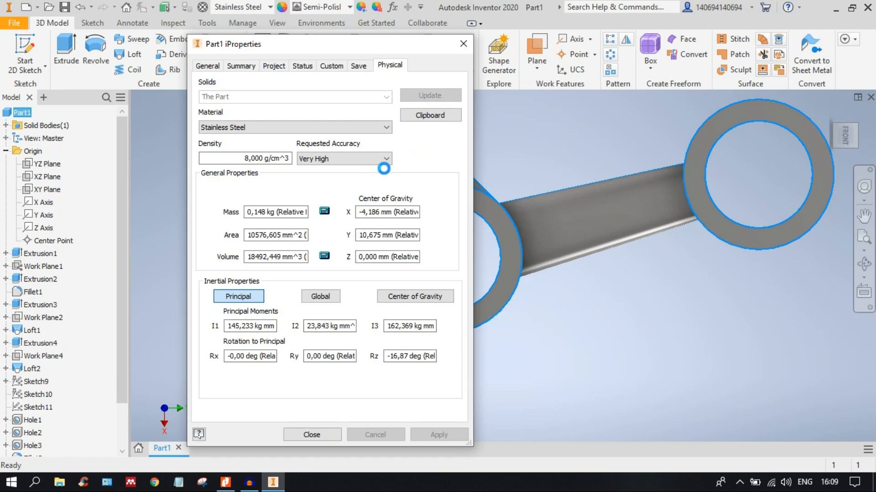
left_click_drag(388, 48, 272, 27)
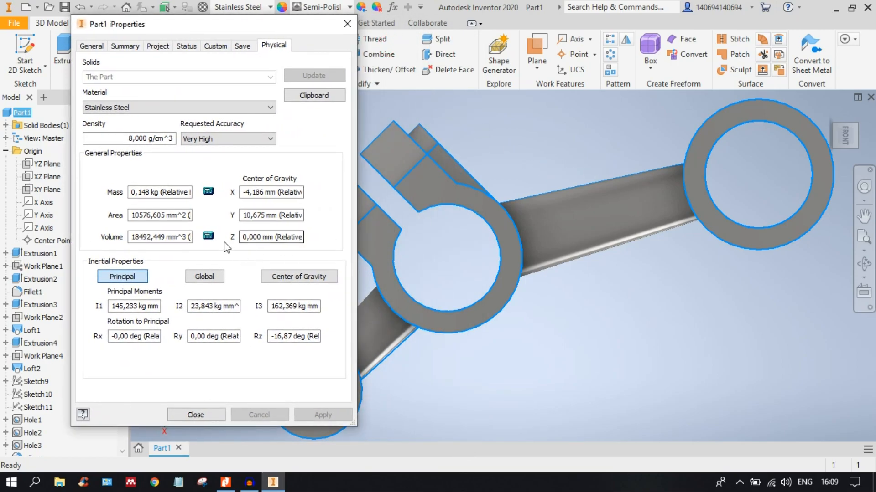
Review the part's mass, area, volume and the inertial properties relative to the center of gravity, and close iProperties.
left_click_drag(233, 31, 219, 46)
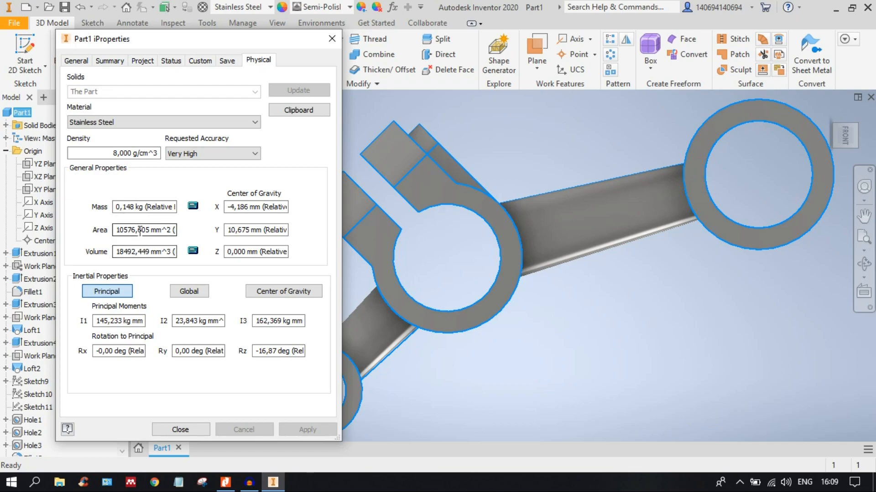
left_click(287, 290)
left_click_drag(269, 39, 153, 53)
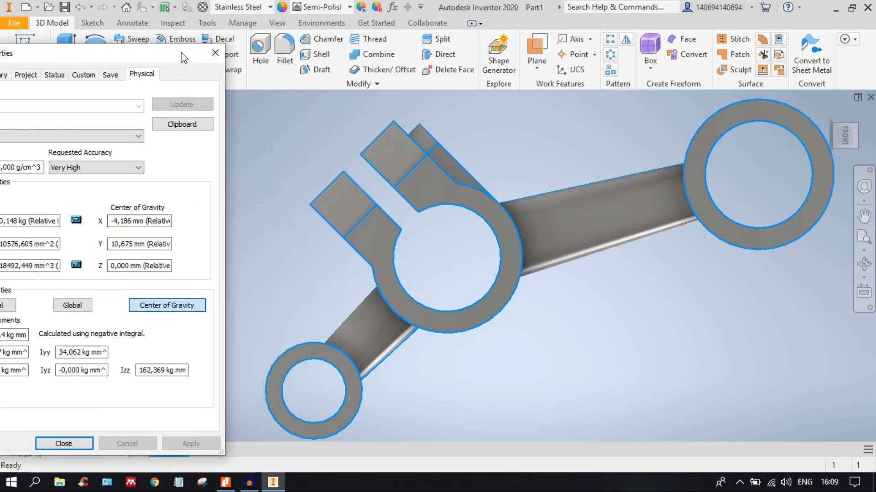
left_click_drag(184, 58, 284, 44)
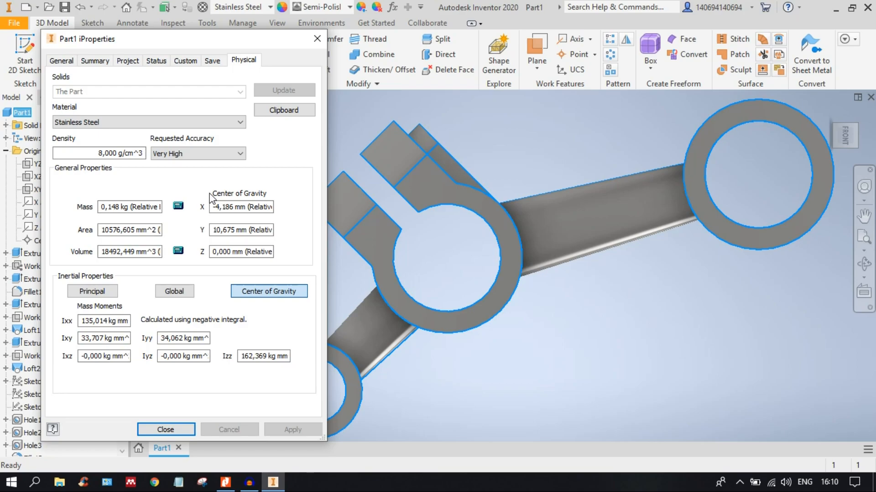
left_click(172, 429)
Deselect the part and examine the slotted clamp block and central hub at an oblique angle.
middle_click_drag(483, 233, 447, 241)
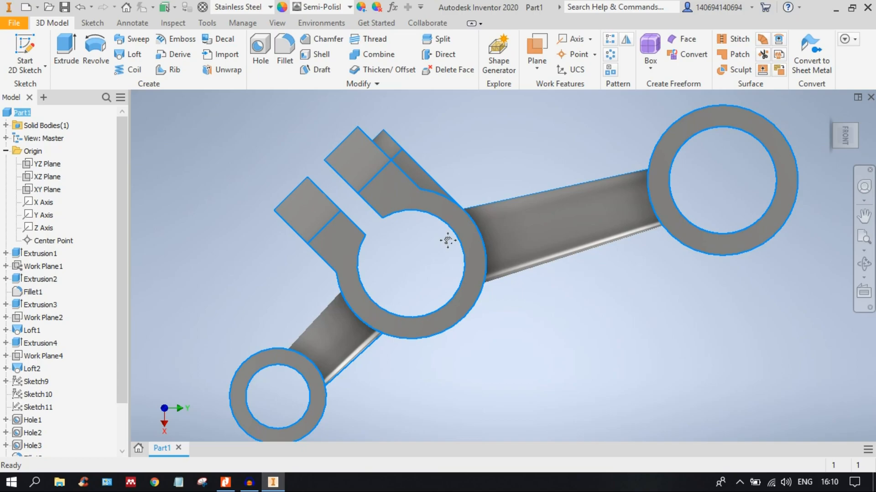
left_click(855, 124)
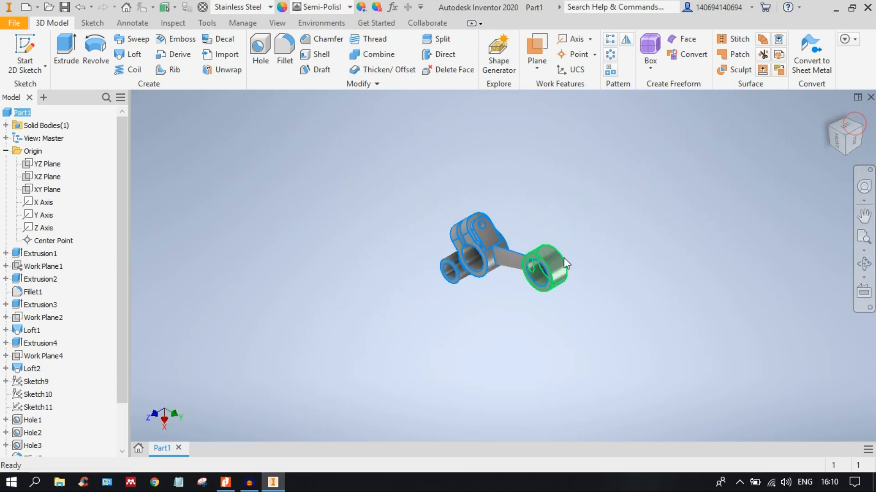
left_click(731, 210)
middle_click_drag(496, 235, 608, 214, "shift")
scroll(458, 234, "down", 5)
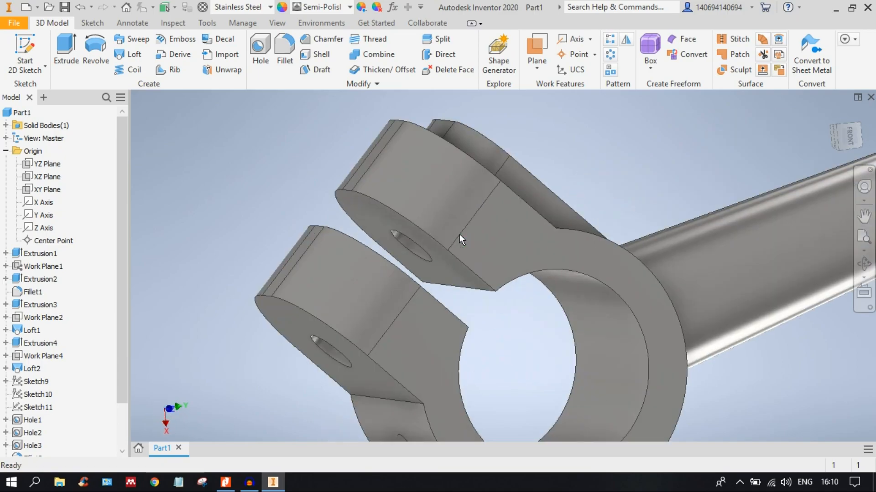
scroll(459, 233, "up", 5)
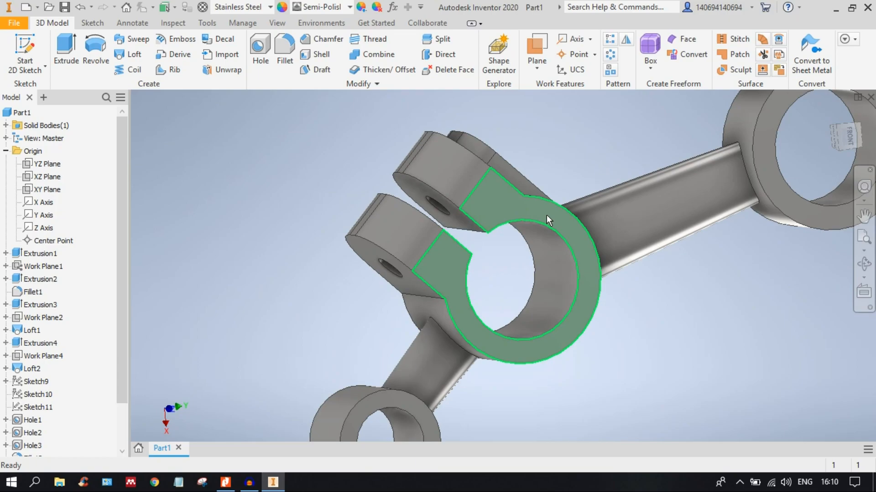
mouse_move(547, 215)
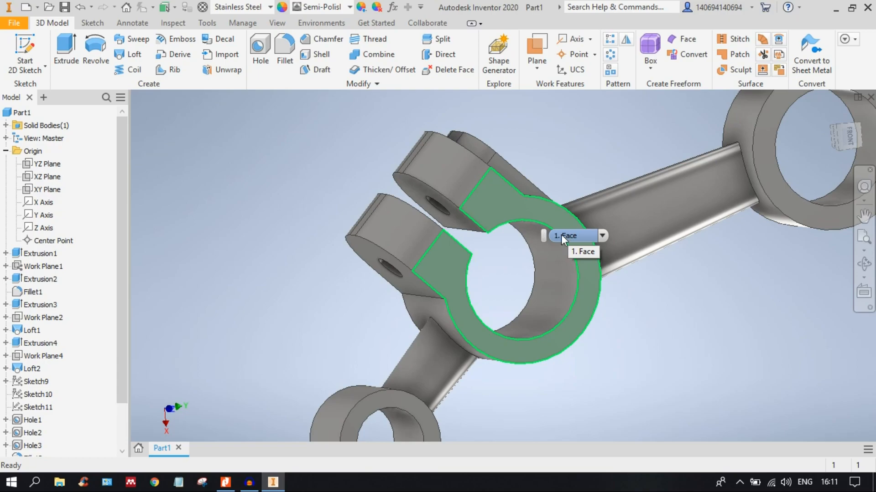
left_click(93, 22)
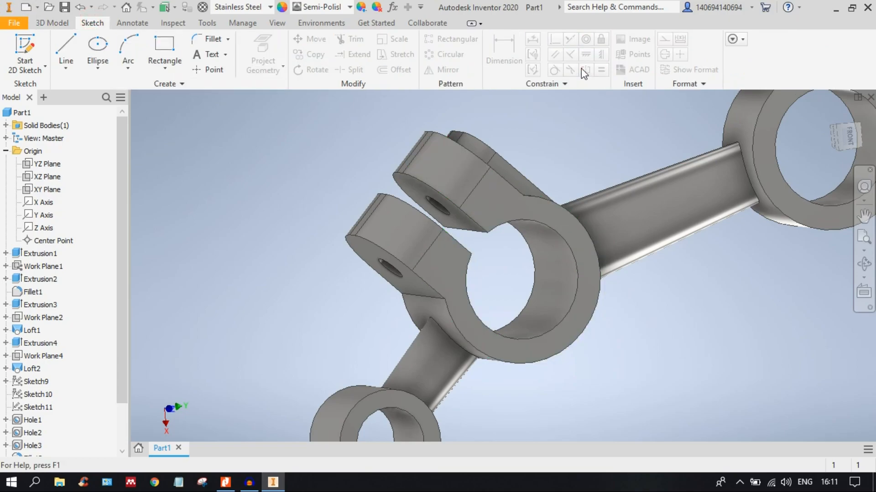
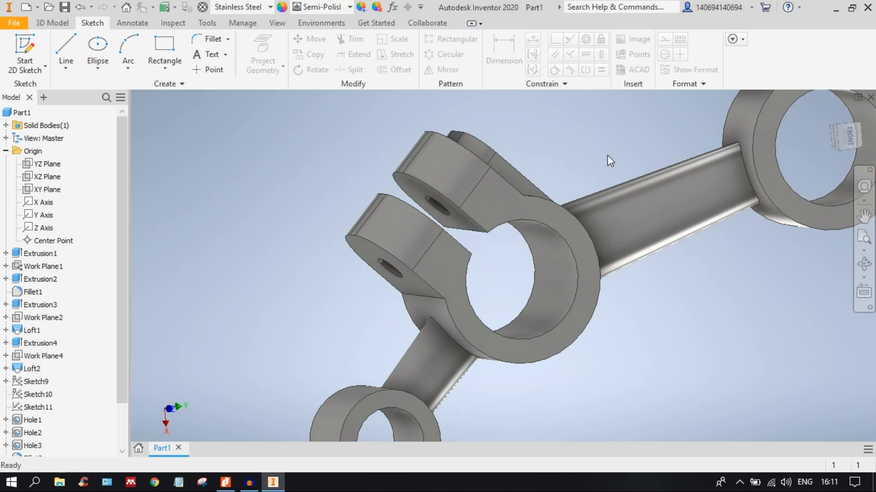
left_click(54, 23)
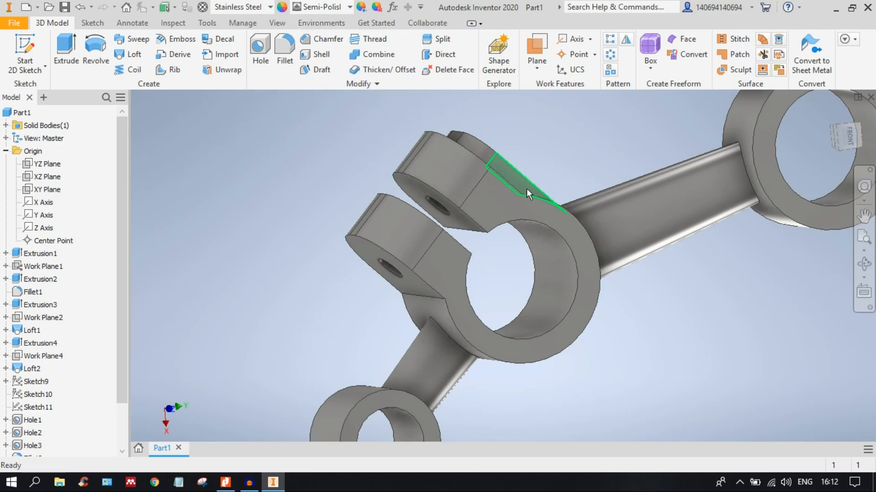
Inspect the whole lever, its arms and the clamp slot from several oblique views and distances.
scroll(558, 198, "down", 5)
scroll(564, 201, "up", 5)
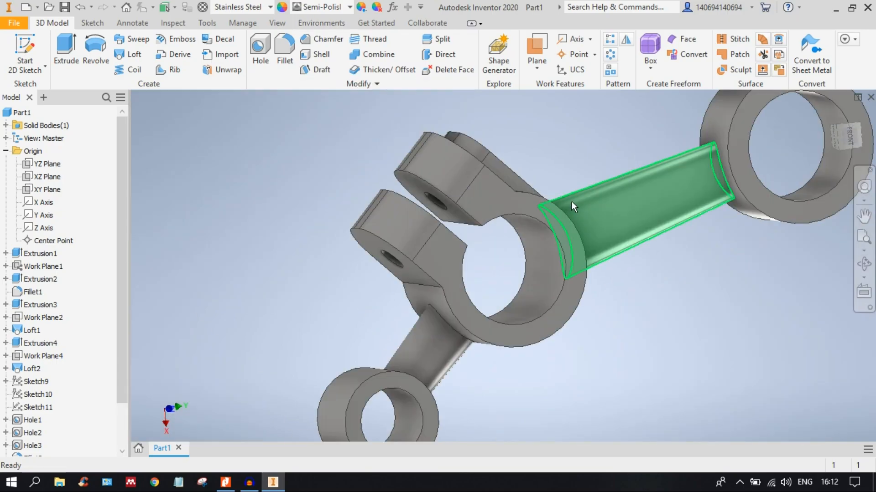
middle_click_drag(571, 201, 471, 205)
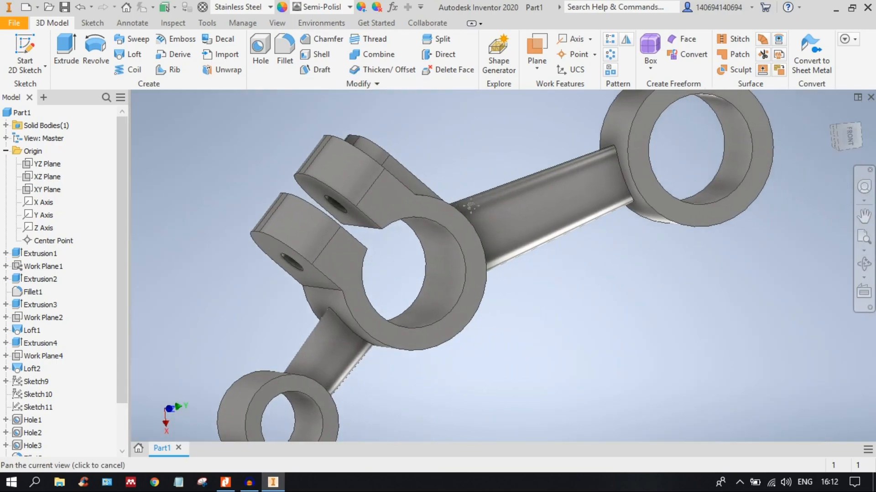
left_click(839, 128)
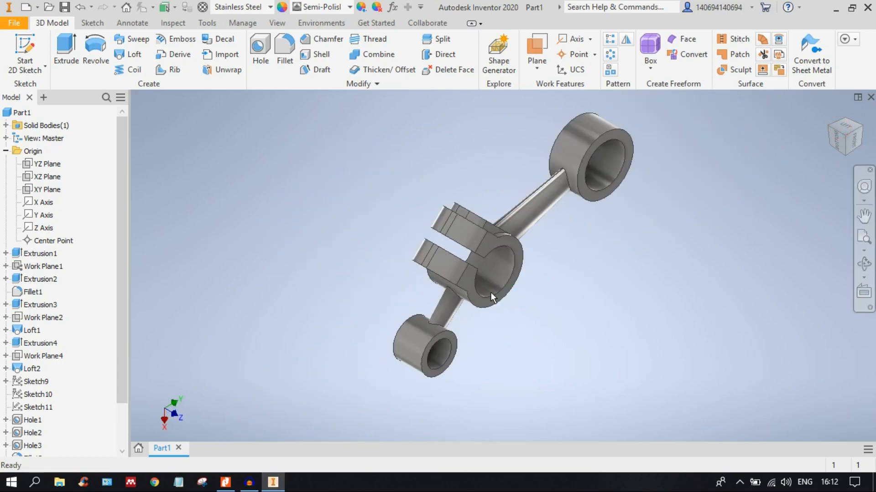
scroll(595, 267, "up", 5)
scroll(480, 286, "down", 4)
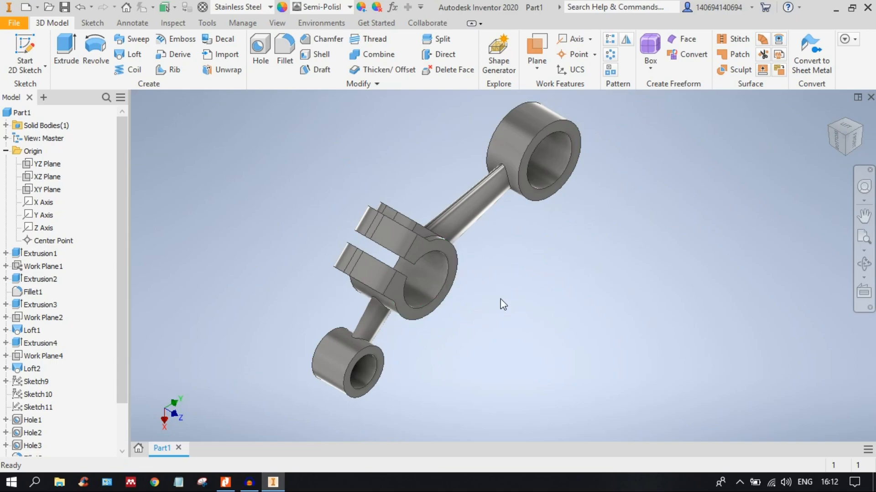
scroll(385, 245, "up", 3)
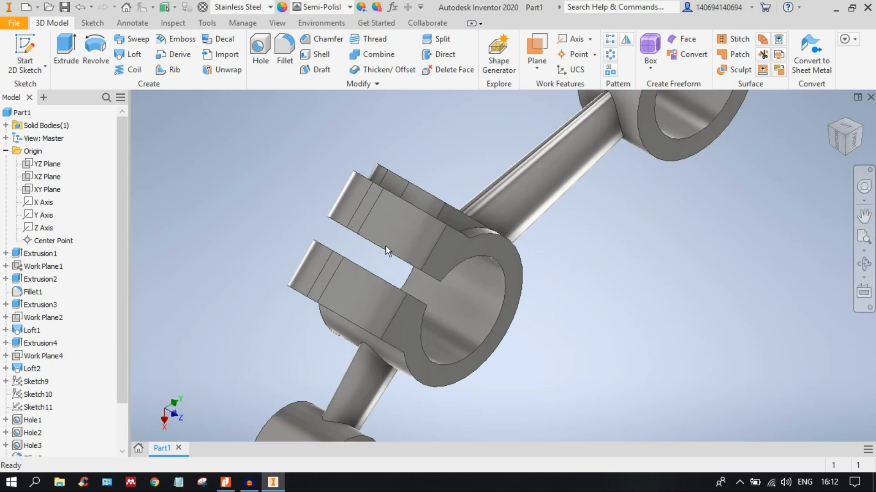
scroll(384, 245, "down", 3)
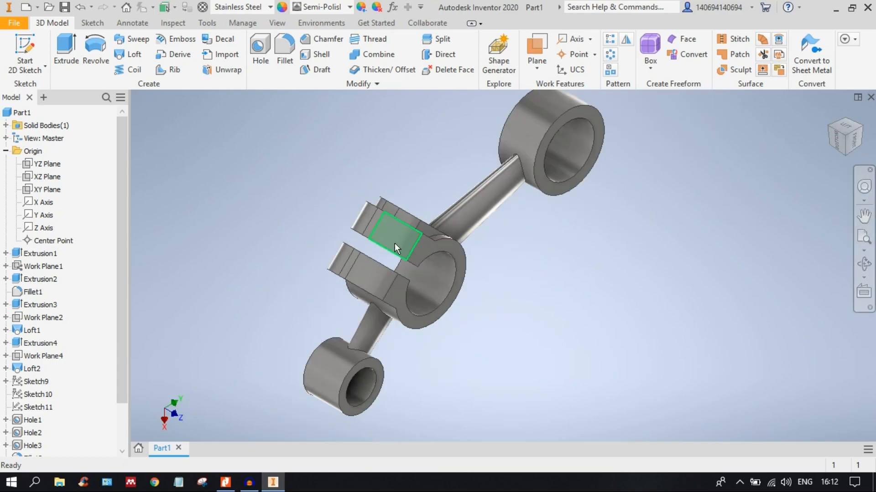
Save the part as bcl in the Documents folder as an Autodesk Inventor part.
left_click(65, 7)
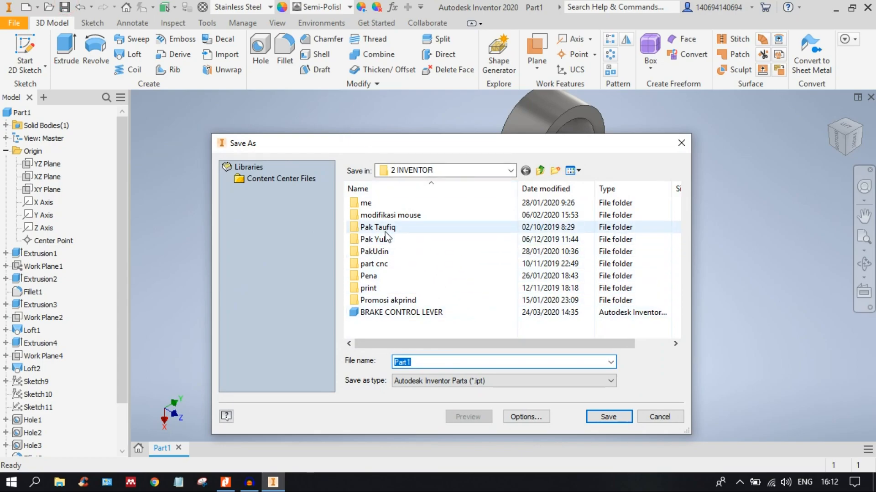
left_click(540, 170)
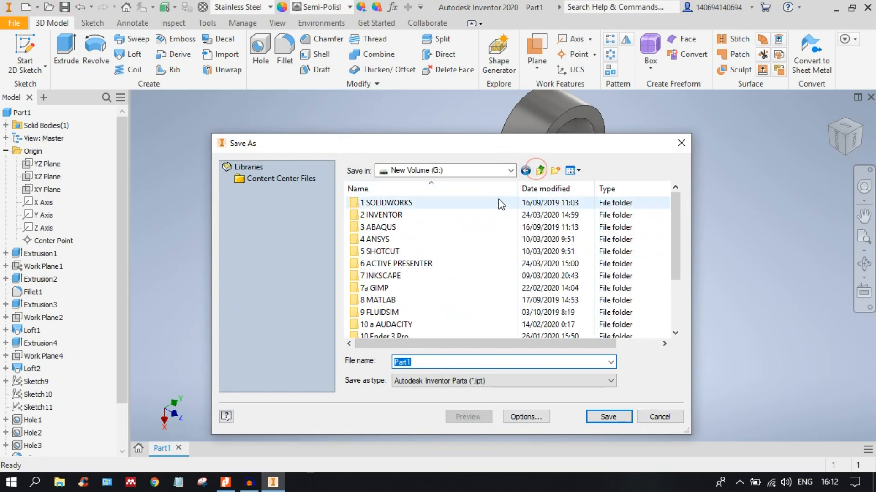
left_click(540, 170)
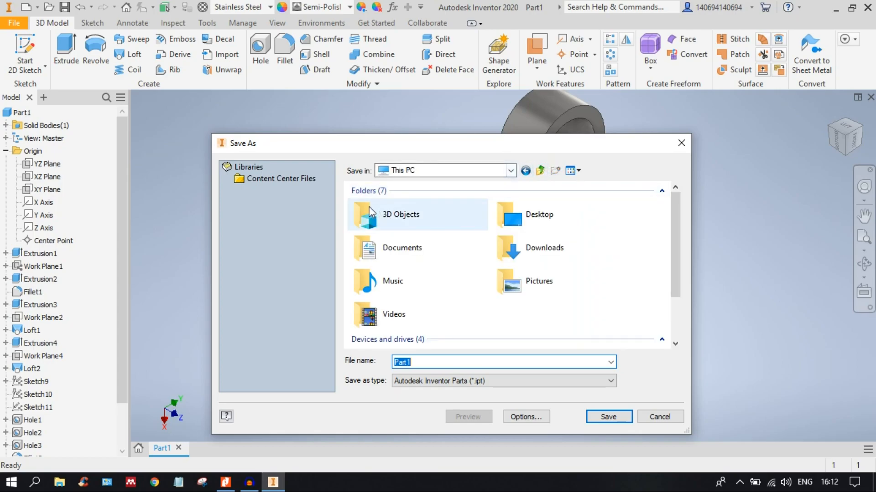
double_click(436, 246)
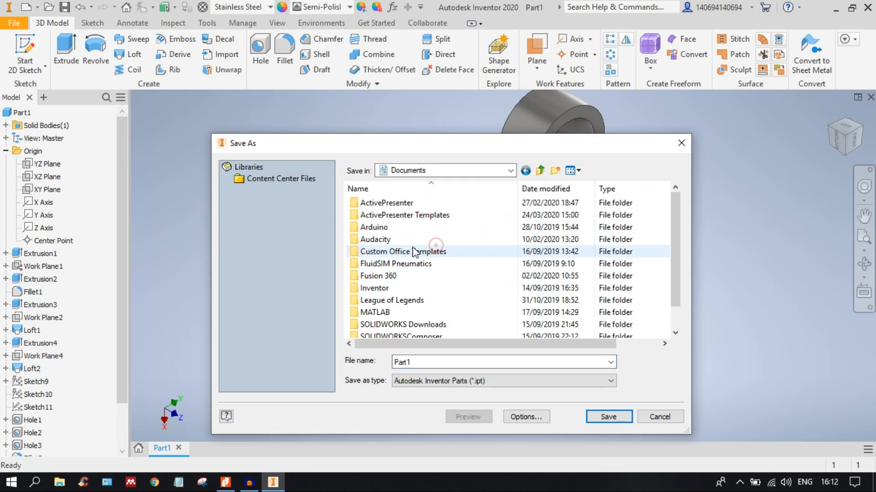
scroll(440, 250, "down", 1)
scroll(444, 247, "up", 1)
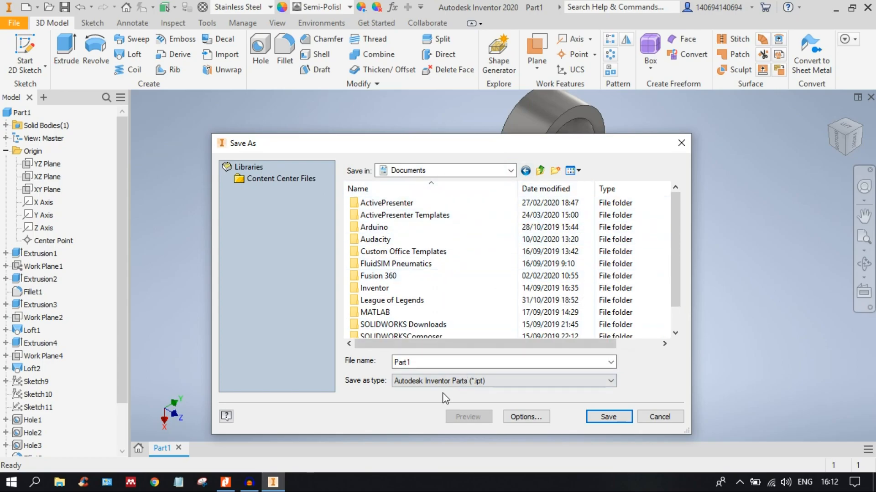
double_click(448, 362)
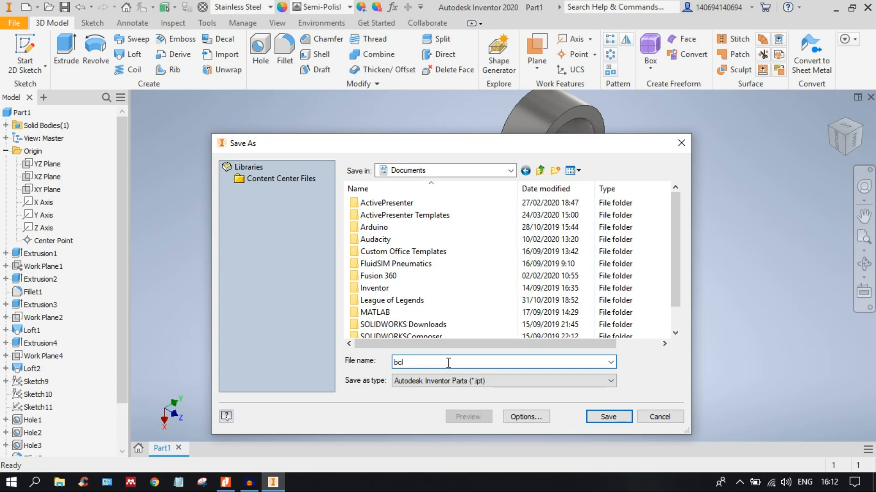
left_click(611, 416)
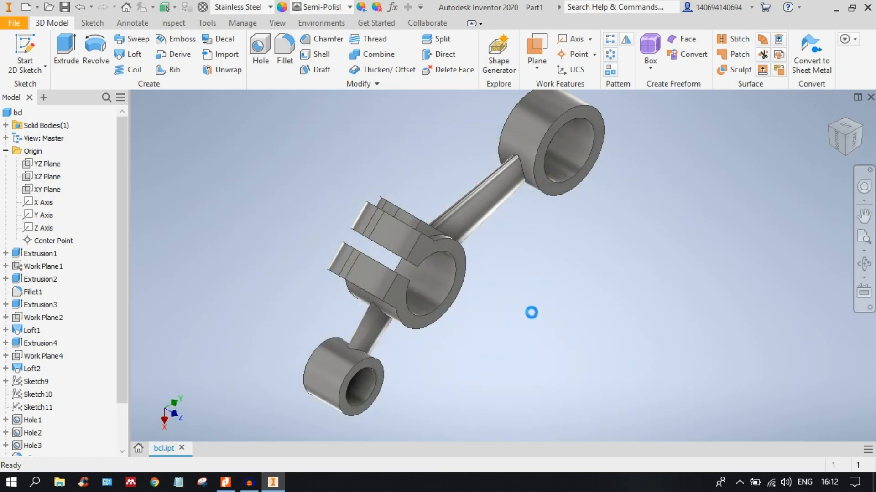
middle_click_drag(585, 277, 504, 280)
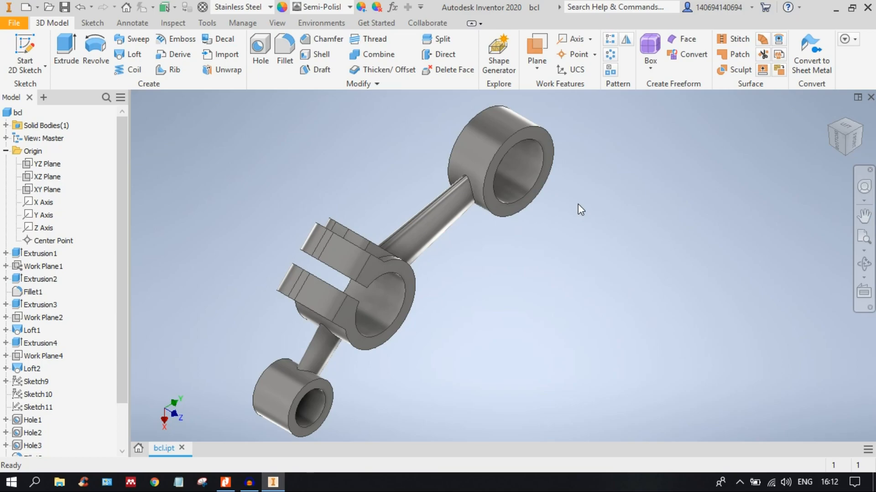
left_click(642, 65)
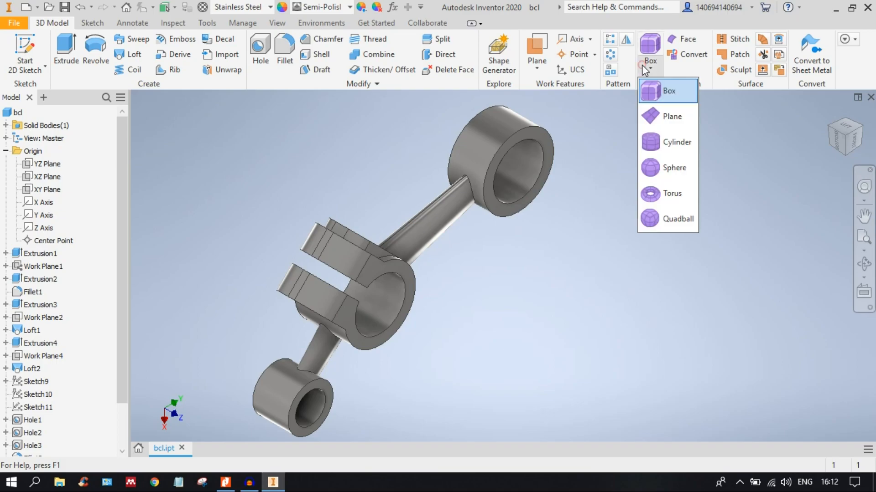
left_click(652, 69)
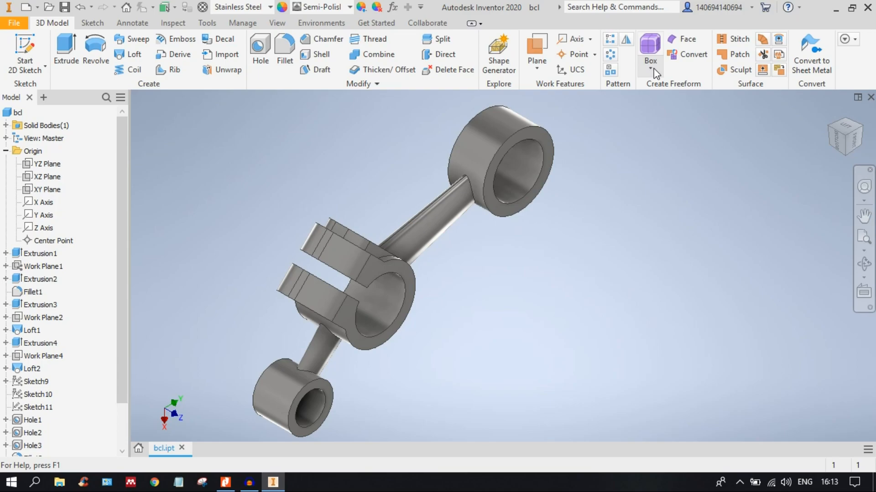
left_click(657, 45)
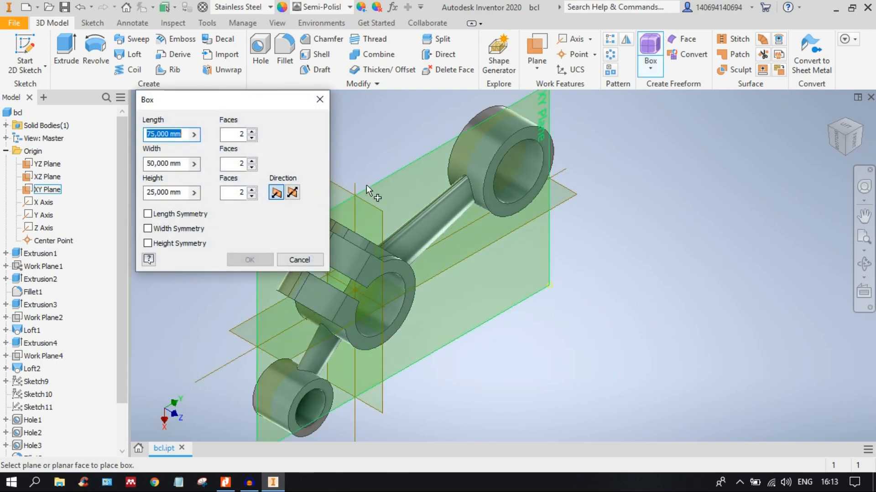
left_click(320, 99)
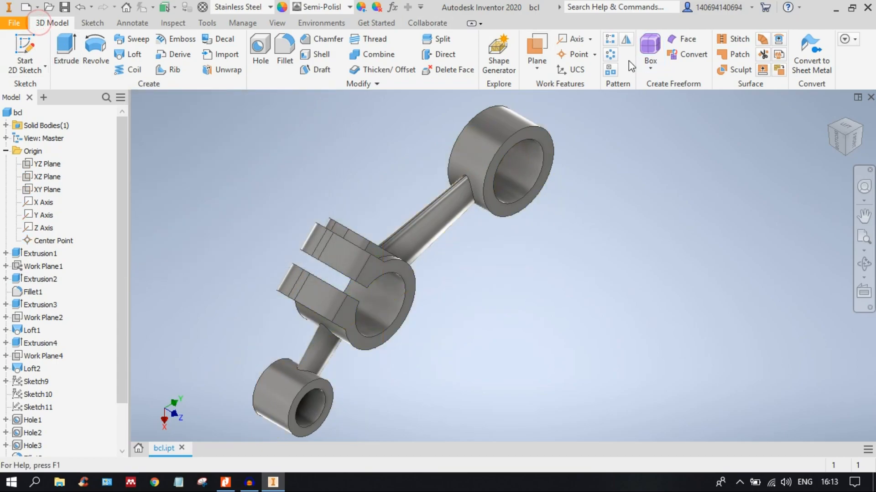
Create a 75 × 50 × 25 mm freeform box on the YZ plane beside the lever, with two faces in each direction.
left_click(650, 66)
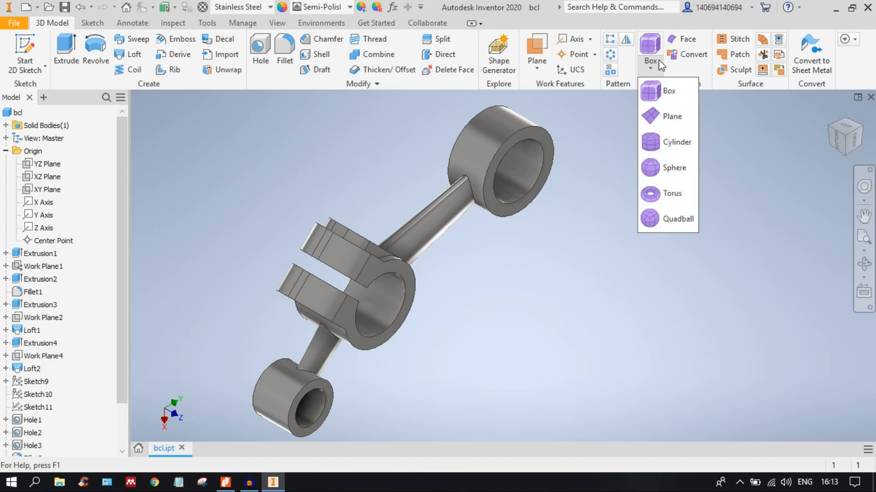
left_click(669, 91)
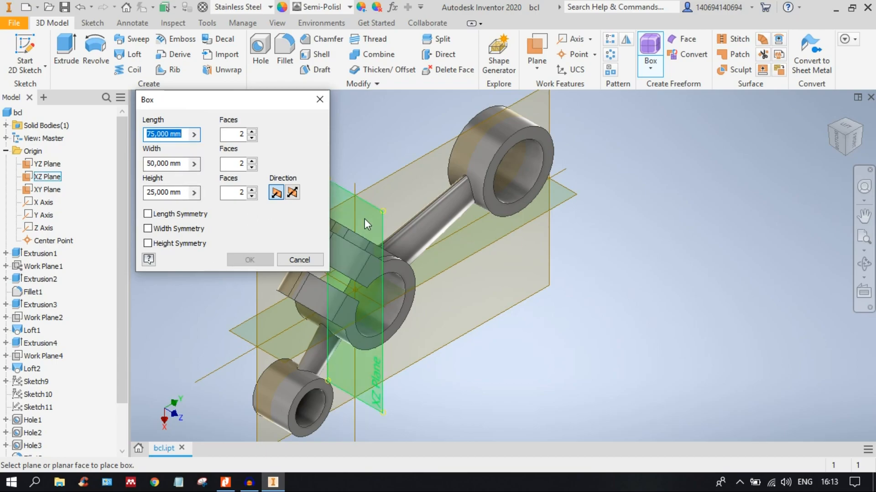
left_click(568, 200)
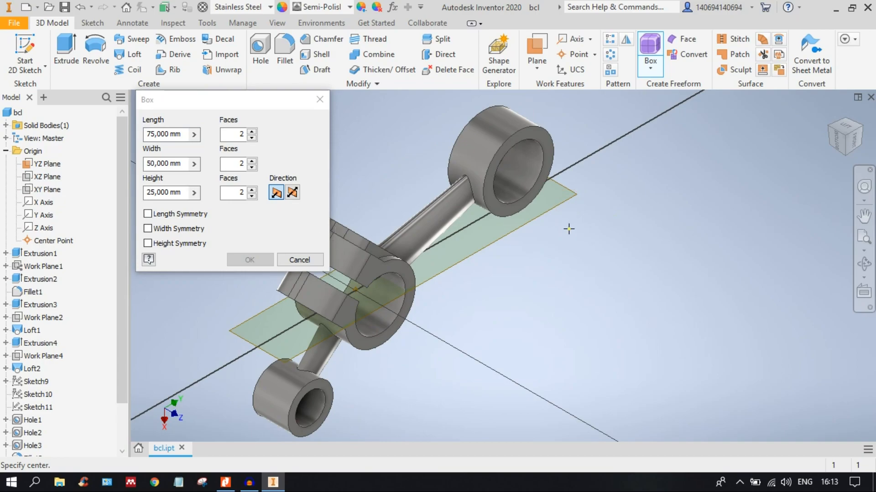
left_click(509, 252)
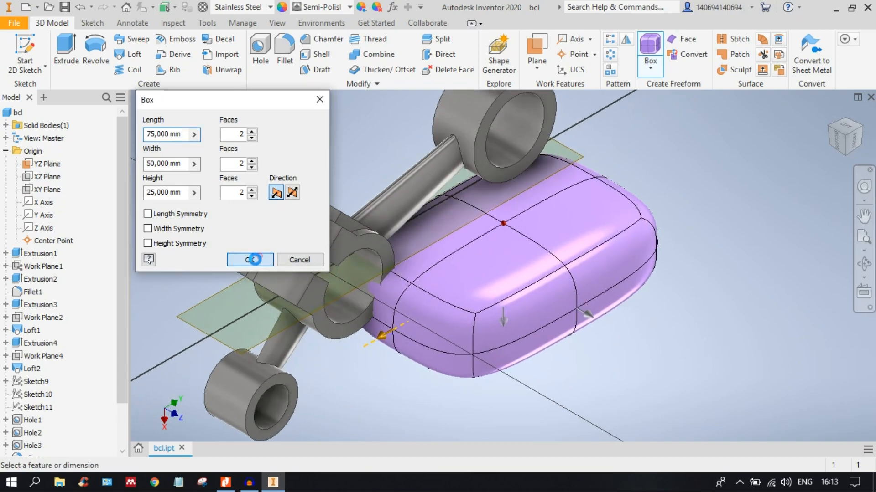
left_click(250, 260)
right_click(10, 112)
left_click(313, 168)
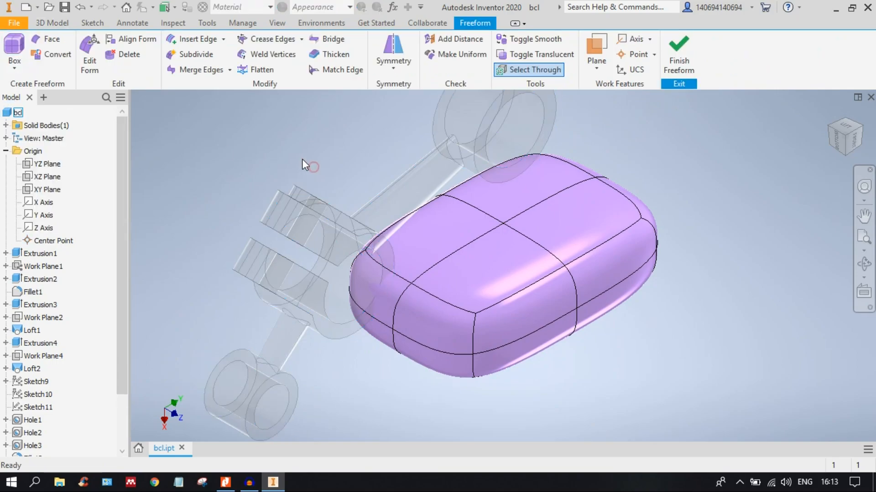
right_click(17, 113)
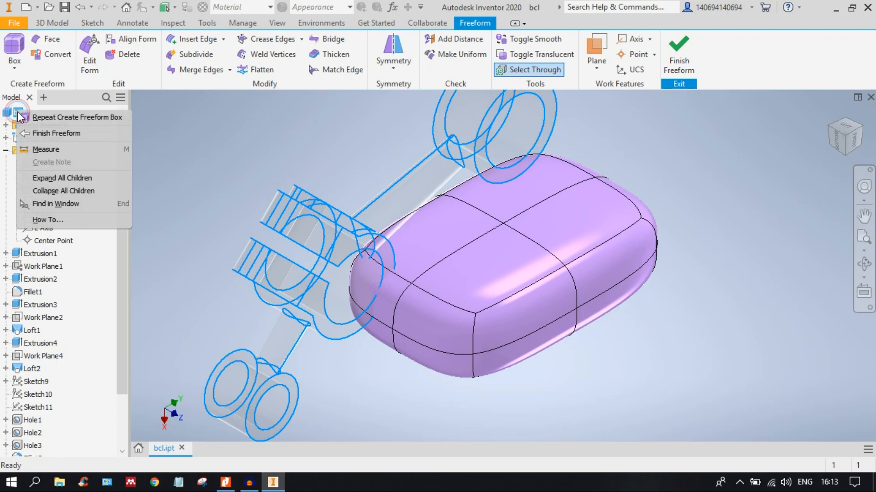
left_click(202, 142)
middle_click_drag(529, 253, 478, 248)
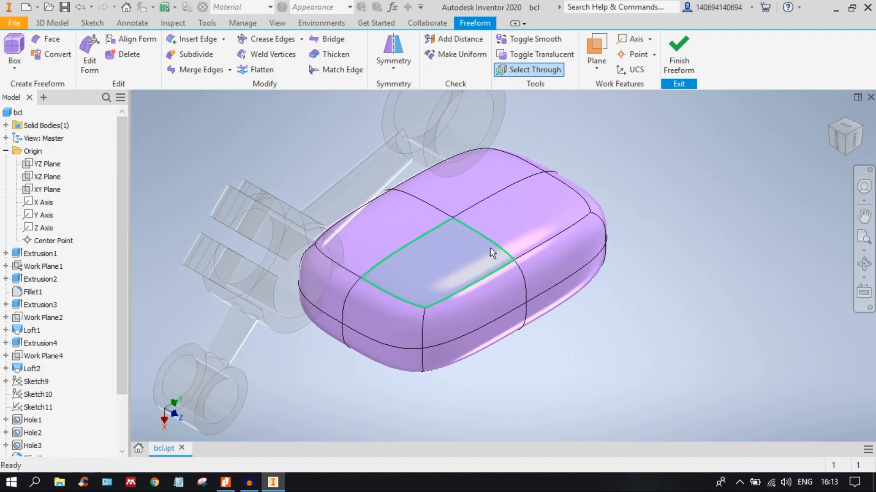
left_click(565, 285)
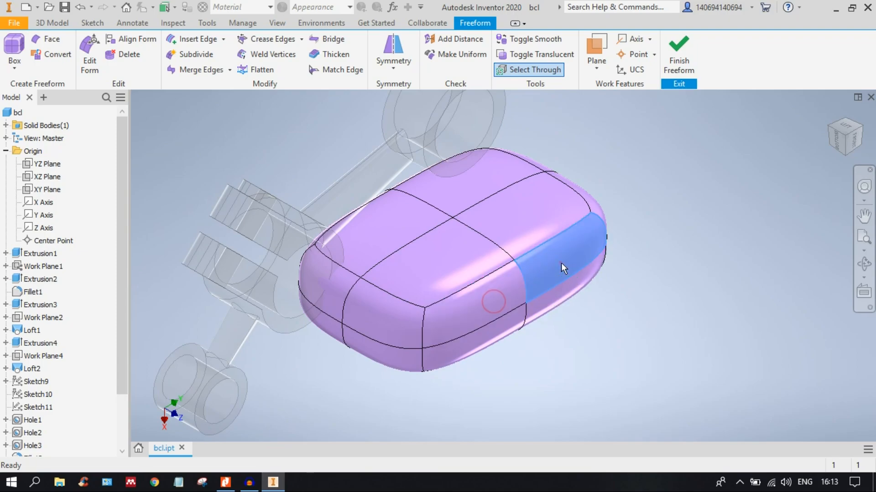
left_click(456, 239)
left_click(705, 239)
middle_click_drag(527, 309, 576, 256)
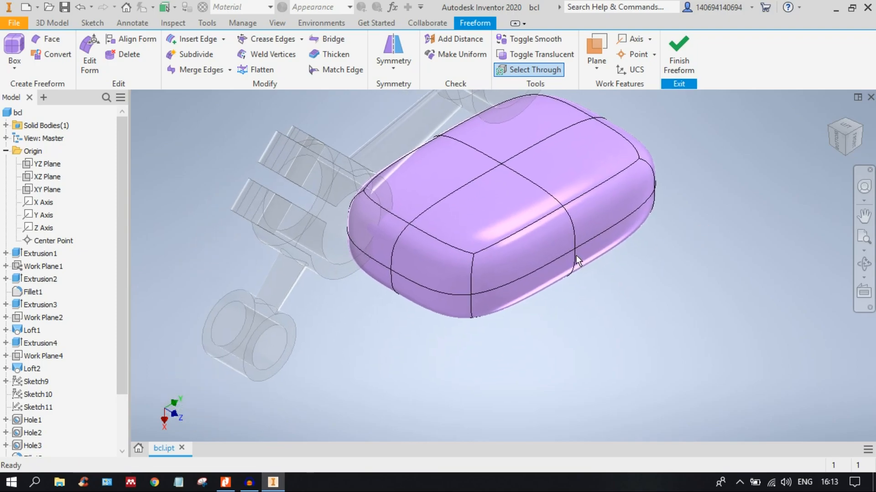
left_click(603, 222)
left_click(590, 306)
left_click(628, 212)
left_click(726, 274)
middle_click_drag(604, 282, 523, 296)
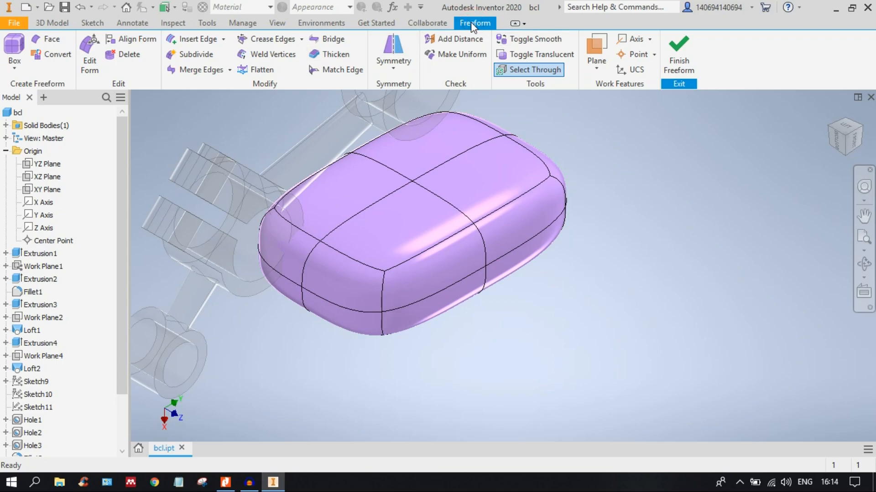
Try to pull an upper long-side face of the freeform box outward about 11.75 mm along Y with Edit Form, and undo it.
left_click(513, 210)
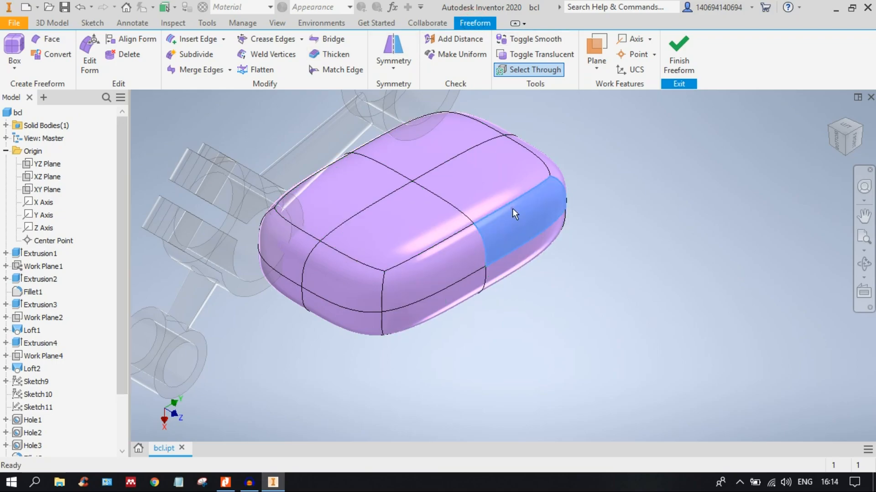
right_click(520, 220)
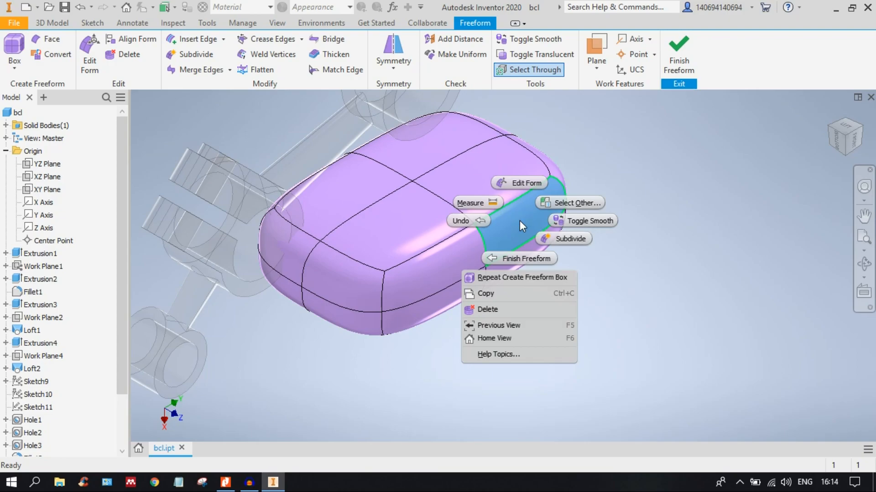
left_click(524, 181)
left_click_drag(548, 211, 717, 249)
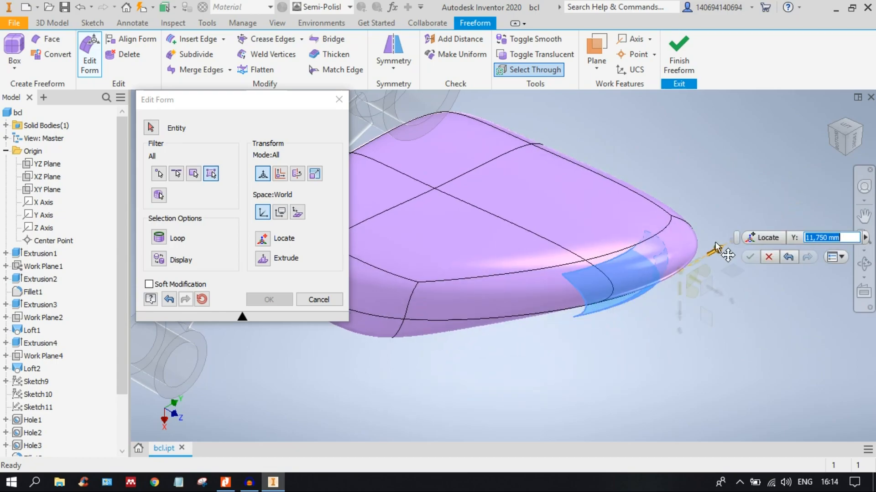
left_click(318, 300)
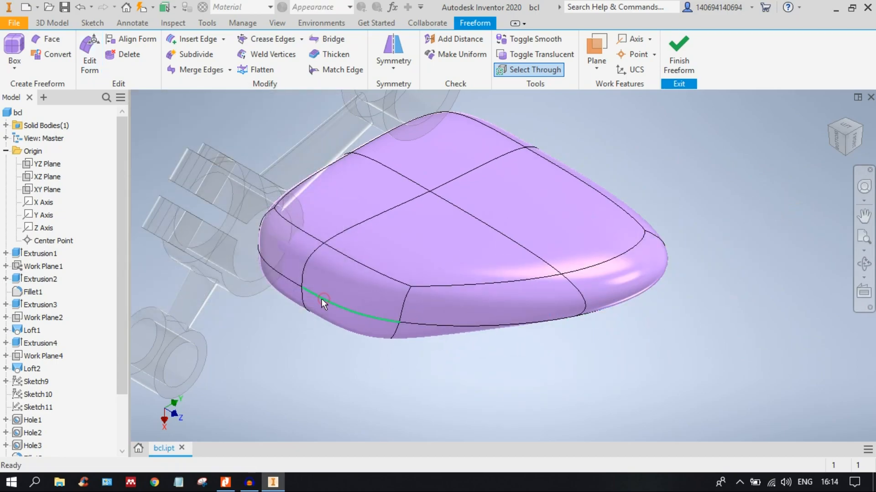
key("ctrl+z")
middle_click_drag(537, 280, 570, 237)
left_click(528, 202)
left_click(628, 281)
left_click(452, 231)
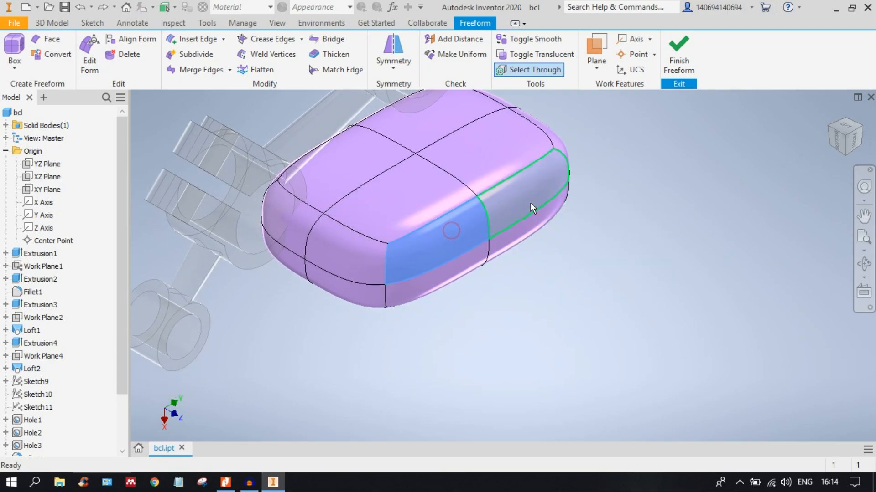
left_click(529, 203)
left_click(430, 236)
left_click(515, 202)
left_click(426, 234)
left_click(515, 202)
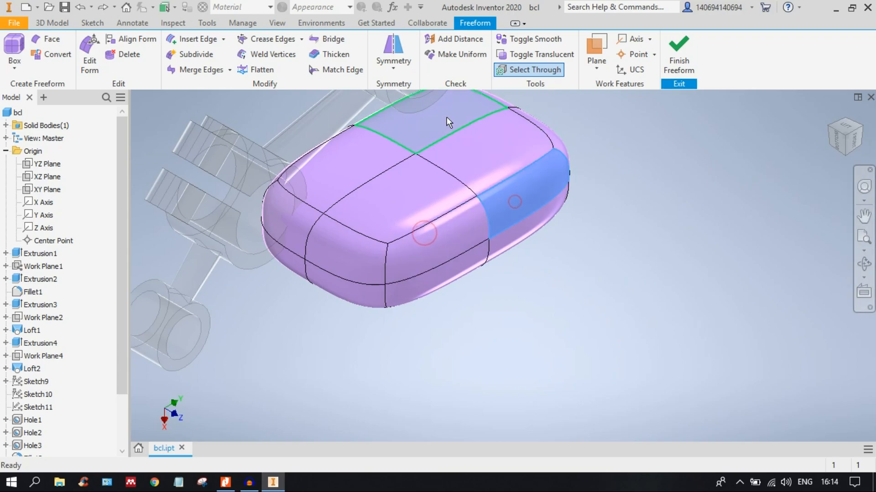
left_click(584, 218)
Apply freeform symmetry between the two adjacent upper faces on the long side of the box.
left_click(398, 69)
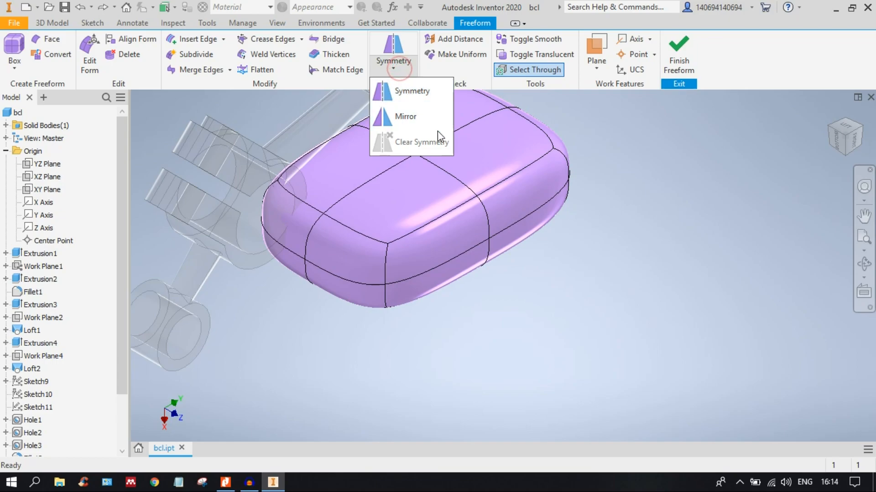
left_click(410, 92)
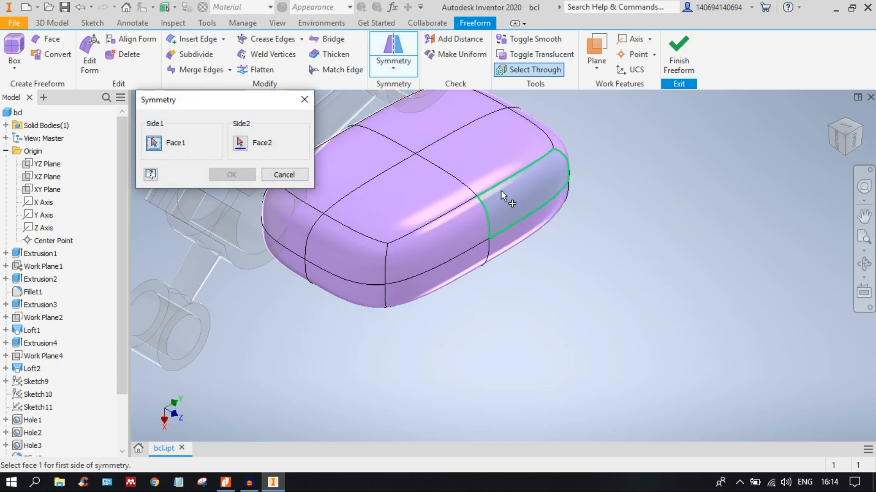
left_click(501, 195)
left_click(431, 243)
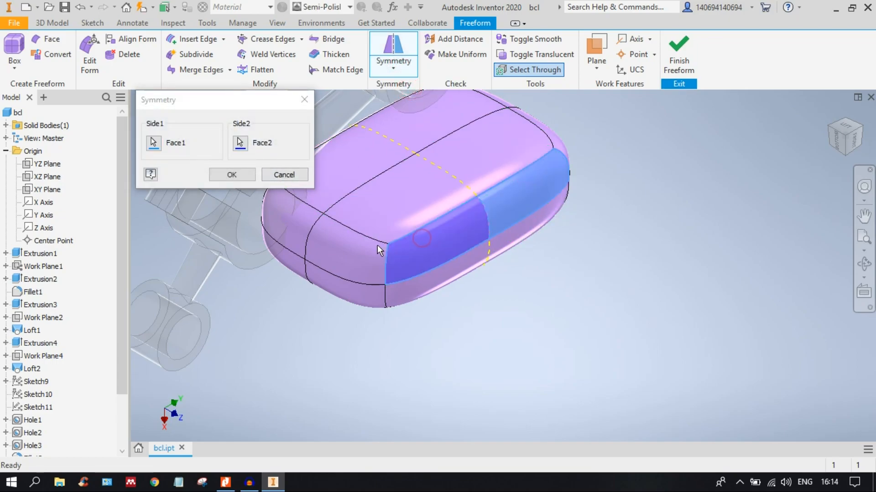
left_click(241, 175)
Pull one of the two symmetric side faces outward about 21.5 mm along Z with Edit Form.
middle_click_drag(555, 239, 587, 238, "shift")
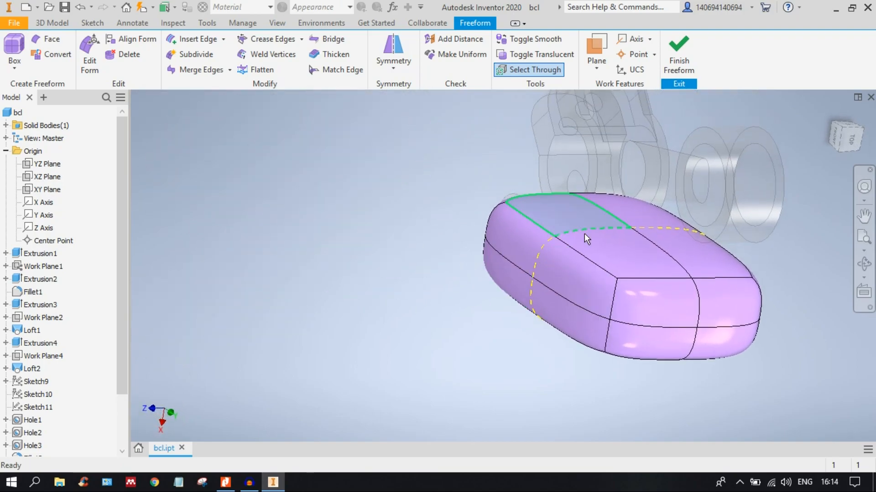
left_click(841, 129)
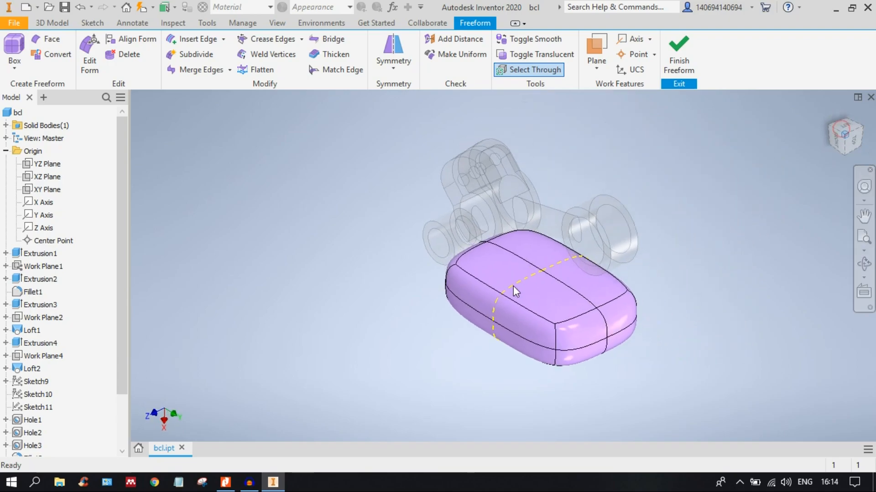
scroll(513, 292, "down", 4)
left_click(530, 253)
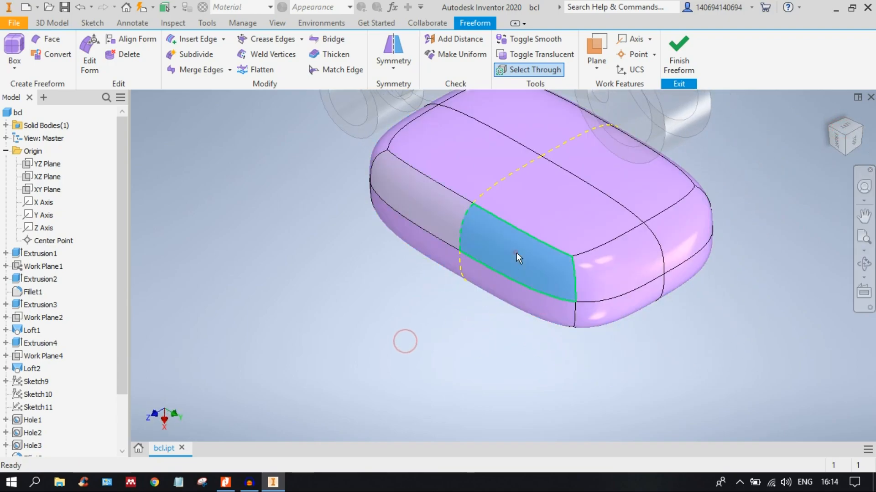
right_click(510, 244)
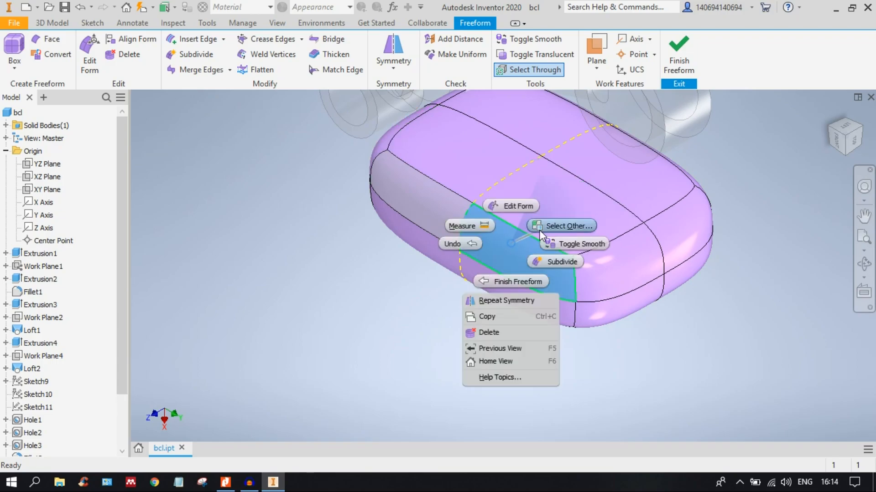
left_click(524, 209)
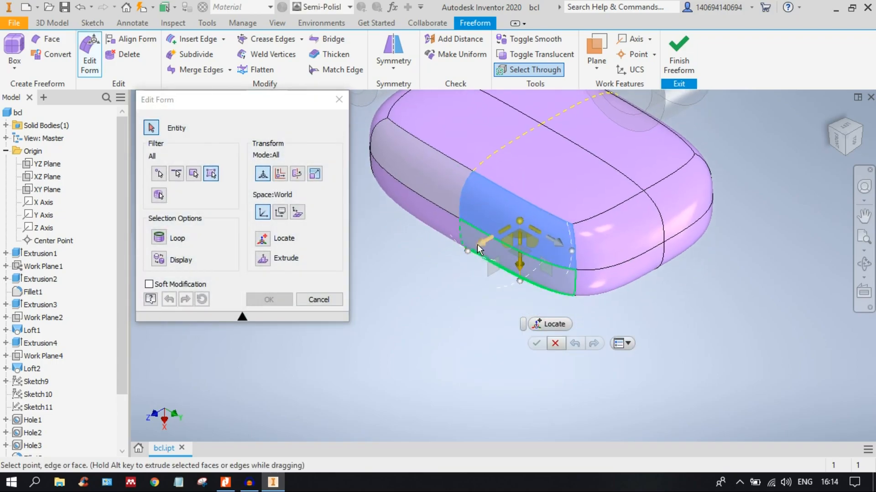
left_click_drag(479, 242, 453, 255)
middle_click_drag(470, 241, 494, 295)
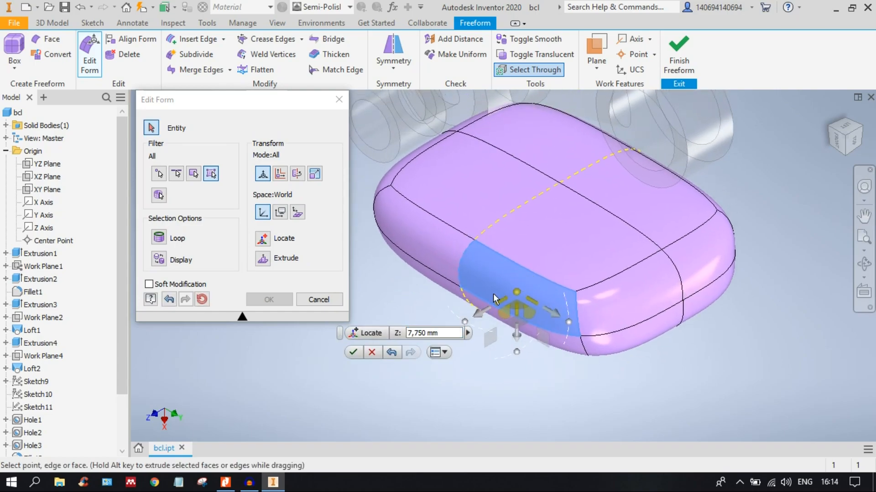
left_click_drag(478, 314, 438, 353)
middle_click_drag(509, 300, 500, 269, "shift")
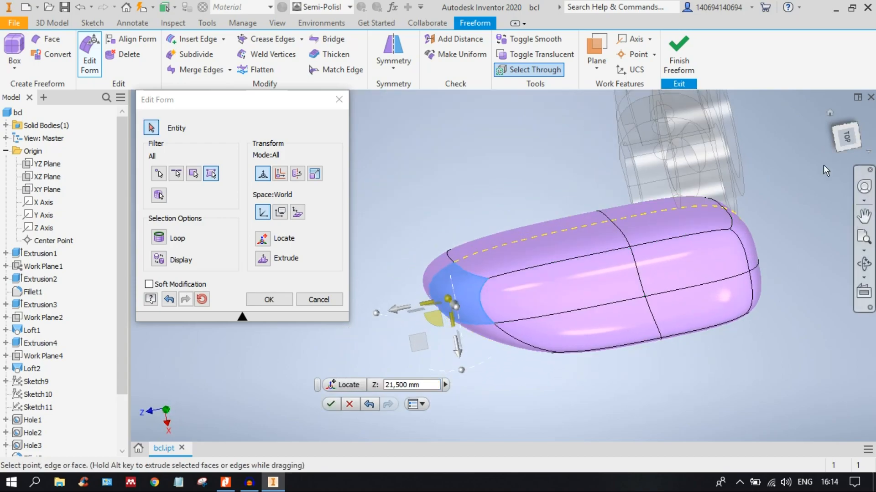
left_click(848, 139)
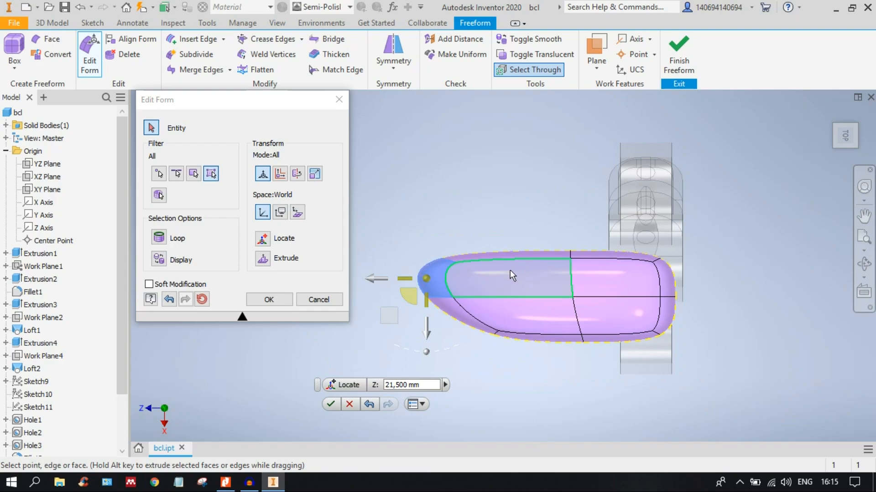
middle_click_drag(510, 270, 535, 281, "shift")
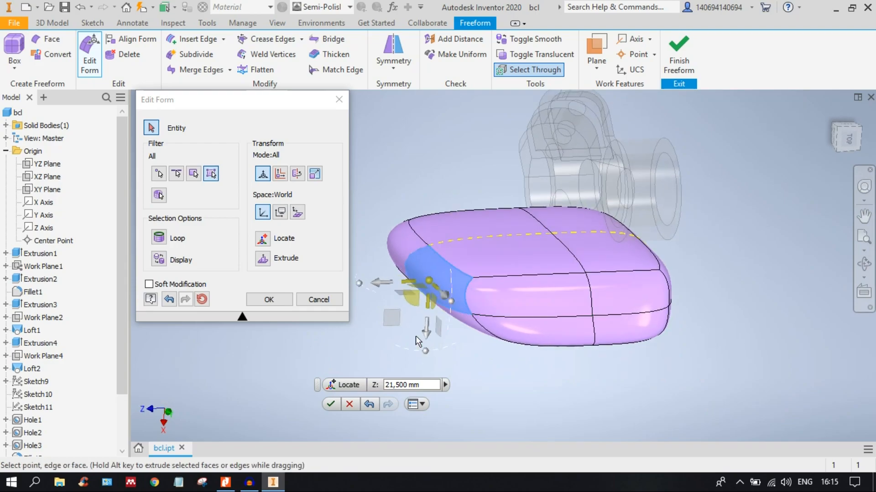
left_click(331, 404)
Raise the upper face beside the symmetry line, near the lever, by about 9.11 mm along negative X and 0.22 mm along negative Z with Edit Form.
middle_click_drag(527, 303, 480, 332)
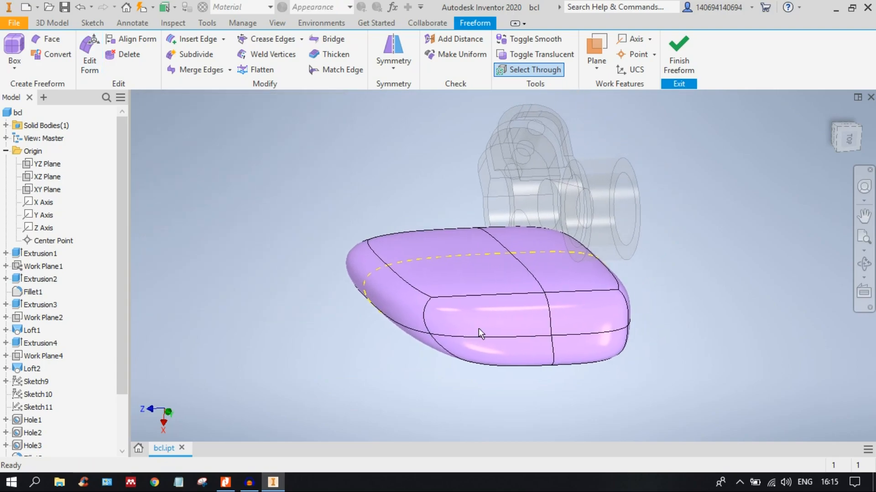
middle_click_drag(578, 279, 576, 263, "shift")
middle_click_drag(543, 275, 554, 290, "shift")
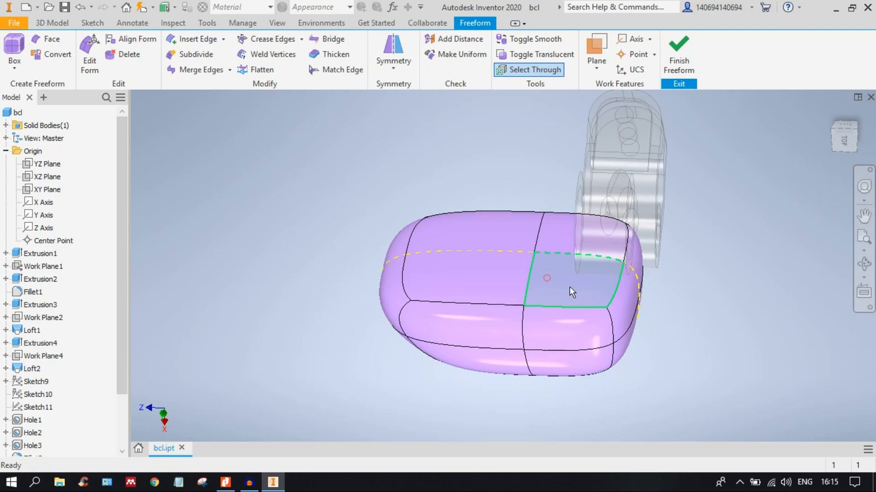
left_click(570, 287)
right_click(576, 280)
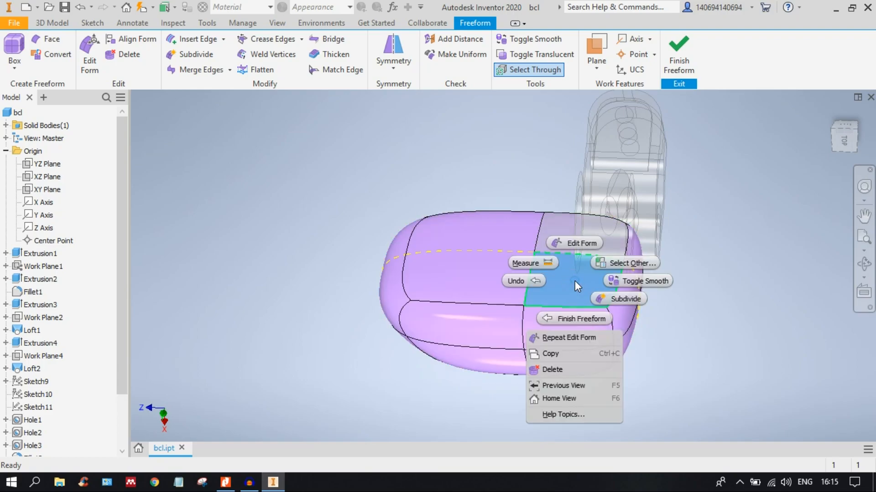
left_click(588, 243)
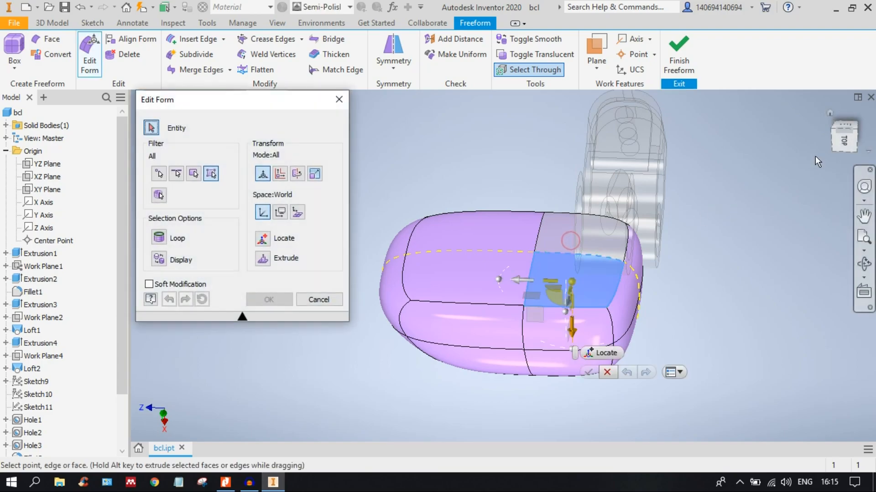
left_click(845, 143)
scroll(562, 269, "up", 2)
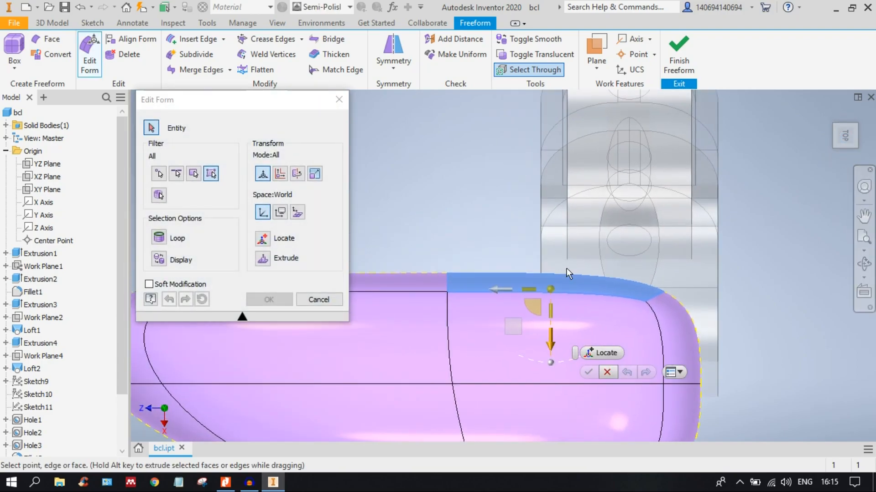
middle_click_drag(589, 261, 600, 281)
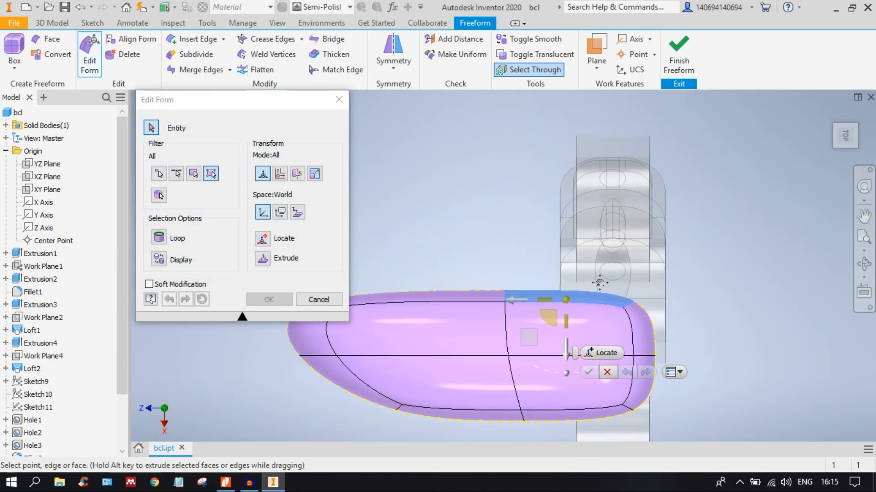
middle_click_drag(663, 234, 650, 254, "shift")
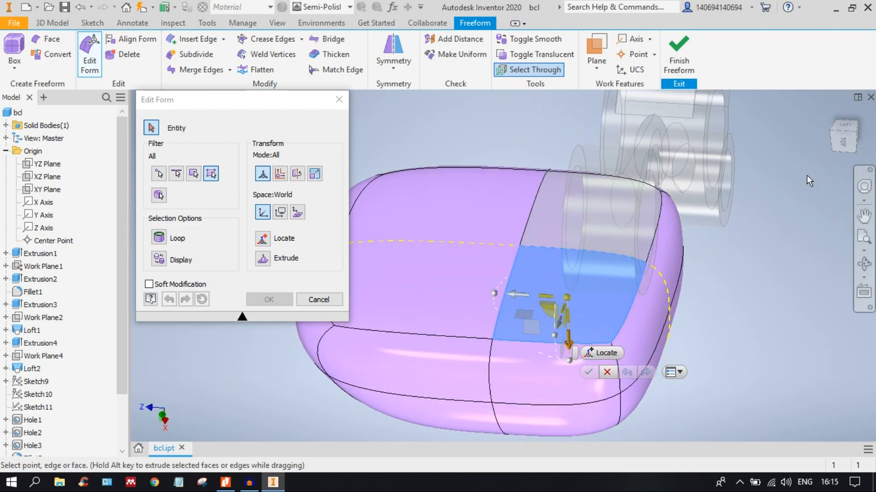
left_click(854, 134)
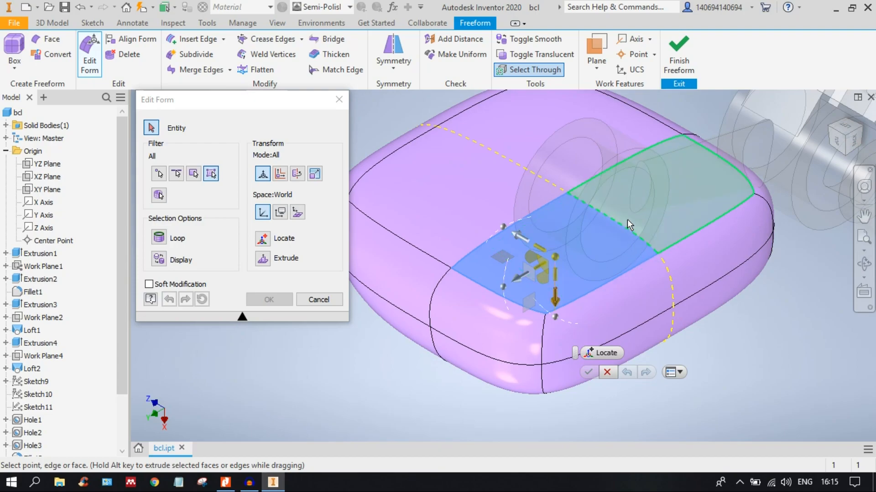
key("alt")
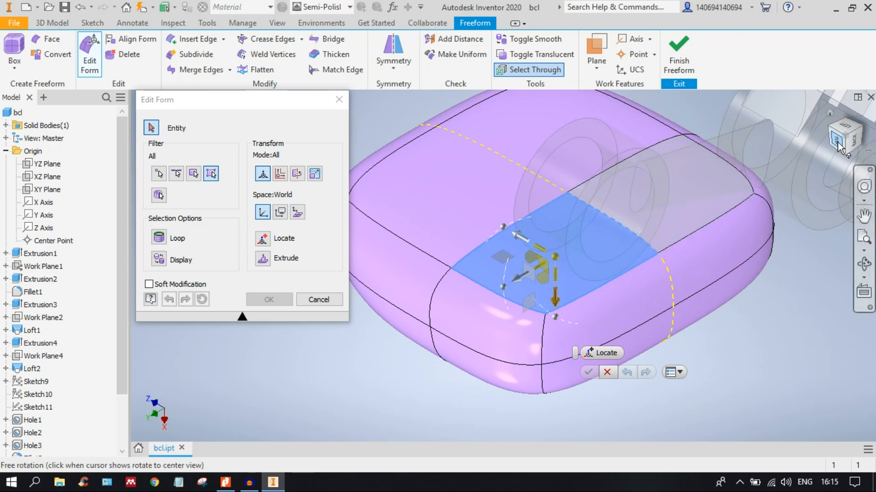
left_click(837, 142)
key("alt")
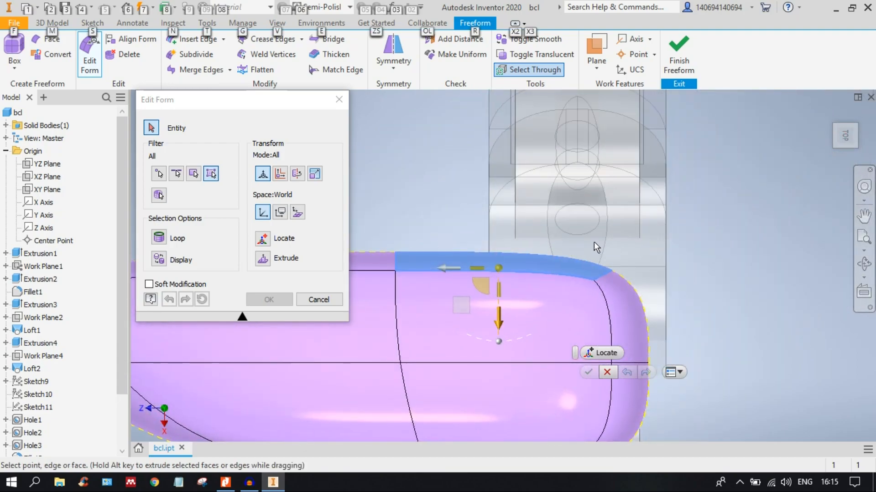
middle_click_drag(465, 300, 551, 273)
key("alt")
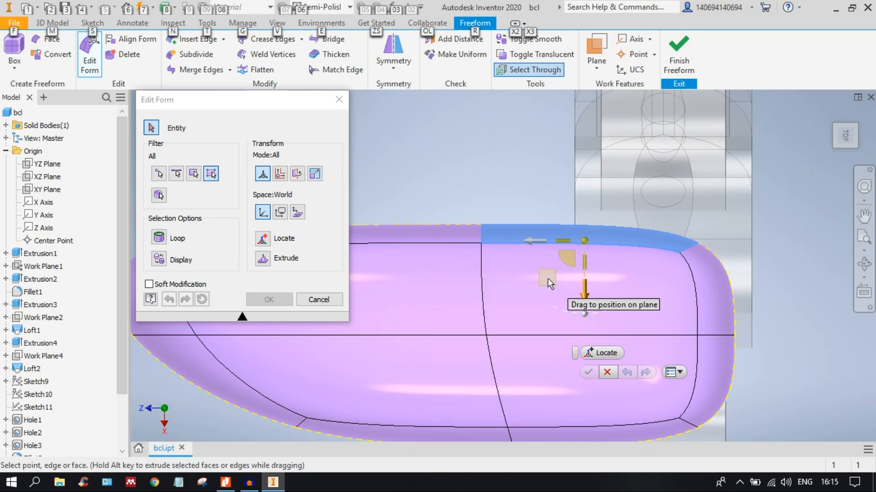
left_click_drag(548, 278, 555, 180)
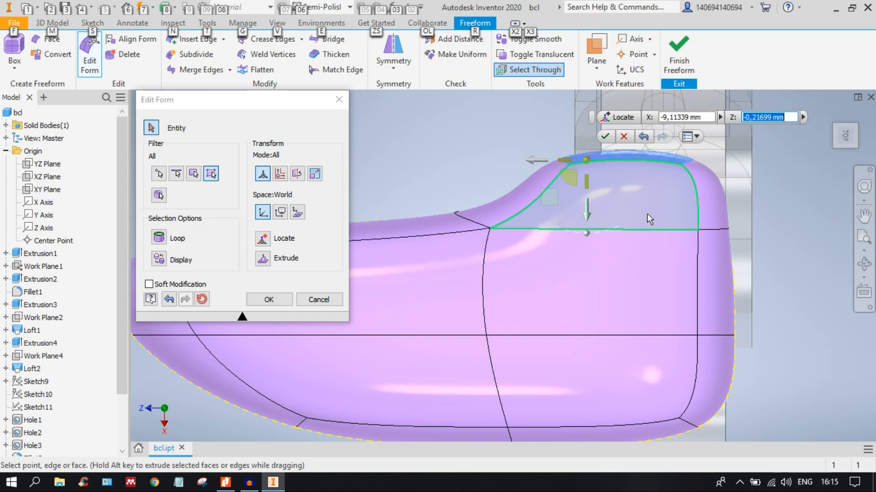
Extrude the raised face twice, by about X -6.94 mm, Z -1.52 mm and X -9.55 mm, Z 0.
middle_click_drag(641, 234, 621, 238, "shift")
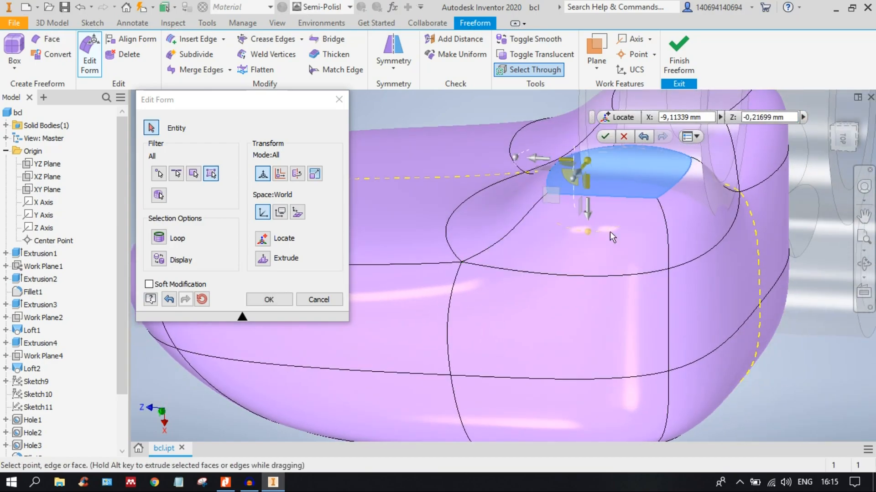
left_click(844, 137)
key("alt")
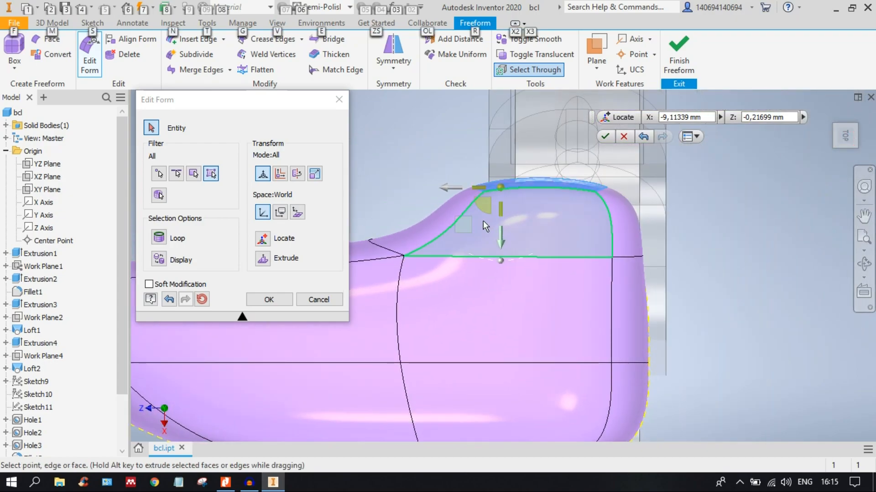
left_click_drag(464, 230, 479, 161, "alt")
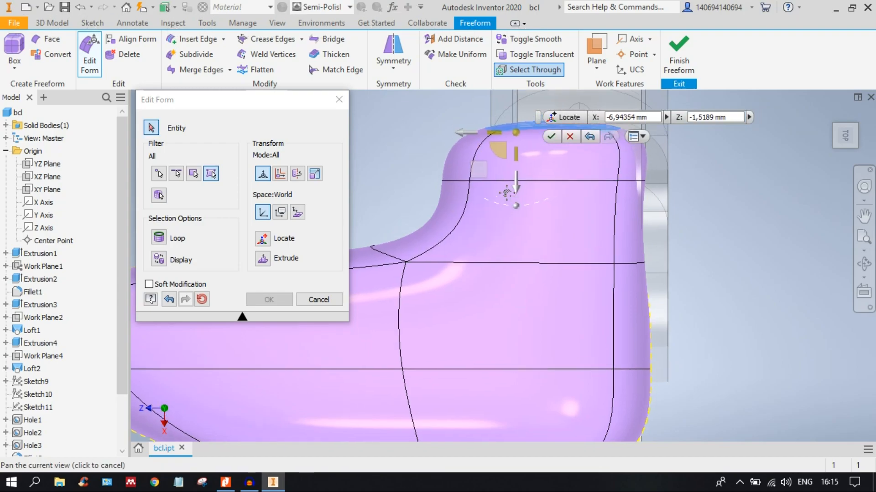
left_click_drag(475, 238, 473, 150, "alt")
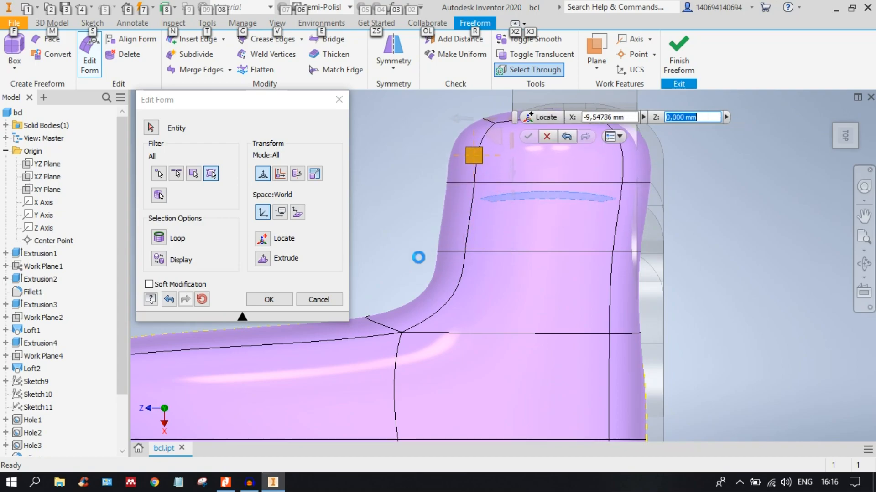
left_click(431, 296)
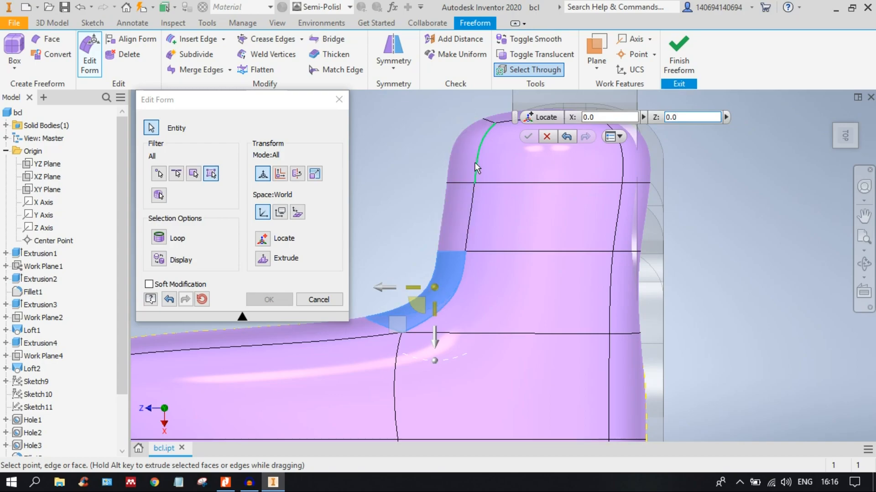
left_click(694, 209)
Pull the freeform's outer side face below the raised knob outward about 21.25 mm along Y.
middle_click_drag(693, 209, 685, 257, "shift")
middle_click_drag(552, 279, 514, 351)
scroll(579, 338, "up", 3)
scroll(577, 342, "up", 3)
scroll(514, 354, "down", 5)
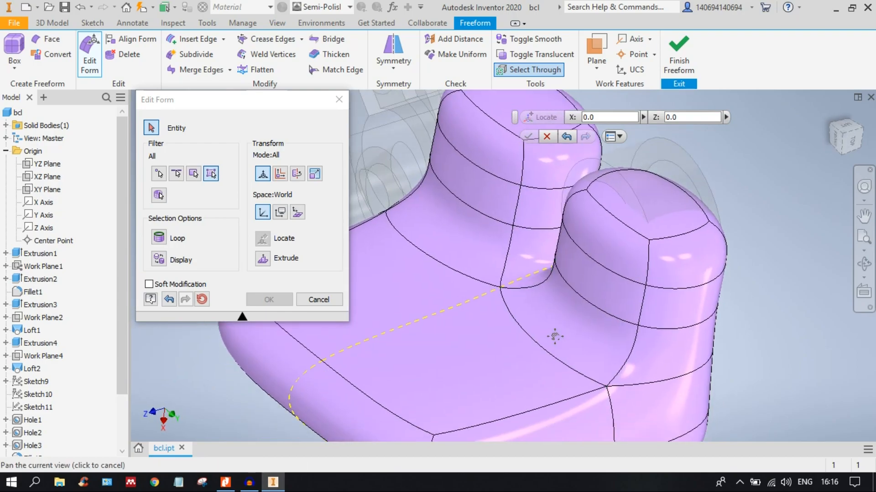
left_click(650, 316)
middle_click_drag(624, 322, 634, 243, "shift")
scroll(646, 287, "up", 5)
left_click(848, 125)
left_click_drag(563, 355, 562, 405)
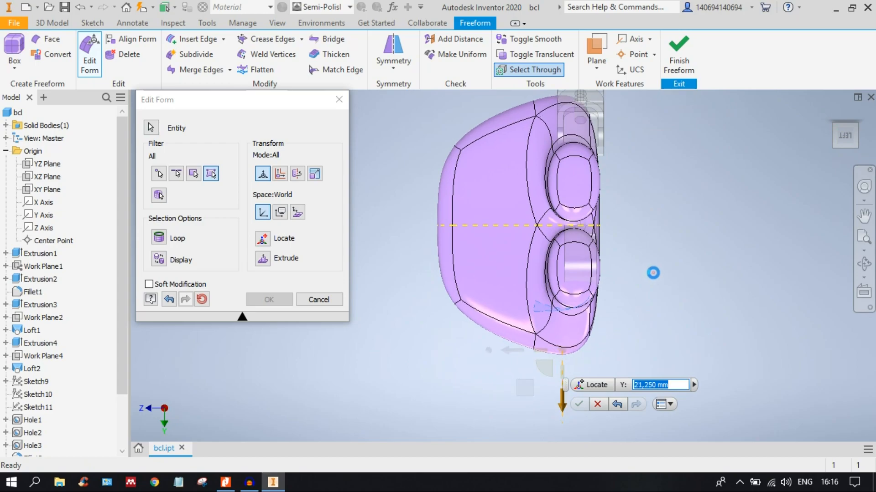
left_click(653, 272)
Pull the adjoining back faces below the two knobs outward along negative Z, and close Edit Form.
middle_click_drag(629, 316, 662, 270, "shift")
middle_click_drag(643, 233, 533, 251, "shift")
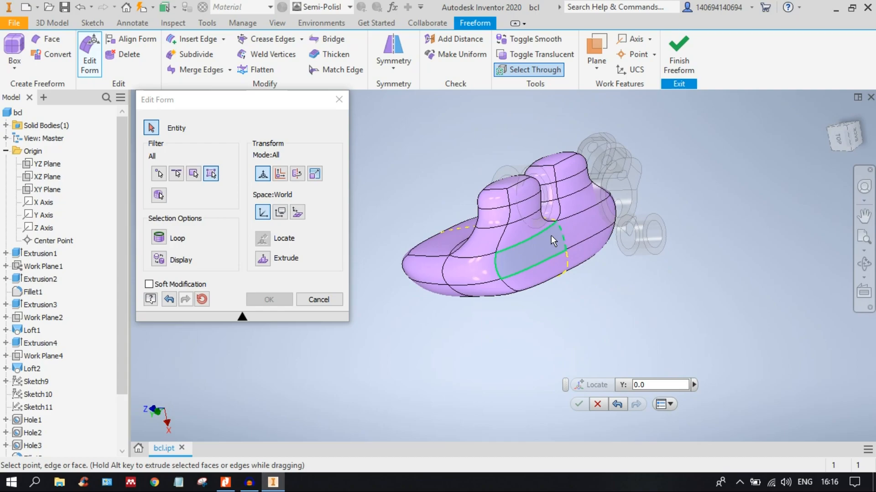
left_click(551, 239)
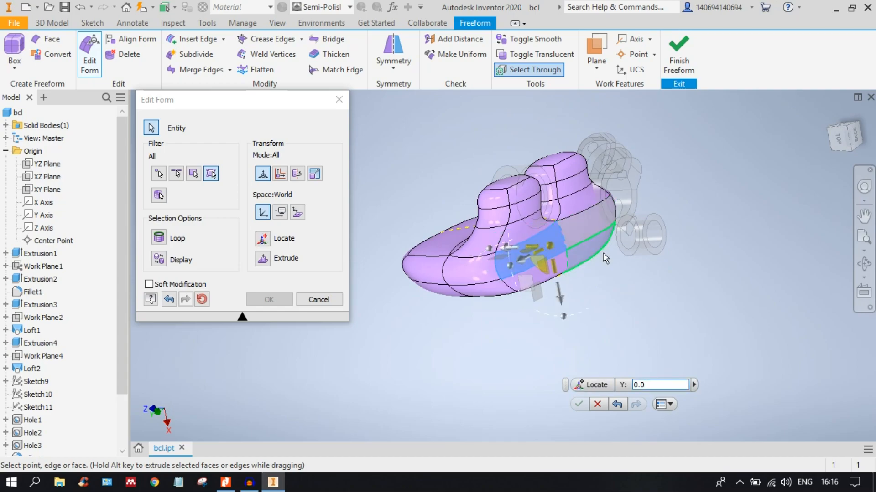
left_click(584, 252, "ctrl")
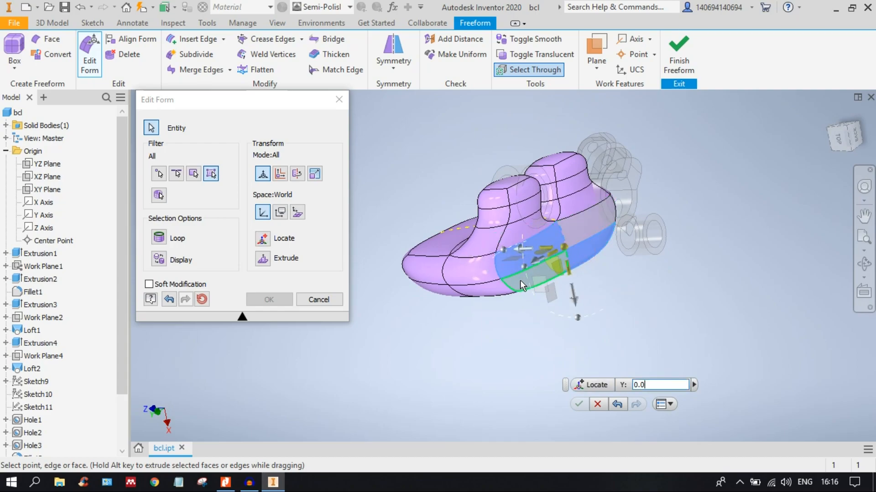
left_click(521, 283, "ctrl")
left_click(839, 139)
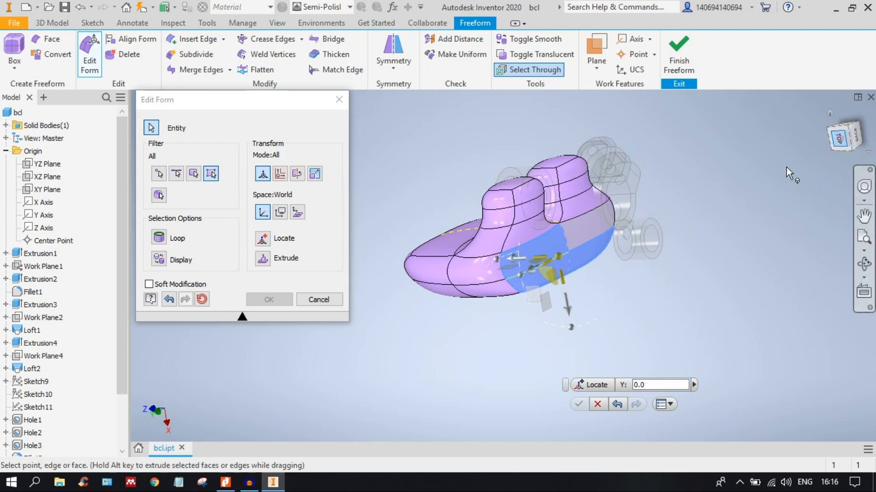
scroll(590, 302, "up", 4)
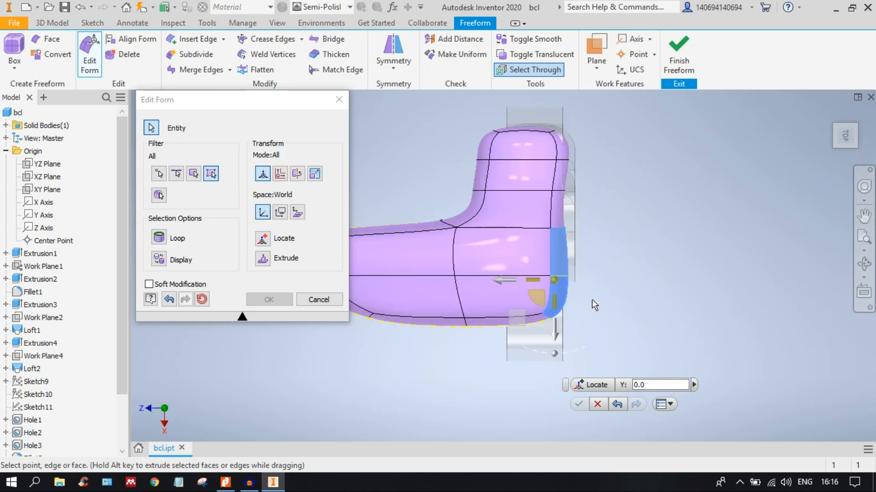
left_click_drag(478, 276, 589, 276)
middle_click_drag(608, 306, 500, 274, "shift")
left_click(485, 234)
middle_click_drag(512, 327, 647, 338, "shift")
middle_click_drag(581, 314, 492, 287)
left_click(702, 193)
left_click(308, 300)
Examine the reshaped freeform body from several sides, including its underside faces.
middle_click_drag(612, 333, 522, 272, "shift")
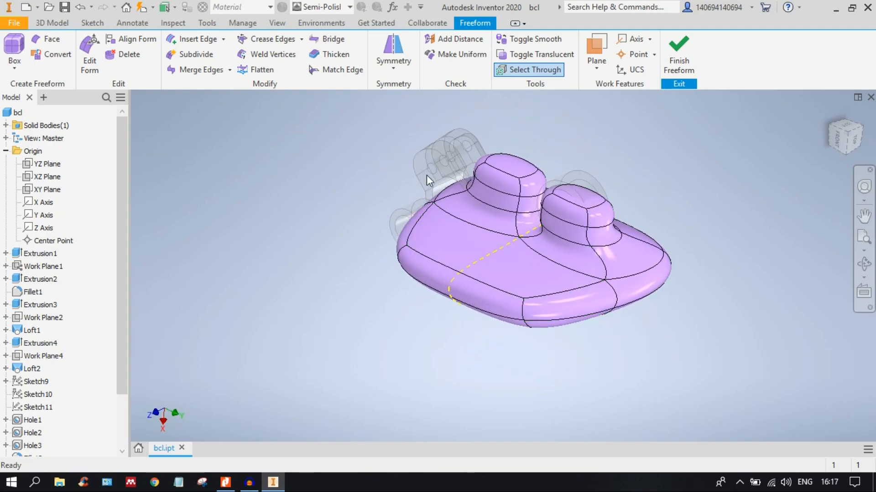
middle_click_drag(500, 248, 532, 267, "shift")
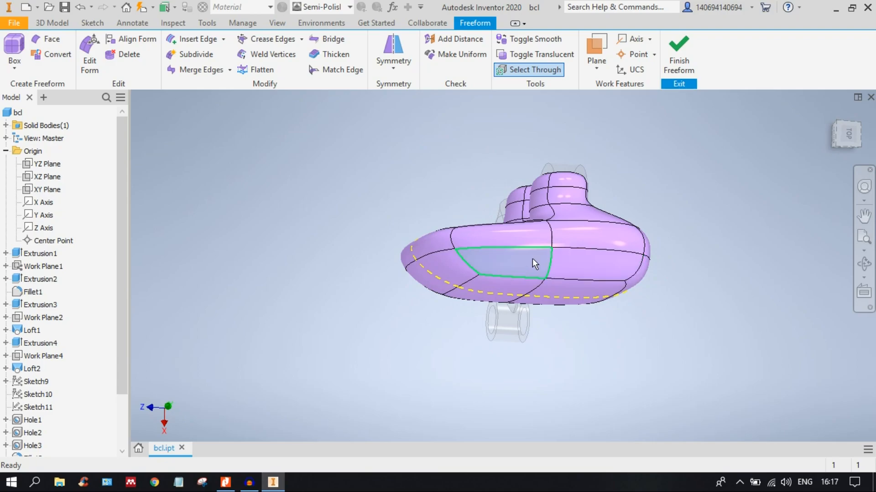
left_click(532, 258)
left_click(585, 265, "ctrl")
middle_click_drag(552, 276, 569, 260, "shift")
left_click(598, 319)
left_click(510, 314)
left_click(591, 261)
left_click(542, 289)
middle_click_drag(541, 291, 680, 211, "shift")
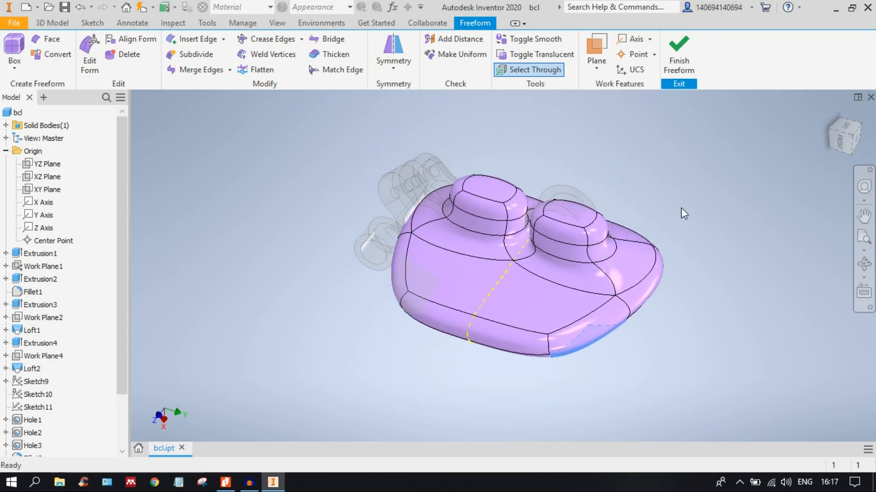
left_click(855, 139)
scroll(647, 187, "down", 5)
scroll(642, 185, "up", 7)
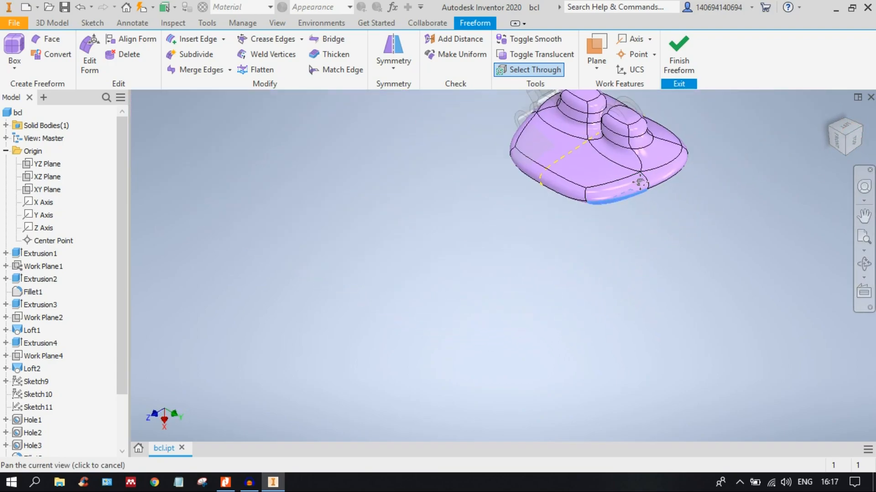
Finish the freeform to convert it into a solid body beside the lever.
middle_click_drag(640, 185, 651, 250)
left_click(692, 170)
left_click(669, 70)
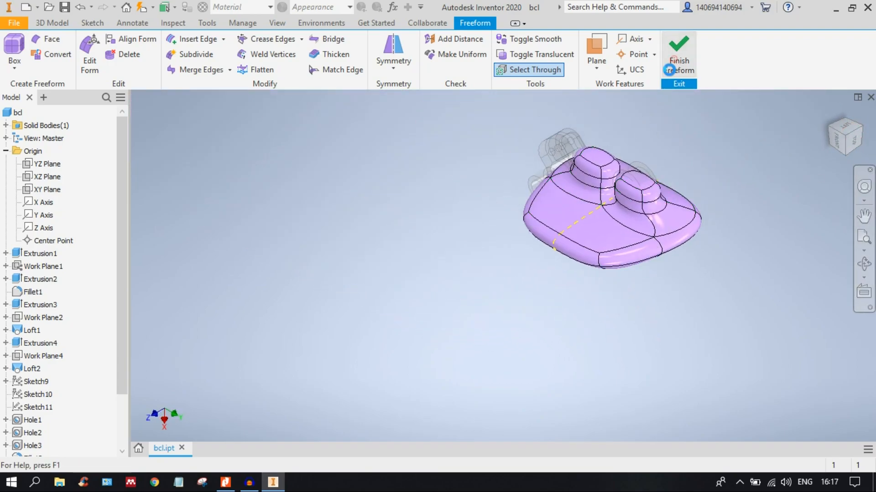
scroll(634, 182, "down", 5)
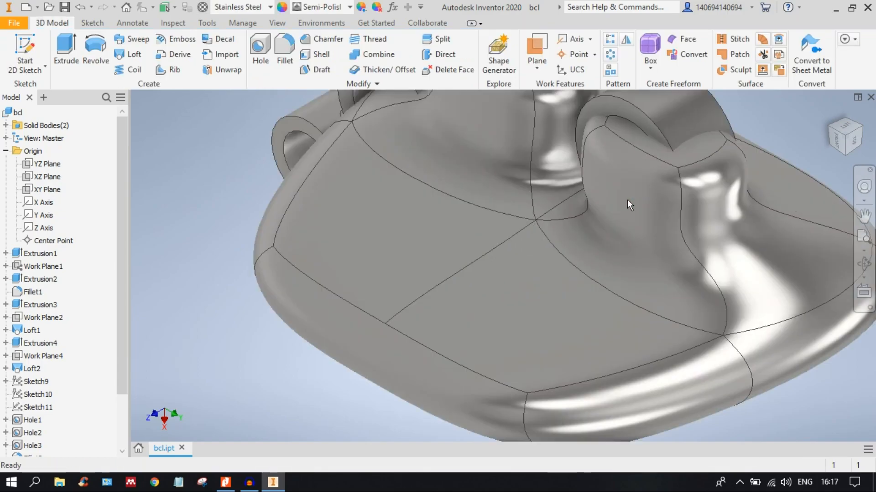
scroll(615, 216, "up", 3)
left_click(578, 220)
scroll(578, 220, "up", 5)
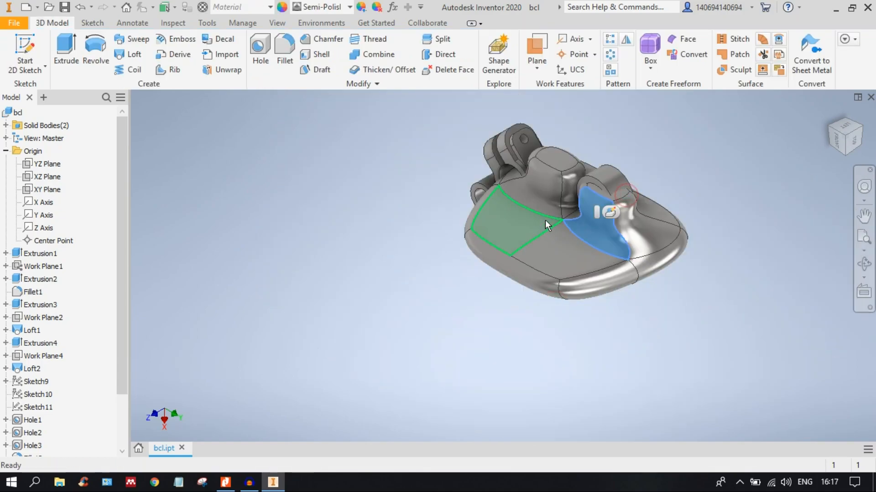
Turn off the solid visibility of the freeform feature Form1.
scroll(46, 301, "down", 3)
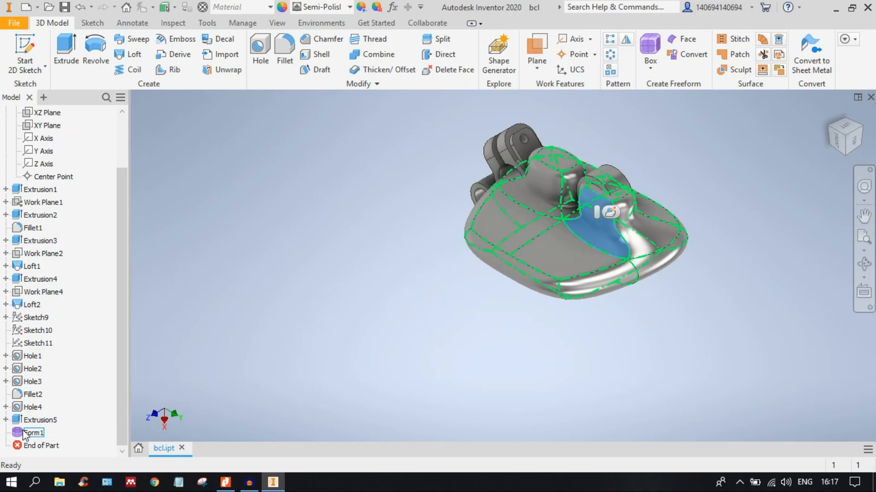
left_click(25, 432)
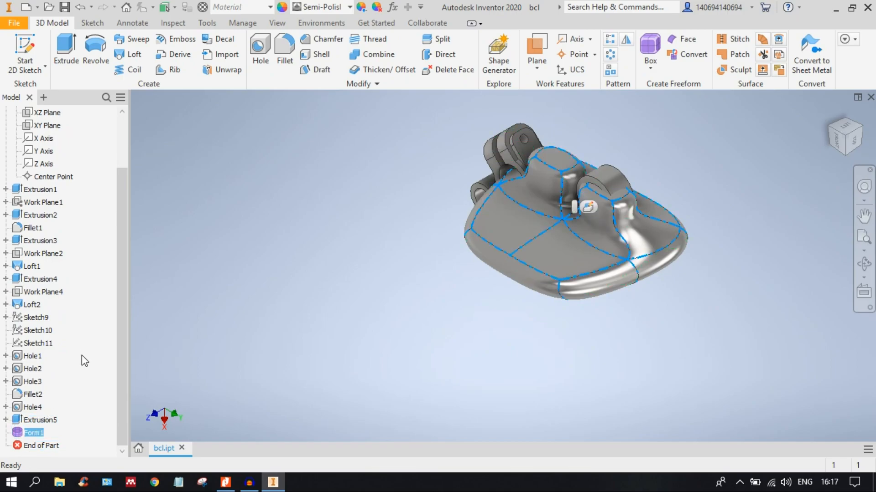
right_click(37, 439)
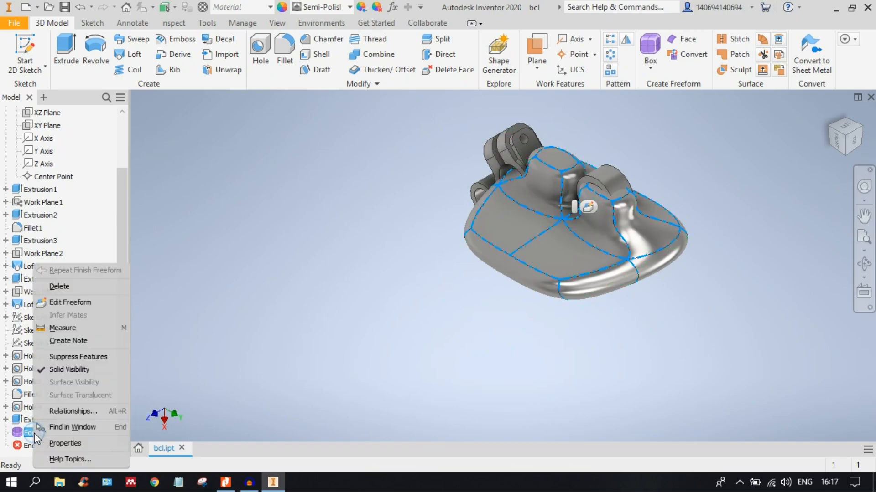
left_click(83, 374)
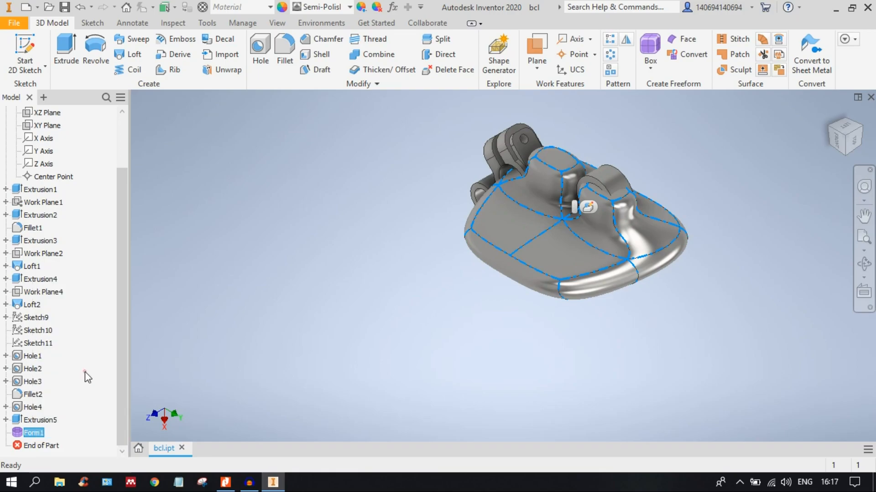
Toggle the solid visibility of Form1 on and off twice, leaving the freeform body hidden.
right_click(33, 433)
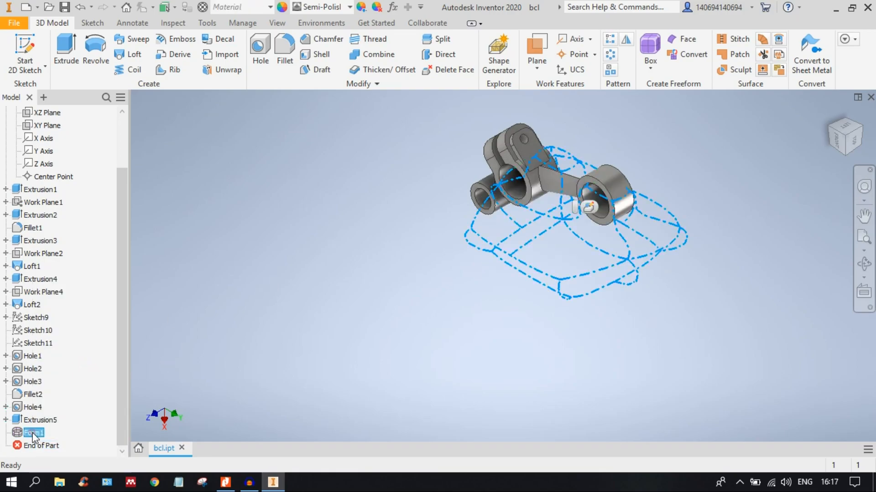
left_click(102, 370)
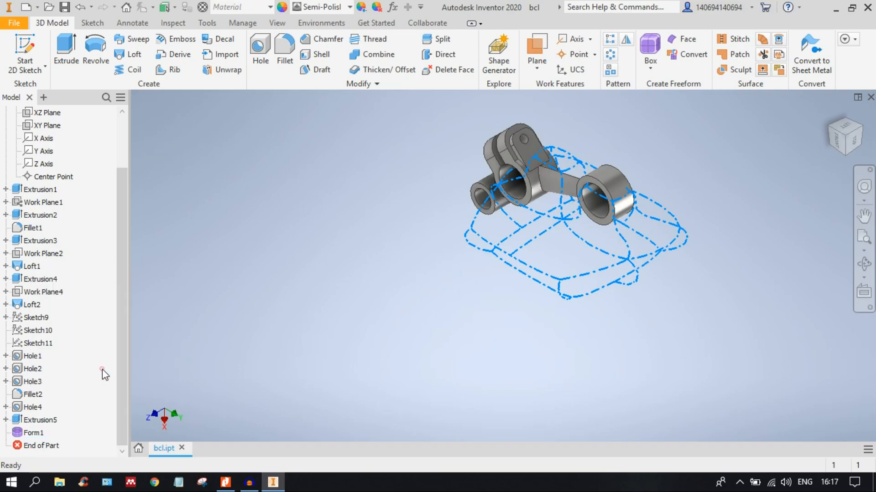
left_click(32, 435)
right_click(32, 434)
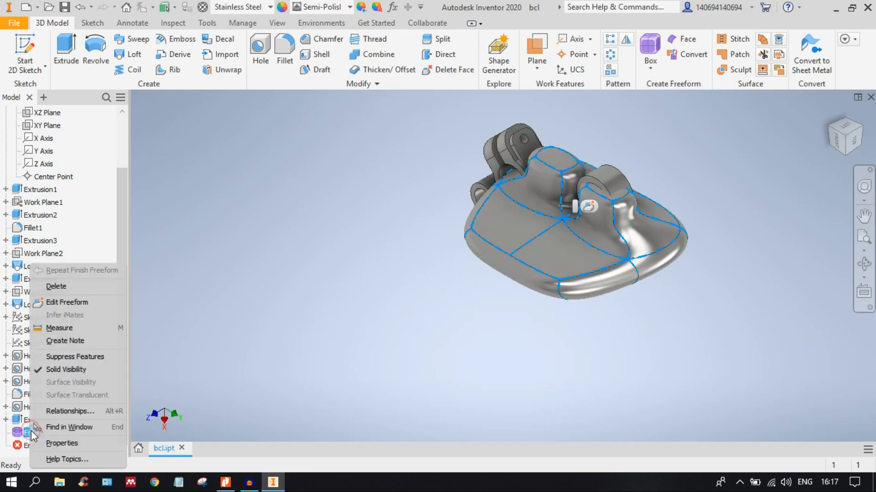
left_click(81, 370)
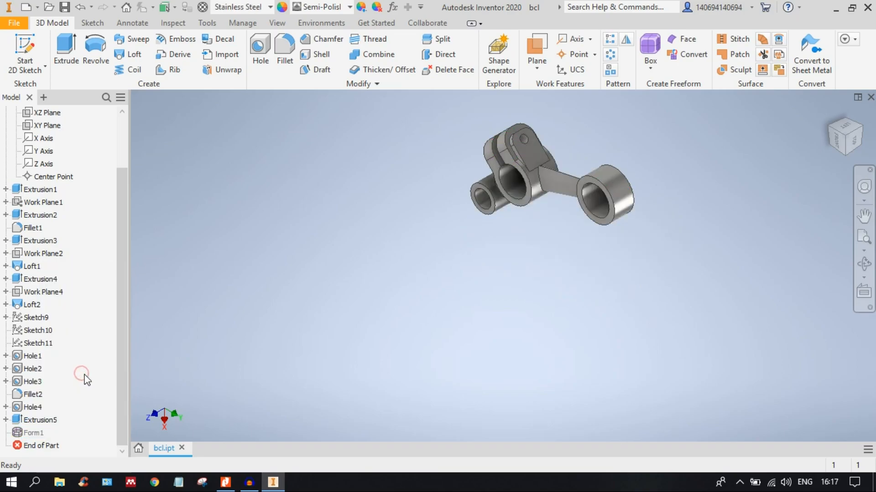
right_click(25, 434)
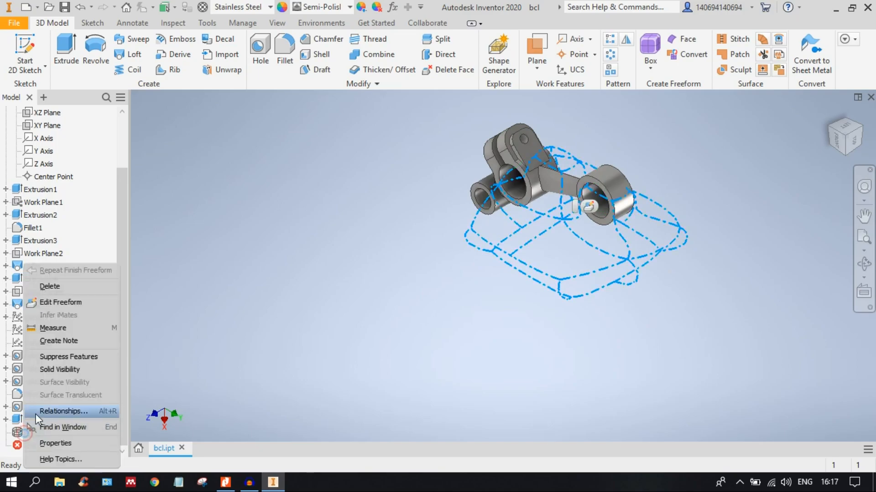
left_click(81, 370)
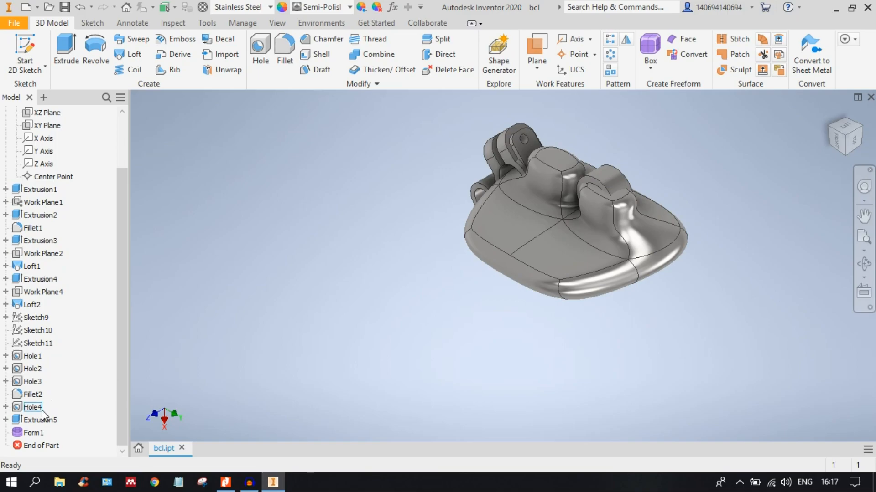
left_click(33, 432)
right_click(40, 432)
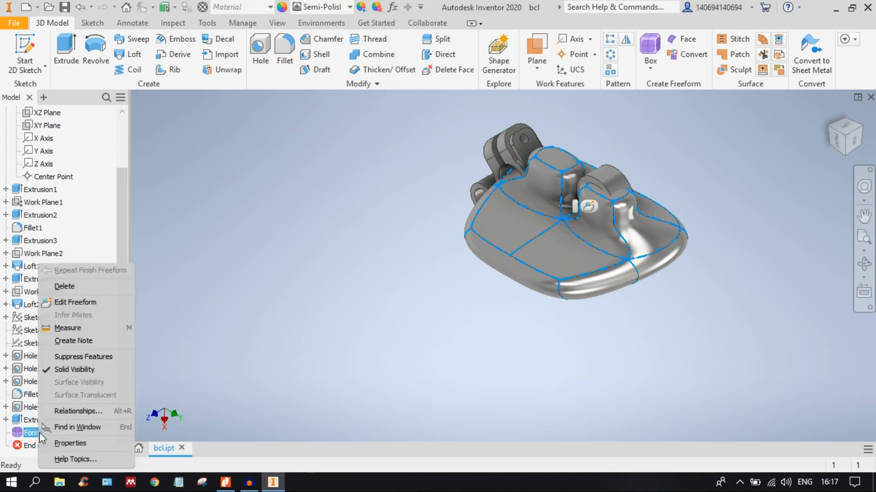
left_click(81, 370)
Examine the finished lever on its own, first close up at an angle and then in the front view.
scroll(543, 233, "up", 3)
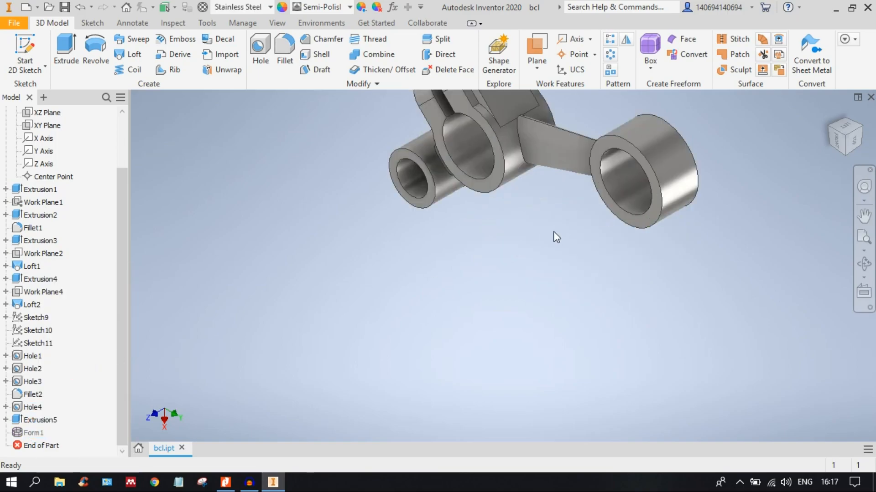
middle_click_drag(619, 247, 631, 336)
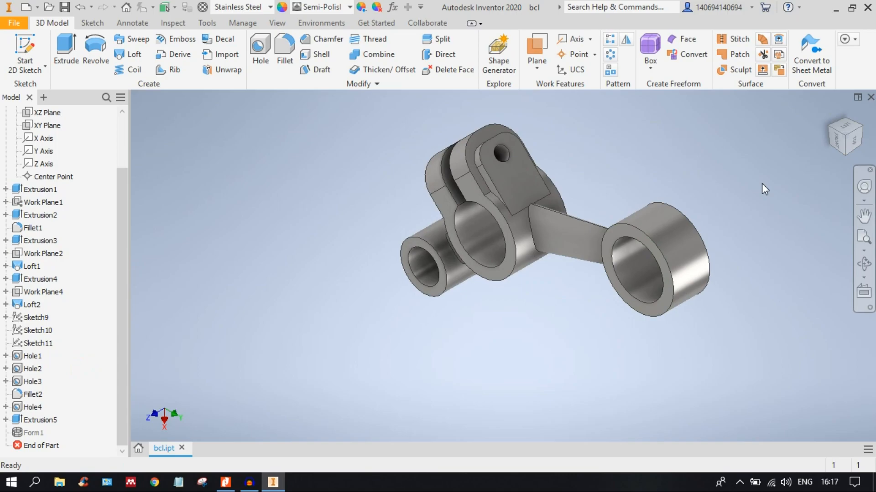
left_click(838, 141)
scroll(524, 274, "up", 3)
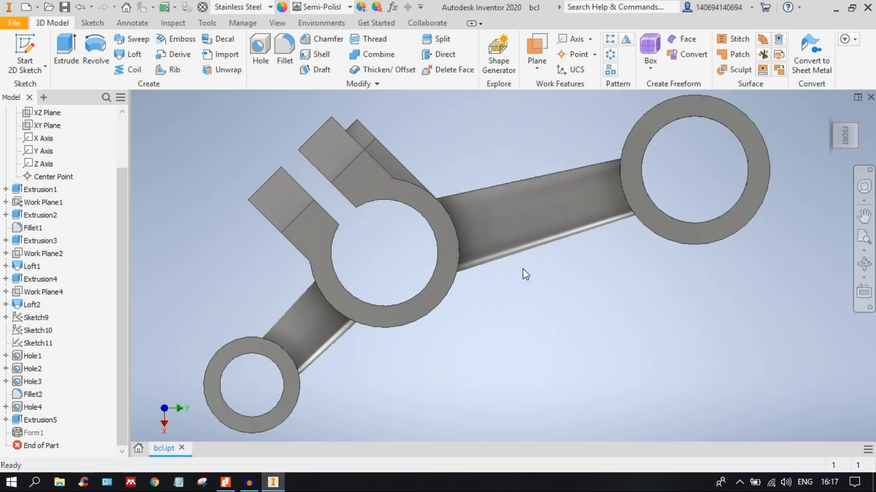
scroll(523, 269, "down", 2)
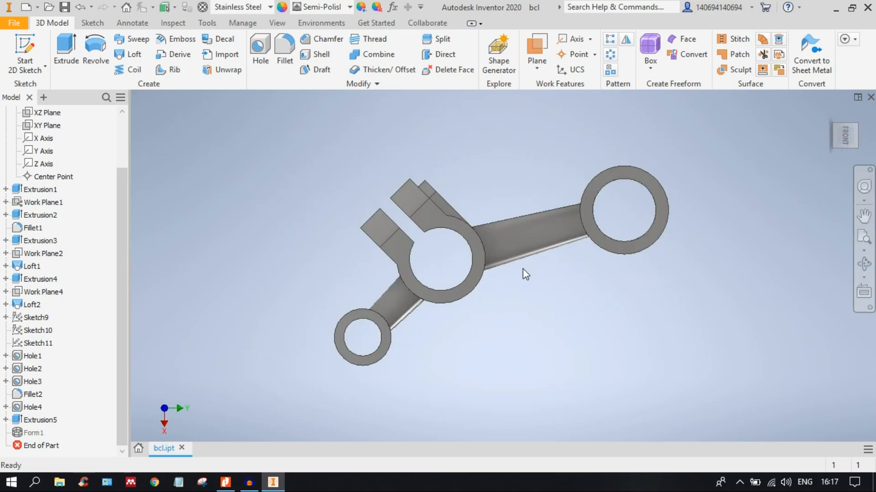